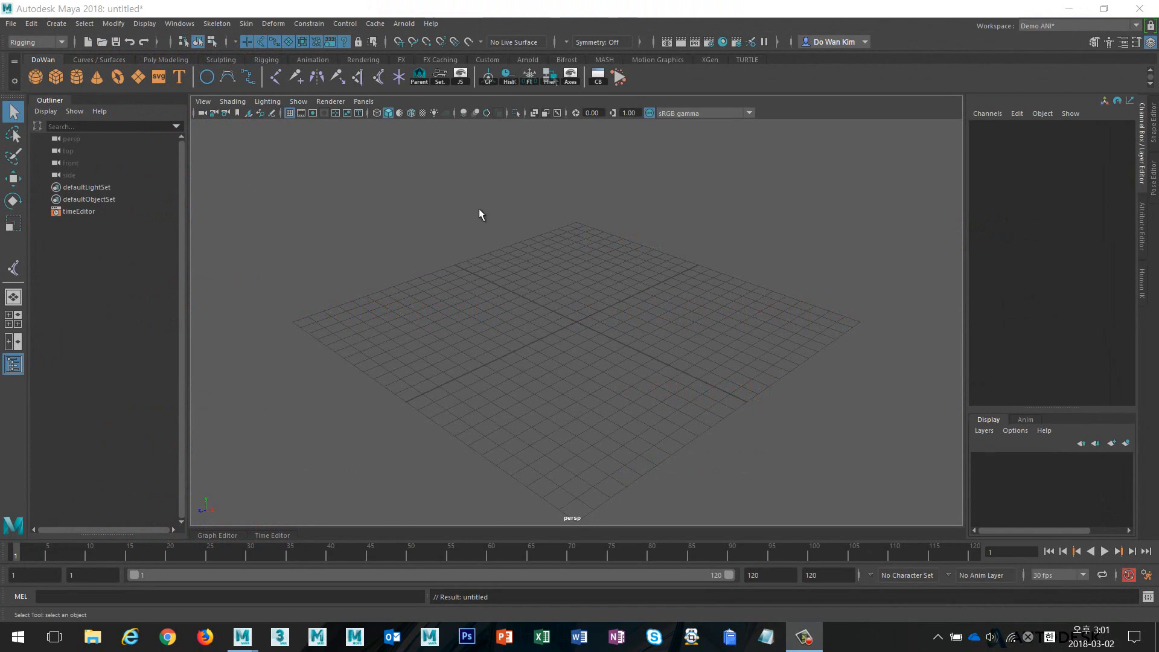
# - Import Weasel.mb into the scene from the Model > Character folder of the Content Browser
pyautogui.click(177, 24)
pyautogui.moveTo(226, 77)
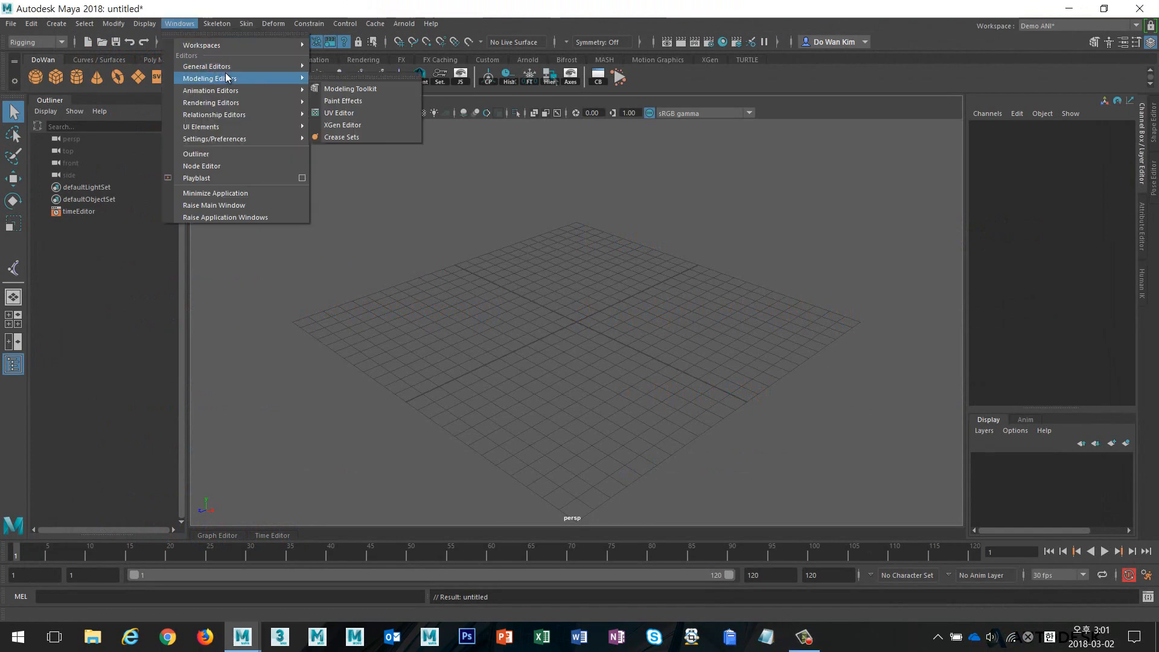
pyautogui.click(394, 102)
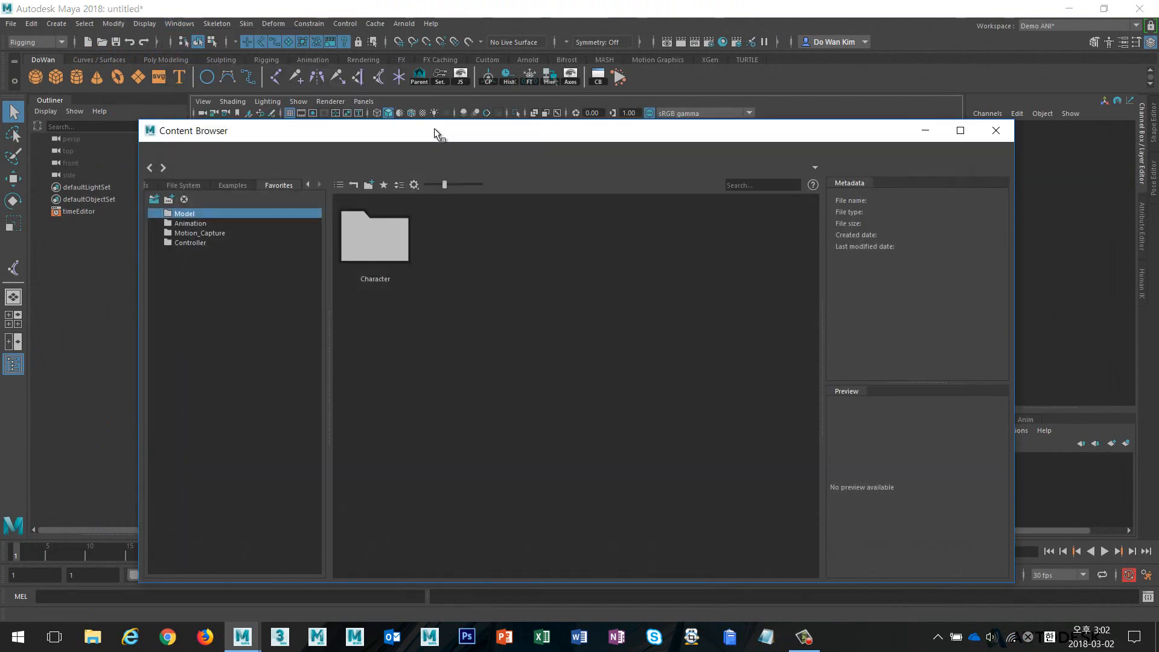
pyautogui.doubleClick(388, 238)
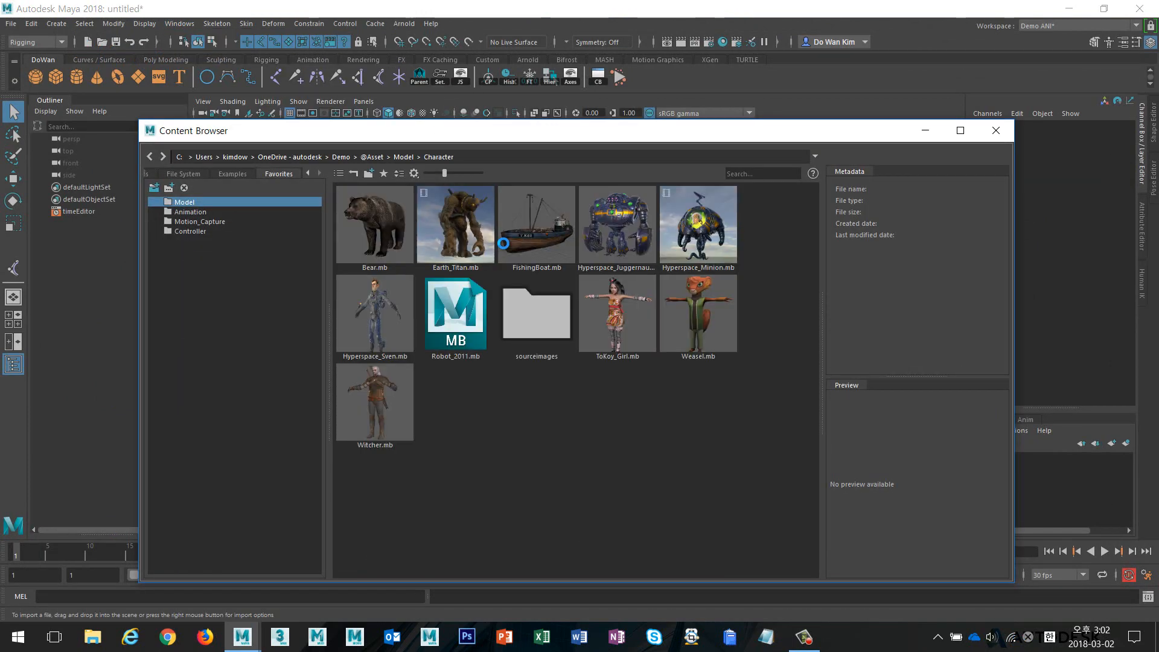
pyautogui.doubleClick(726, 325)
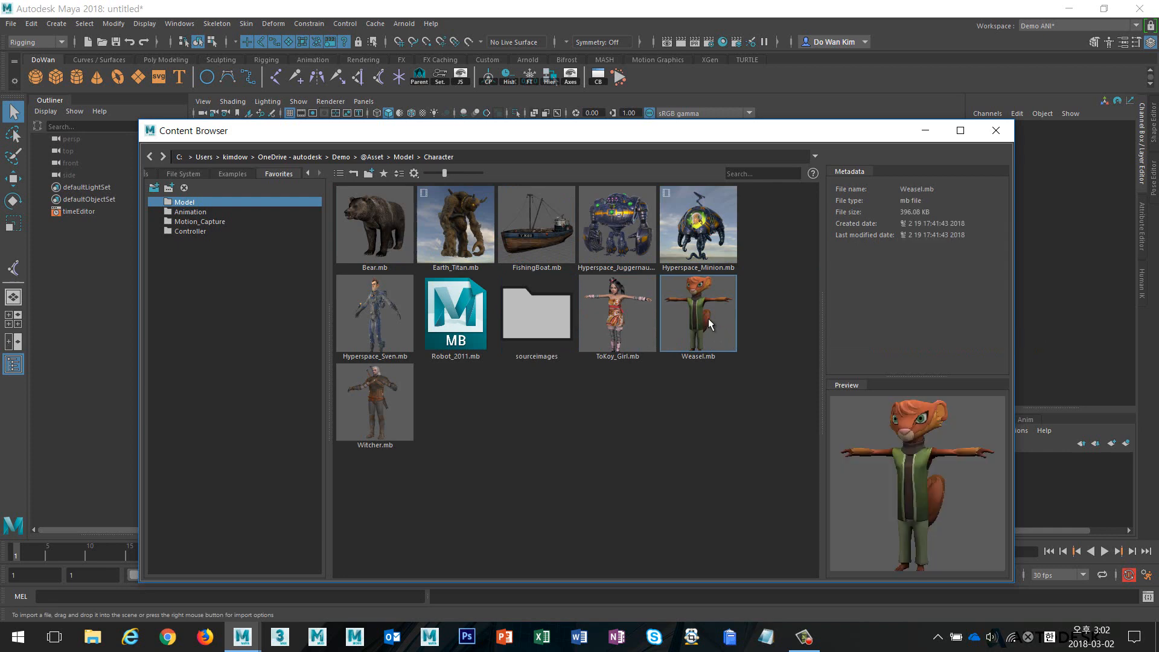
pyautogui.click(1006, 133)
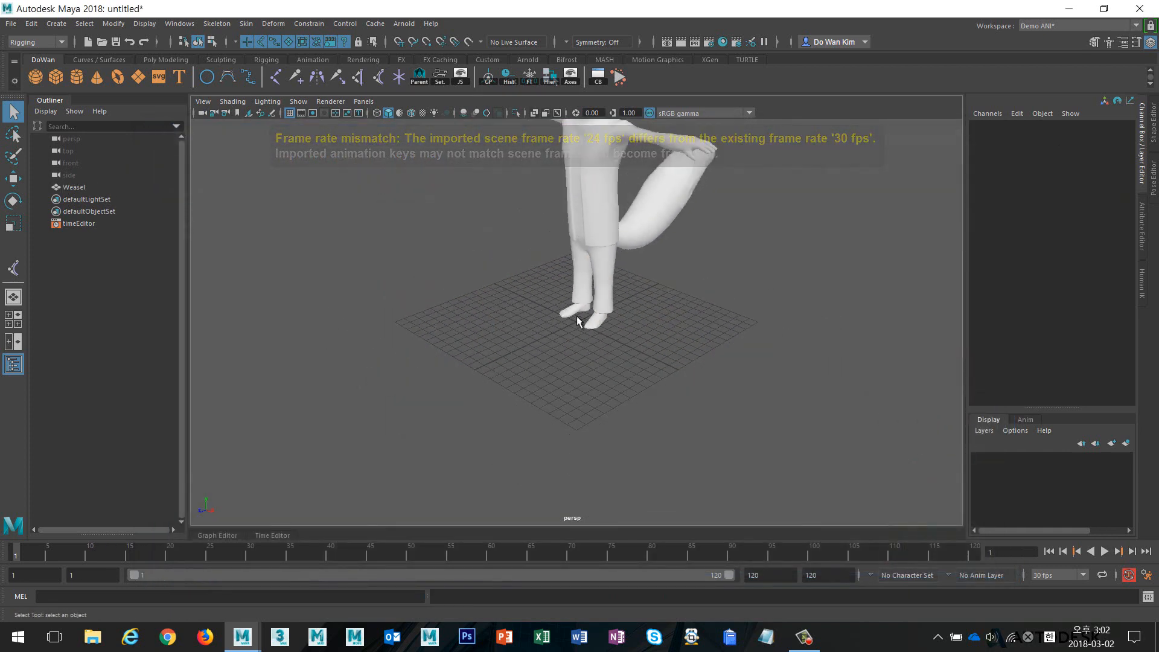
# - Turn on textured shading and frame the whole weasel character in the perspective view
pyautogui.press('6')
pyautogui.keyDown('alt'); pyautogui.moveTo(676, 315); pyautogui.dragTo(662, 460, button='middle'); pyautogui.keyUp('alt')
pyautogui.moveTo(662, 460)
pyautogui.keyDown('alt'); pyautogui.mouseDown()
pyautogui.moveTo(667, 429)
pyautogui.moveTo(652, 418)
pyautogui.mouseUp(); pyautogui.keyUp('alt')
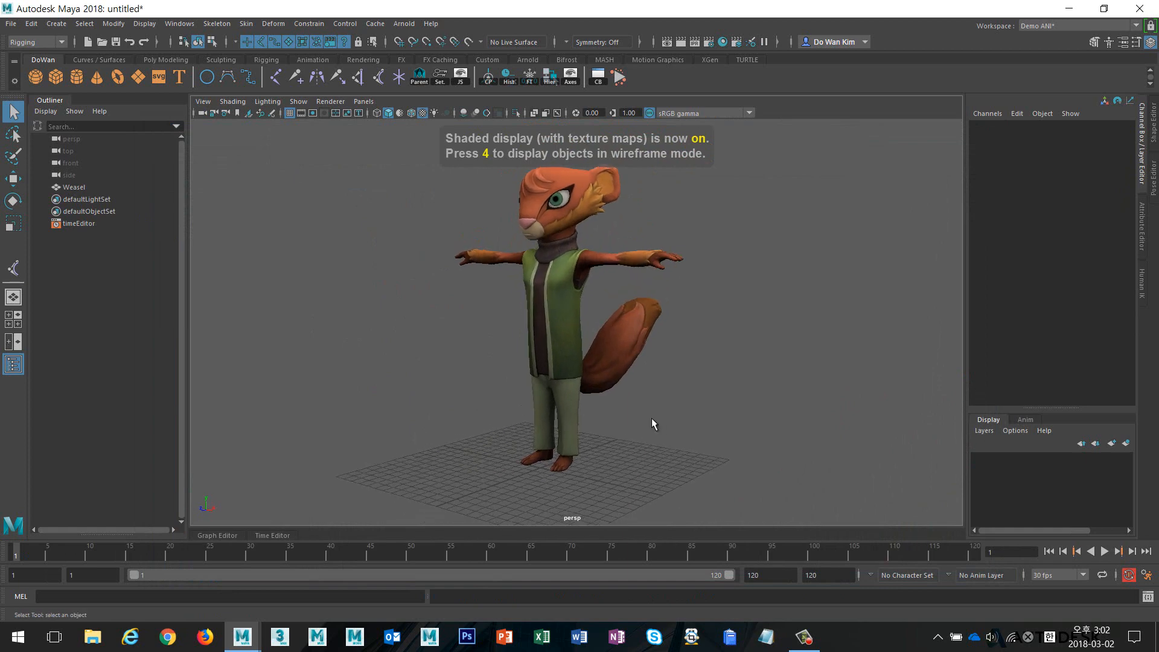
pyautogui.scroll(1, 651, 418)
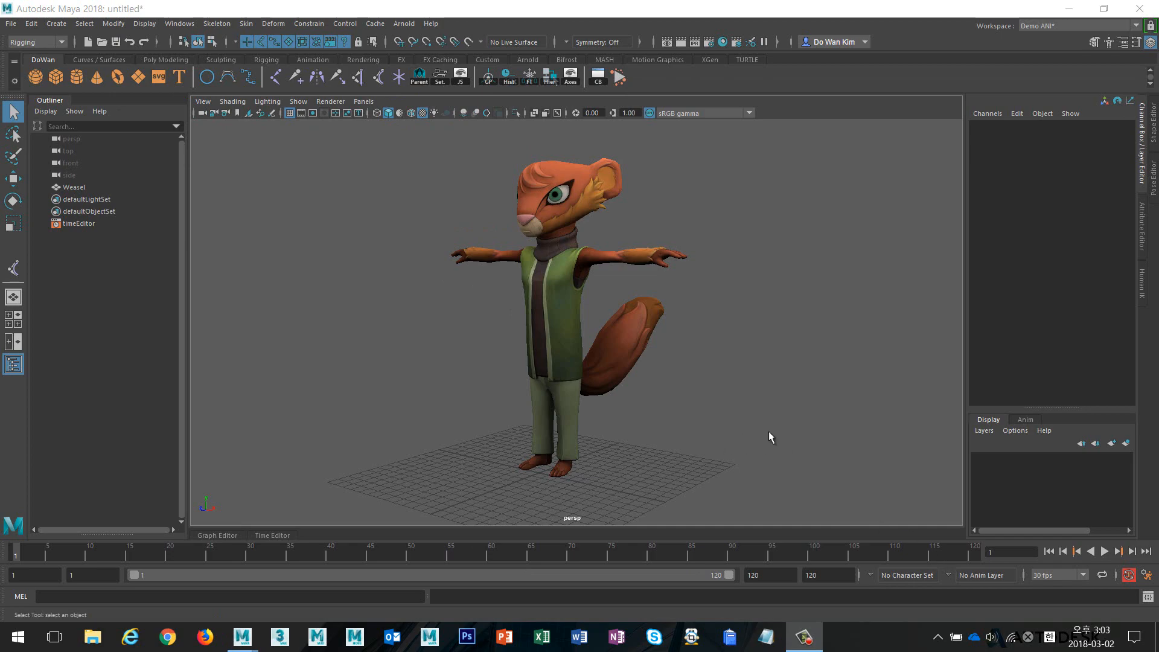
# - Select the Weasel mesh and open the Quick Rig tool, placing its window beside the character
pyautogui.click(566, 309)
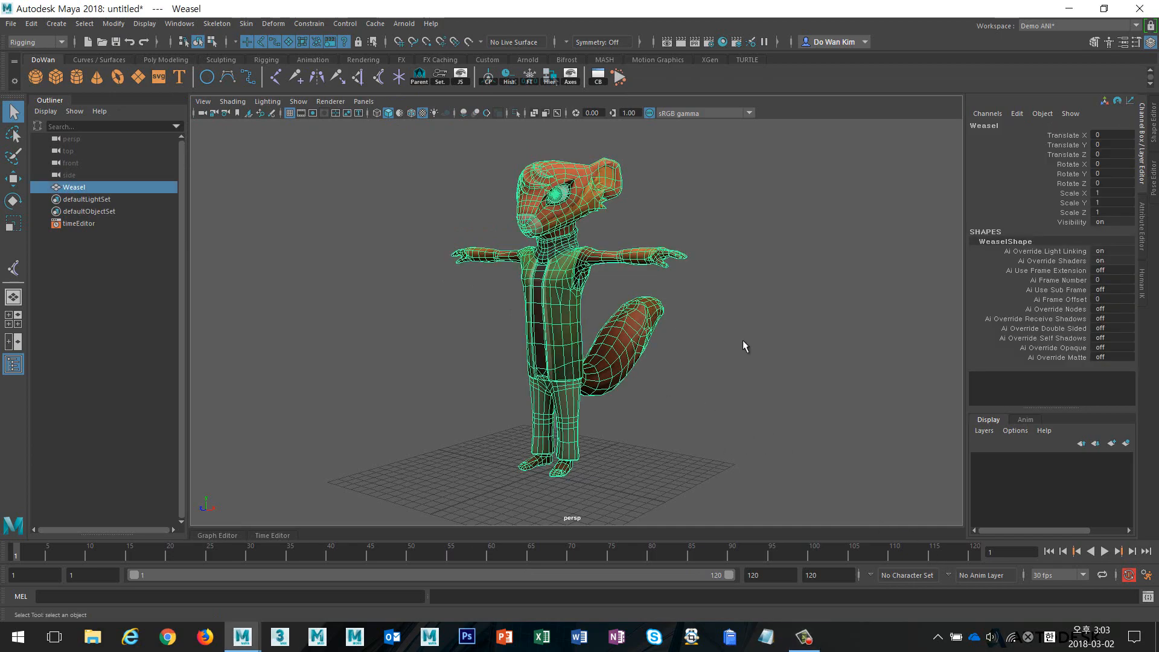
pyautogui.keyDown('alt'); pyautogui.moveTo(742, 339); pyautogui.dragTo(689, 357); pyautogui.keyUp('alt')
pyautogui.keyDown('alt'); pyautogui.moveTo(688, 358); pyautogui.dragTo(735, 395, button='right'); pyautogui.keyUp('alt')
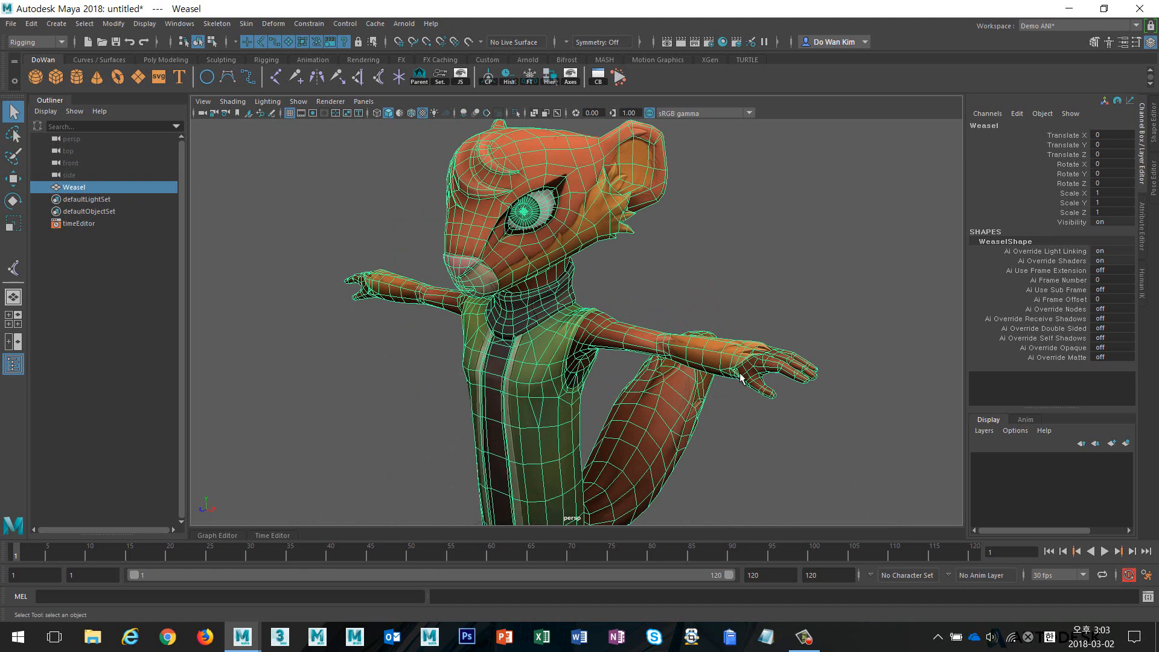
pyautogui.keyDown('alt'); pyautogui.moveTo(732, 375); pyautogui.dragTo(572, 387, button='right'); pyautogui.keyUp('alt')
pyautogui.keyDown('alt'); pyautogui.moveTo(572, 392); pyautogui.dragTo(576, 354, button='middle'); pyautogui.keyUp('alt')
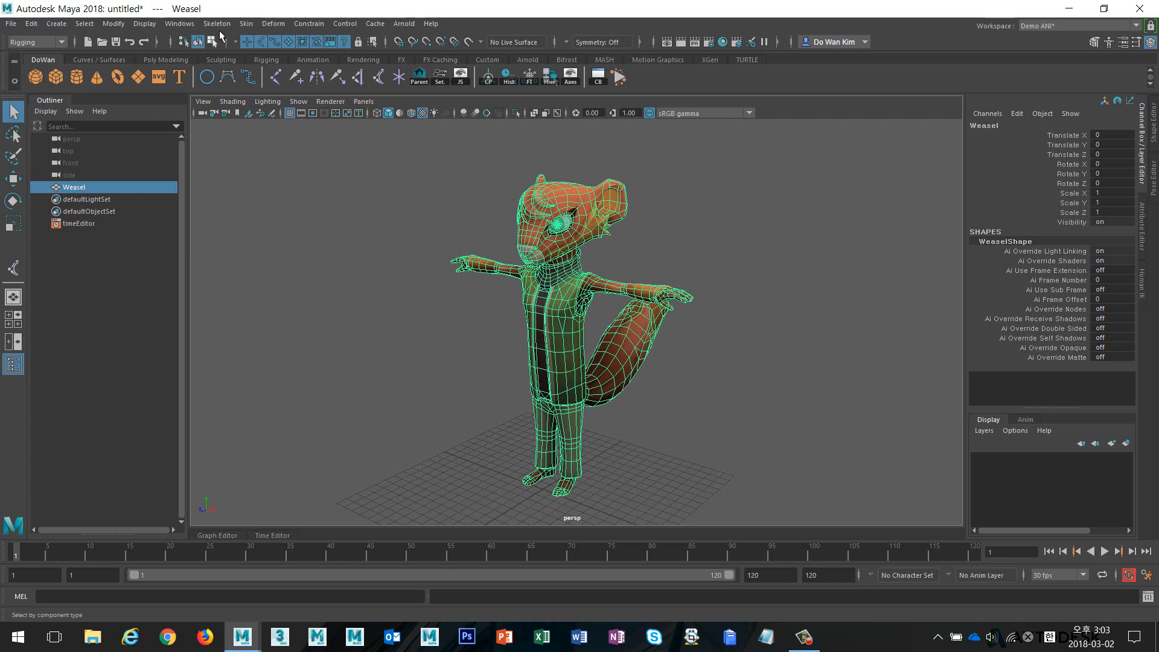
pyautogui.click(217, 24)
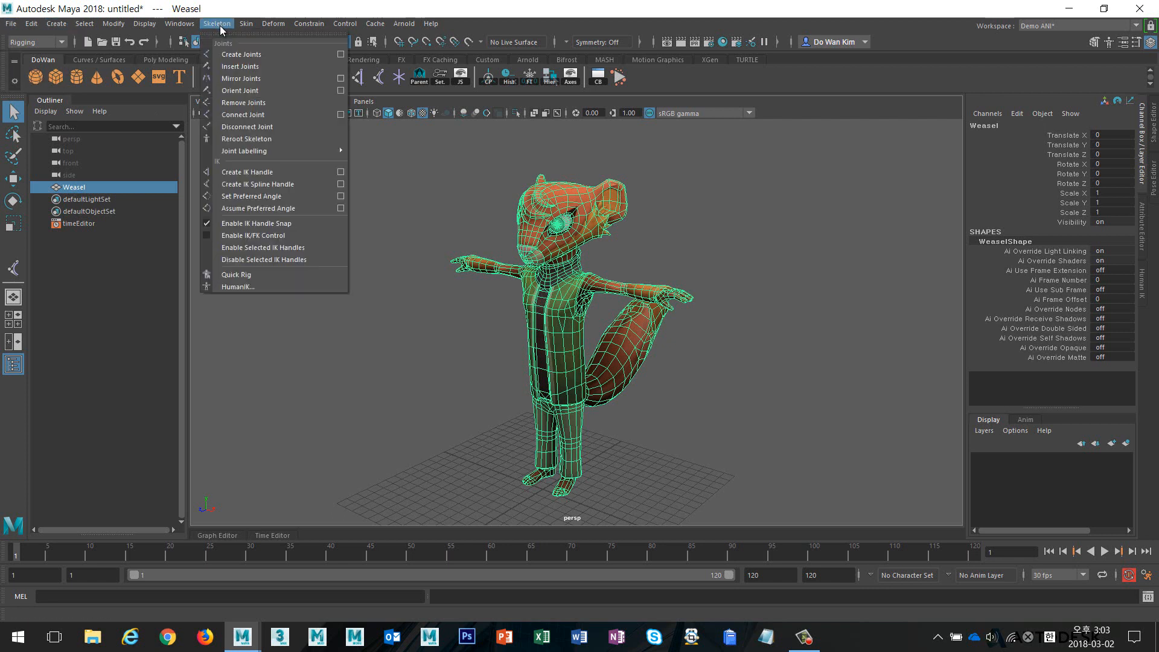
pyautogui.click(277, 274)
pyautogui.keyDown('alt'); pyautogui.moveTo(570, 274); pyautogui.dragTo(579, 316); pyautogui.keyUp('alt')
pyautogui.keyDown('alt'); pyautogui.moveTo(579, 316); pyautogui.dragTo(465, 317, button='middle'); pyautogui.keyUp('alt')
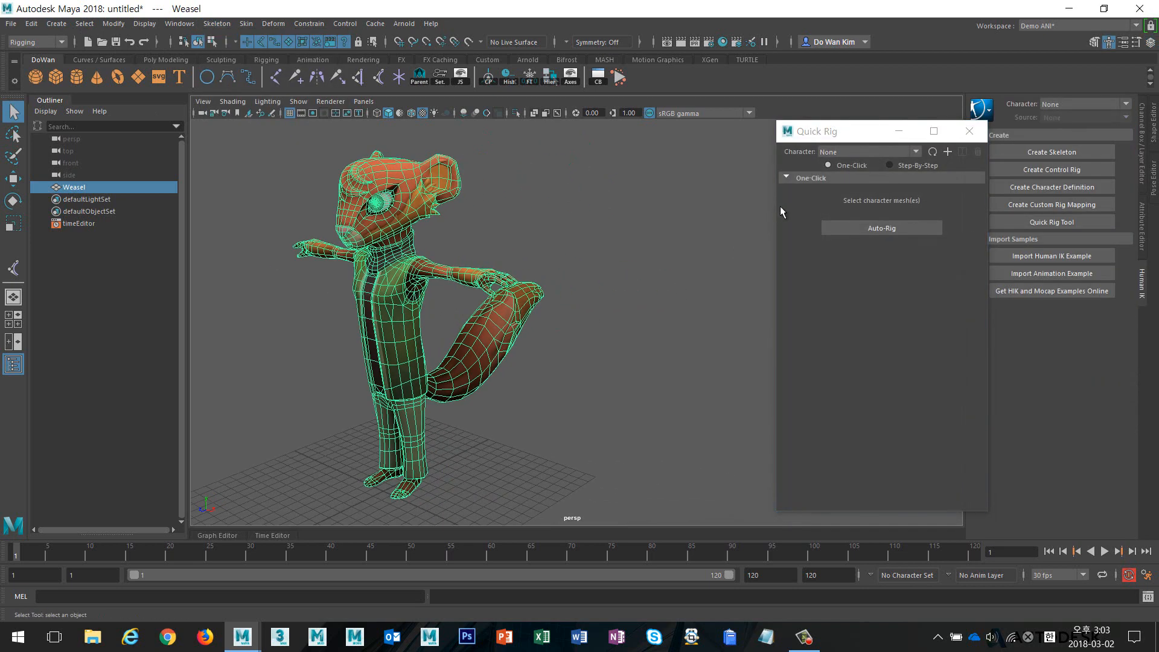
pyautogui.moveTo(817, 136); pyautogui.dragTo(652, 138)
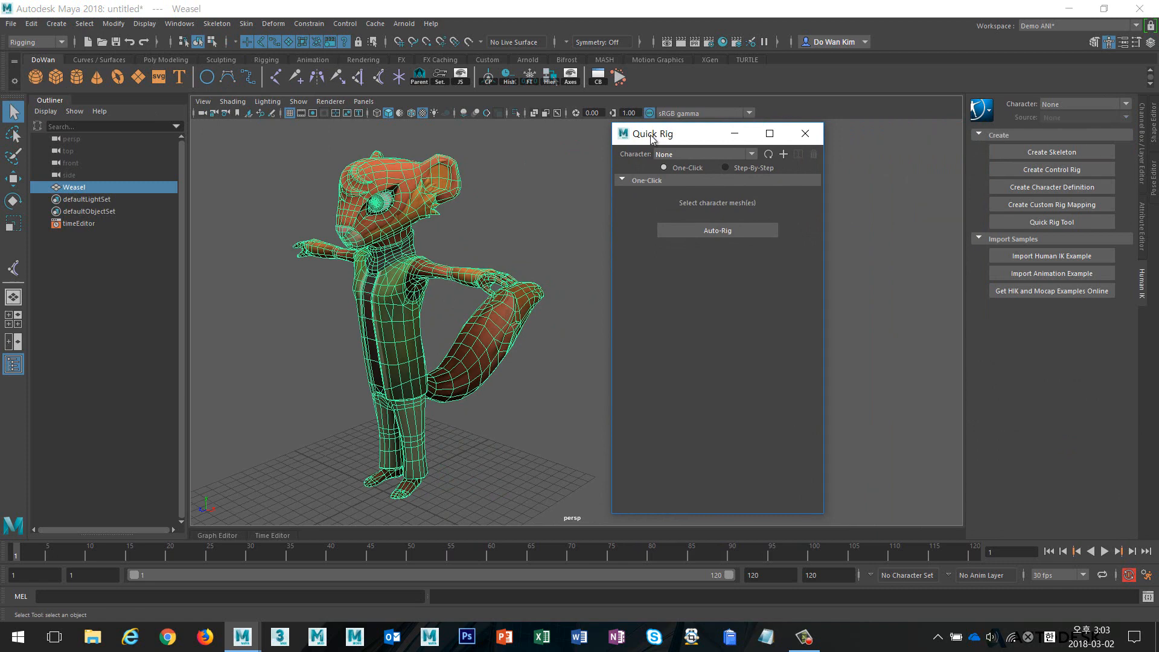
# - Switch the keyboard input language to English (US)
pyautogui.keyDown('alt'); pyautogui.moveTo(495, 374); pyautogui.dragTo(452, 400); pyautogui.keyUp('alt')
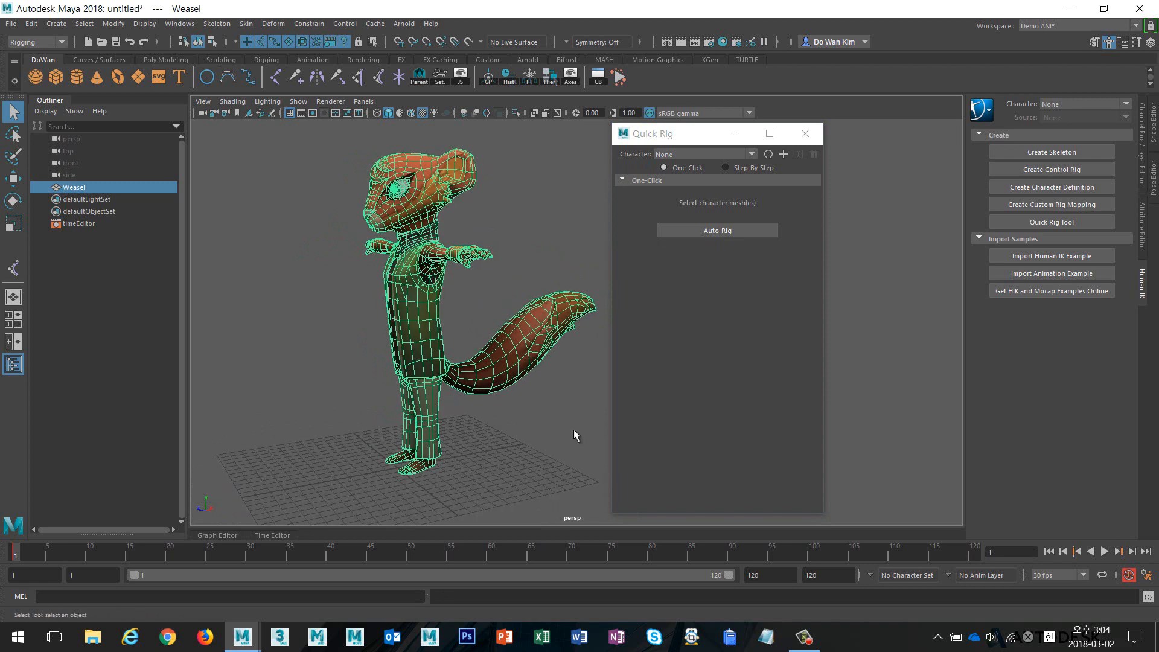
pyautogui.click(1049, 637)
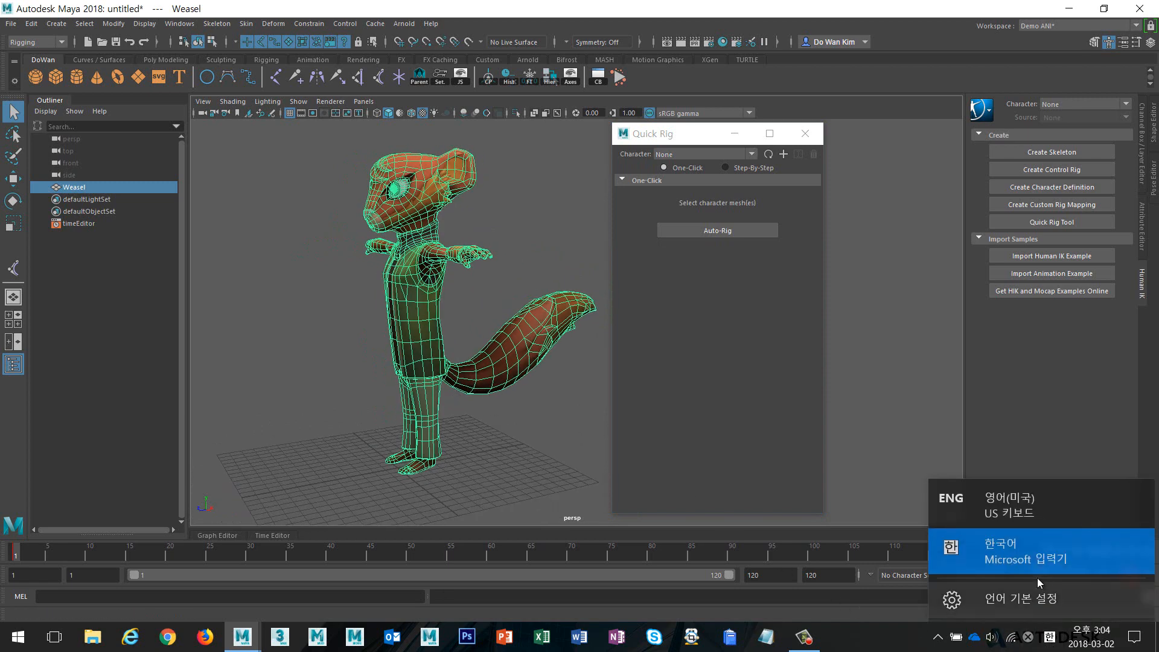
pyautogui.click(1026, 504)
pyautogui.keyDown('alt'); pyautogui.moveTo(371, 362); pyautogui.dragTo(457, 391); pyautogui.keyUp('alt')
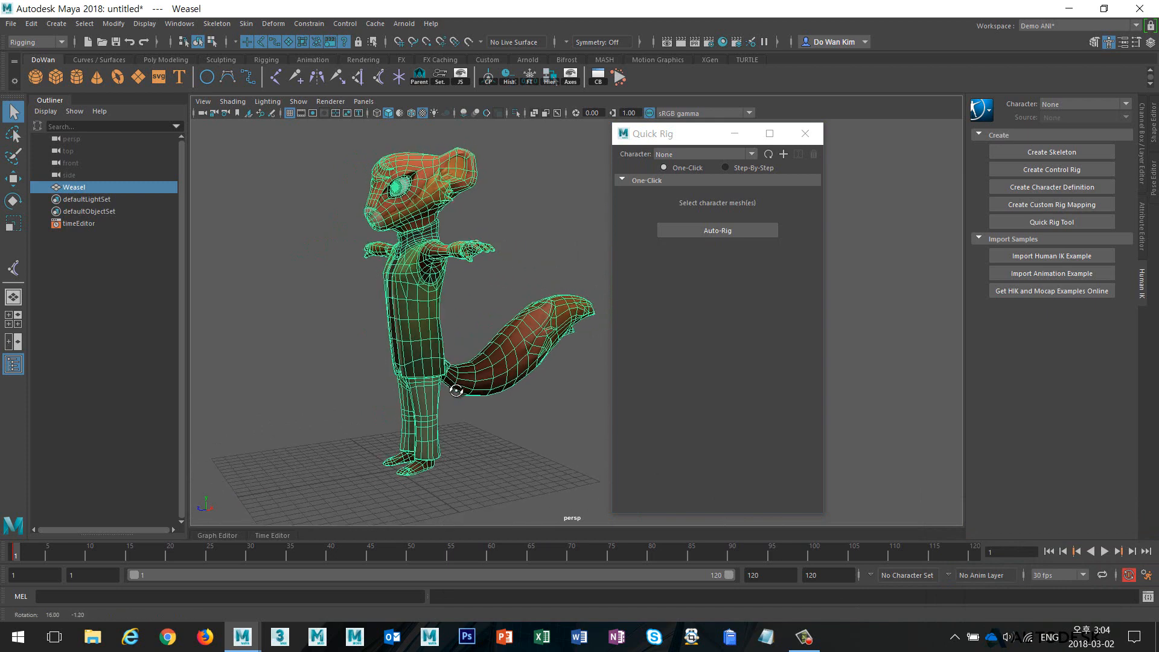
# - Auto-rig the weasel mesh in One-Click mode and try out the rig by moving the hips effector down, undoing the move
pyautogui.click(713, 231)
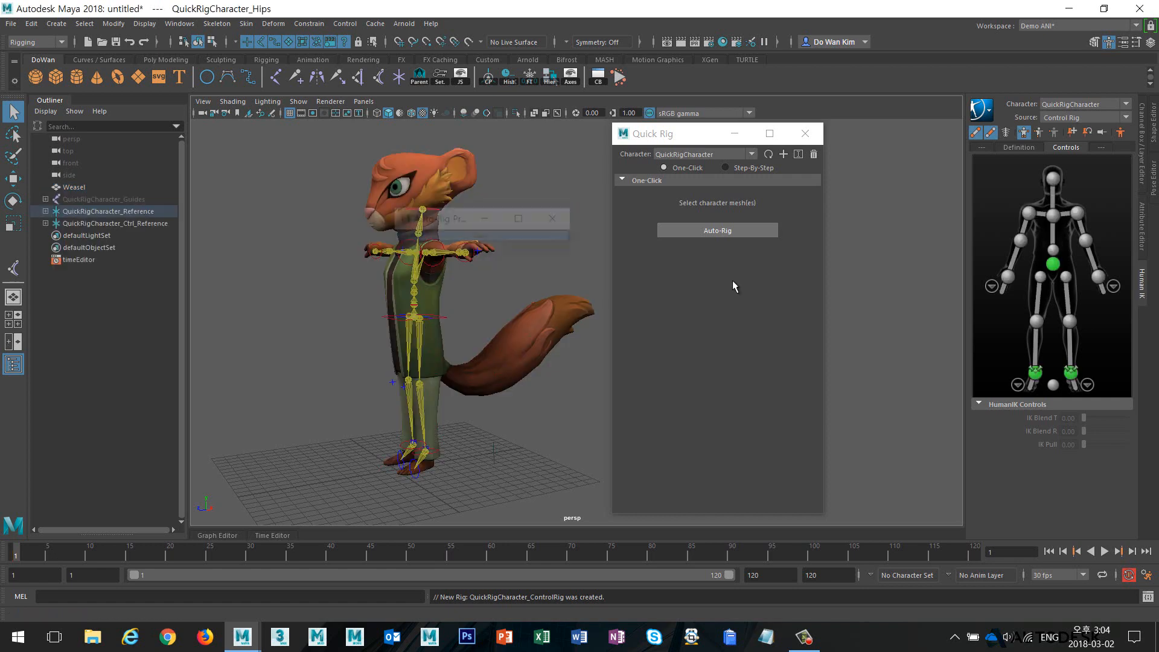
pyautogui.click(447, 321)
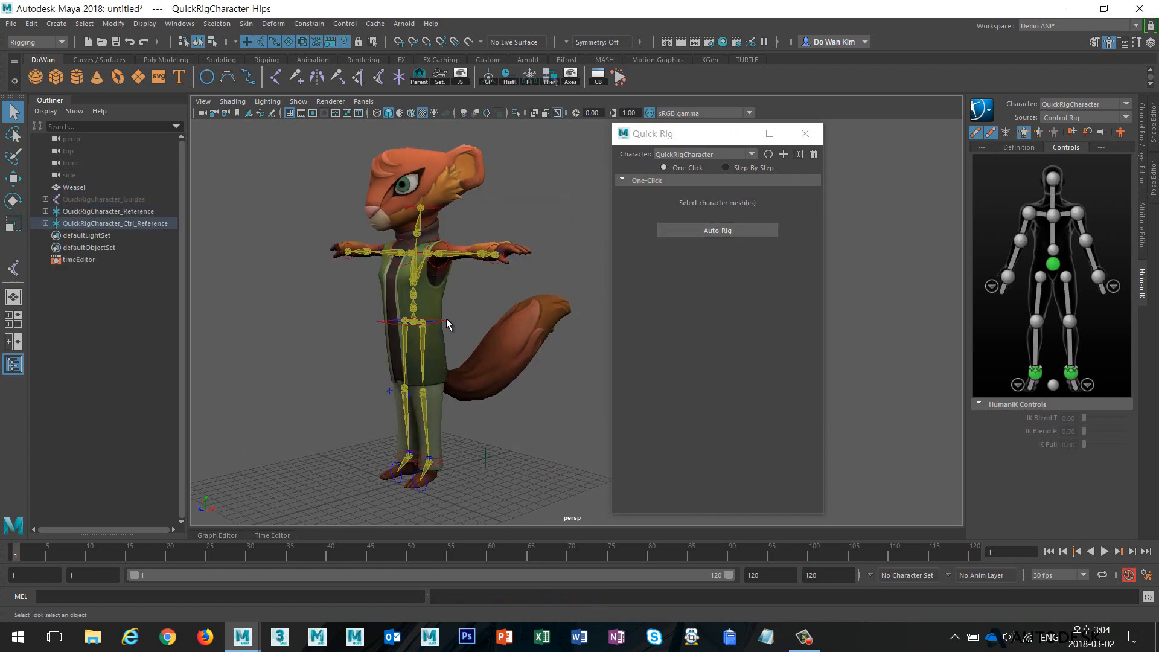
pyautogui.press('w')
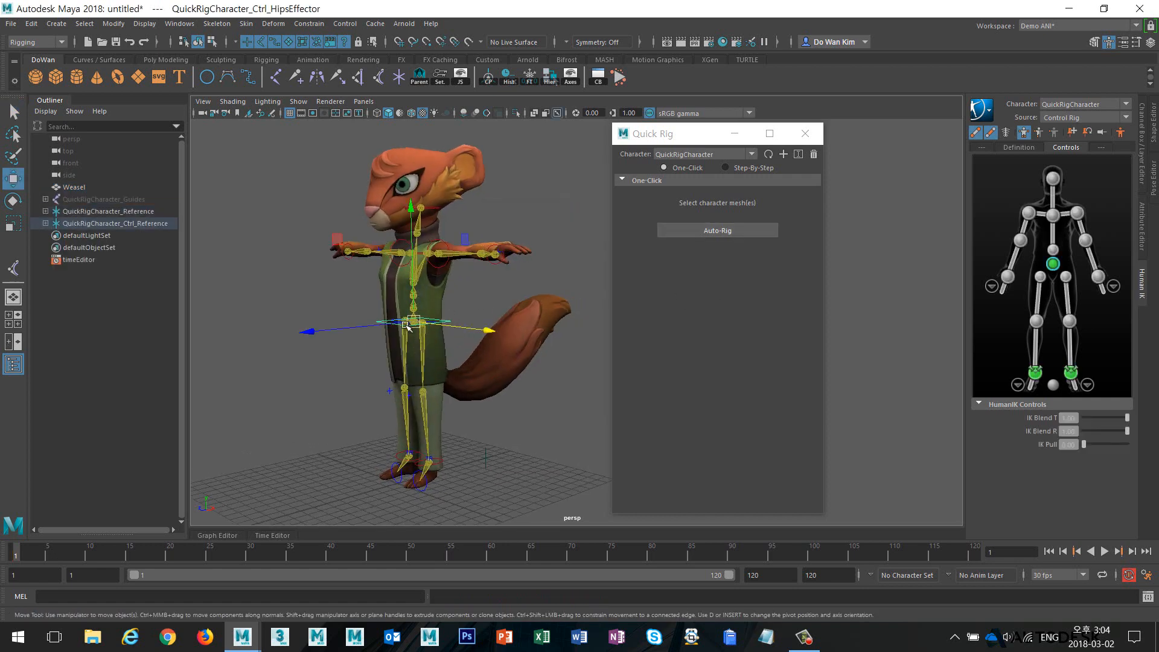
pyautogui.moveTo(415, 305); pyautogui.dragTo(422, 350)
pyautogui.hotkey('ctrl', 'z')
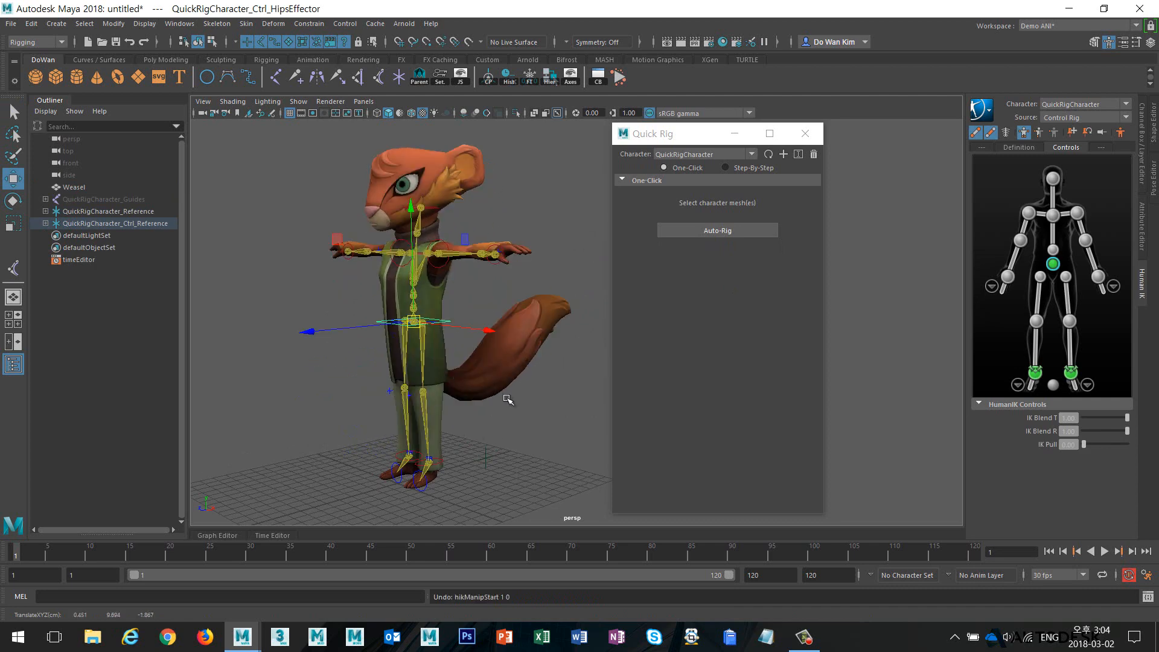
# - Delete the auto-generated QuickRigCharacter with its skin, control rig, skeleton and guides
pyautogui.moveTo(507, 419)
pyautogui.keyDown('alt'); pyautogui.mouseDown()
pyautogui.moveTo(393, 415)
pyautogui.moveTo(518, 417)
pyautogui.mouseUp(); pyautogui.keyUp('alt')
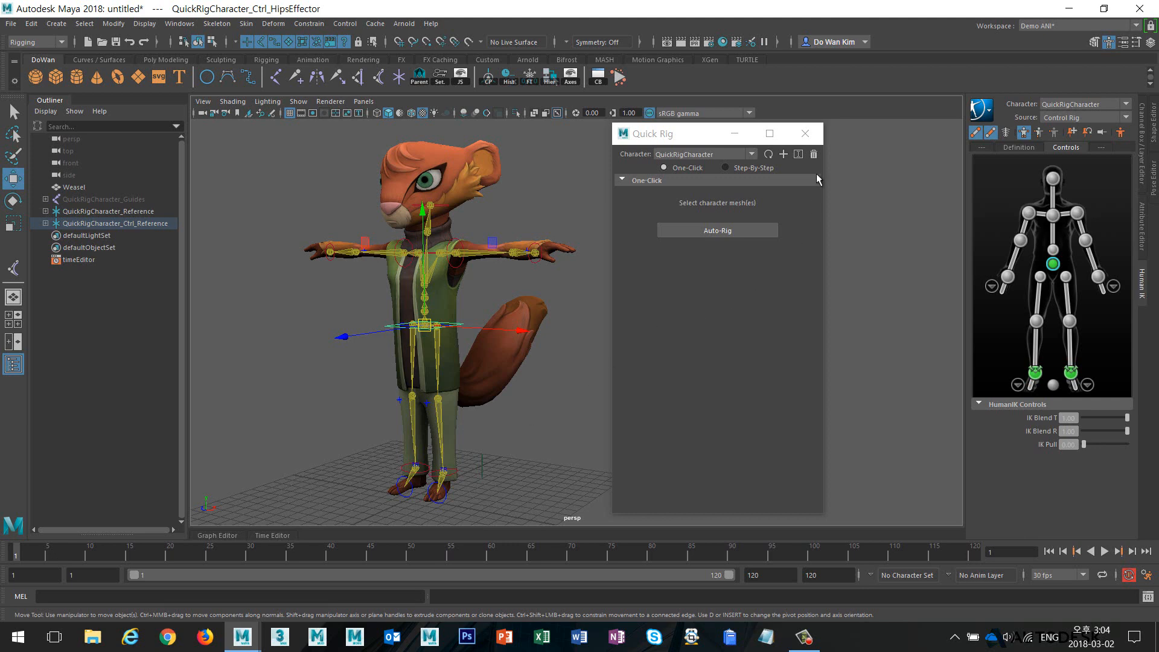
pyautogui.click(814, 155)
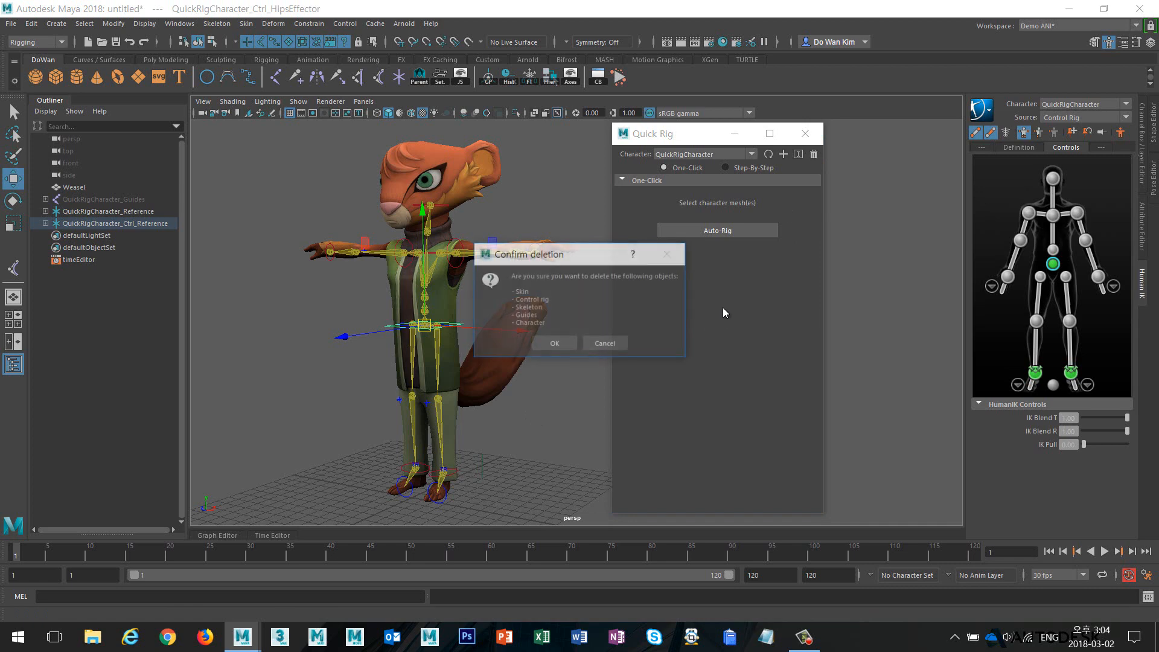
pyautogui.click(551, 345)
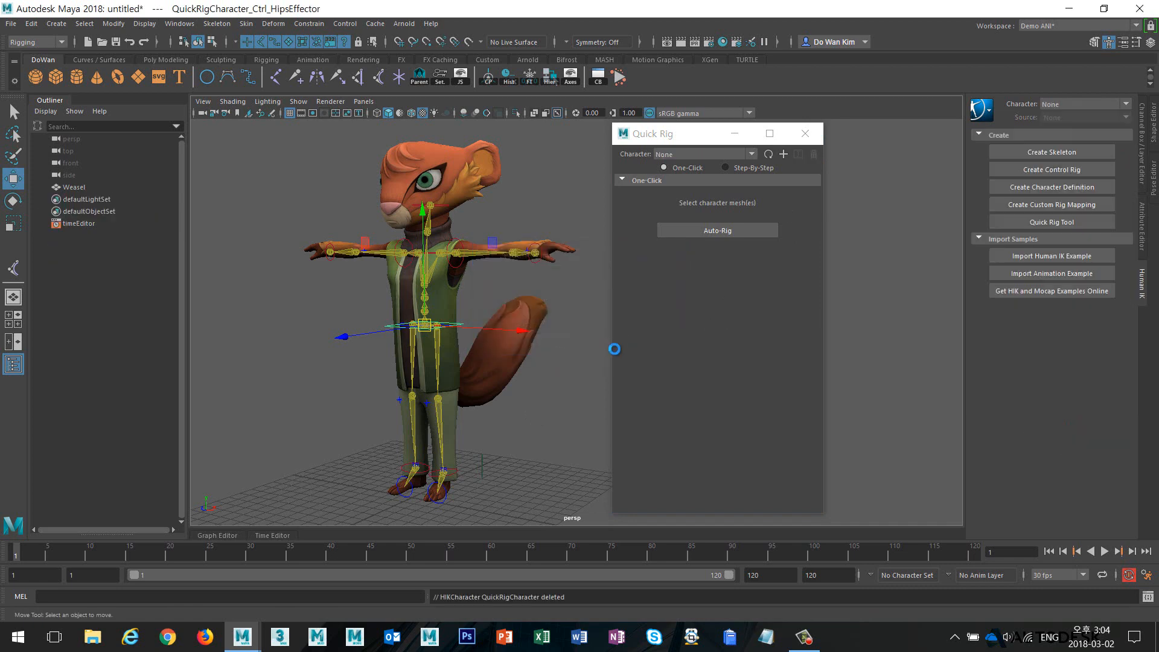
# - Create a new Quick Rig character in Step-By-Step mode and add the Weasel mesh as its geometry
pyautogui.click(736, 167)
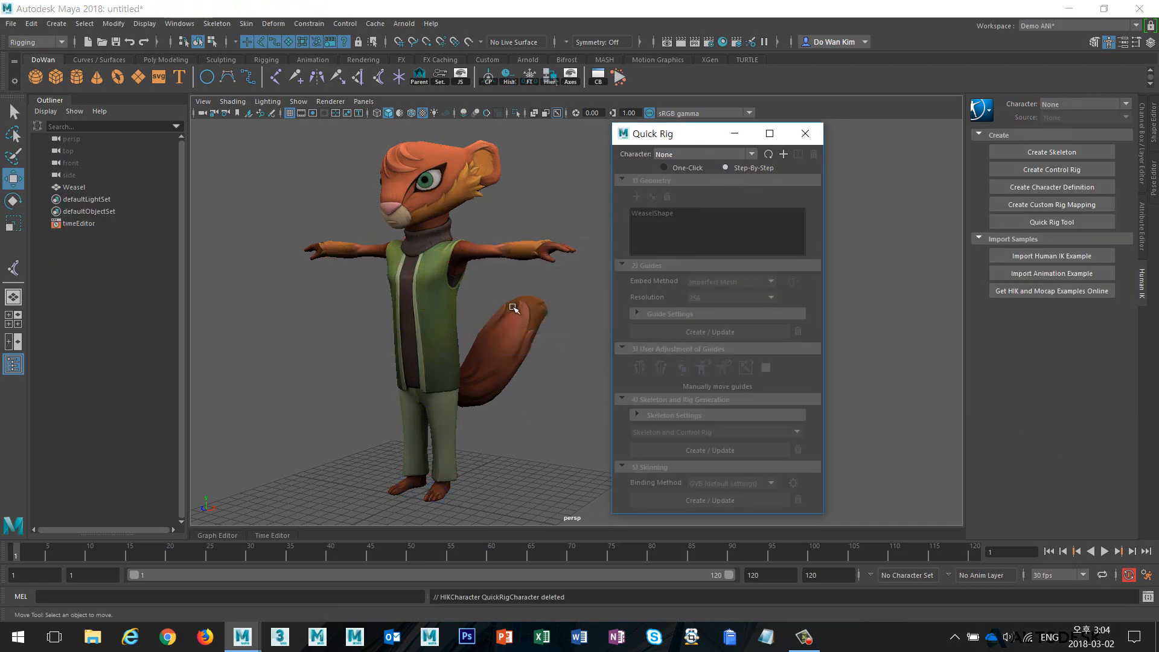
pyautogui.moveTo(499, 324)
pyautogui.keyDown('alt'); pyautogui.mouseDown()
pyautogui.moveTo(485, 325)
pyautogui.moveTo(498, 325)
pyautogui.mouseUp(); pyautogui.keyUp('alt')
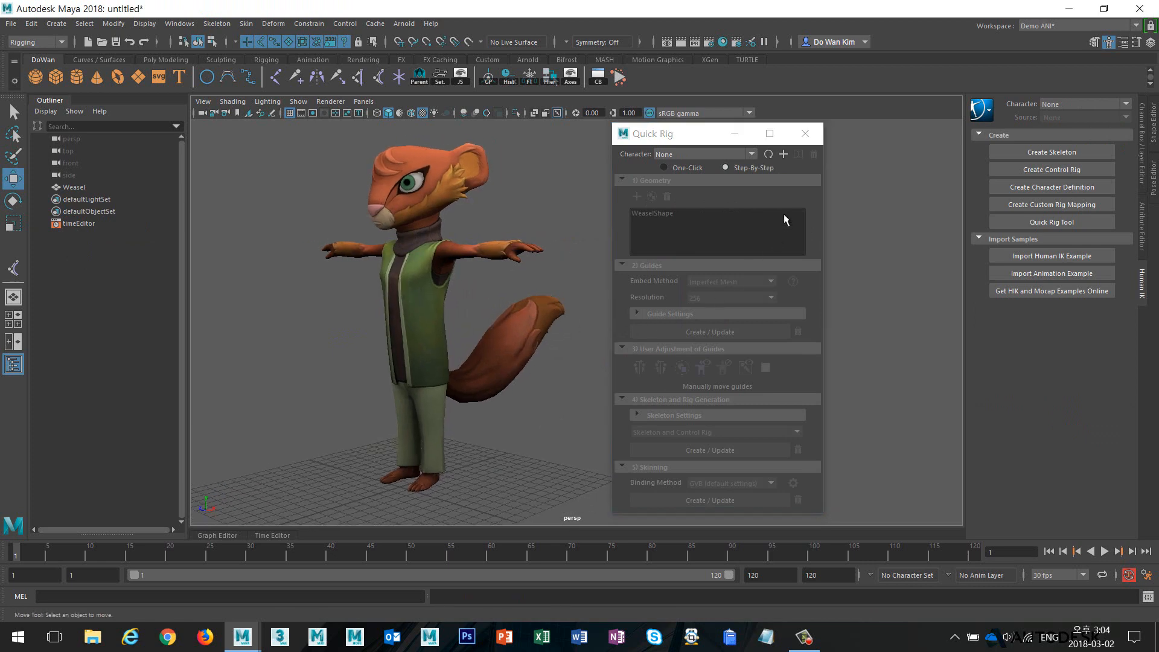
pyautogui.click(783, 154)
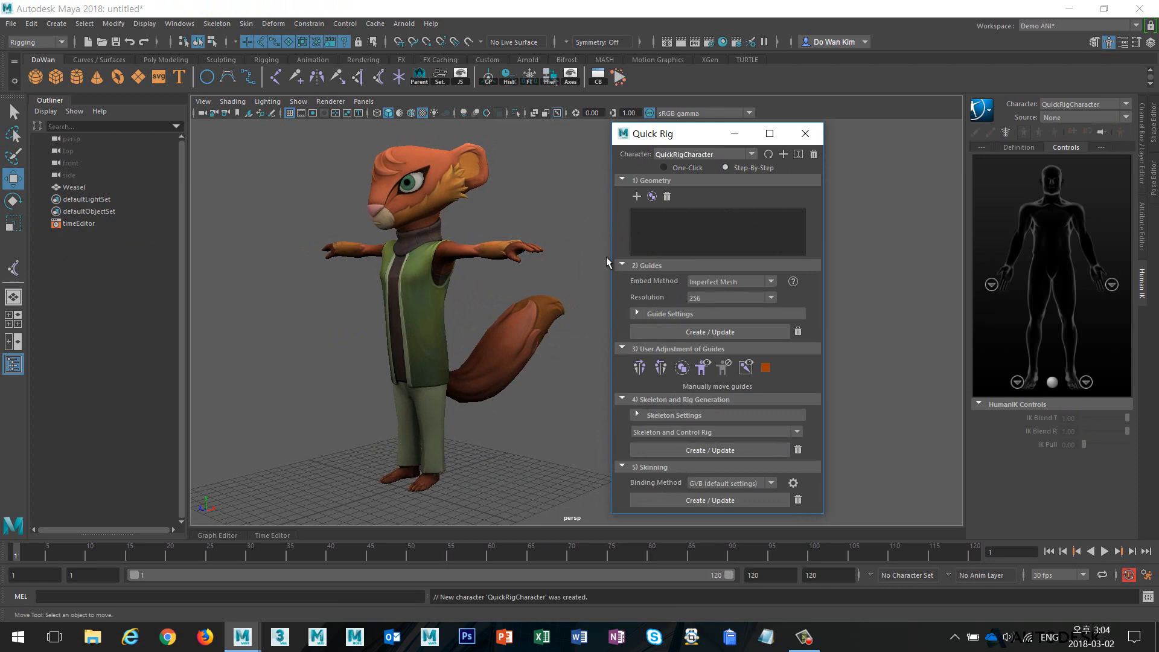
pyautogui.click(448, 341)
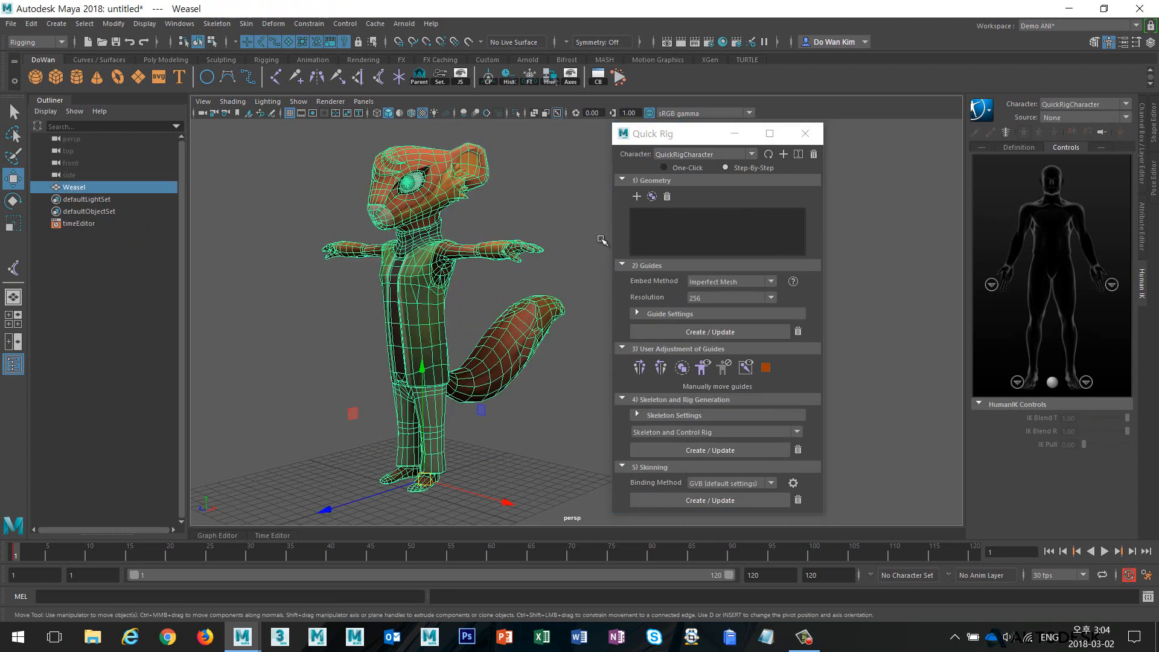
pyautogui.click(637, 197)
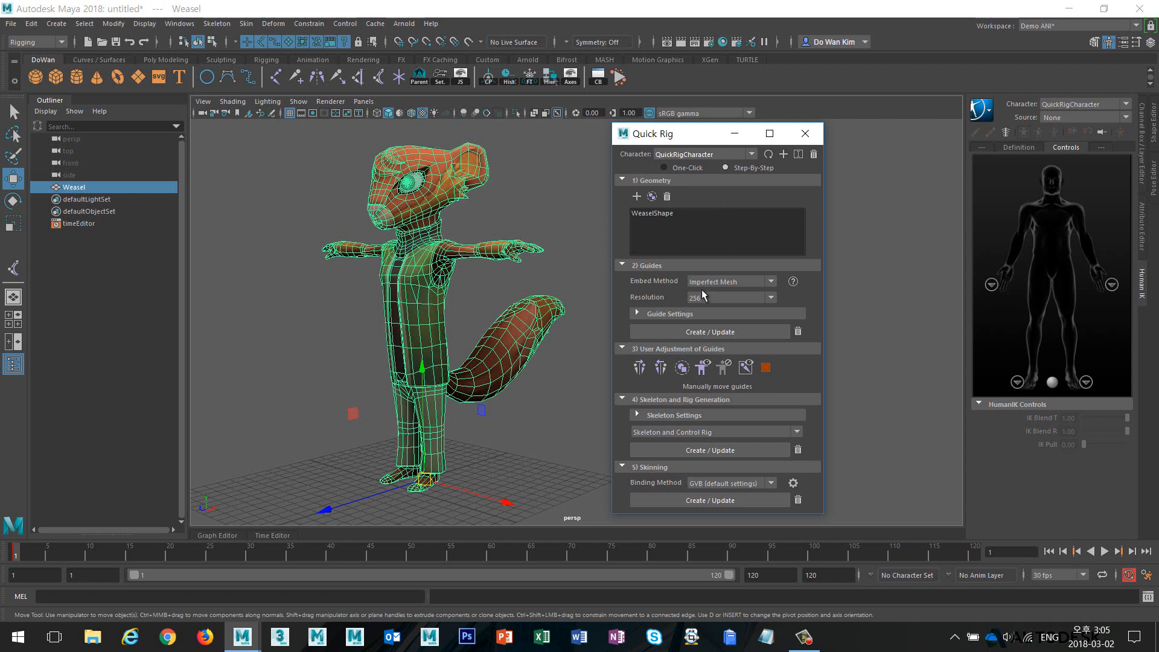
# - Set the Shoulder / Clavicle count to 0 in the Guide Settings and create the guides
pyautogui.click(642, 313)
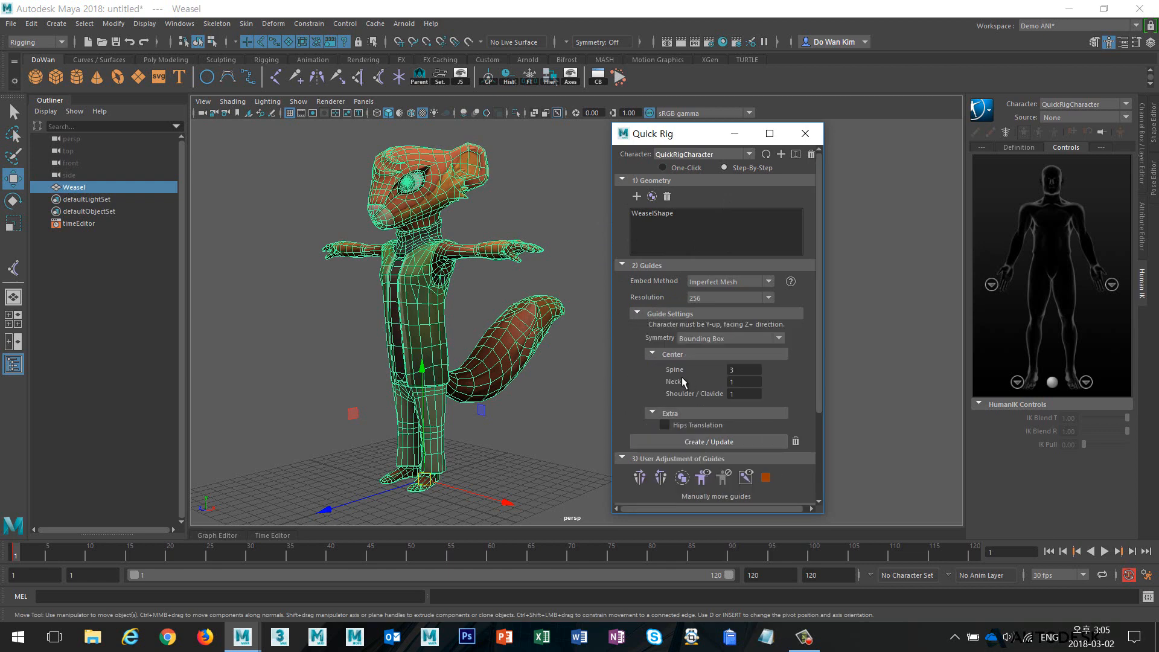
pyautogui.keyDown('alt'); pyautogui.moveTo(483, 369); pyautogui.dragTo(622, 369); pyautogui.keyUp('alt')
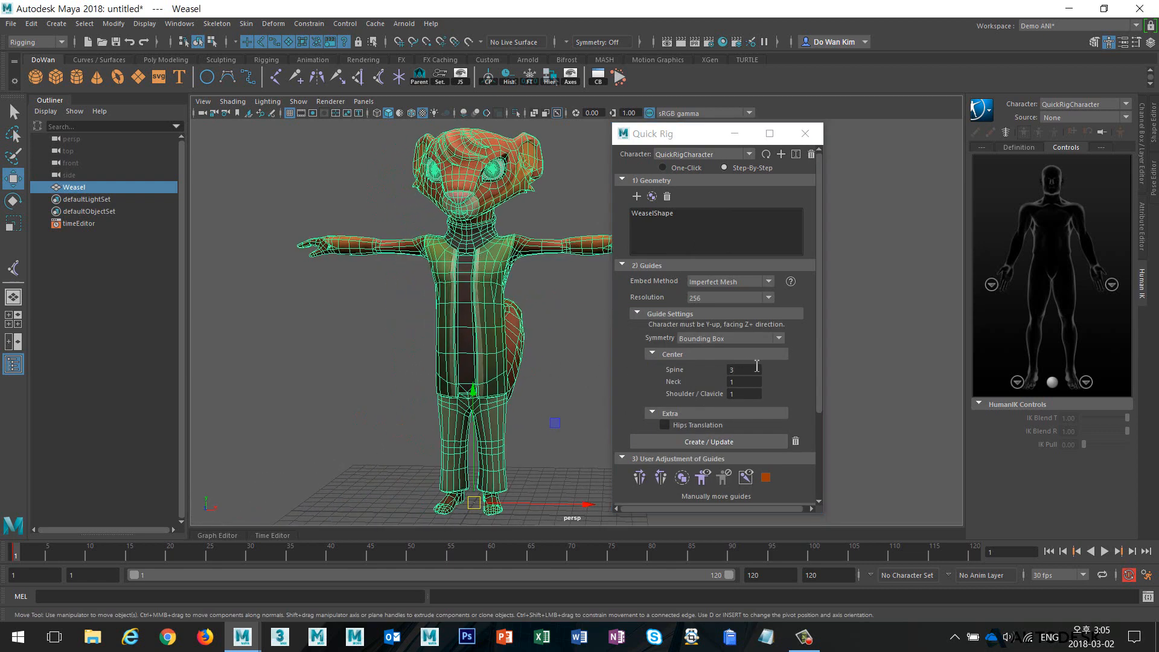
pyautogui.doubleClick(745, 393)
pyautogui.write('0')
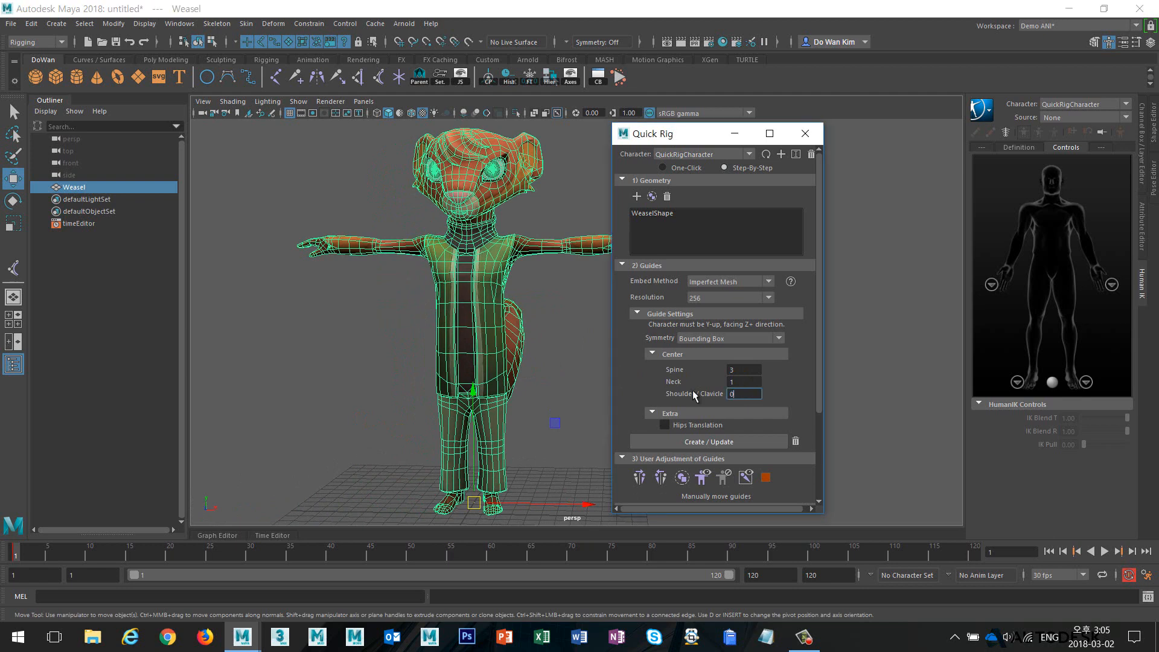
pyautogui.press('Return')
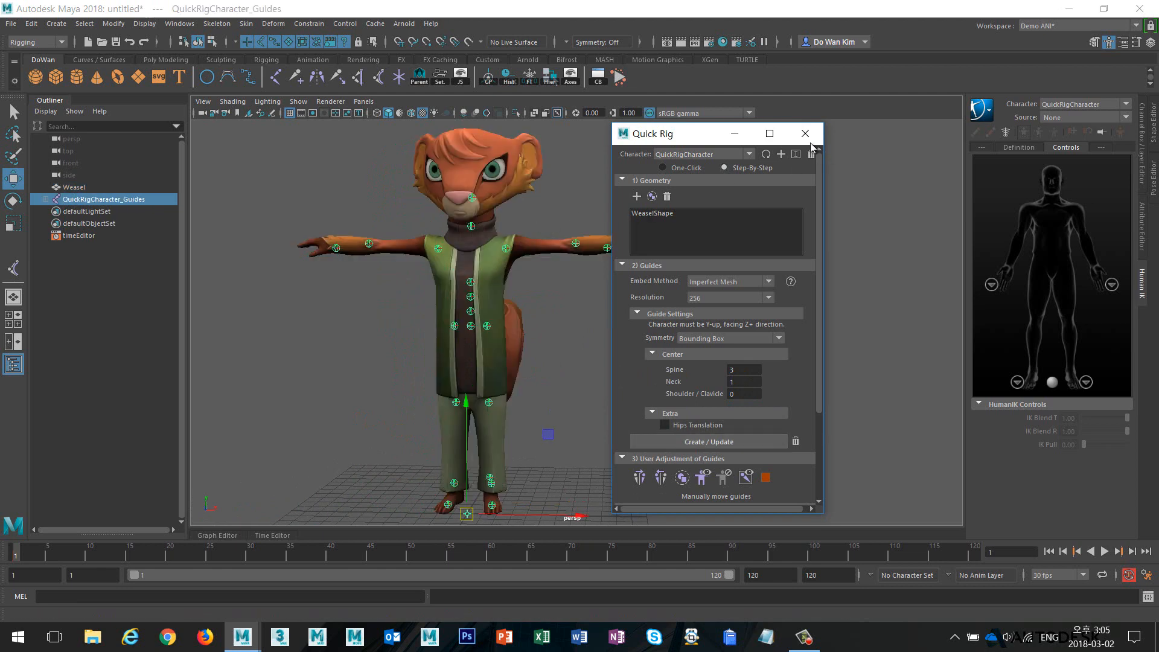
# - Select the Reference guide behind the weasel and move it along Z to -1, closer to the feet
pyautogui.moveTo(725, 134); pyautogui.dragTo(915, 136)
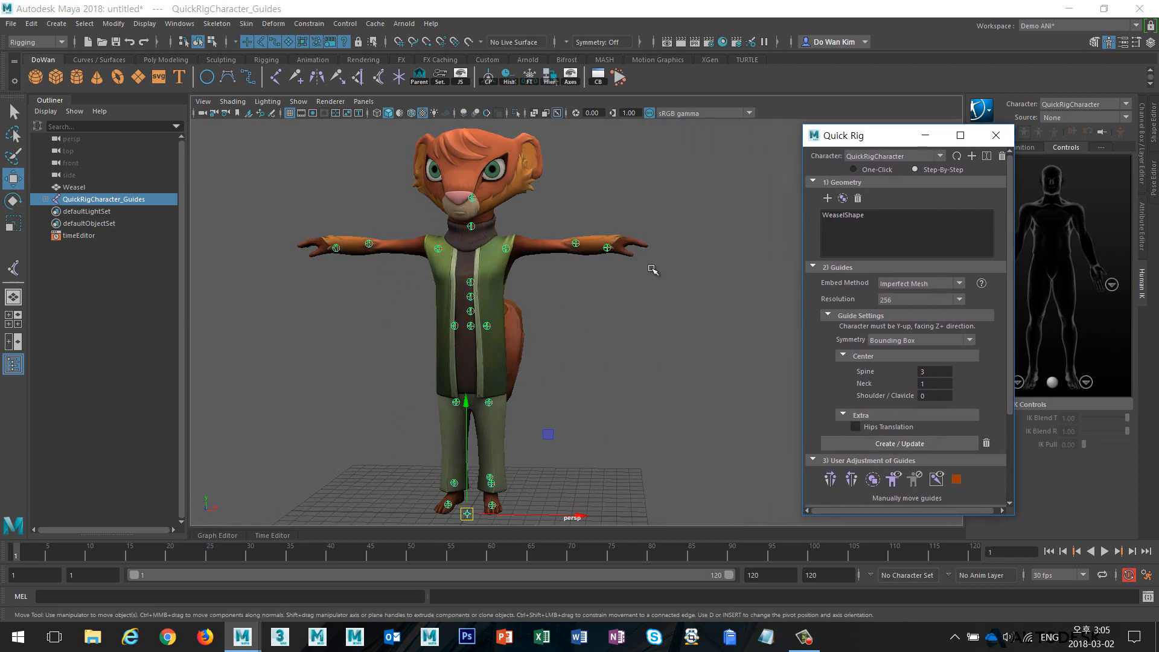
pyautogui.scroll(-2, 549, 334)
pyautogui.keyDown('alt'); pyautogui.moveTo(549, 334); pyautogui.dragTo(495, 355); pyautogui.keyUp('alt')
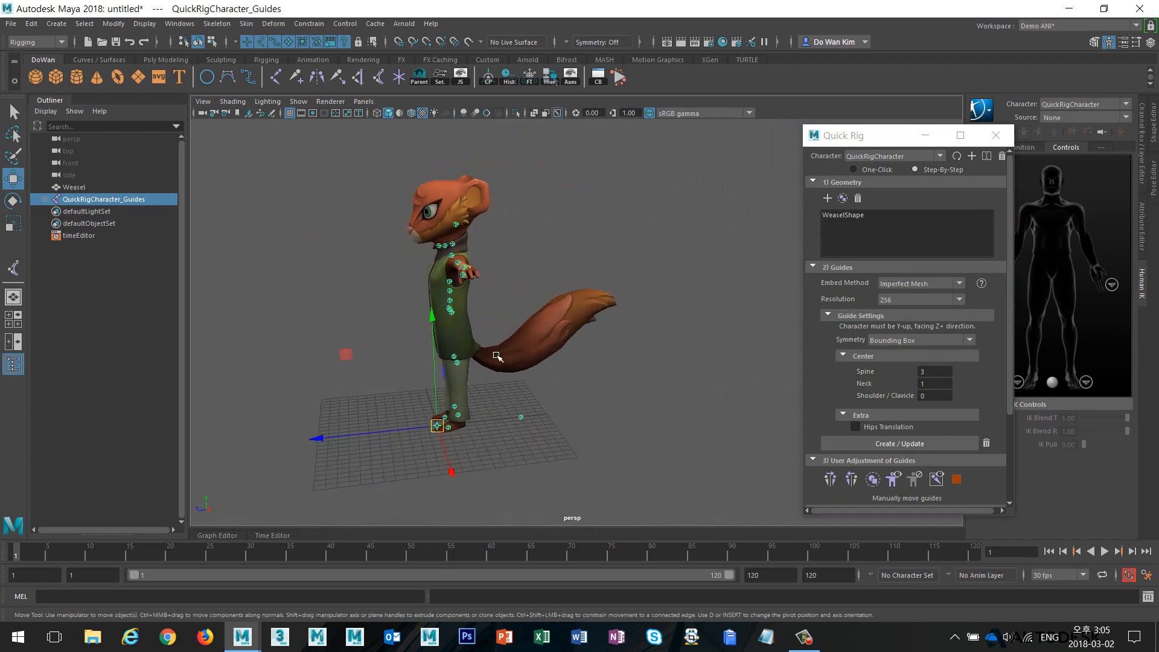
pyautogui.moveTo(511, 407); pyautogui.dragTo(596, 437)
pyautogui.click(1143, 177)
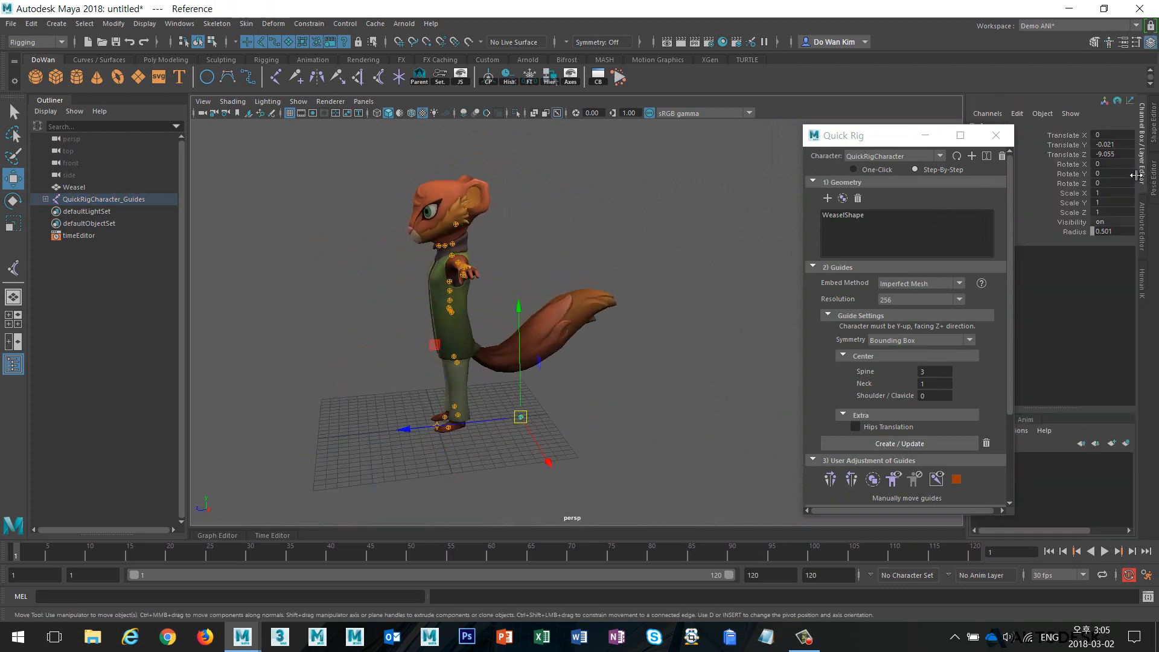
pyautogui.moveTo(894, 138); pyautogui.dragTo(831, 114)
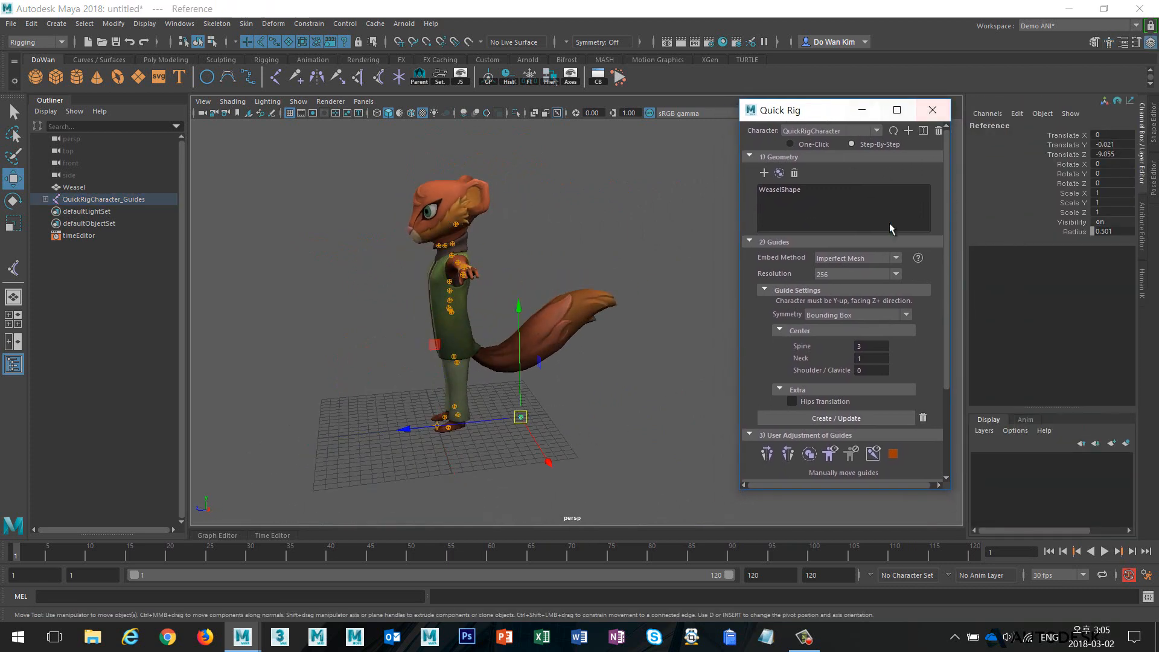
pyautogui.keyDown('alt'); pyautogui.moveTo(414, 394); pyautogui.dragTo(554, 400, button='right'); pyautogui.keyUp('alt')
pyautogui.keyDown('alt'); pyautogui.moveTo(554, 400); pyautogui.dragTo(631, 366, button='middle'); pyautogui.keyUp('alt')
pyautogui.keyDown('alt'); pyautogui.moveTo(562, 400); pyautogui.dragTo(530, 400); pyautogui.keyUp('alt')
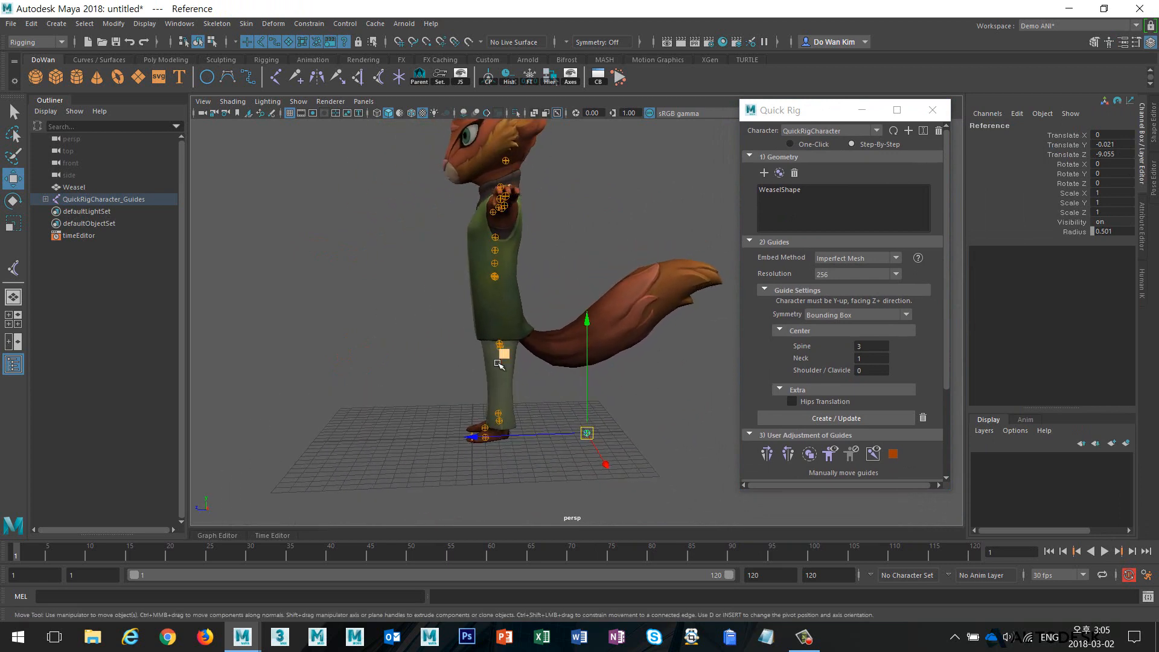
pyautogui.keyDown('alt'); pyautogui.moveTo(535, 370); pyautogui.dragTo(443, 445); pyautogui.keyUp('alt')
pyautogui.keyDown('alt'); pyautogui.moveTo(519, 396); pyautogui.dragTo(606, 414); pyautogui.keyUp('alt')
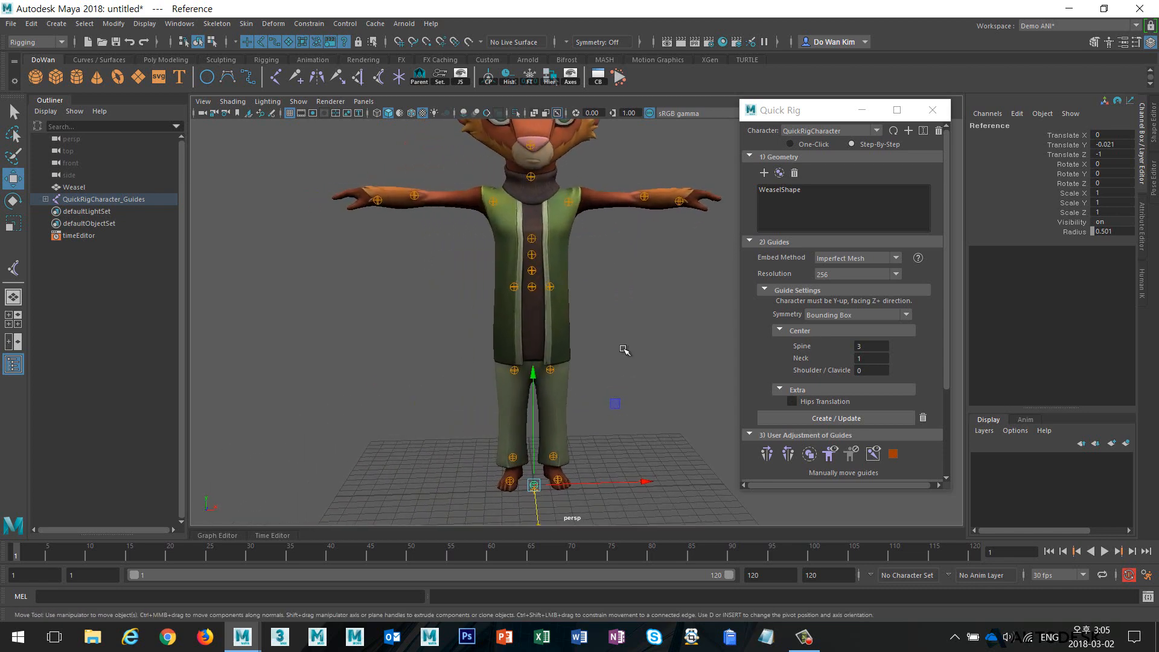
# - Examine how the arm, torso and leg guides sit inside the weasel mesh from the front
pyautogui.moveTo(622, 348)
pyautogui.keyDown('alt'); pyautogui.mouseDown()
pyautogui.moveTo(573, 353)
pyautogui.moveTo(622, 346)
pyautogui.mouseUp(); pyautogui.keyUp('alt')
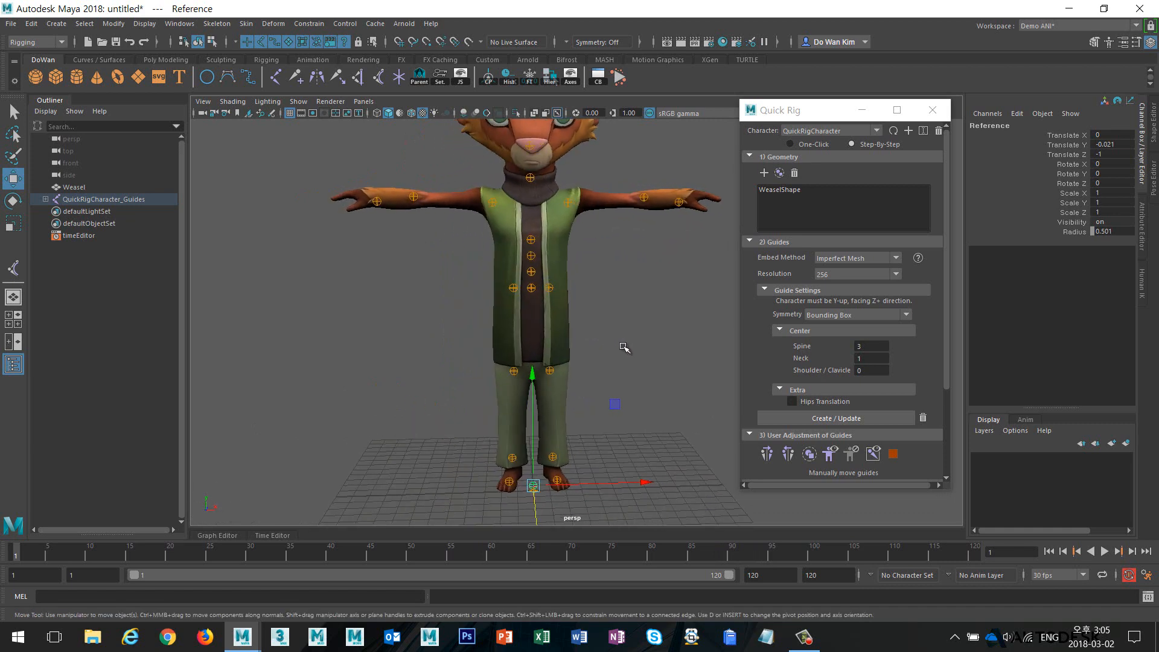
pyautogui.keyDown('alt'); pyautogui.moveTo(601, 317); pyautogui.dragTo(575, 341, button='middle'); pyautogui.keyUp('alt')
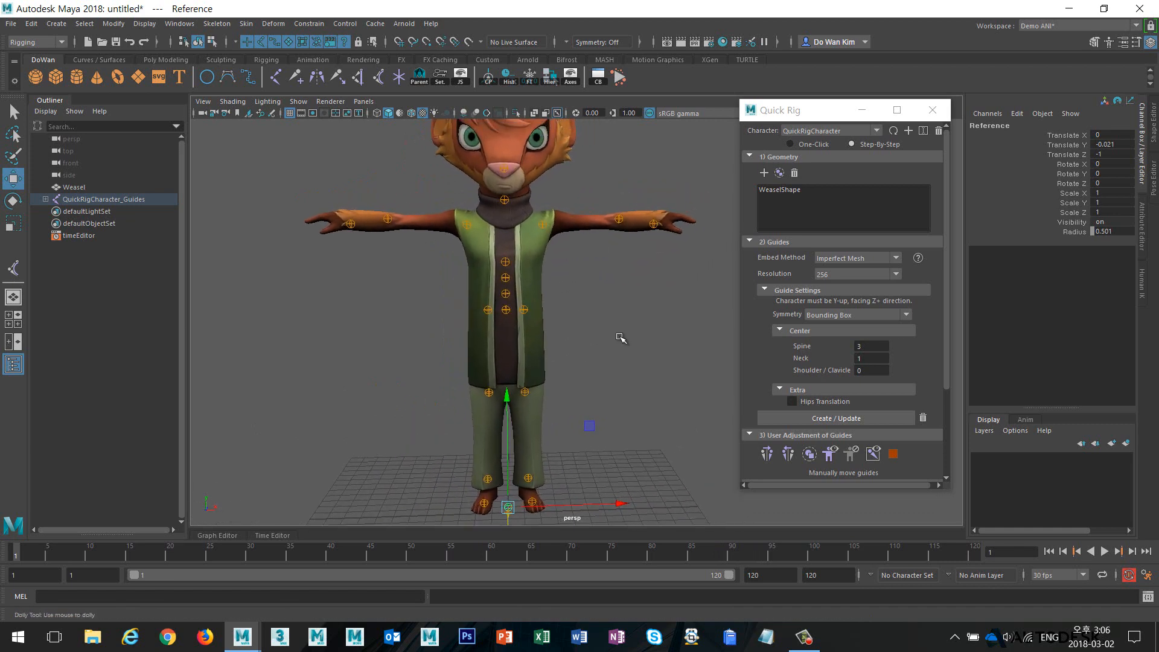
pyautogui.keyDown('alt'); pyautogui.moveTo(620, 335); pyautogui.dragTo(606, 338, button='right'); pyautogui.keyUp('alt')
pyautogui.keyDown('alt'); pyautogui.moveTo(609, 338); pyautogui.dragTo(583, 339, button='middle'); pyautogui.keyUp('alt')
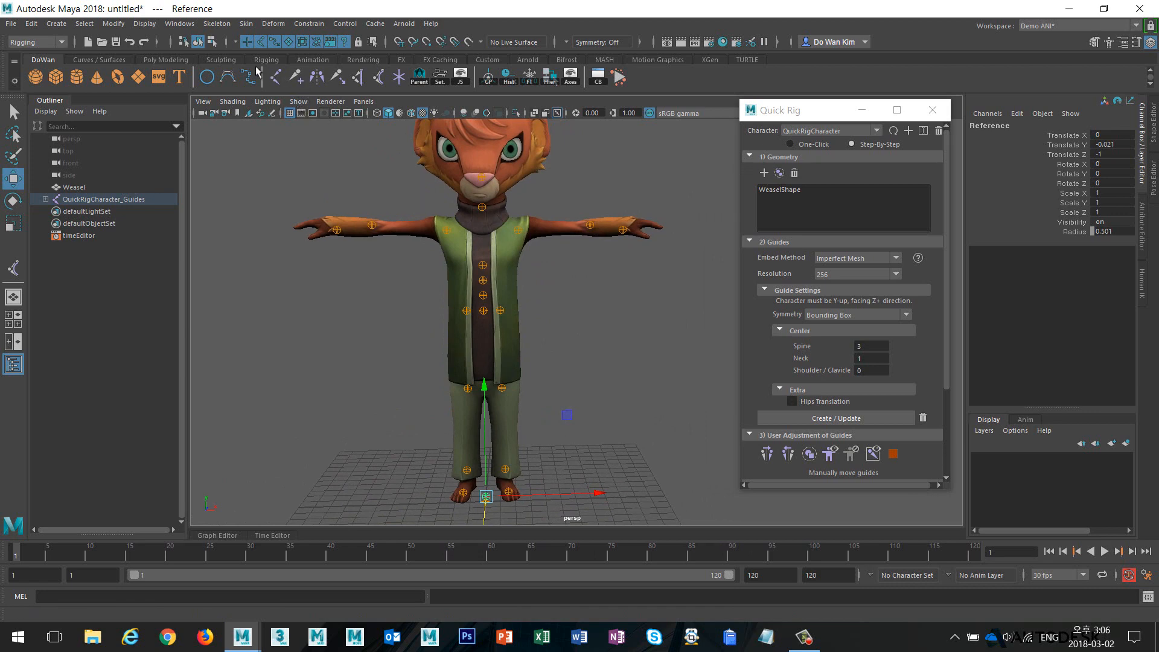
pyautogui.scroll(10, 461, 225)
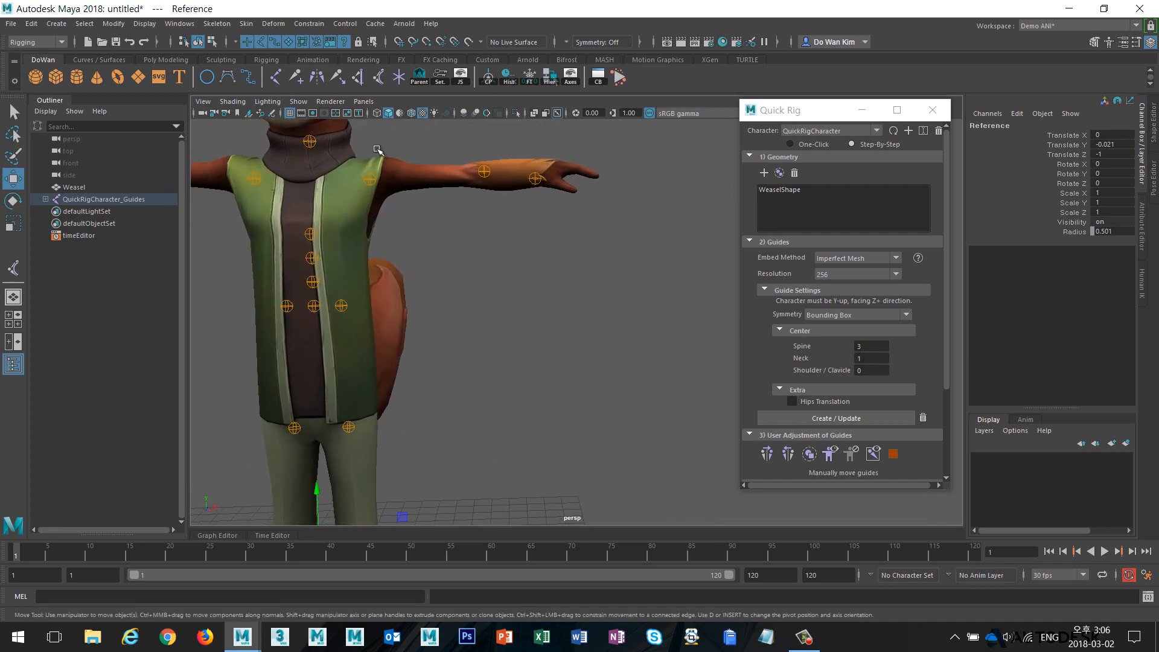
pyautogui.click(535, 178)
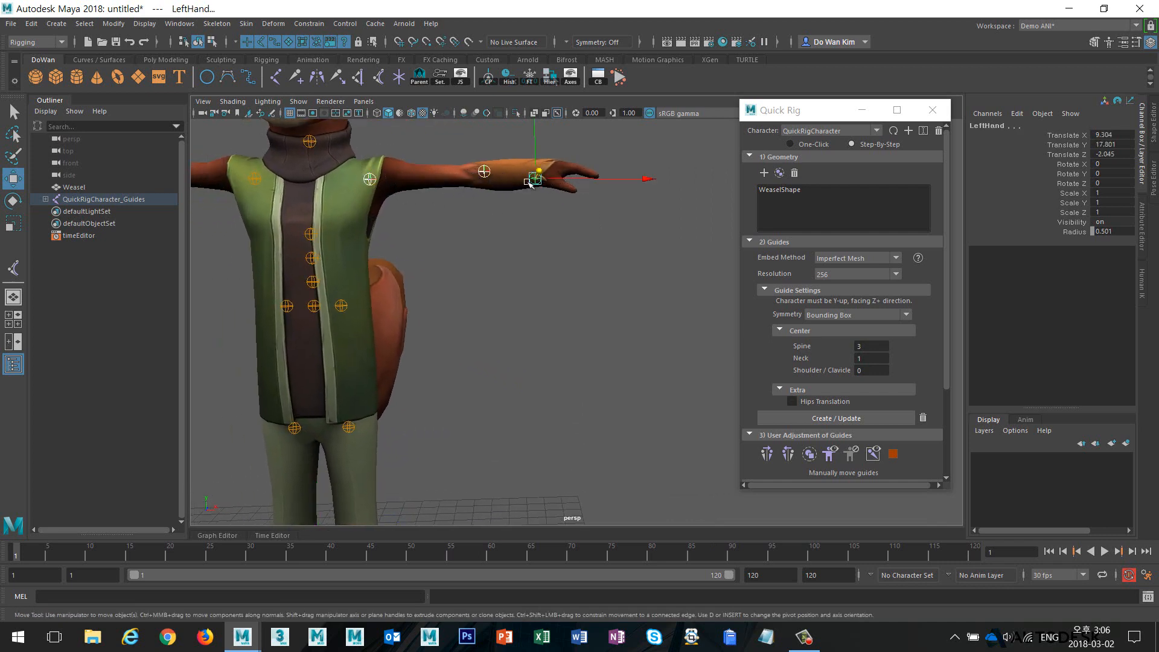
pyautogui.keyDown('alt'); pyautogui.moveTo(591, 276); pyautogui.dragTo(622, 241, button='middle'); pyautogui.keyUp('alt')
pyautogui.scroll(-2, 533, 327)
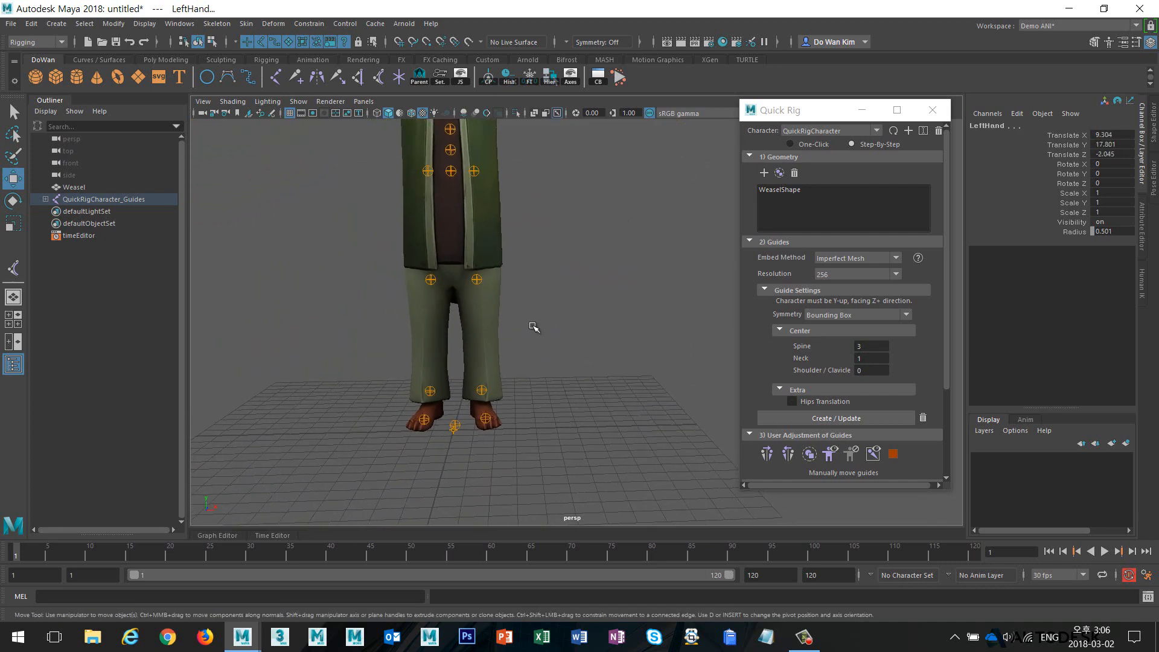
pyautogui.keyDown('alt'); pyautogui.moveTo(578, 272); pyautogui.dragTo(465, 263, button='right'); pyautogui.keyUp('alt')
pyautogui.keyDown('alt'); pyautogui.moveTo(544, 239); pyautogui.dragTo(477, 302, button='middle'); pyautogui.keyUp('alt')
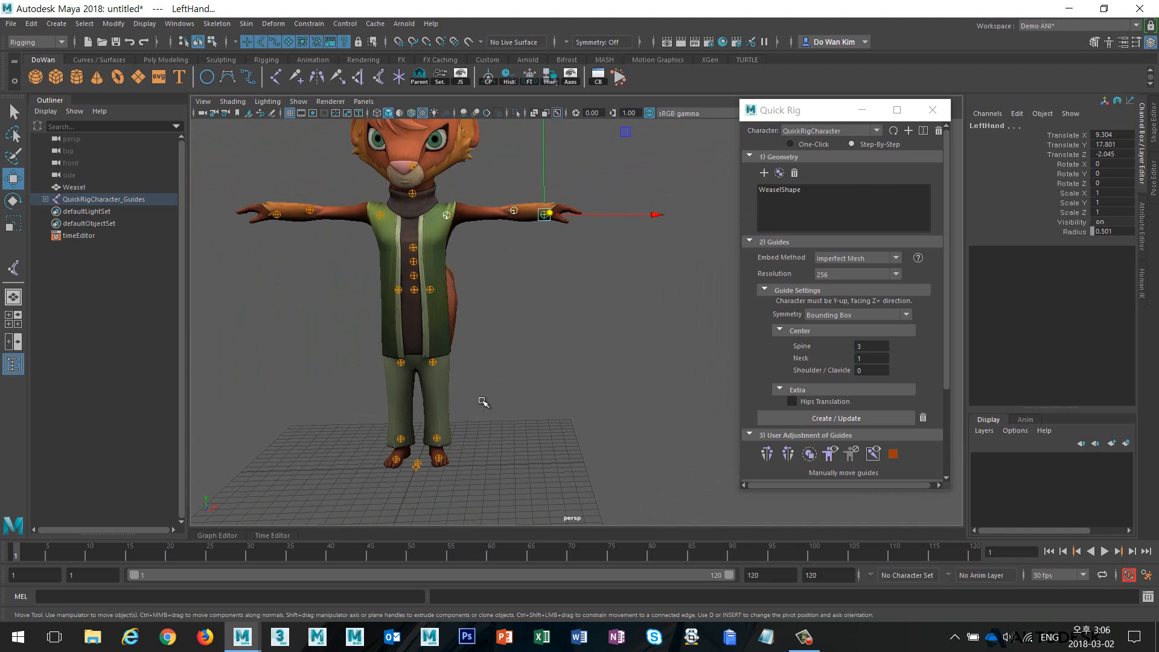
# - Hide polygons in the perspective view and select the LeftForeArm guide
pyautogui.click(299, 102)
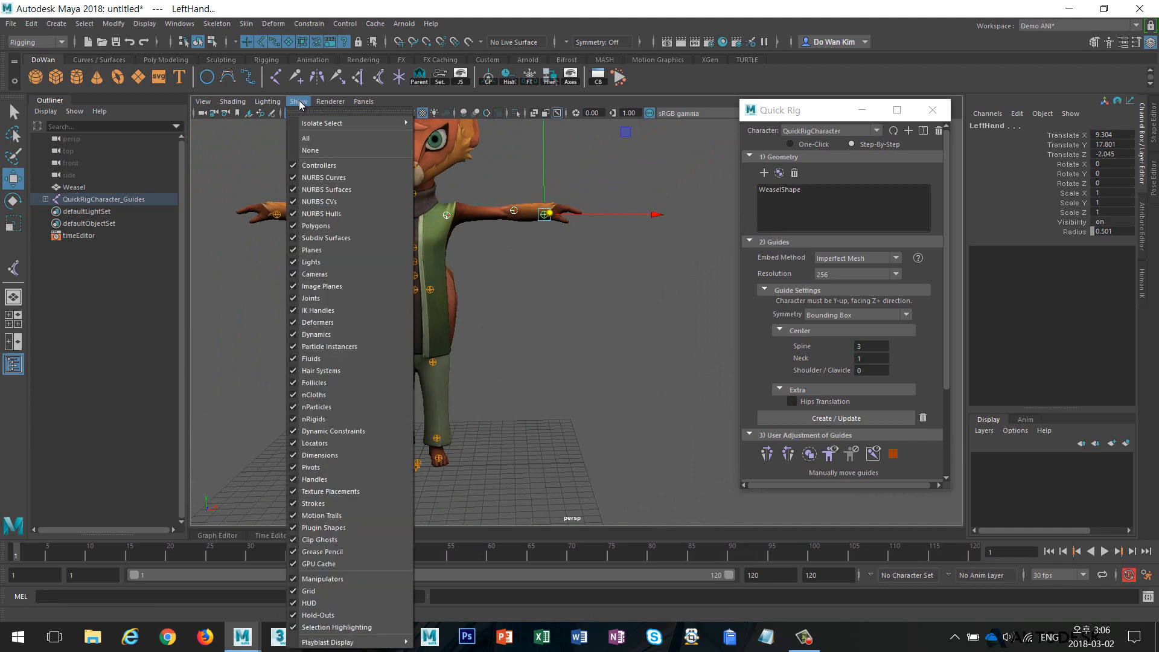
pyautogui.click(336, 225)
pyautogui.keyDown('alt'); pyautogui.moveTo(422, 284); pyautogui.dragTo(488, 232, button='right'); pyautogui.keyUp('alt')
pyautogui.click(512, 261)
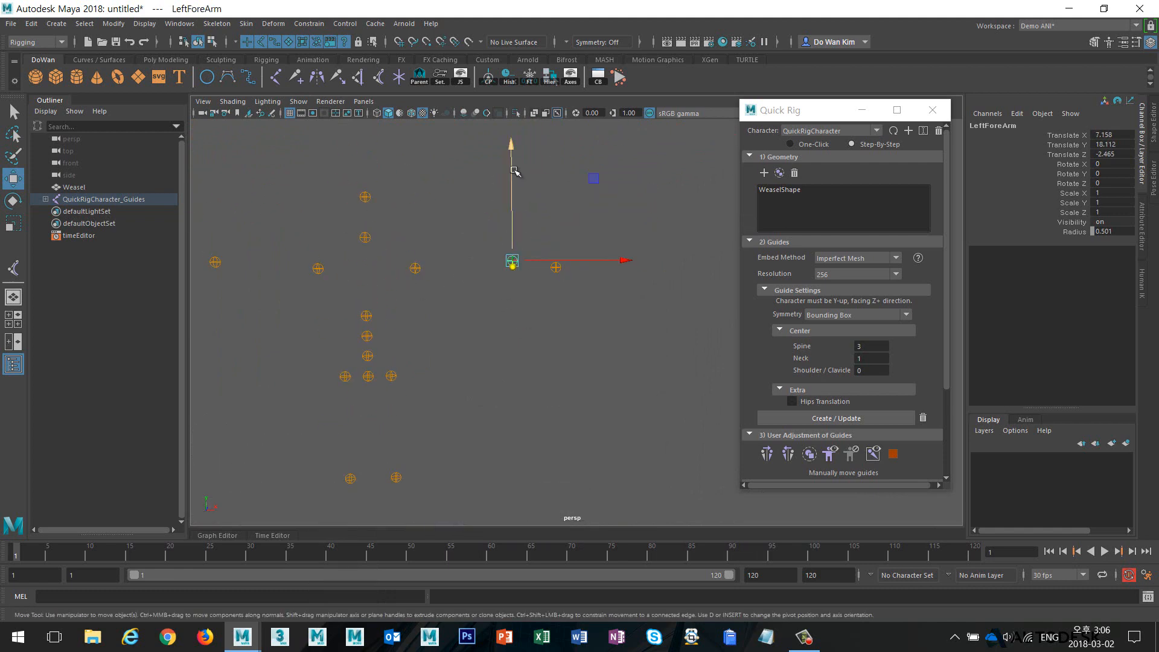
pyautogui.moveTo(513, 156); pyautogui.dragTo(515, 281)
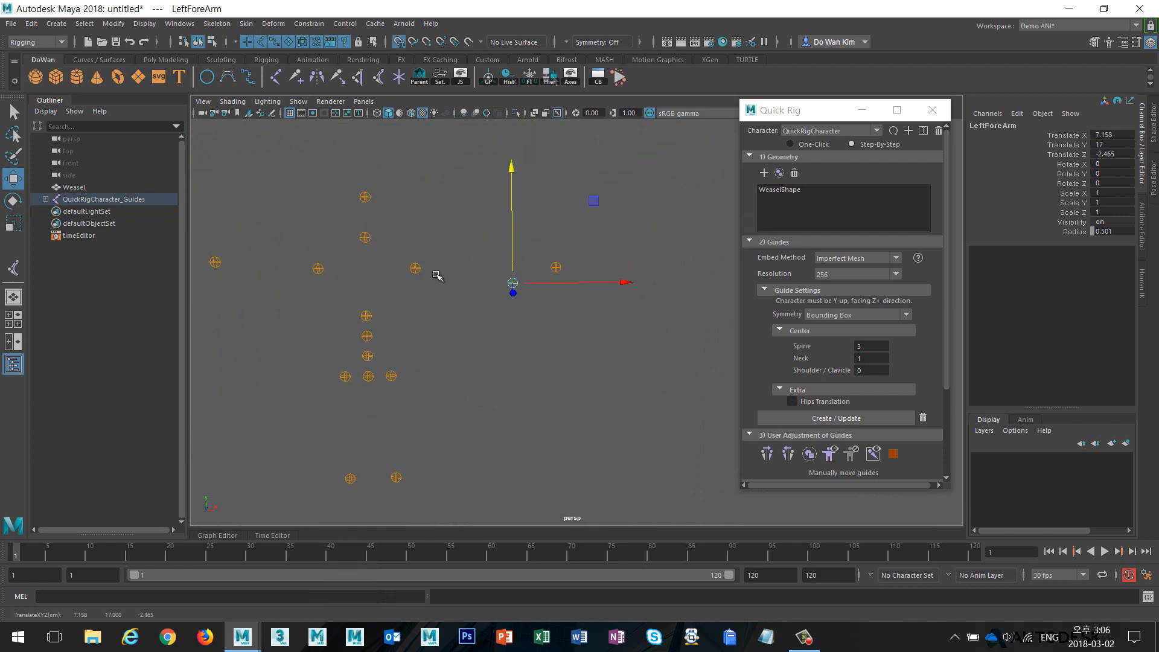
pyautogui.hotkey('ctrl', 'z')
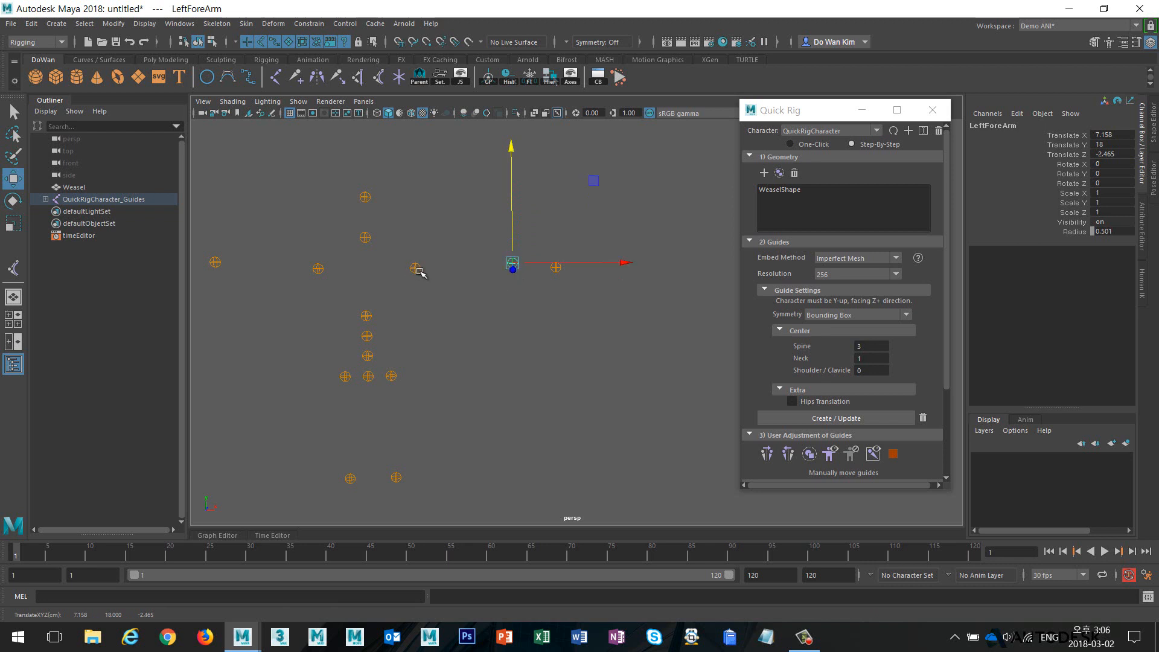
pyautogui.hotkey('ctrl', 'z')
# - Snap the LeftForeArm and LeftHand guides vertically to the LeftArm guide's height at Y 17.763
pyautogui.press('v')
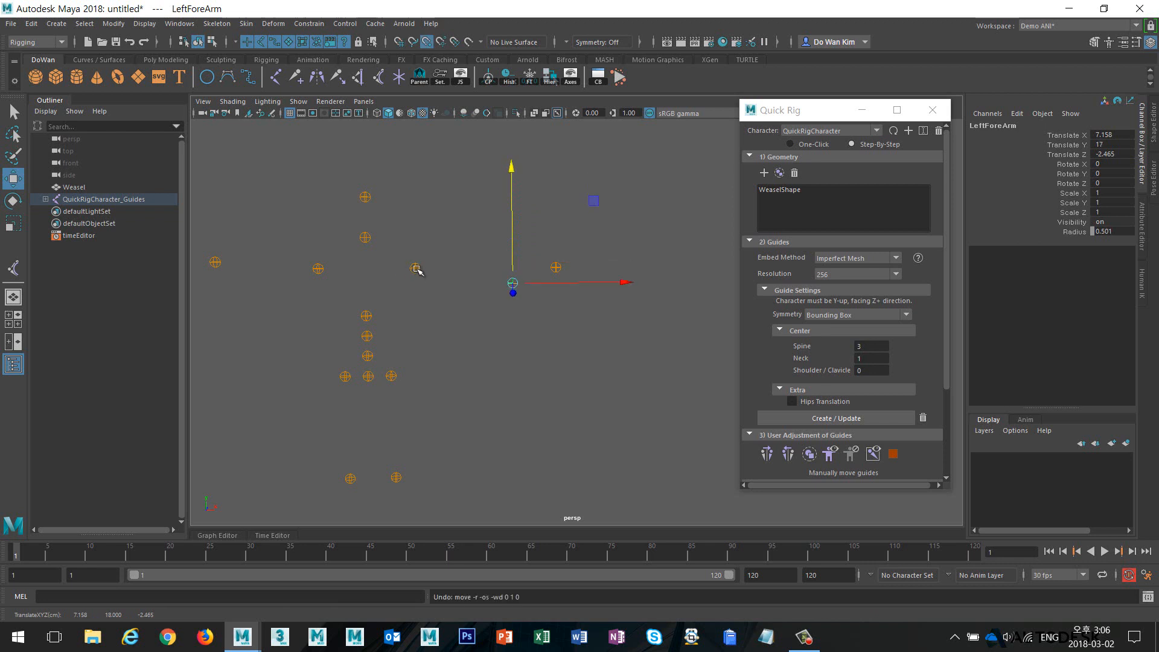
pyautogui.moveTo(416, 269); pyautogui.dragTo(406, 271, button='middle')
pyautogui.moveTo(534, 220); pyautogui.dragTo(578, 280)
pyautogui.press('v')
pyautogui.moveTo(417, 271); pyautogui.dragTo(409, 274, button='middle')
# - In the front view, snap the LeftLeg guide horizontally in line with the left hip guide at X 1.113
pyautogui.keyDown('alt'); pyautogui.moveTo(505, 296); pyautogui.dragTo(535, 336); pyautogui.keyUp('alt')
pyautogui.press('space')
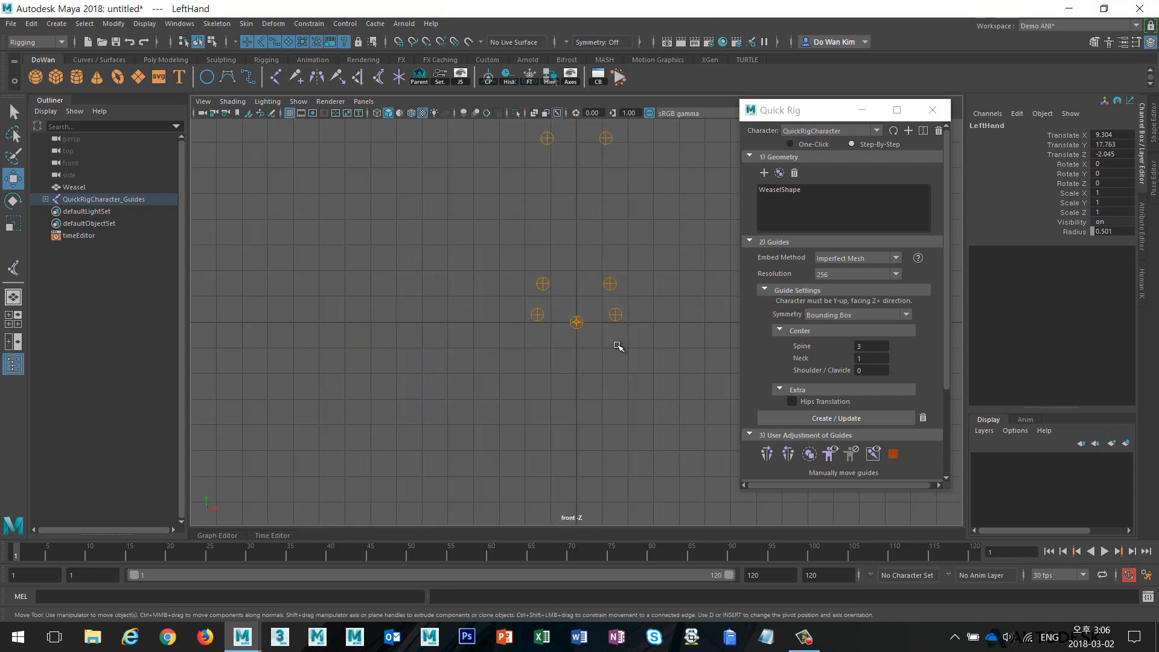
pyautogui.scroll(-1, 604, 349)
pyautogui.keyDown('alt'); pyautogui.moveTo(536, 367); pyautogui.dragTo(308, 493, button='middle'); pyautogui.keyUp('alt')
pyautogui.scroll(-1, 440, 300)
pyautogui.scroll(-1, 483, 257)
pyautogui.keyDown('alt'); pyautogui.moveTo(505, 241); pyautogui.dragTo(445, 432, button='middle'); pyautogui.keyUp('alt')
pyautogui.keyDown('alt'); pyautogui.moveTo(446, 385); pyautogui.dragTo(463, 381, button='middle'); pyautogui.keyUp('alt')
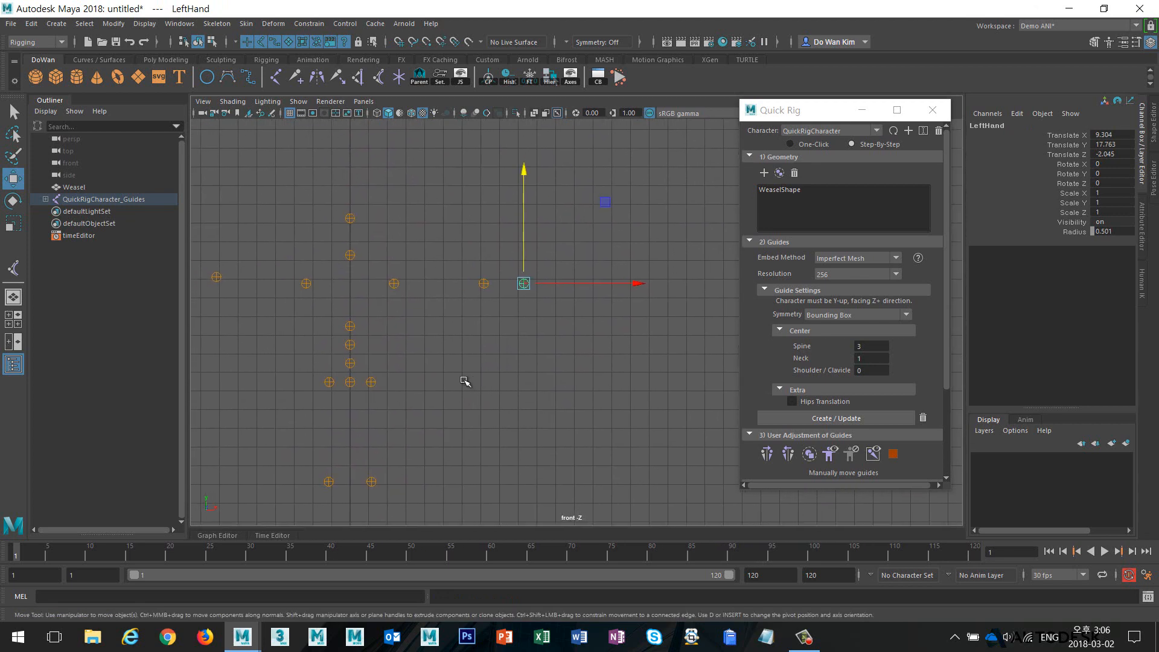
pyautogui.scroll(1, 464, 382)
pyautogui.keyDown('alt'); pyautogui.moveTo(487, 287); pyautogui.dragTo(581, 182, button='middle'); pyautogui.keyUp('alt')
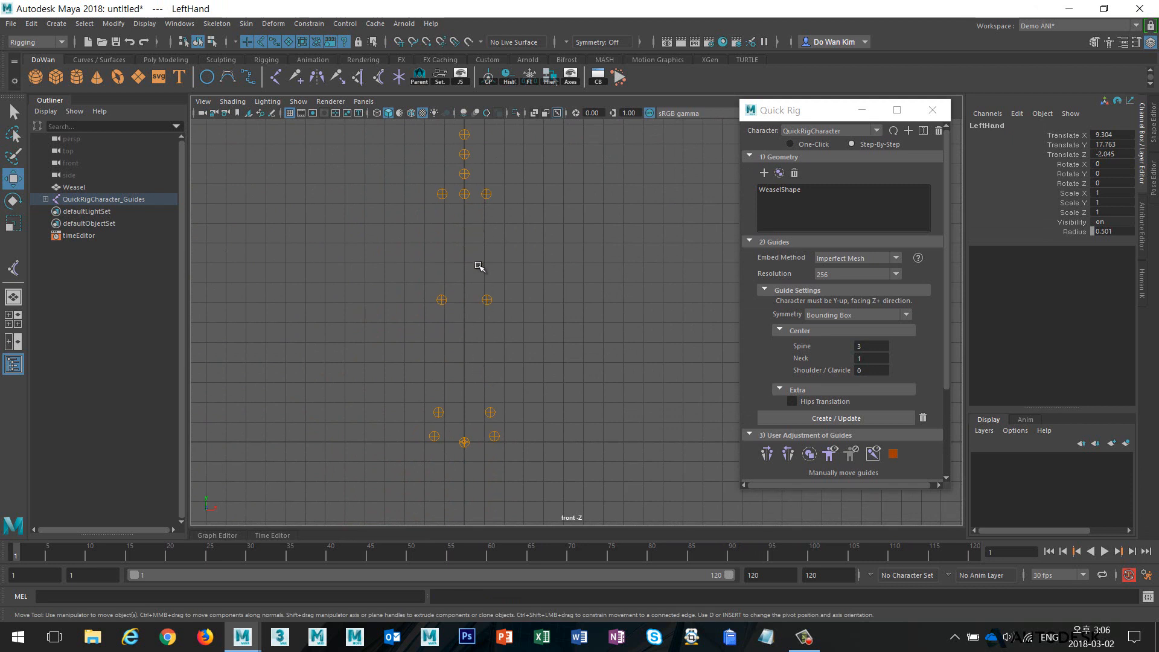
pyautogui.moveTo(478, 188); pyautogui.dragTo(528, 233)
pyautogui.moveTo(476, 274); pyautogui.dragTo(599, 299)
pyautogui.hotkey('ctrl', 'z')
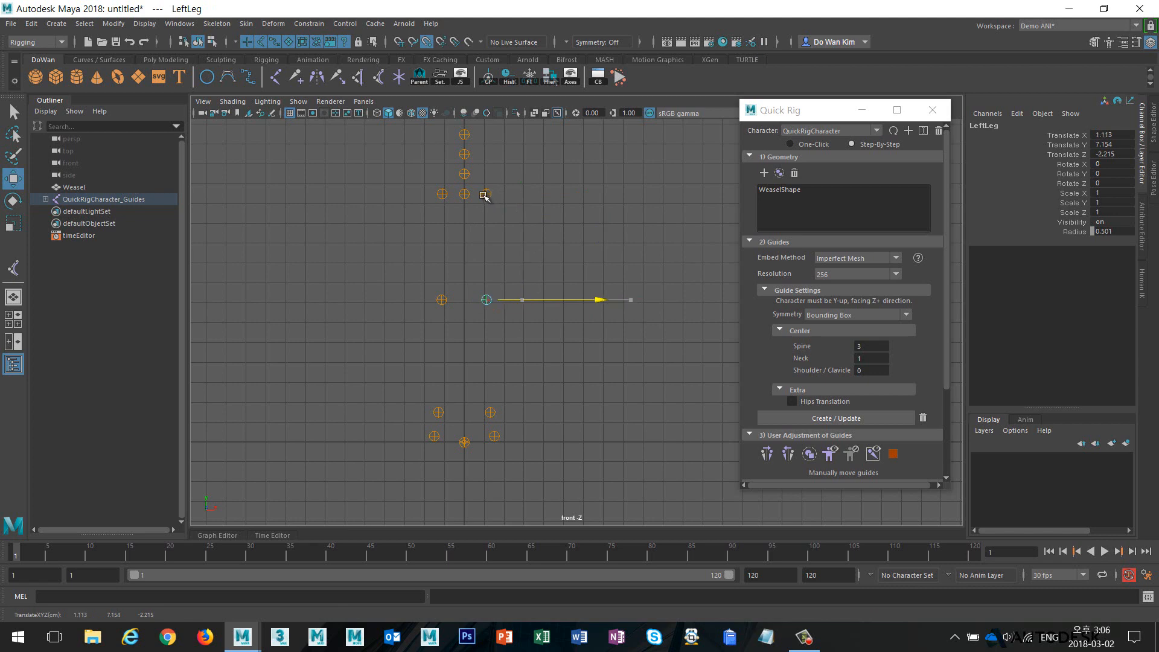
# - Snap the left ankle and LeftToeBase guides to X 1.113 and return to the perspective view
pyautogui.moveTo(473, 387); pyautogui.dragTo(517, 454)
pyautogui.moveTo(542, 402); pyautogui.dragTo(513, 413, button='middle')
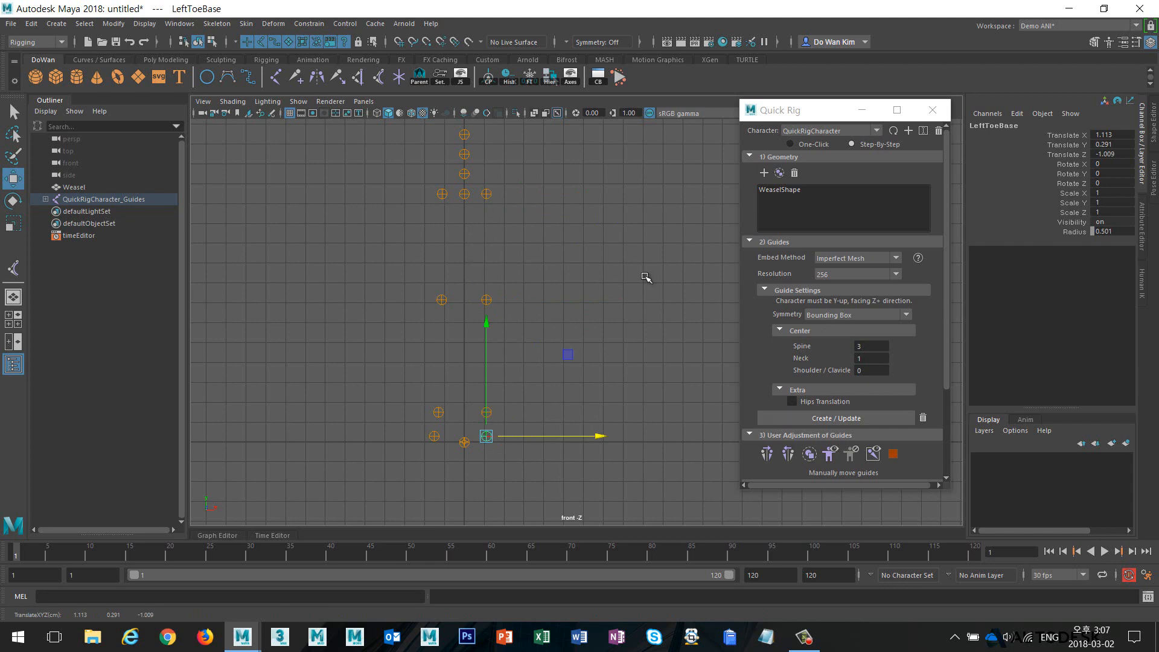
pyautogui.press('space')
pyautogui.moveTo(597, 290); pyautogui.dragTo(598, 249)
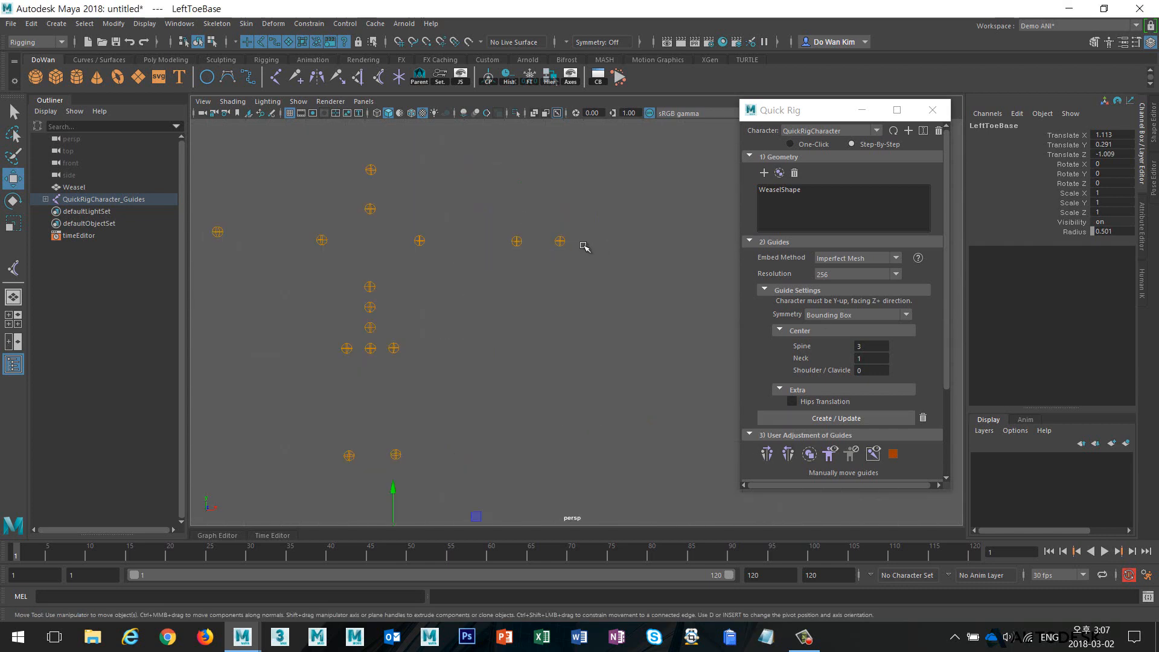
# - Show polygons again in the perspective view
pyautogui.keyDown('alt'); pyautogui.moveTo(573, 251); pyautogui.dragTo(615, 300, button='middle'); pyautogui.keyUp('alt')
pyautogui.press('super')
pyautogui.press('super')
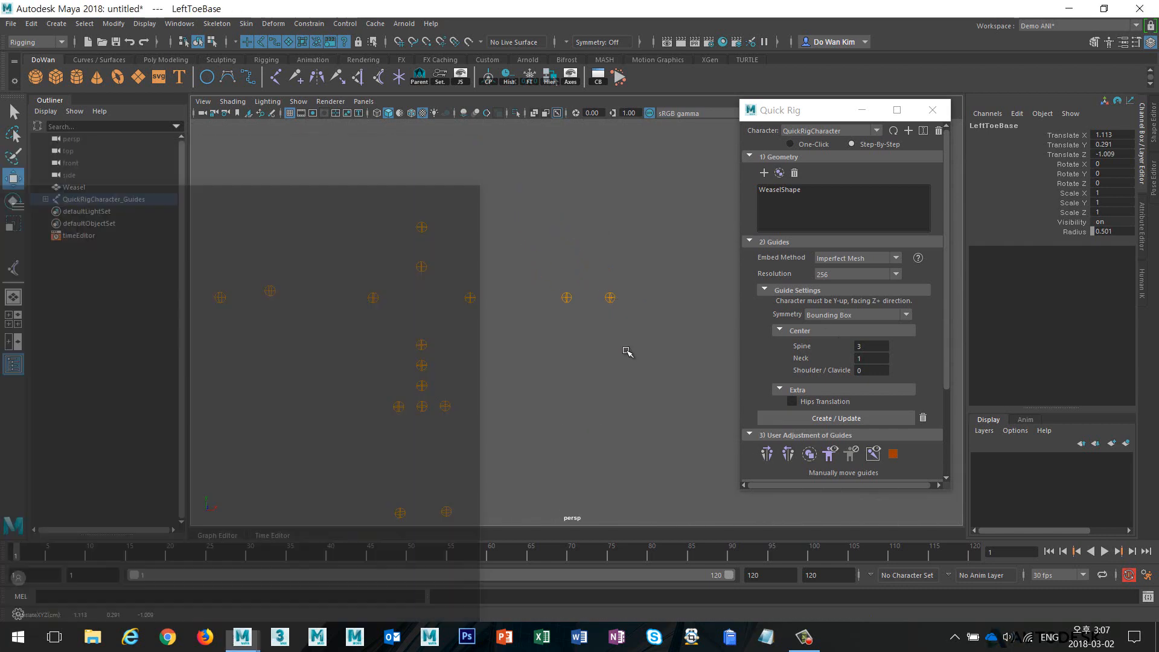
pyautogui.click(298, 101)
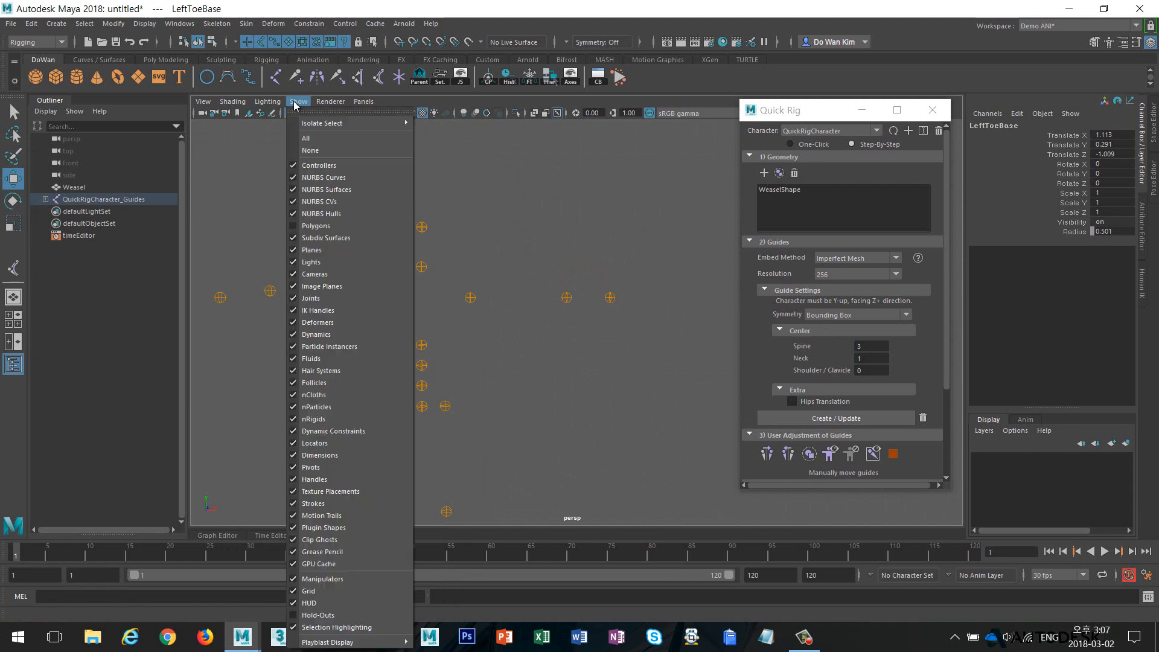
pyautogui.click(332, 227)
pyautogui.keyDown('alt'); pyautogui.moveTo(546, 336); pyautogui.dragTo(525, 323); pyautogui.keyUp('alt')
# - Raise the three left arm guides together to Y 18.005, then move LeftArm to X 2.956 and LeftForeArm to X 6.325
pyautogui.click(625, 271)
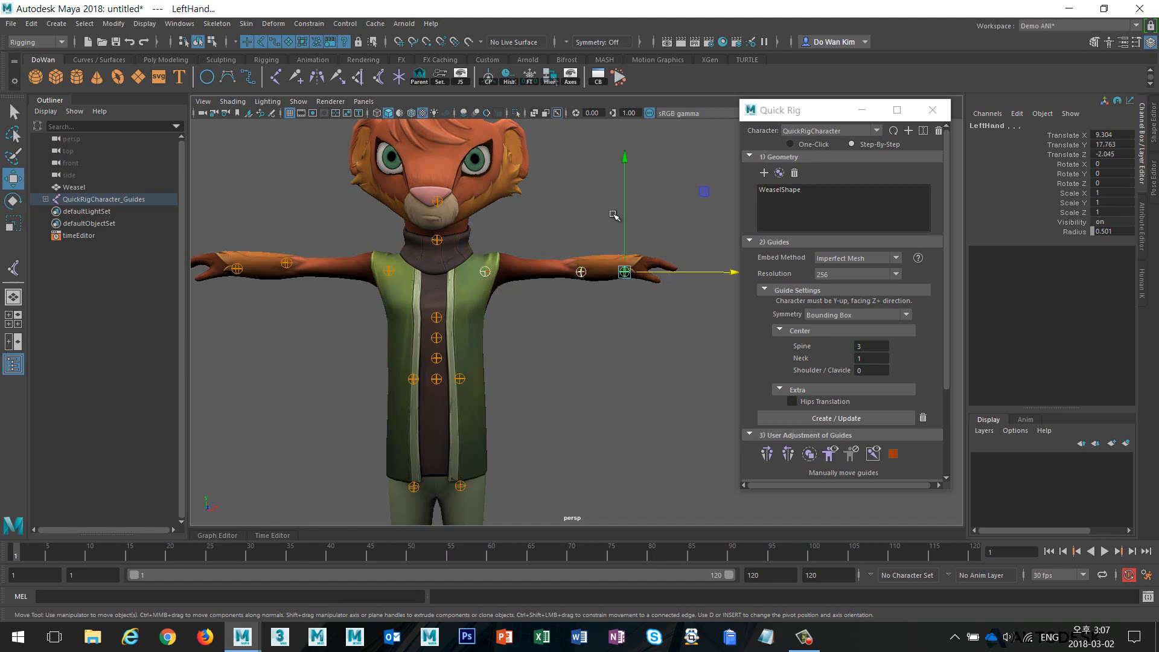
pyautogui.click(625, 211)
pyautogui.click(585, 289)
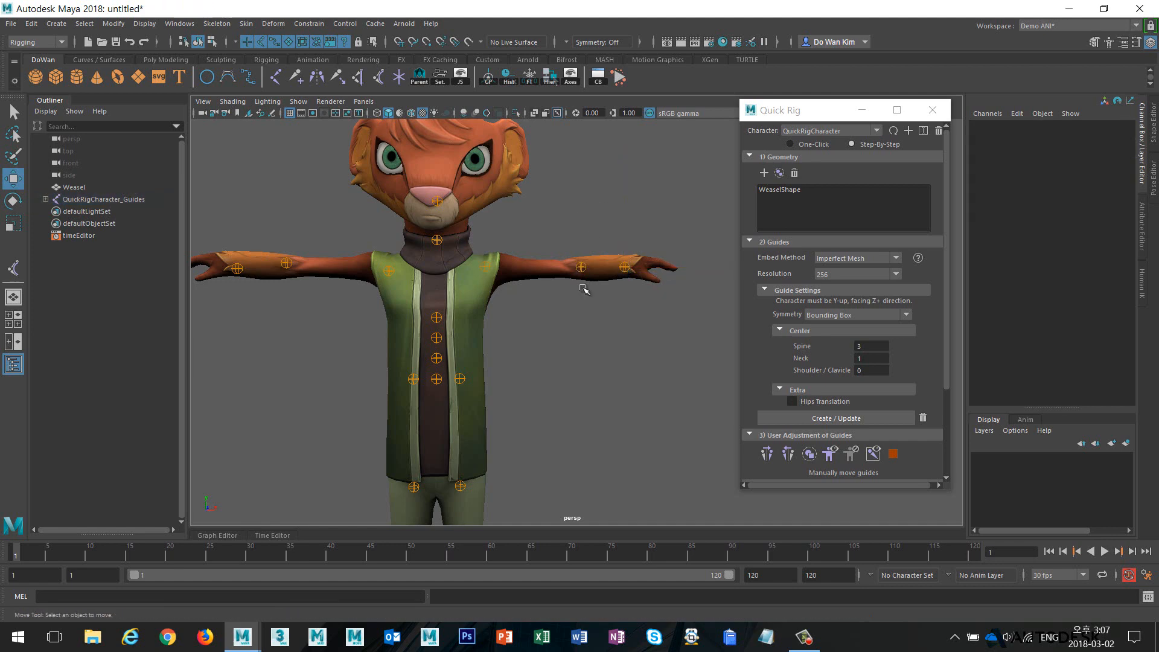
pyautogui.moveTo(477, 248)
pyautogui.mouseDown()
pyautogui.moveTo(512, 285)
pyautogui.moveTo(547, 266)
pyautogui.moveTo(593, 285)
pyautogui.moveTo(594, 270)
pyautogui.mouseUp()
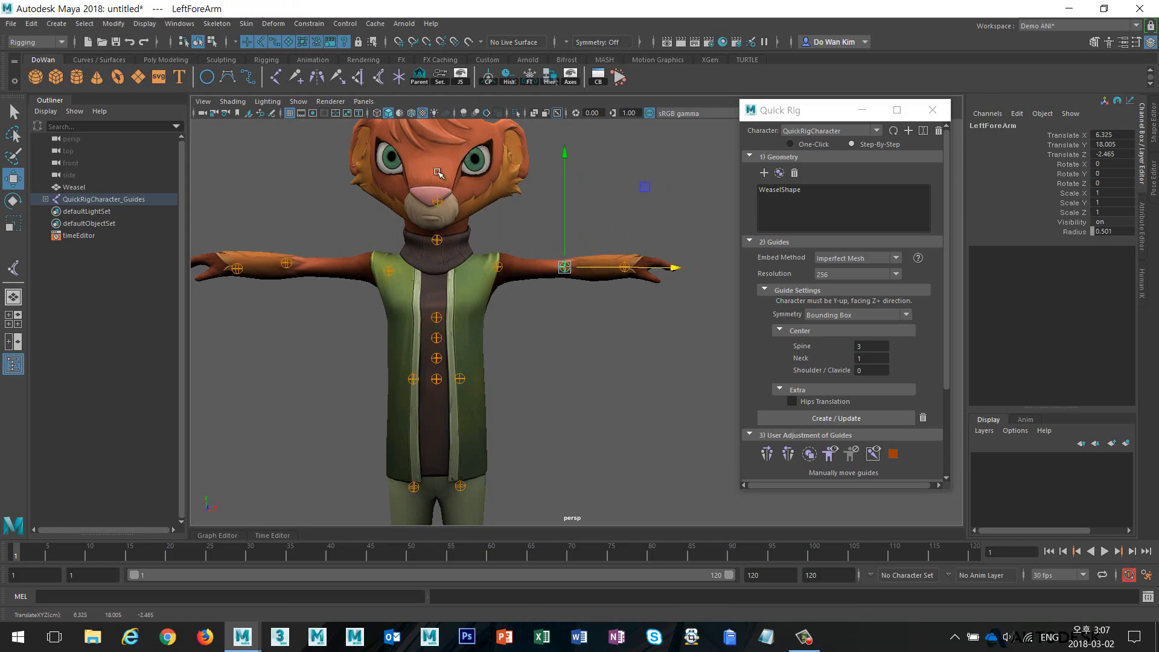
# - Display wireframe on the shaded mesh and move LeftArm to Z -2.532, LeftForeArm to Z -2.629 and LeftHand to X 9.577, Z -2.307
pyautogui.click(413, 113)
pyautogui.keyDown('alt'); pyautogui.moveTo(525, 290); pyautogui.dragTo(377, 349); pyautogui.keyUp('alt')
pyautogui.keyDown('alt'); pyautogui.moveTo(446, 356); pyautogui.dragTo(519, 338, button='right'); pyautogui.keyUp('alt')
pyautogui.keyDown('alt'); pyautogui.moveTo(513, 323); pyautogui.dragTo(598, 317); pyautogui.keyUp('alt')
pyautogui.keyDown('alt'); pyautogui.moveTo(548, 357); pyautogui.dragTo(605, 303, button='middle'); pyautogui.keyUp('alt')
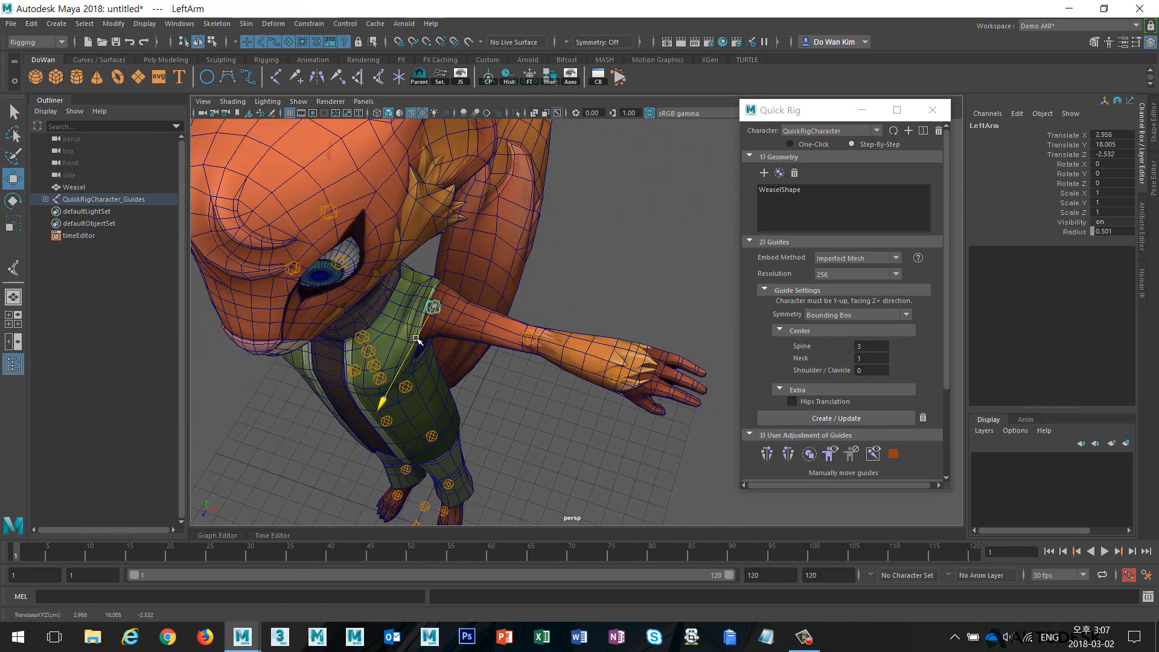
pyautogui.click(530, 358)
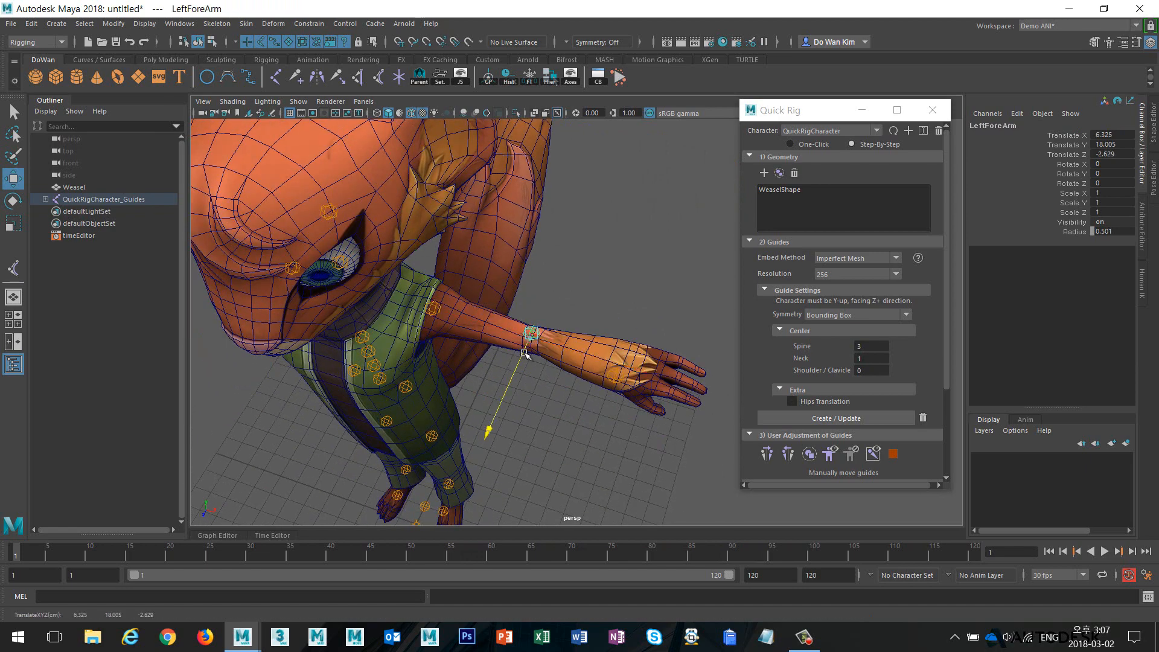
pyautogui.click(614, 376)
pyautogui.keyDown('alt'); pyautogui.moveTo(614, 376); pyautogui.dragTo(677, 342); pyautogui.keyUp('alt')
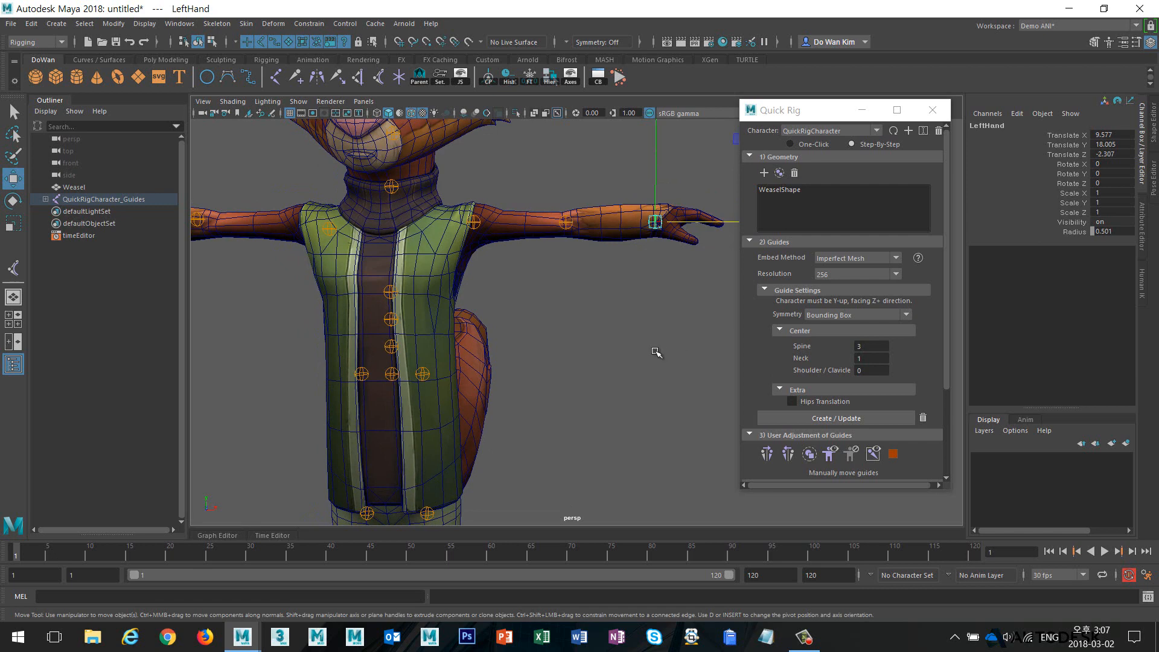
# - Lower the LeftLeg guide to the weasel's knee at Y 3.883
pyautogui.keyDown('alt'); pyautogui.moveTo(656, 353); pyautogui.dragTo(556, 364, button='right'); pyautogui.keyUp('alt')
pyautogui.keyDown('alt'); pyautogui.moveTo(456, 405); pyautogui.dragTo(509, 288, button='middle'); pyautogui.keyUp('alt')
pyautogui.keyDown('alt'); pyautogui.moveTo(450, 299); pyautogui.dragTo(482, 297, button='right'); pyautogui.keyUp('alt')
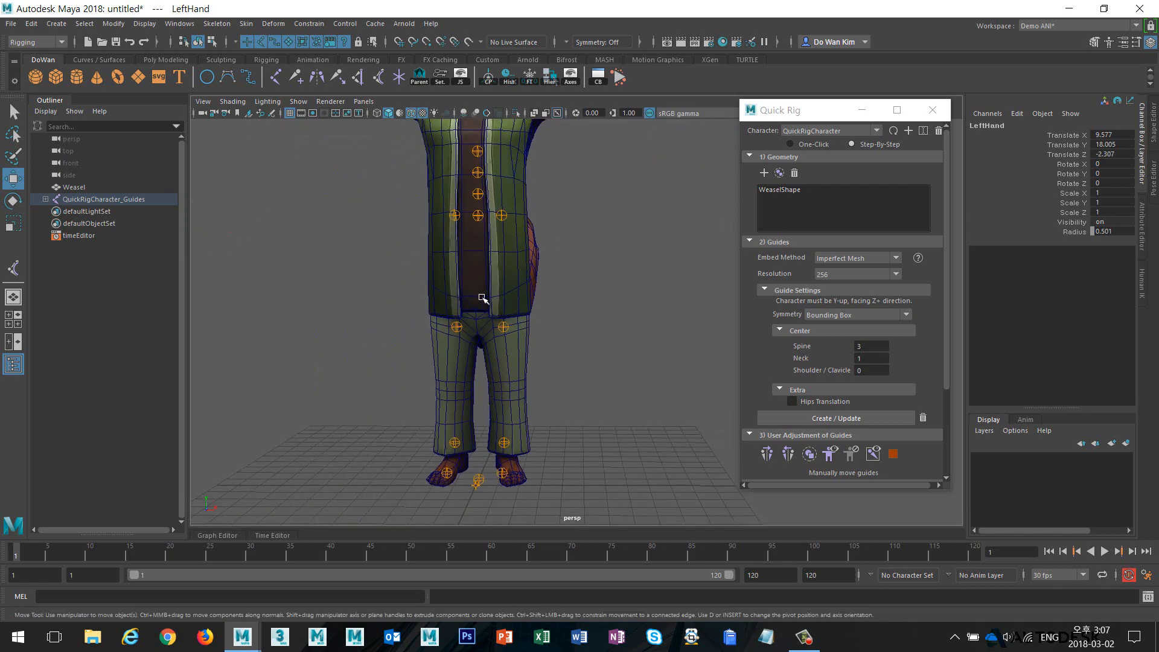
pyautogui.moveTo(404, 300); pyautogui.dragTo(570, 361)
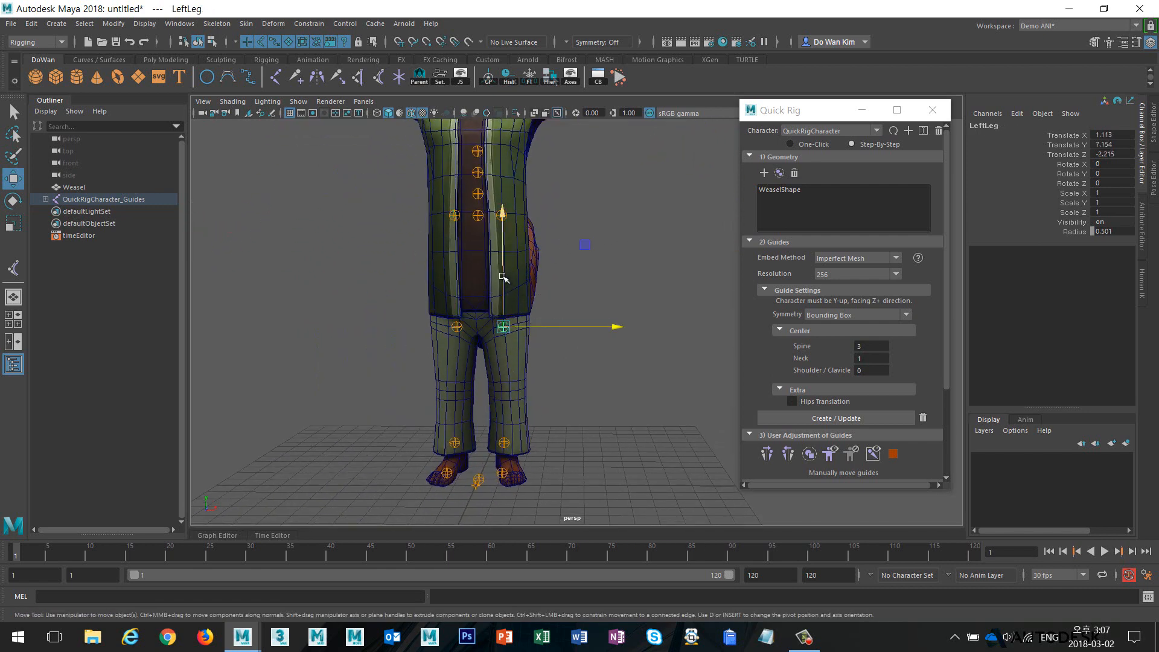
pyautogui.moveTo(502, 277); pyautogui.dragTo(524, 329)
pyautogui.keyDown('alt'); pyautogui.moveTo(645, 361); pyautogui.dragTo(654, 362); pyautogui.keyUp('alt')
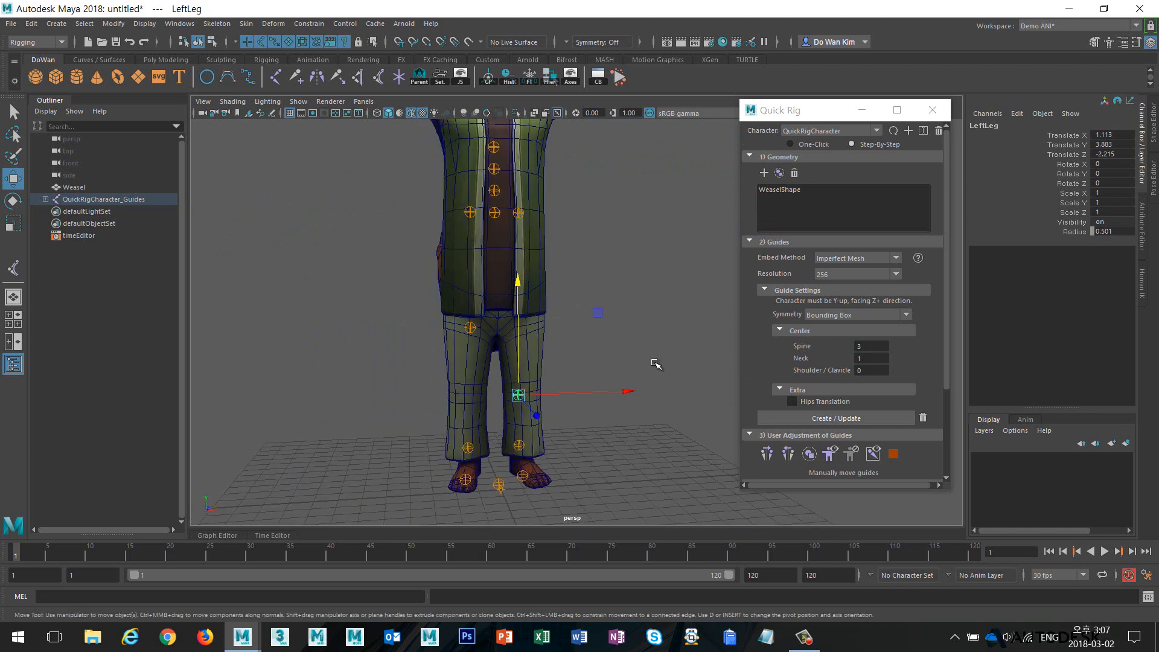
# - Move all the left leg guides outward together to X 1.518, centring them in the weasel's leg
pyautogui.keyDown('alt'); pyautogui.moveTo(655, 362); pyautogui.dragTo(616, 331, button='right'); pyautogui.keyUp('alt')
pyautogui.keyDown('alt'); pyautogui.moveTo(625, 230); pyautogui.dragTo(619, 251); pyautogui.keyUp('alt')
pyautogui.moveTo(615, 203); pyautogui.dragTo(503, 478)
pyautogui.moveTo(567, 425); pyautogui.dragTo(577, 426)
pyautogui.click(571, 323)
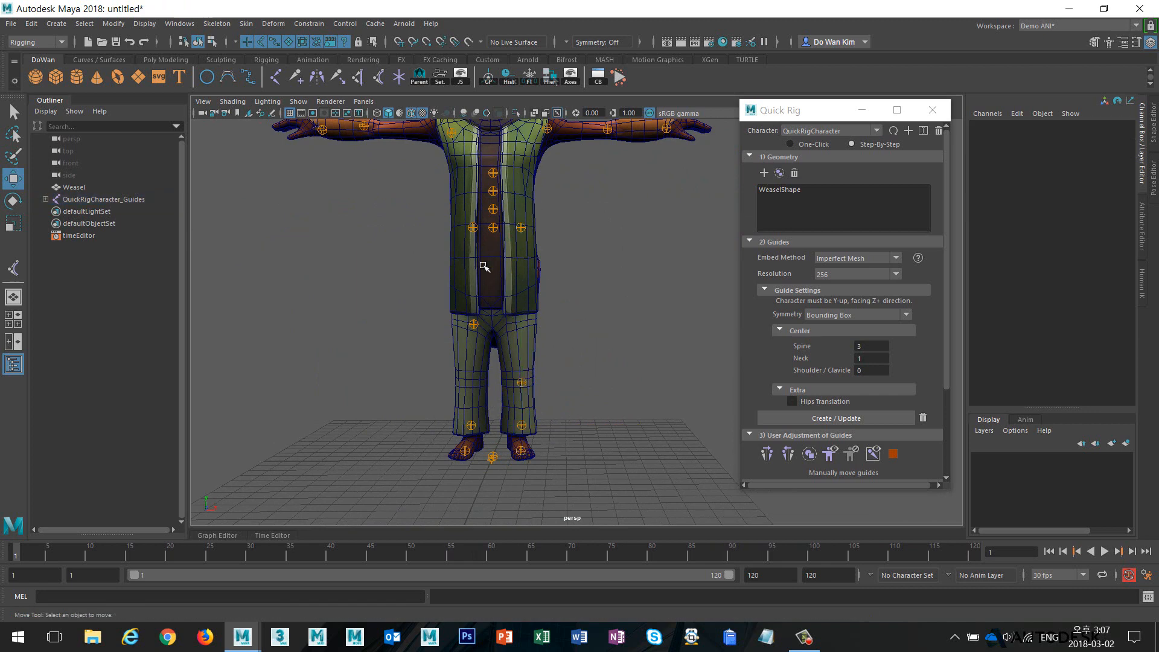
# - Lower the hips and both upper leg guides together to Y 8.623, then lower LeftUpLeg alone to Y 7.525
pyautogui.moveTo(453, 262); pyautogui.dragTo(570, 216)
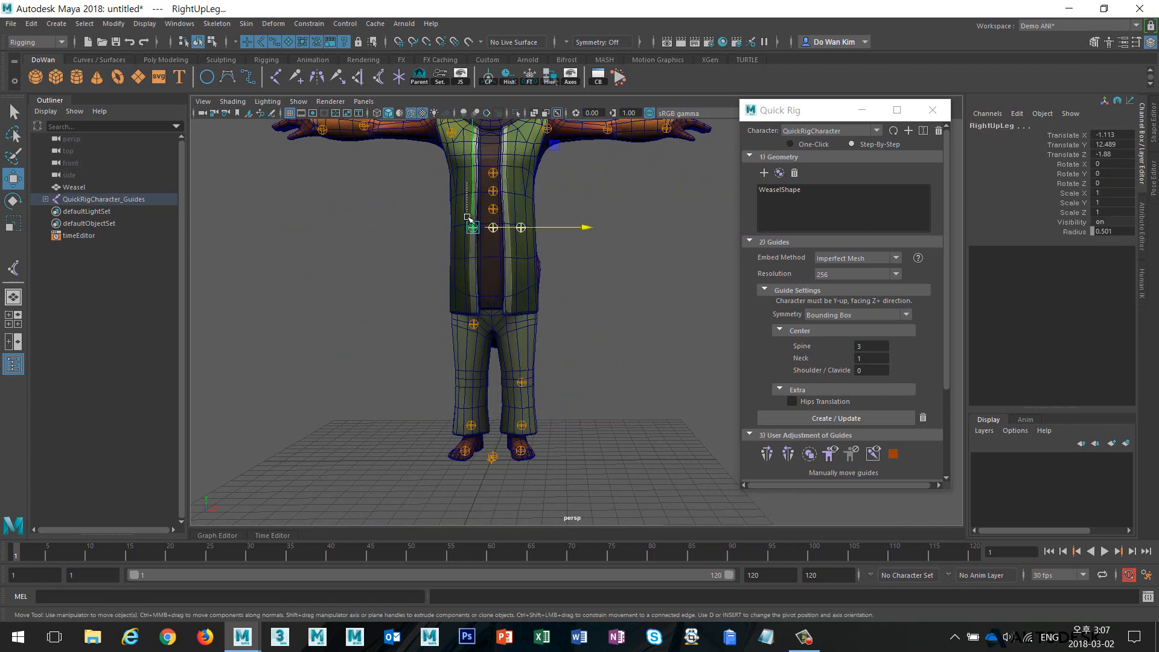
pyautogui.moveTo(469, 218); pyautogui.dragTo(474, 272)
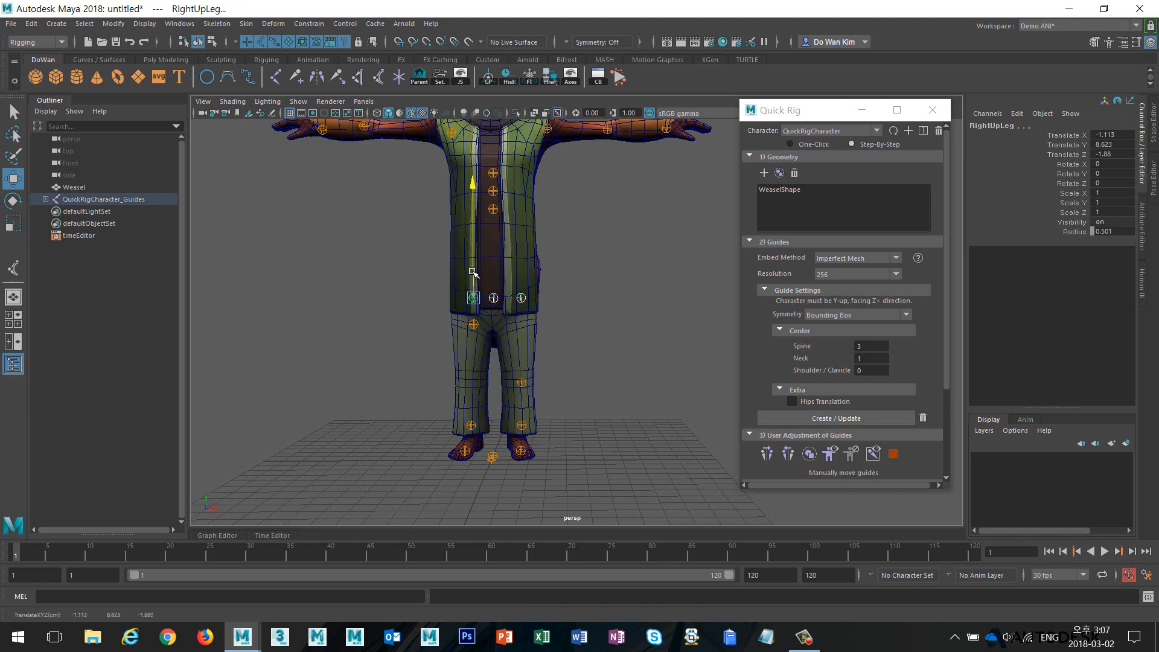
pyautogui.moveTo(586, 254); pyautogui.dragTo(510, 320)
pyautogui.moveTo(522, 267); pyautogui.dragTo(520, 288)
pyautogui.click(569, 290)
# - Lower the Spine guide to Y 10.559 and the Spine1 guide to Y 12.81 to space the torso guides
pyautogui.click(493, 211)
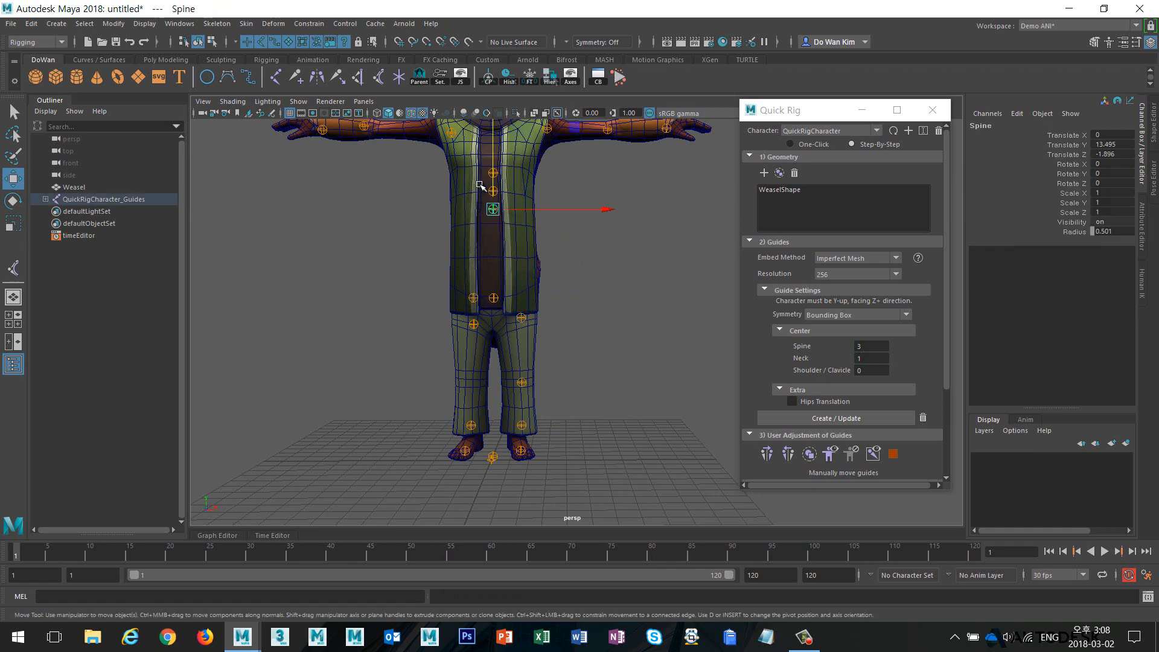
pyautogui.moveTo(493, 187); pyautogui.dragTo(494, 237)
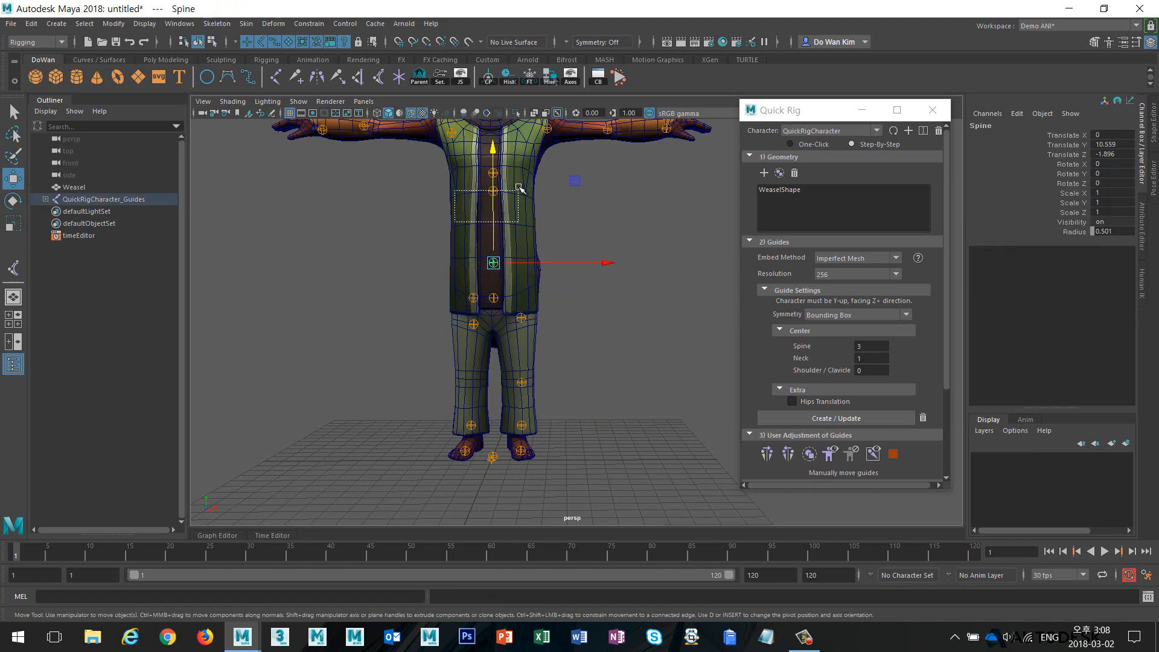
pyautogui.click(493, 191)
pyautogui.moveTo(493, 167); pyautogui.dragTo(494, 179)
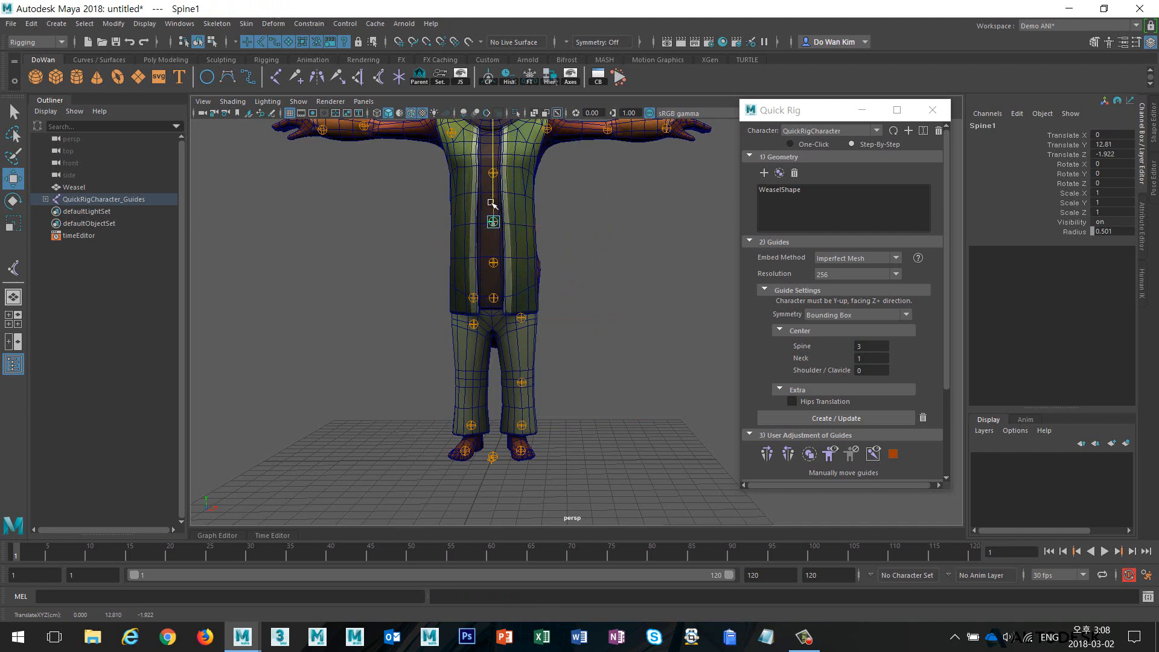
pyautogui.click(608, 339)
# - From the side, position the LeftLeg guide at Z -1.777 and the LeftUpLeg guide at Z -2.113 inside the leg
pyautogui.keyDown('alt'); pyautogui.moveTo(608, 339); pyautogui.dragTo(522, 281); pyautogui.keyUp('alt')
pyautogui.click(534, 277)
pyautogui.moveTo(442, 190); pyautogui.dragTo(443, 190)
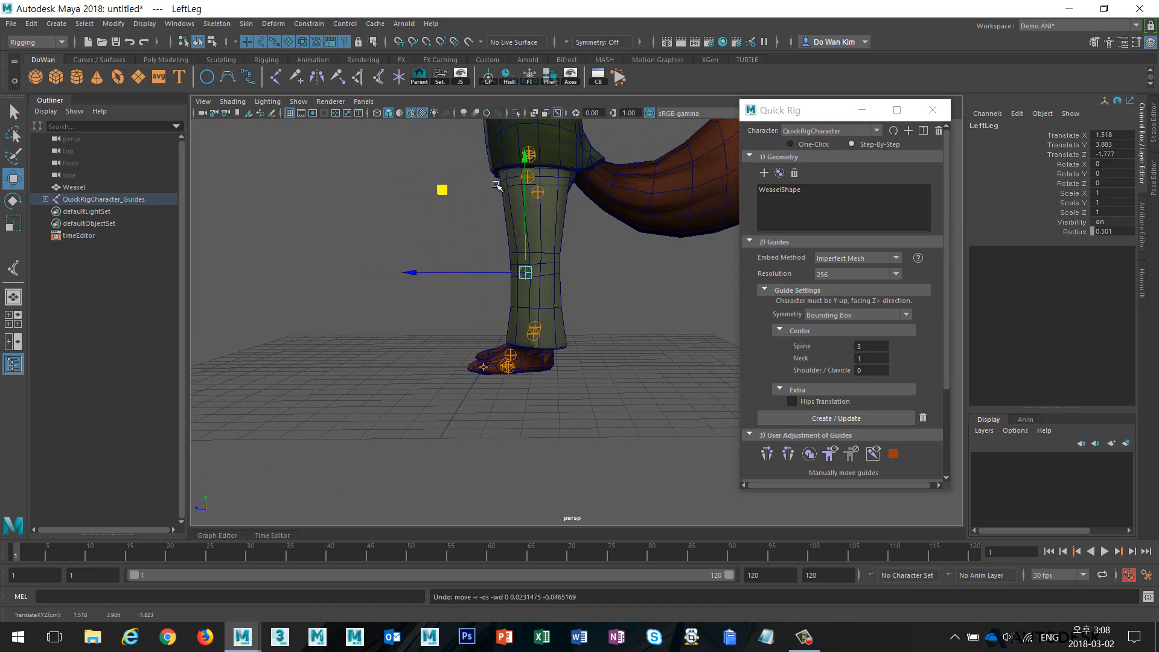
pyautogui.click(528, 177)
pyautogui.keyDown('alt'); pyautogui.moveTo(528, 176); pyautogui.dragTo(524, 236); pyautogui.keyUp('alt')
pyautogui.moveTo(453, 168); pyautogui.dragTo(458, 166)
pyautogui.keyDown('alt'); pyautogui.moveTo(514, 324); pyautogui.dragTo(544, 331); pyautogui.keyUp('alt')
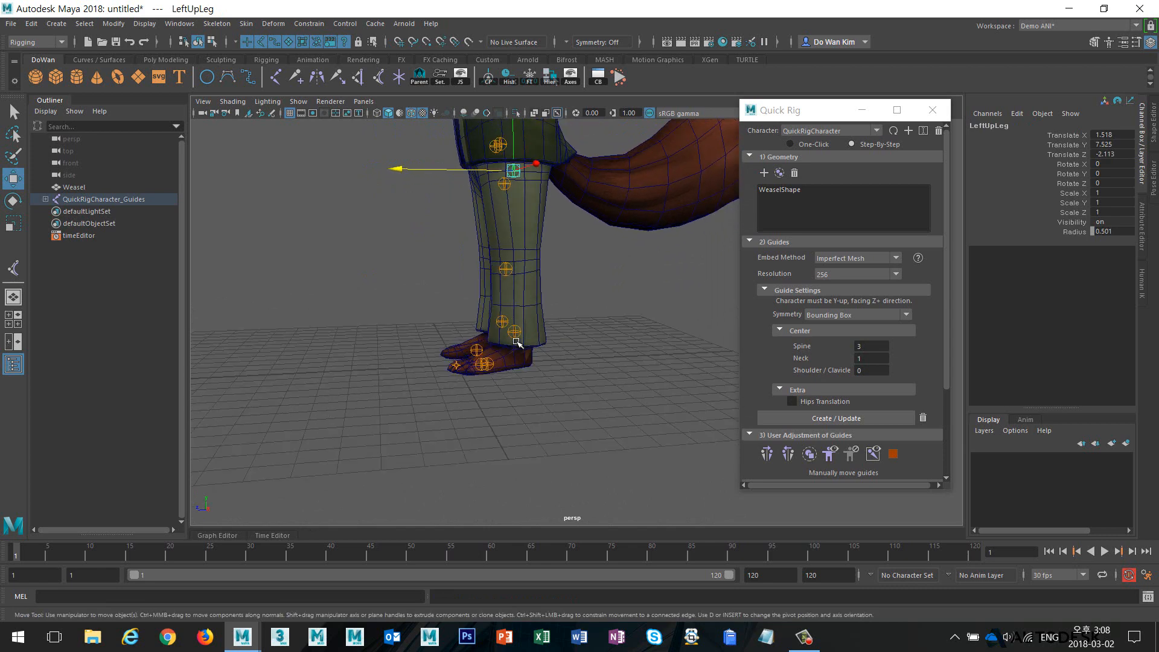
# - Move the LeftFoot guide down to the weasel's ankle at Y 0.895, Z -2.173
pyautogui.click(514, 333)
pyautogui.press('f')
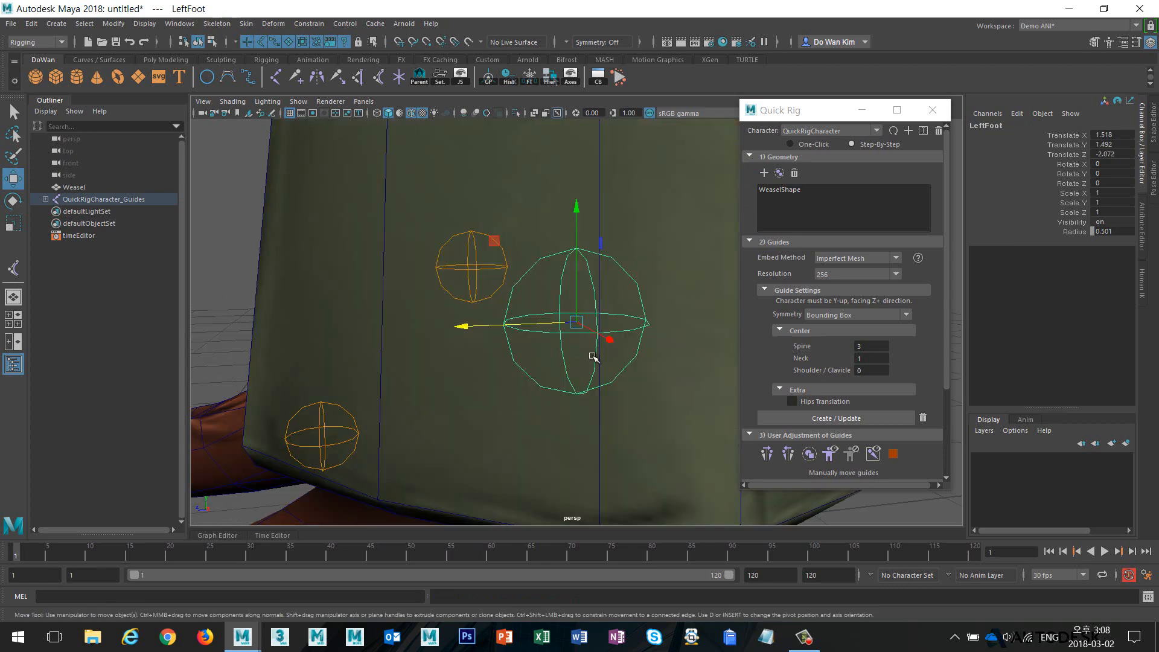
pyautogui.keyDown('alt'); pyautogui.moveTo(591, 356); pyautogui.dragTo(498, 362, button='right'); pyautogui.keyUp('alt')
pyautogui.keyDown('alt'); pyautogui.moveTo(498, 361); pyautogui.dragTo(577, 379); pyautogui.keyUp('alt')
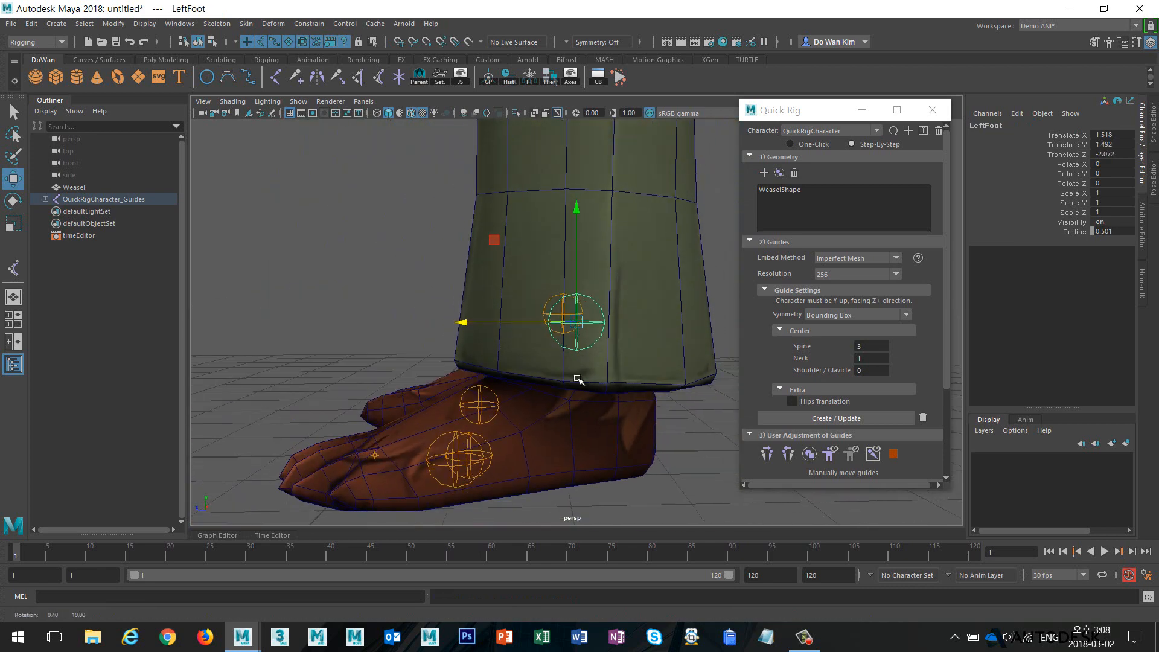
pyautogui.click(496, 244)
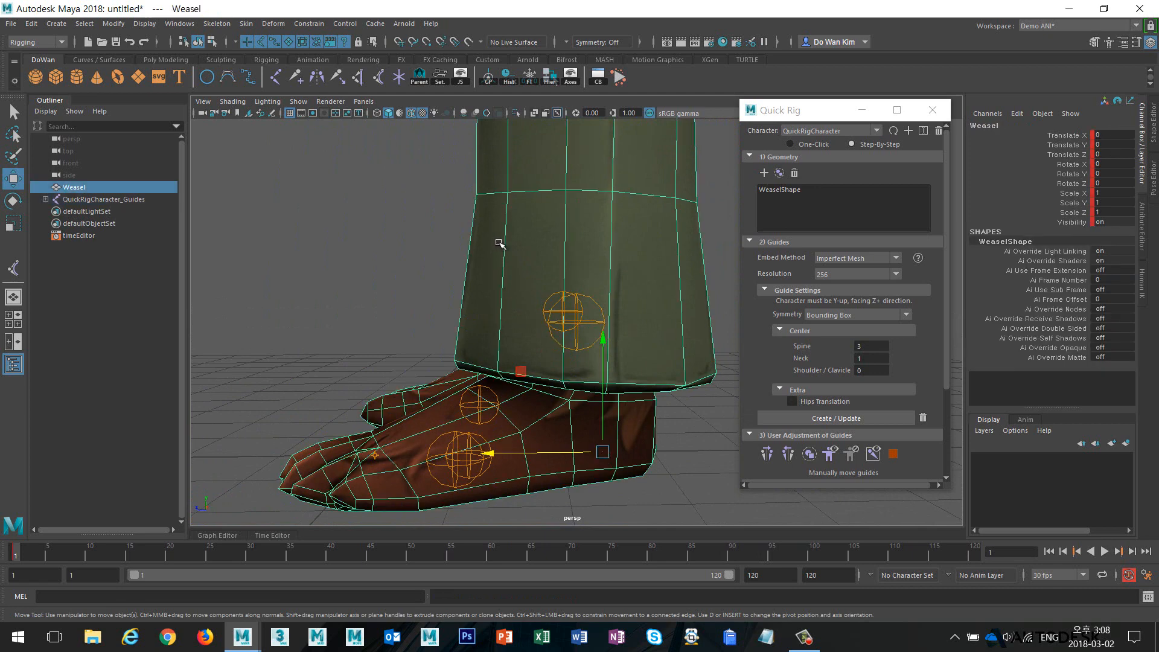
pyautogui.hotkey('ctrl', 'z')
pyautogui.moveTo(498, 243); pyautogui.dragTo(506, 309, button='middle')
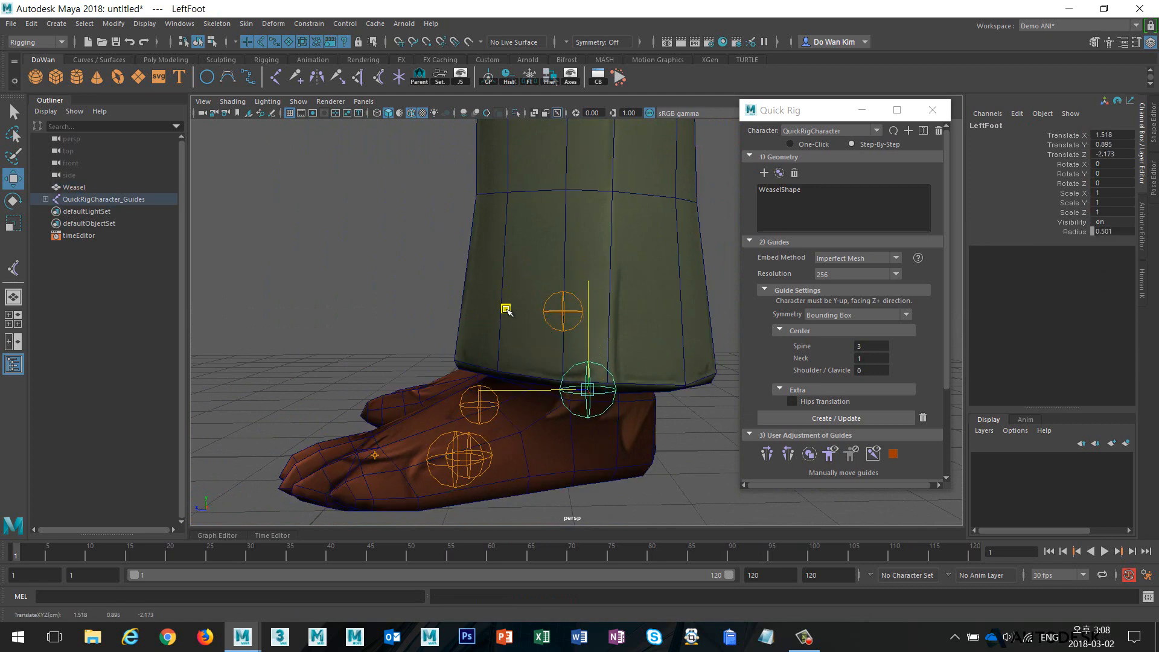
# - Move the LeftToeBase guide forward to the tip of the left foot at Y 0.291, Z 0.516
pyautogui.keyDown('alt'); pyautogui.moveTo(508, 309); pyautogui.dragTo(566, 371); pyautogui.keyUp('alt')
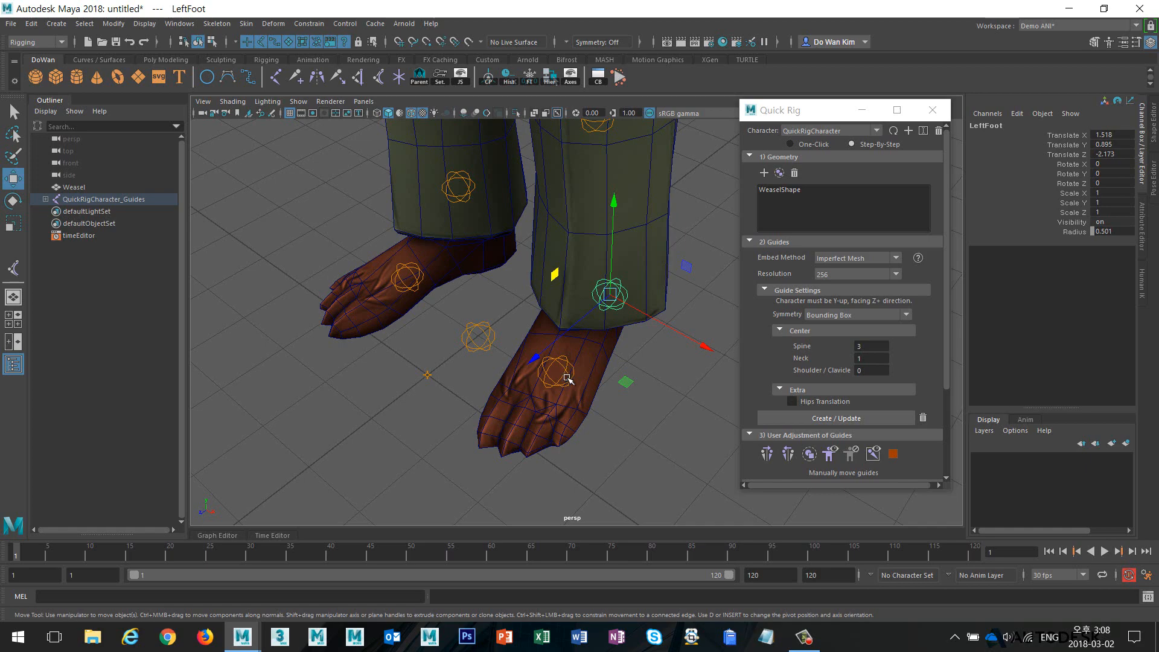
pyautogui.click(567, 378)
pyautogui.keyDown('alt'); pyautogui.moveTo(635, 407); pyautogui.dragTo(547, 414, button='right'); pyautogui.keyUp('alt')
pyautogui.moveTo(525, 384); pyautogui.dragTo(486, 421)
pyautogui.keyDown('alt'); pyautogui.moveTo(539, 484); pyautogui.dragTo(476, 378); pyautogui.keyUp('alt')
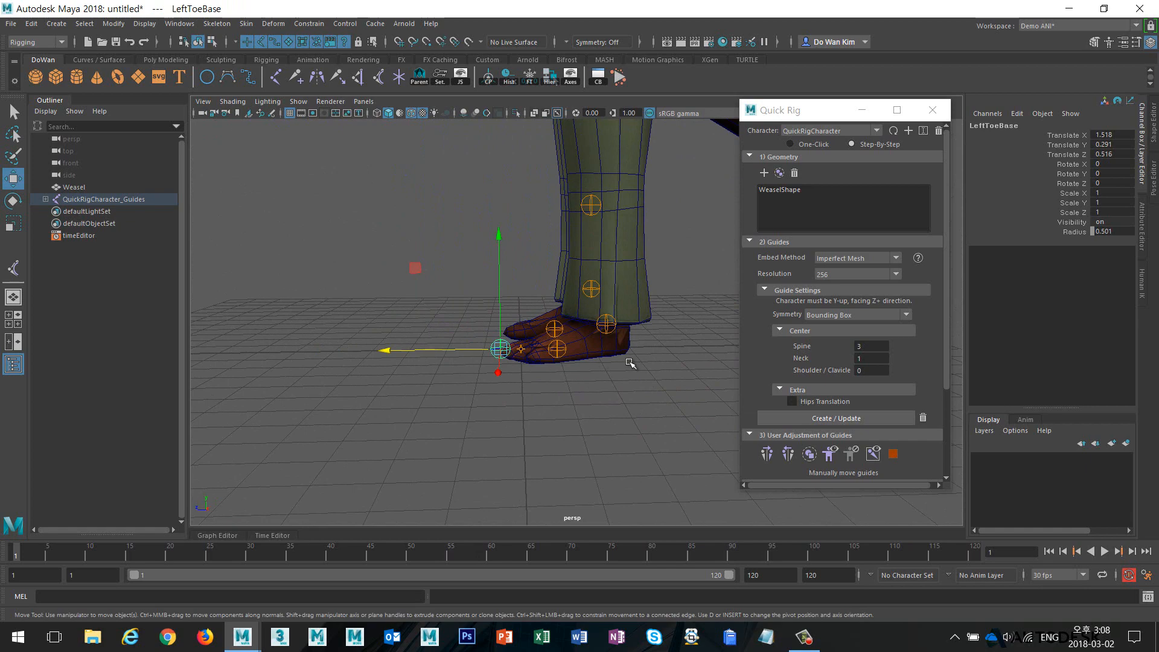
# - Move the Head guide to the top of the weasel's head at Y 25.679, Z -2.09
pyautogui.keyDown('alt'); pyautogui.moveTo(630, 363); pyautogui.dragTo(604, 317); pyautogui.keyUp('alt')
pyautogui.keyDown('alt'); pyautogui.moveTo(604, 316); pyautogui.dragTo(449, 312, button='right'); pyautogui.keyUp('alt')
pyautogui.keyDown('alt'); pyautogui.moveTo(534, 304); pyautogui.dragTo(498, 429, button='middle'); pyautogui.keyUp('alt')
pyautogui.keyDown('alt'); pyautogui.moveTo(574, 370); pyautogui.dragTo(548, 368, button='right'); pyautogui.keyUp('alt')
pyautogui.keyDown('alt'); pyautogui.moveTo(548, 367); pyautogui.dragTo(590, 319); pyautogui.keyUp('alt')
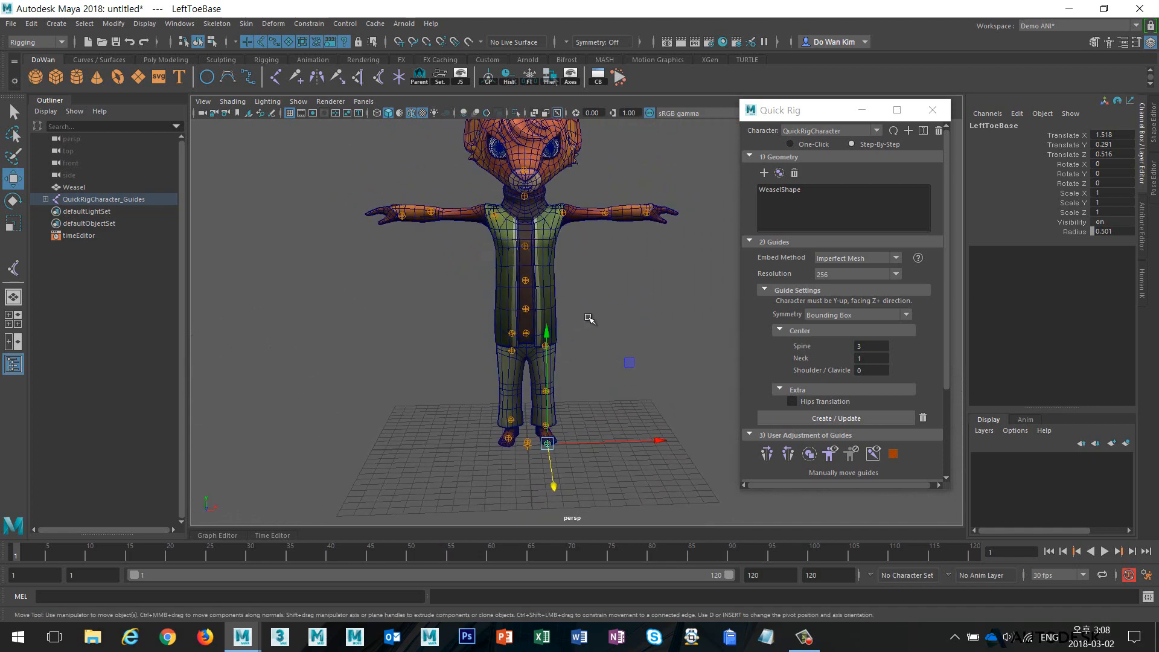
pyautogui.keyDown('alt'); pyautogui.moveTo(595, 277); pyautogui.dragTo(595, 369, button='middle'); pyautogui.keyUp('alt')
pyautogui.keyDown('alt'); pyautogui.moveTo(595, 367); pyautogui.dragTo(632, 340, button='right'); pyautogui.keyUp('alt')
pyautogui.keyDown('alt'); pyautogui.moveTo(632, 340); pyautogui.dragTo(501, 268); pyautogui.keyUp('alt')
pyautogui.moveTo(534, 194); pyautogui.dragTo(591, 233)
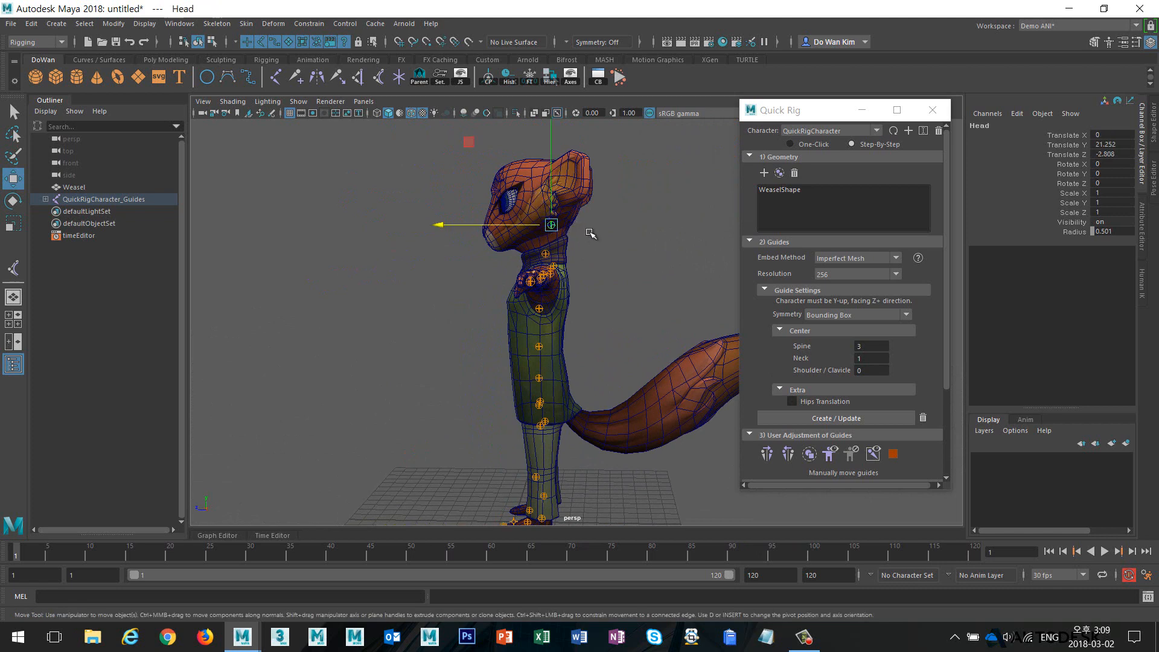
pyautogui.click(513, 225)
pyautogui.press('v')
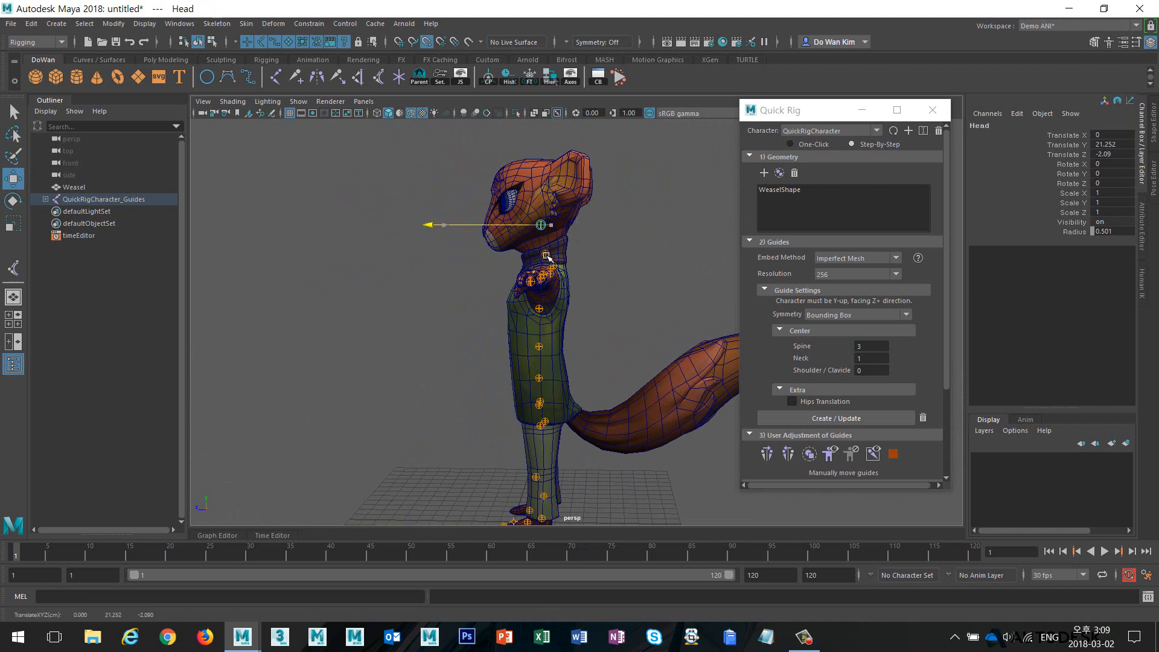
pyautogui.moveTo(546, 131); pyautogui.dragTo(546, 125)
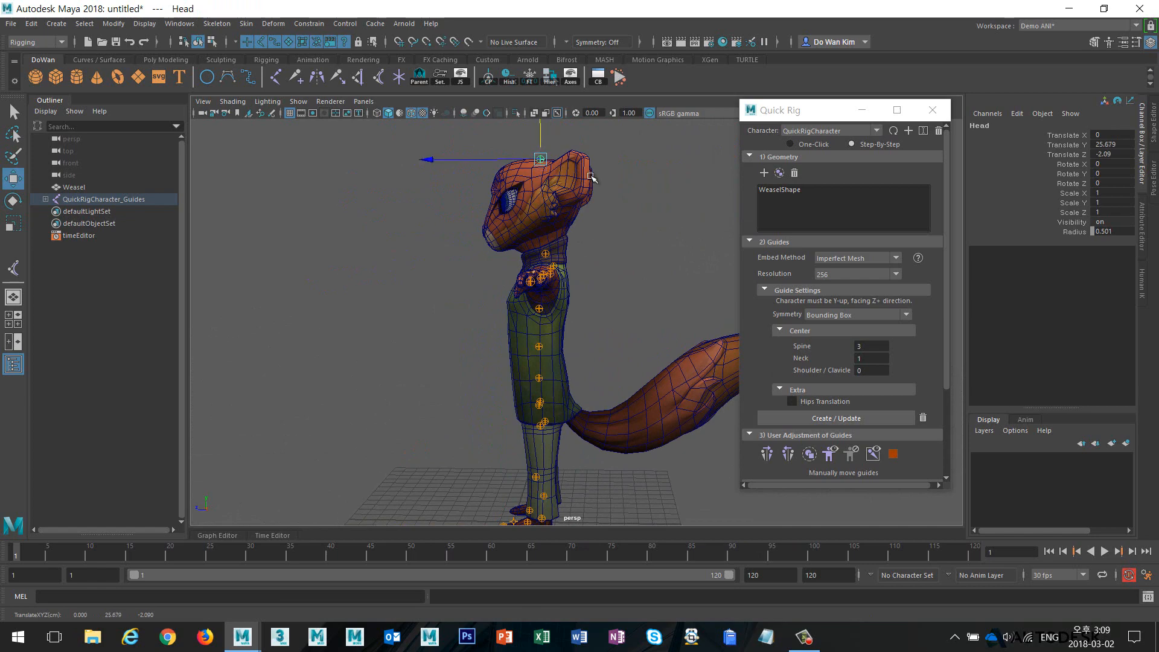
pyautogui.click(607, 183)
# - Select all the guides and mirror the left guides to the right side of the character
pyautogui.keyDown('alt'); pyautogui.moveTo(494, 282); pyautogui.dragTo(585, 293); pyautogui.keyUp('alt')
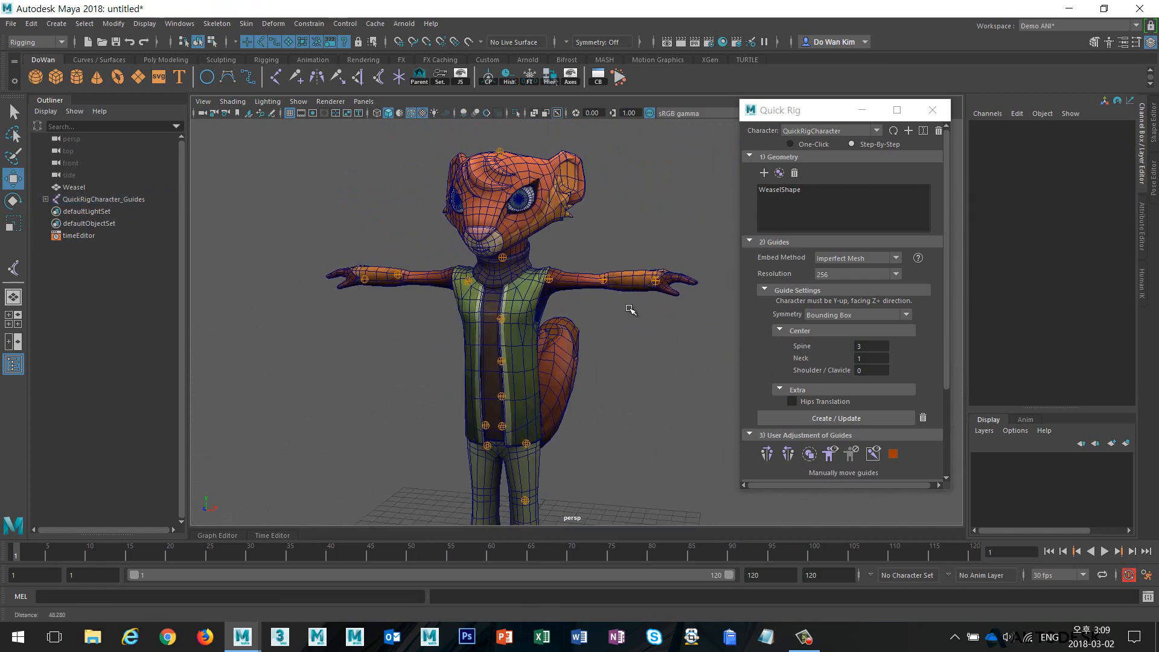
pyautogui.keyDown('alt'); pyautogui.moveTo(628, 308); pyautogui.dragTo(582, 322, button='right'); pyautogui.keyUp('alt')
pyautogui.keyDown('alt'); pyautogui.moveTo(582, 322); pyautogui.dragTo(560, 352, button='middle'); pyautogui.keyUp('alt')
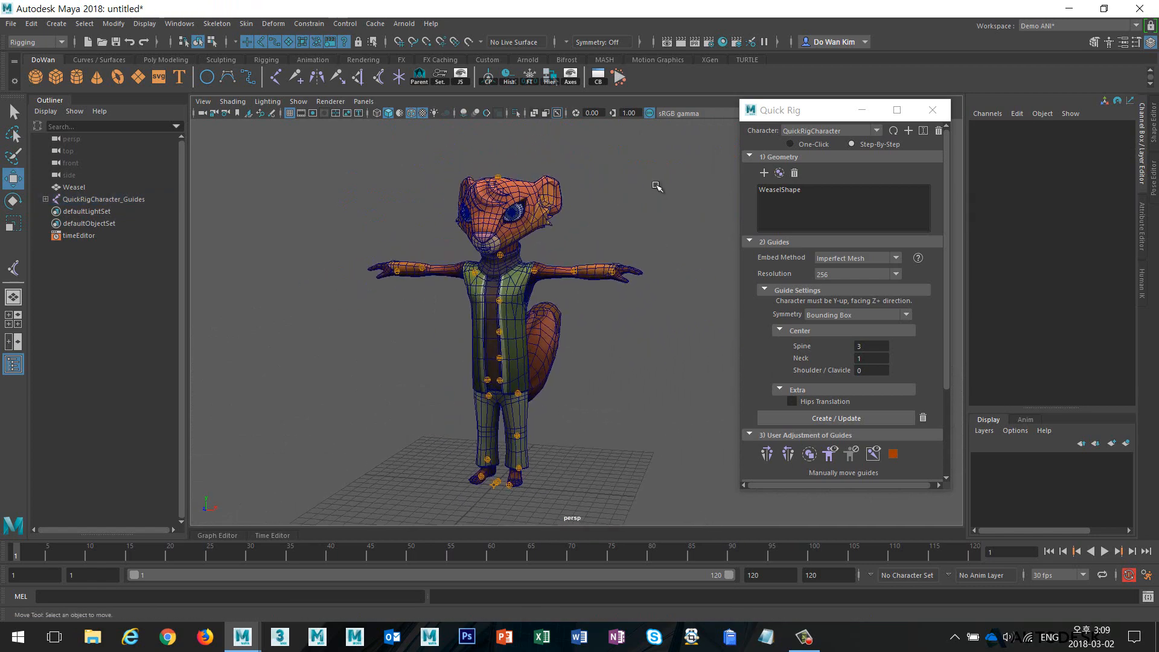
pyautogui.moveTo(659, 158); pyautogui.dragTo(468, 521)
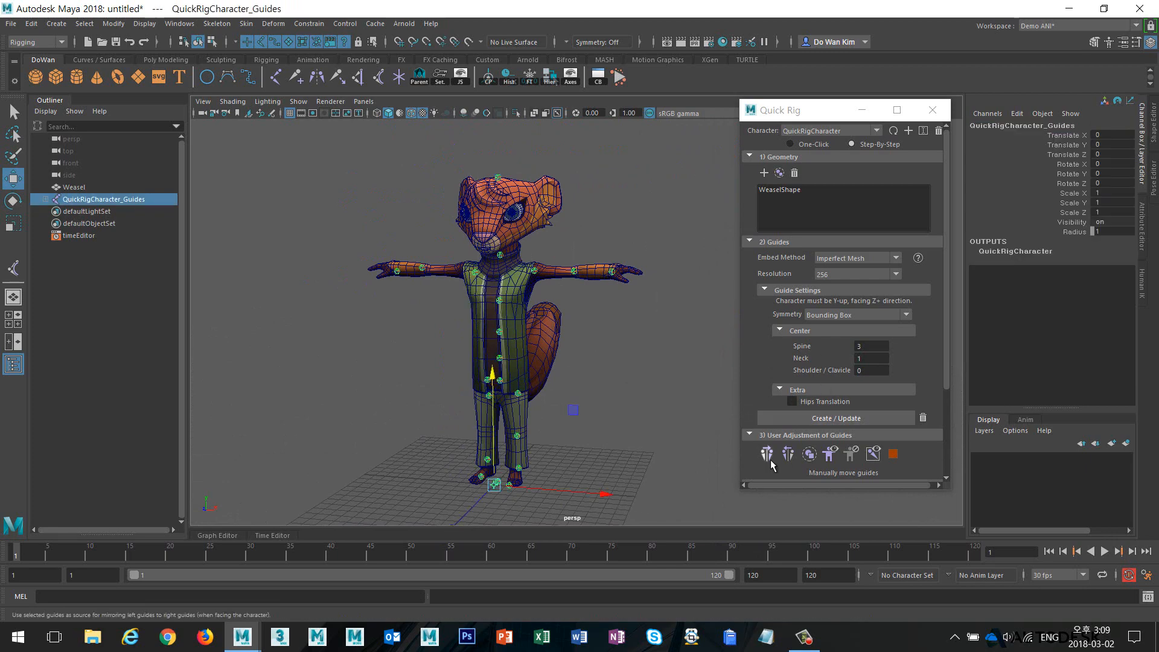
pyautogui.click(551, 348)
pyautogui.moveTo(551, 347)
pyautogui.keyDown('alt'); pyautogui.mouseDown()
pyautogui.moveTo(706, 338)
pyautogui.moveTo(550, 342)
pyautogui.mouseUp(); pyautogui.keyUp('alt')
# - Generate the skeleton and control rig from the adjusted guides
pyautogui.scroll(-3, 762, 346)
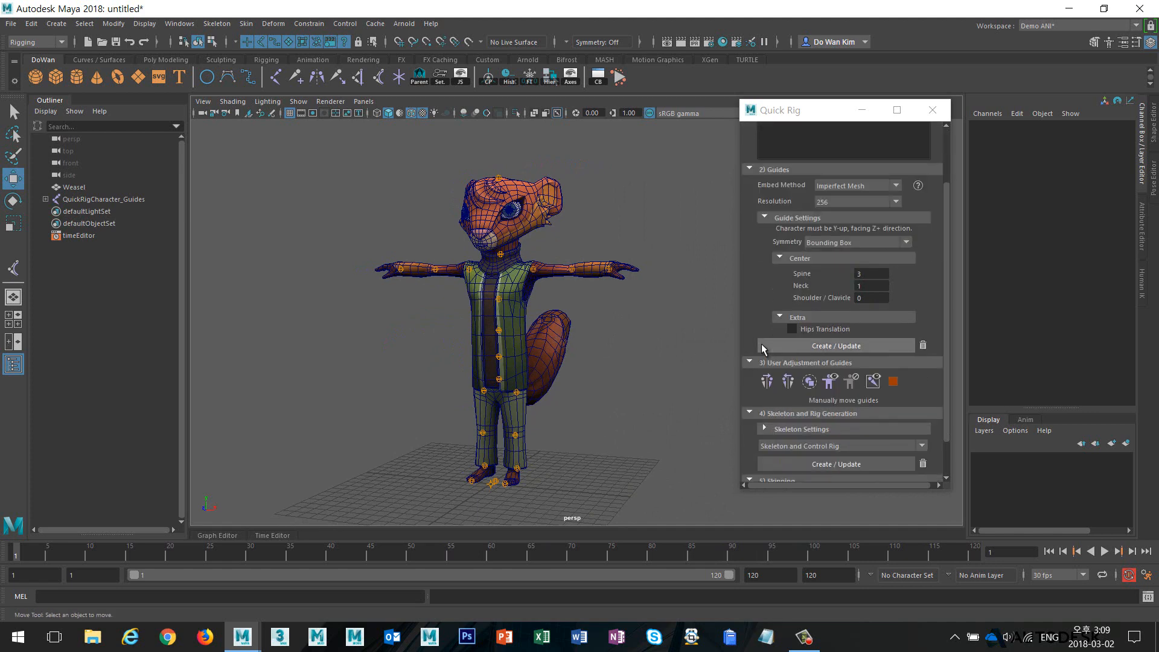
pyautogui.scroll(-2, 789, 310)
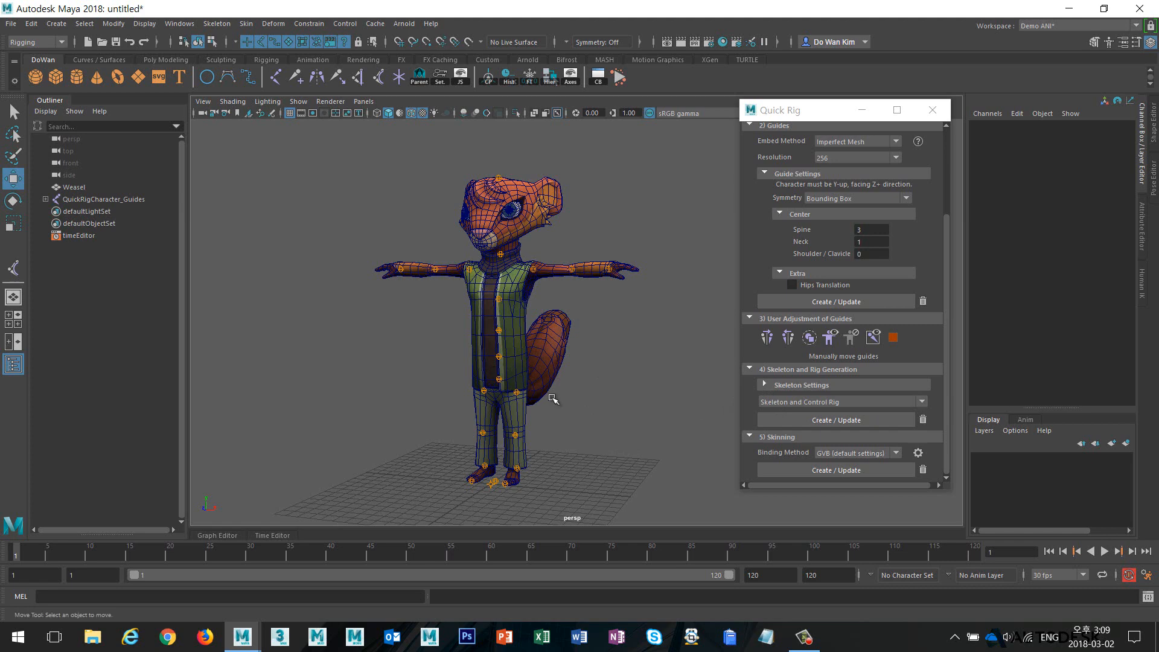
pyautogui.keyDown('alt'); pyautogui.moveTo(553, 399); pyautogui.dragTo(520, 417); pyautogui.keyUp('alt')
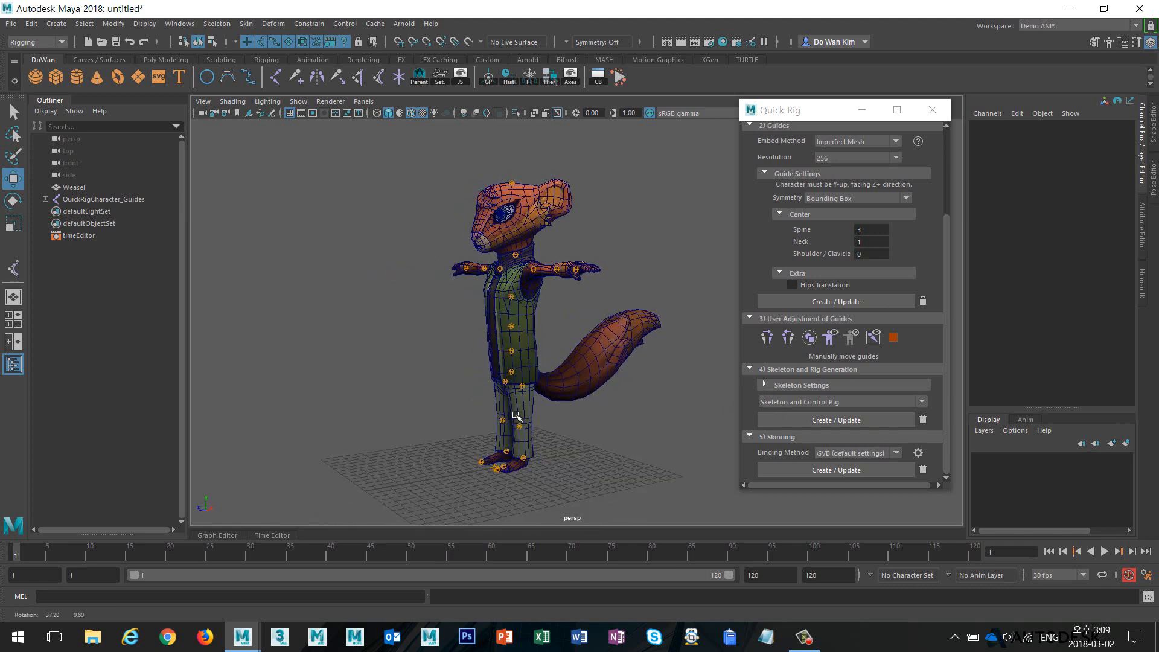
pyautogui.click(832, 420)
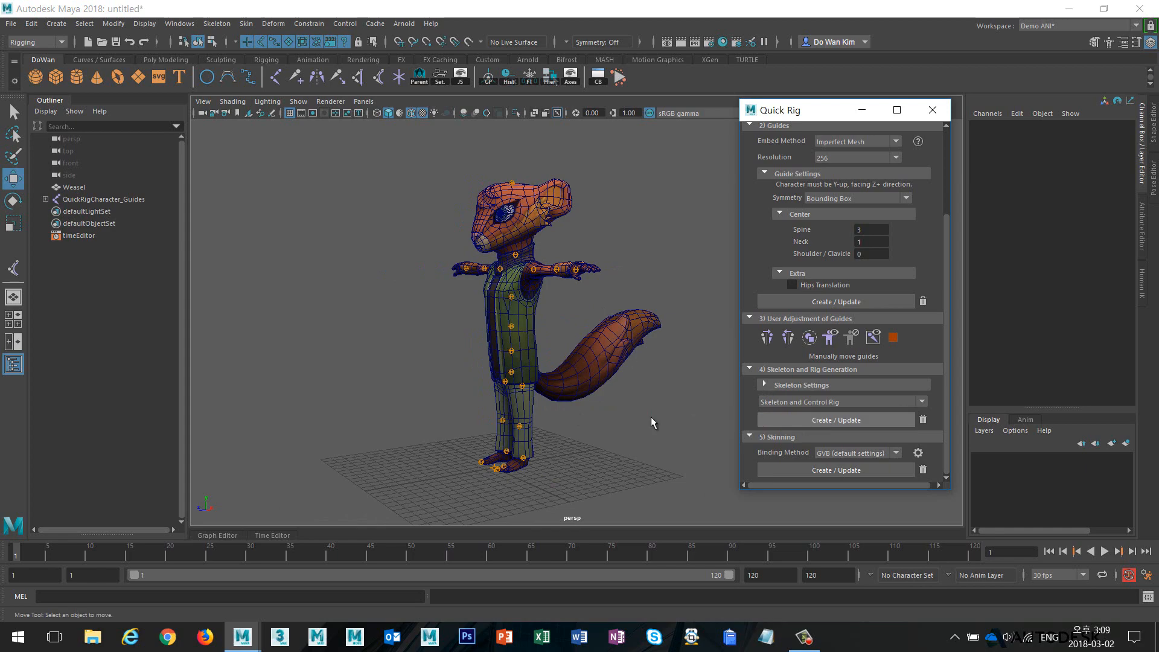
pyautogui.moveTo(647, 419)
pyautogui.keyDown('alt'); pyautogui.mouseDown()
pyautogui.moveTo(445, 423)
pyautogui.moveTo(655, 423)
pyautogui.mouseUp(); pyautogui.keyUp('alt')
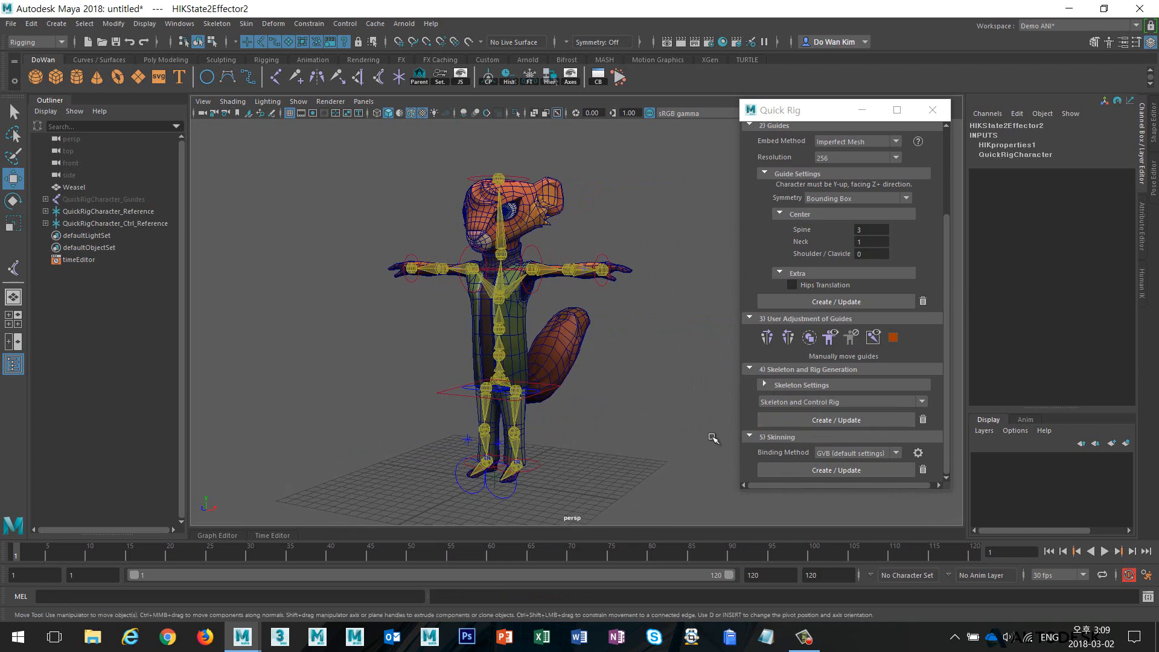
pyautogui.keyDown('alt'); pyautogui.moveTo(670, 372); pyautogui.dragTo(543, 356); pyautogui.keyUp('alt')
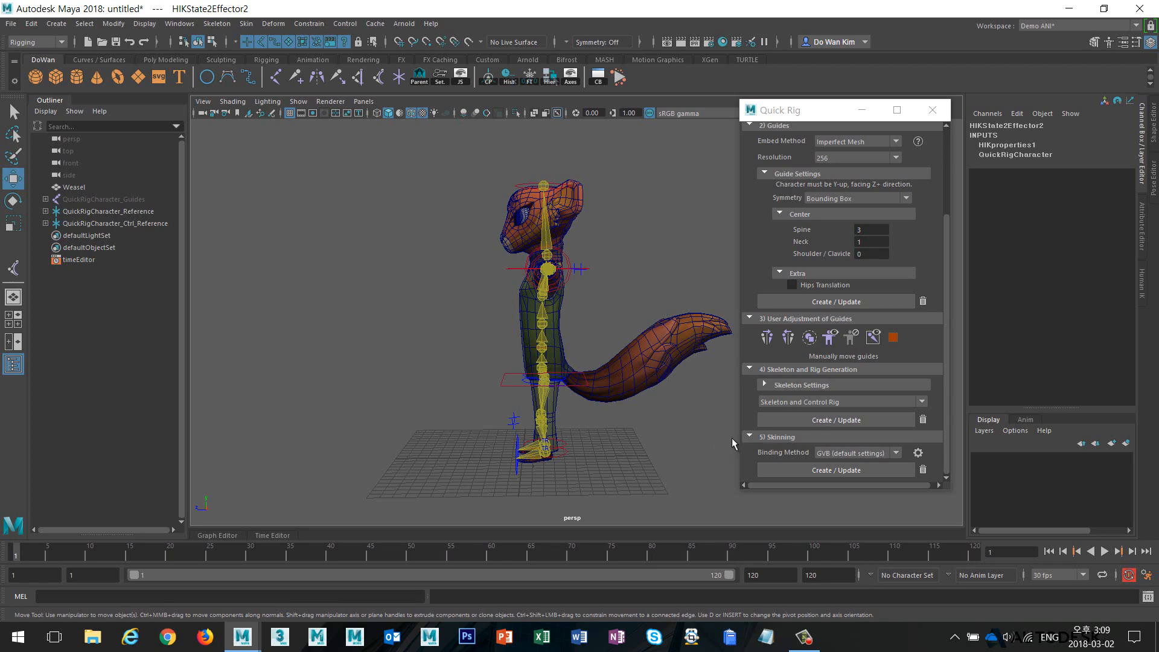
# - Close the Quick Rig window and show the HumanIK character controls
pyautogui.click(932, 110)
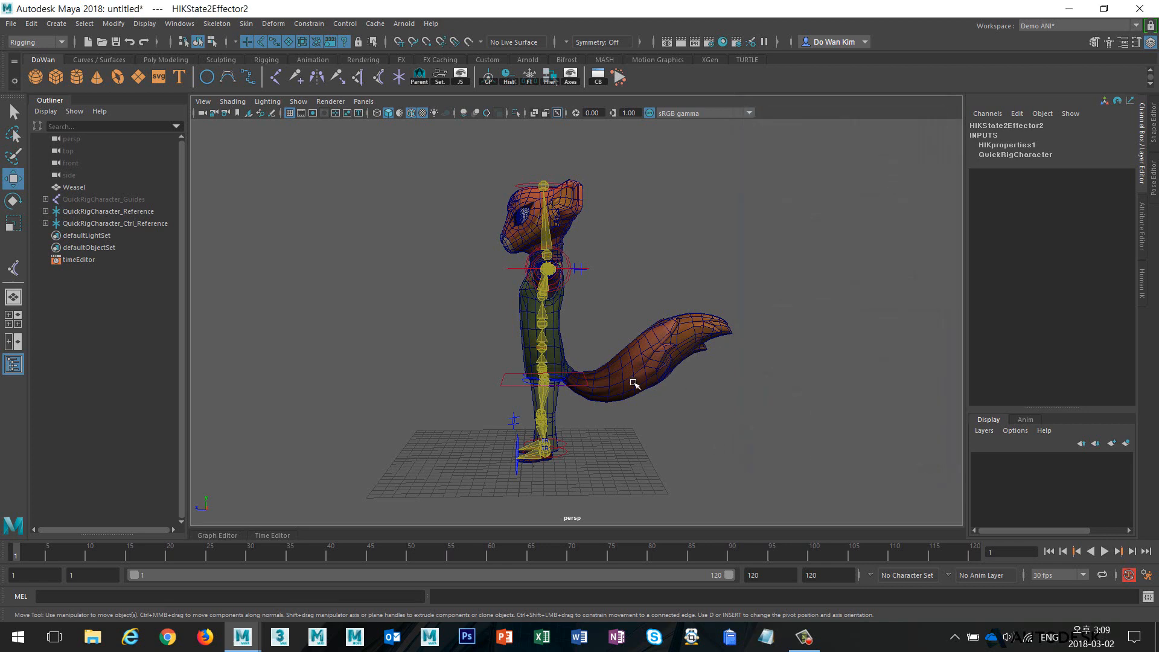
pyautogui.keyDown('alt'); pyautogui.moveTo(631, 383); pyautogui.dragTo(724, 381); pyautogui.keyUp('alt')
pyautogui.click(1142, 298)
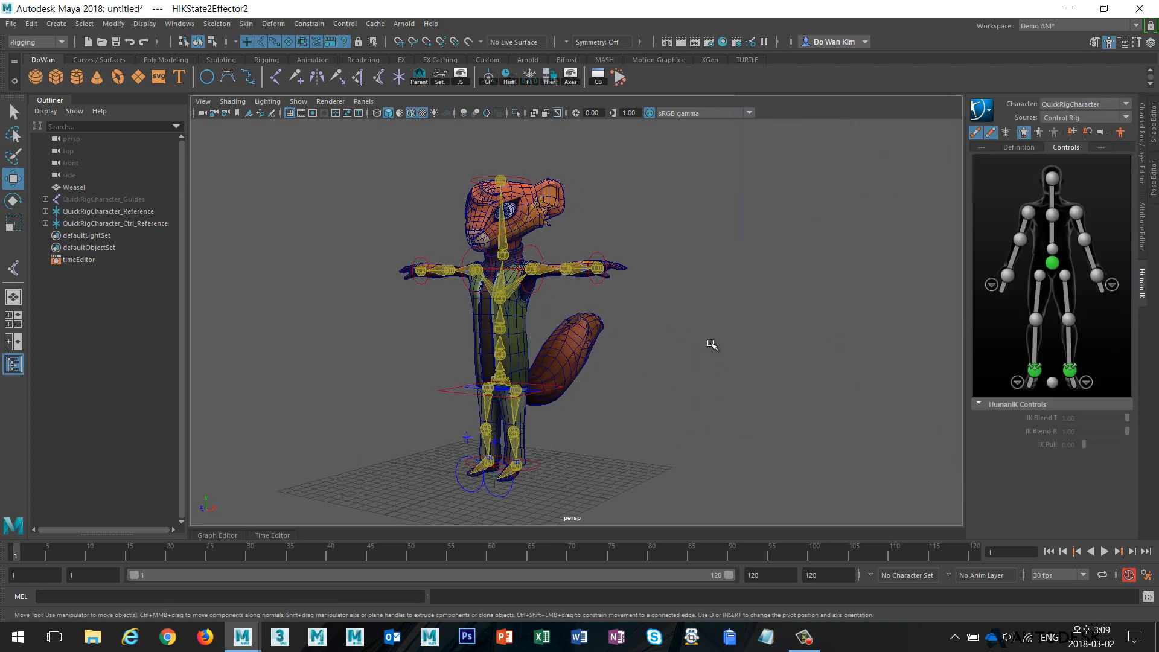
# - Try moving the hips effector downward to test the control rig, and undo the move
pyautogui.keyDown('alt'); pyautogui.moveTo(628, 343); pyautogui.dragTo(664, 343, button='right'); pyautogui.keyUp('alt')
pyautogui.keyDown('alt'); pyautogui.moveTo(623, 362); pyautogui.dragTo(691, 324, button='middle'); pyautogui.keyUp('alt')
pyautogui.keyDown('alt'); pyautogui.moveTo(605, 363); pyautogui.dragTo(619, 366, button='right'); pyautogui.keyUp('alt')
pyautogui.click(623, 366)
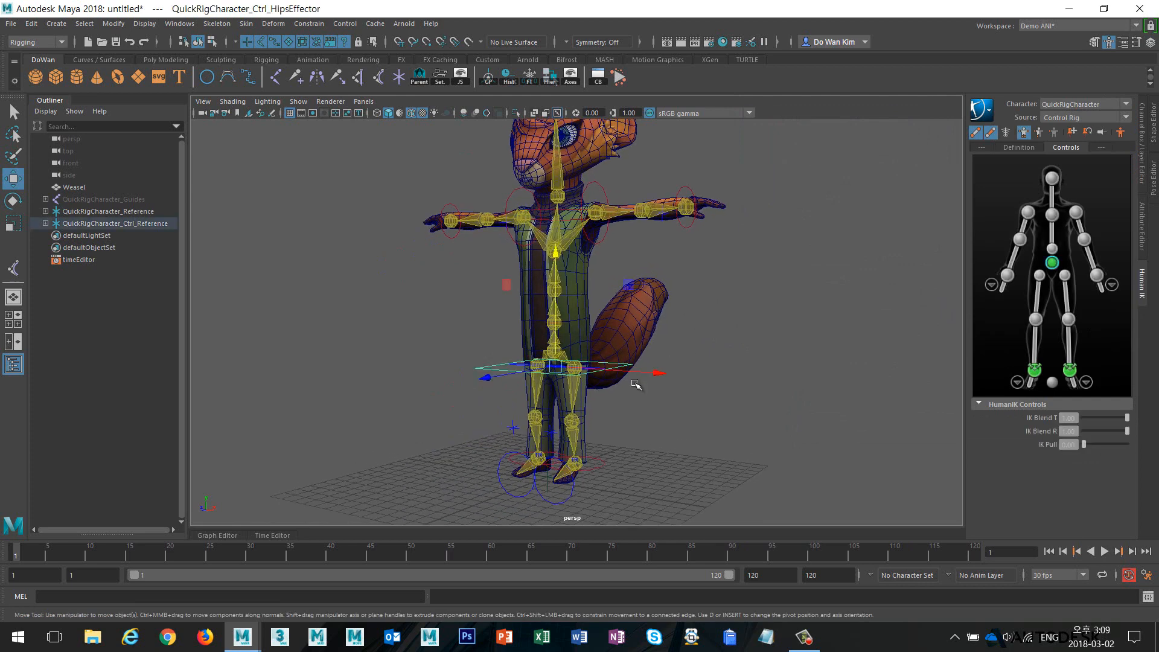
pyautogui.keyDown('alt'); pyautogui.moveTo(591, 410); pyautogui.dragTo(626, 416); pyautogui.keyUp('alt')
pyautogui.moveTo(634, 285); pyautogui.dragTo(636, 313)
pyautogui.hotkey('ctrl', 'z')
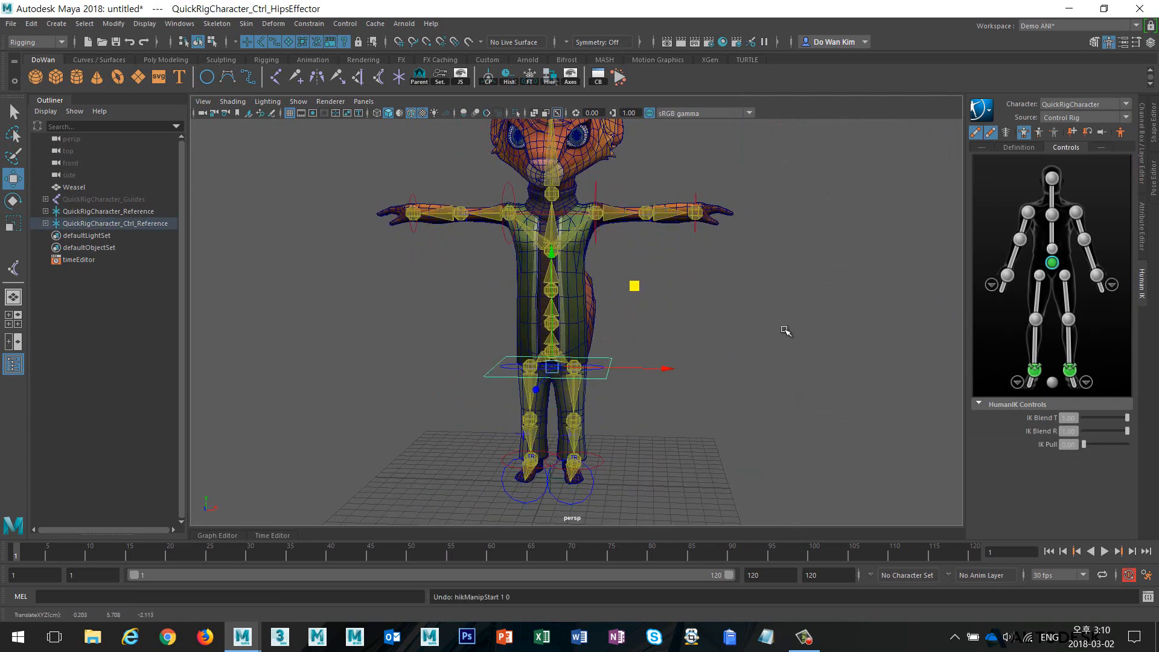
pyautogui.keyDown('alt'); pyautogui.moveTo(785, 331); pyautogui.dragTo(815, 345, button='middle'); pyautogui.keyUp('alt')
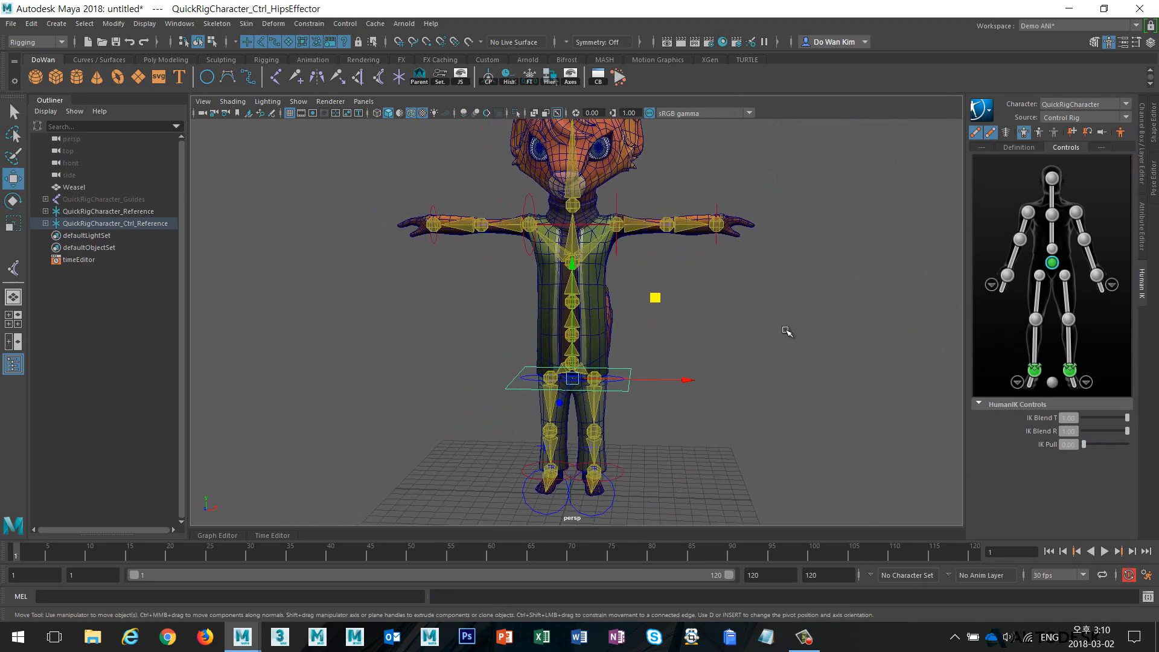
# - Try moving the left wrist effector to test the arm's IK, undoing each move
pyautogui.click(717, 235)
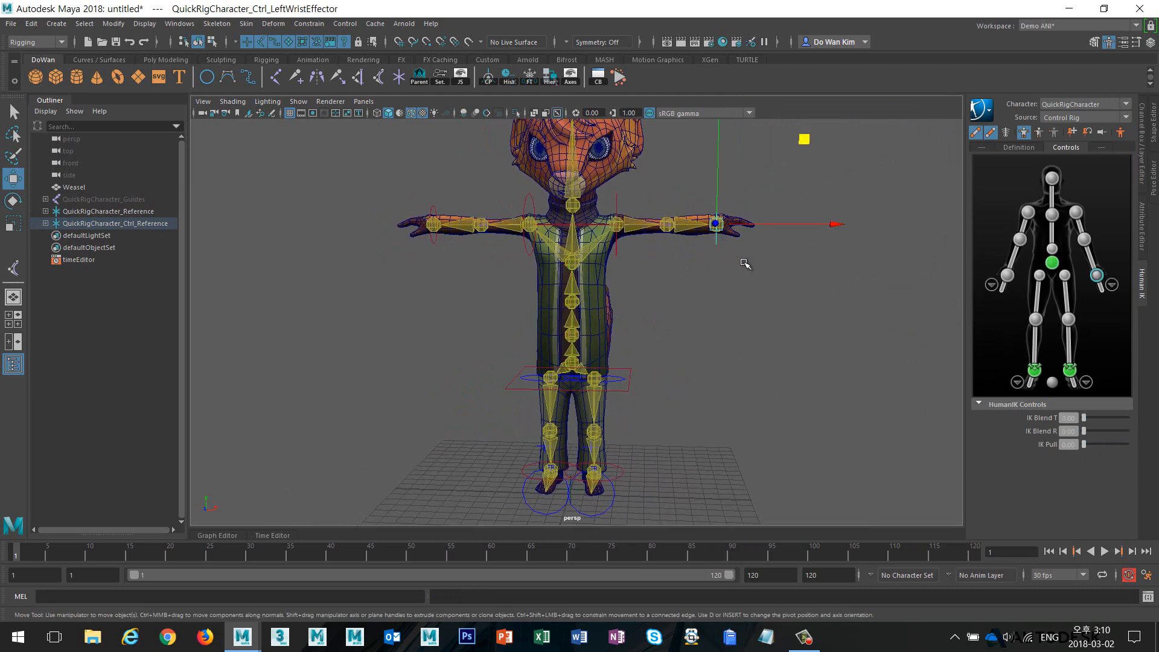
pyautogui.moveTo(800, 173); pyautogui.dragTo(729, 185, button='middle')
pyautogui.moveTo(729, 185); pyautogui.dragTo(764, 228)
pyautogui.hotkey('ctrl', 'z')
pyautogui.keyDown('alt'); pyautogui.moveTo(741, 297); pyautogui.dragTo(774, 306); pyautogui.keyUp('alt')
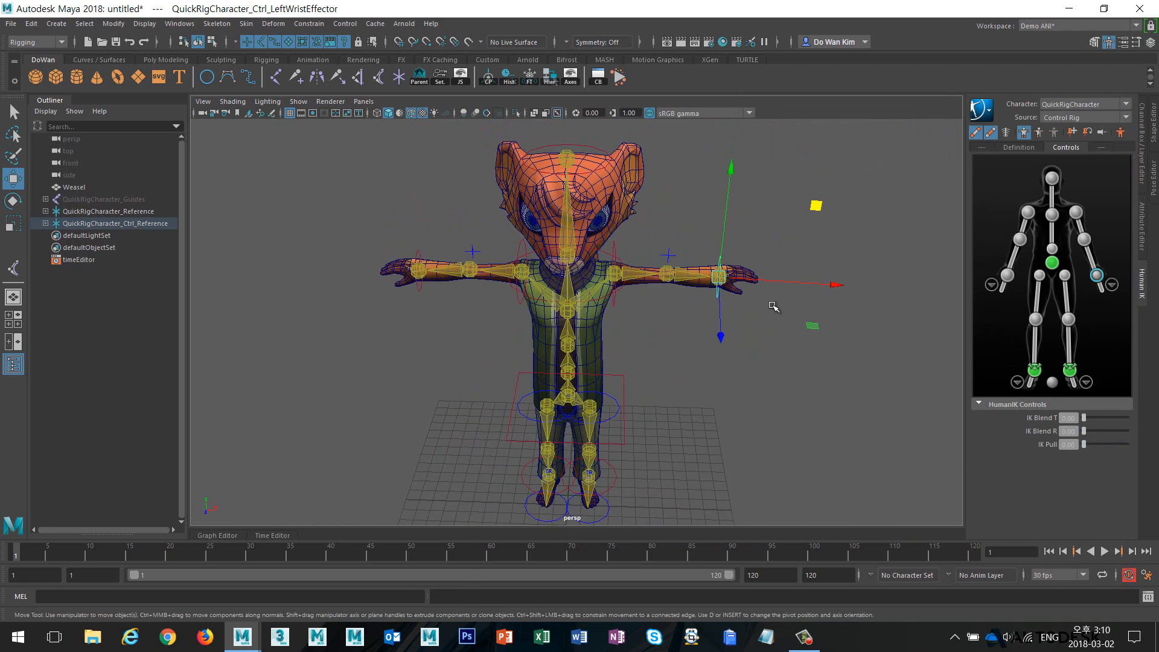
pyautogui.keyDown('alt'); pyautogui.moveTo(774, 305); pyautogui.dragTo(785, 278, button='right'); pyautogui.keyUp('alt')
pyautogui.moveTo(801, 213); pyautogui.dragTo(776, 326)
pyautogui.hotkey('ctrl', 'z')
# - Try rotating the left shoulder effector to test the arm, and undo the rotation
pyautogui.click(620, 271)
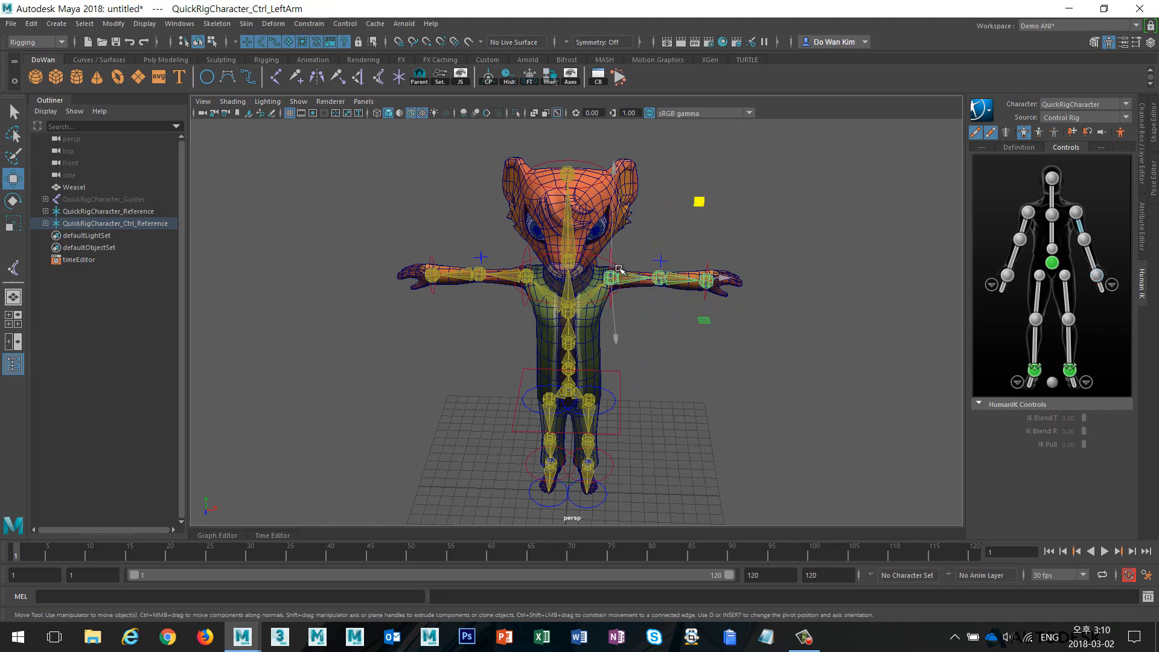
pyautogui.click(634, 252)
pyautogui.click(610, 253)
pyautogui.press('e')
pyautogui.moveTo(641, 188); pyautogui.dragTo(700, 314)
pyautogui.hotkey('ctrl', 'z')
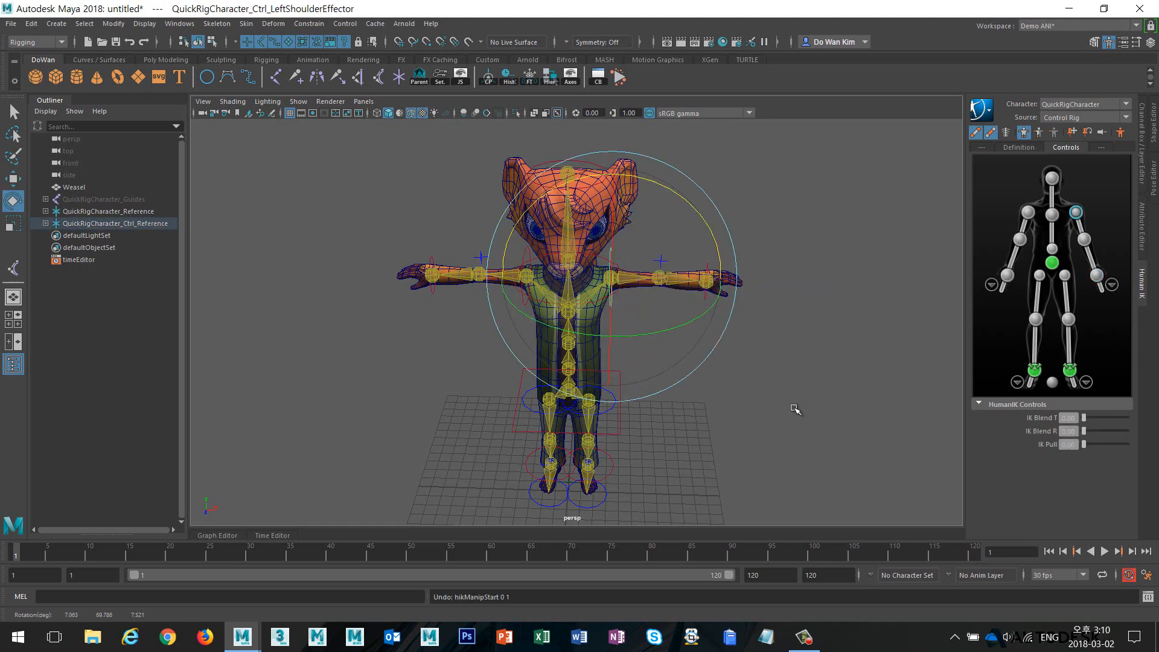
# - Try moving the left wrist effector to test the arm's effect on the body, and return the character to its stance pose
pyautogui.click(789, 409)
pyautogui.keyDown('alt'); pyautogui.moveTo(789, 409); pyautogui.dragTo(704, 353); pyautogui.keyUp('alt')
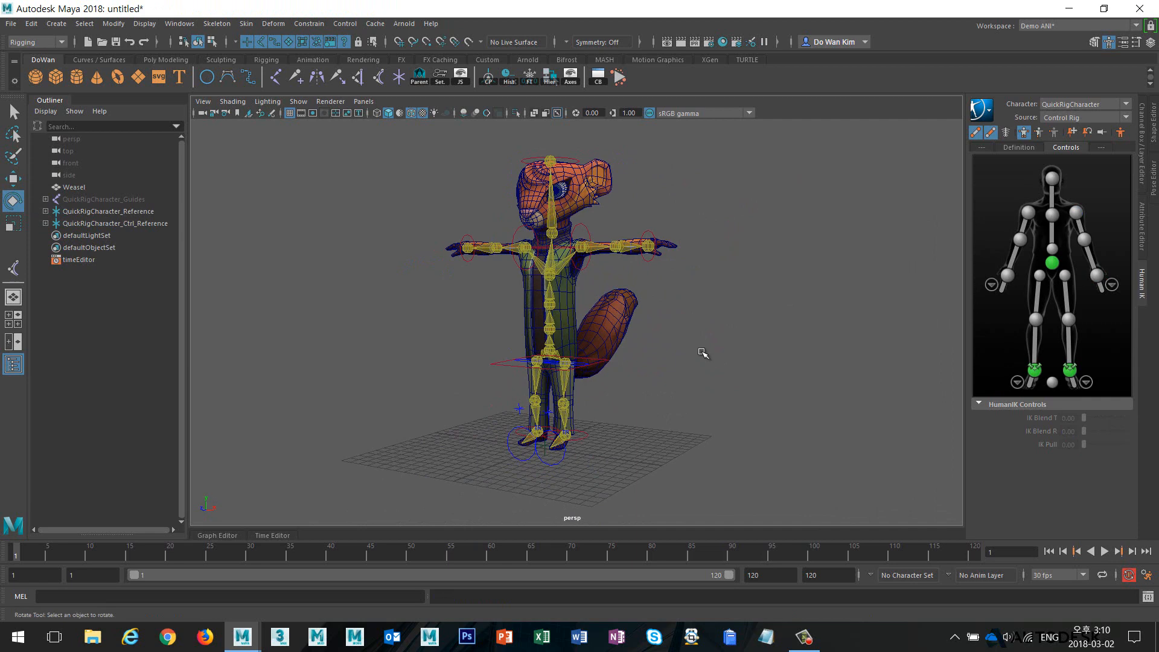
pyautogui.keyDown('alt'); pyautogui.moveTo(704, 353); pyautogui.dragTo(807, 324); pyautogui.keyUp('alt')
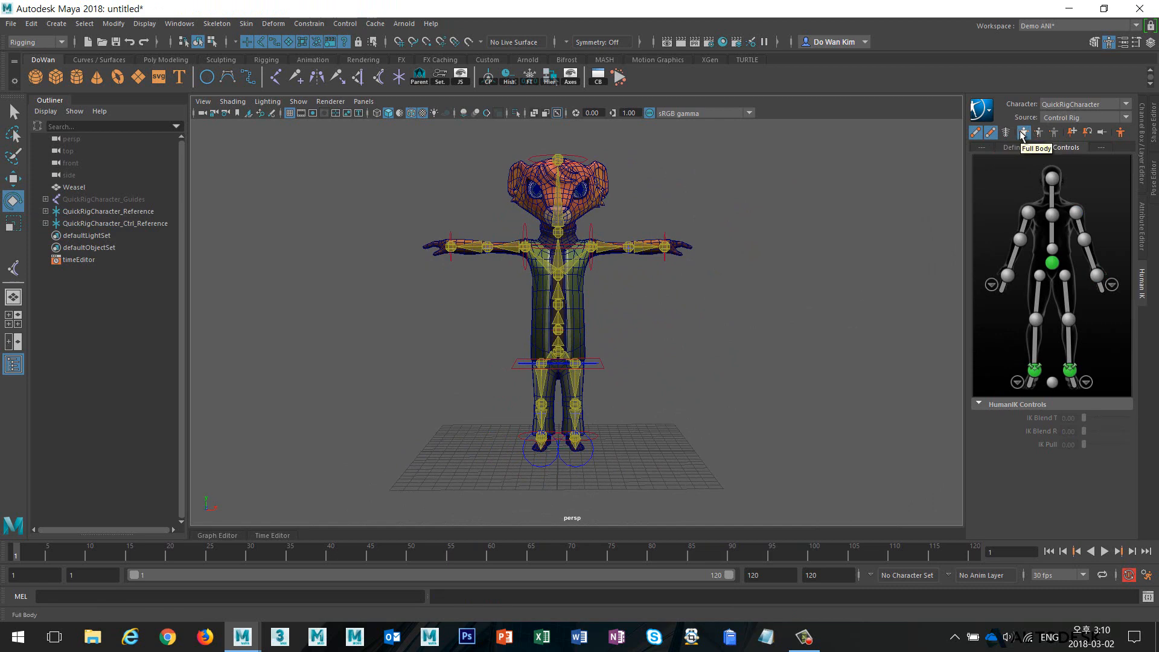
pyautogui.scroll(3, 681, 270)
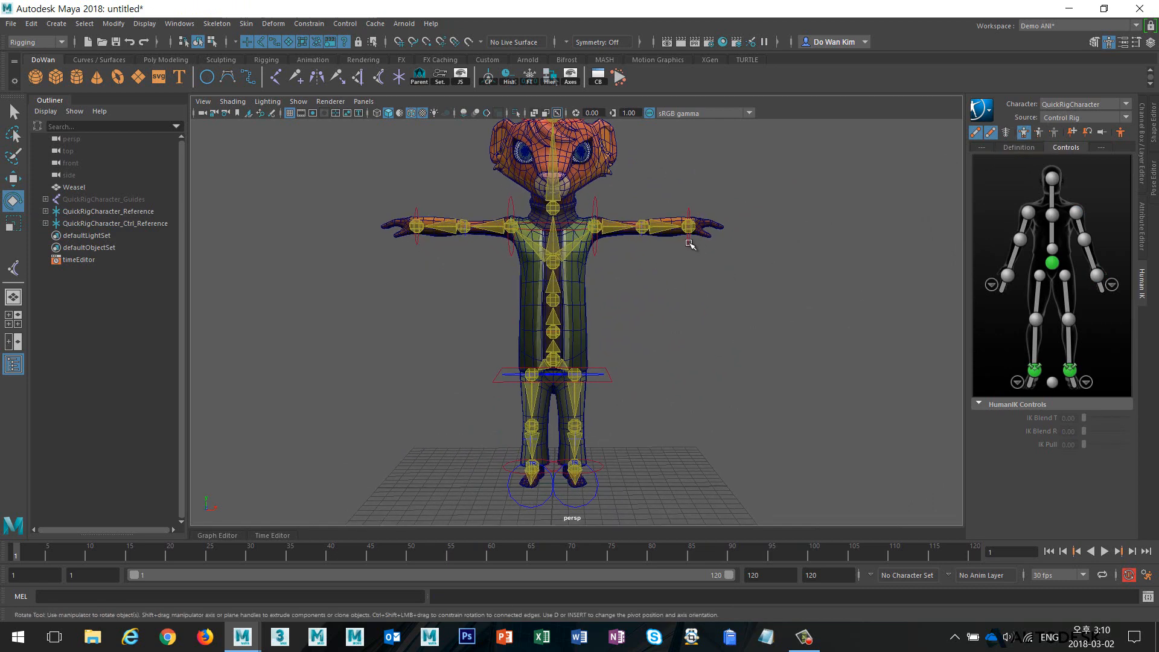
pyautogui.click(689, 229)
pyautogui.press('w')
pyautogui.keyDown('alt'); pyautogui.moveTo(789, 281); pyautogui.dragTo(766, 279); pyautogui.keyUp('alt')
pyautogui.moveTo(794, 226)
pyautogui.mouseDown()
pyautogui.moveTo(731, 228)
pyautogui.moveTo(874, 228)
pyautogui.moveTo(798, 230)
pyautogui.mouseUp()
pyautogui.hotkey('ctrl', 'z')
pyautogui.scroll(-2, 741, 199)
pyautogui.moveTo(759, 152); pyautogui.dragTo(735, 295)
pyautogui.moveTo(692, 329)
pyautogui.keyDown('alt'); pyautogui.mouseDown()
pyautogui.moveTo(631, 326)
pyautogui.moveTo(695, 320)
pyautogui.mouseUp(); pyautogui.keyUp('alt')
pyautogui.click(1121, 132)
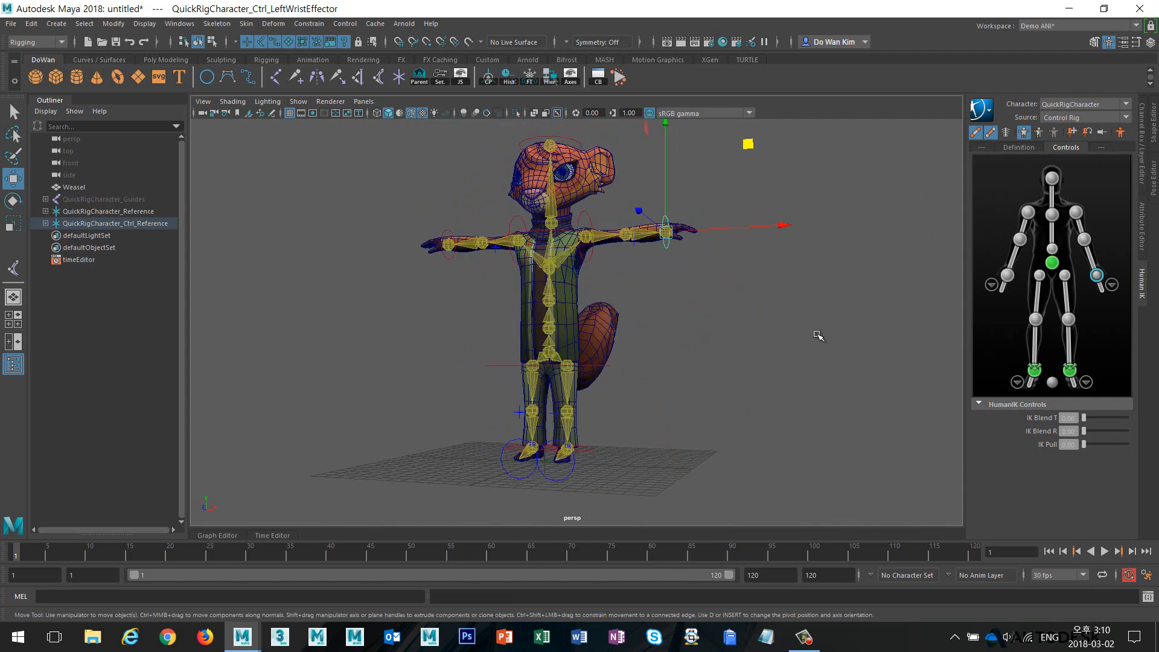
pyautogui.keyDown('alt'); pyautogui.moveTo(818, 332); pyautogui.dragTo(890, 316); pyautogui.keyUp('alt')
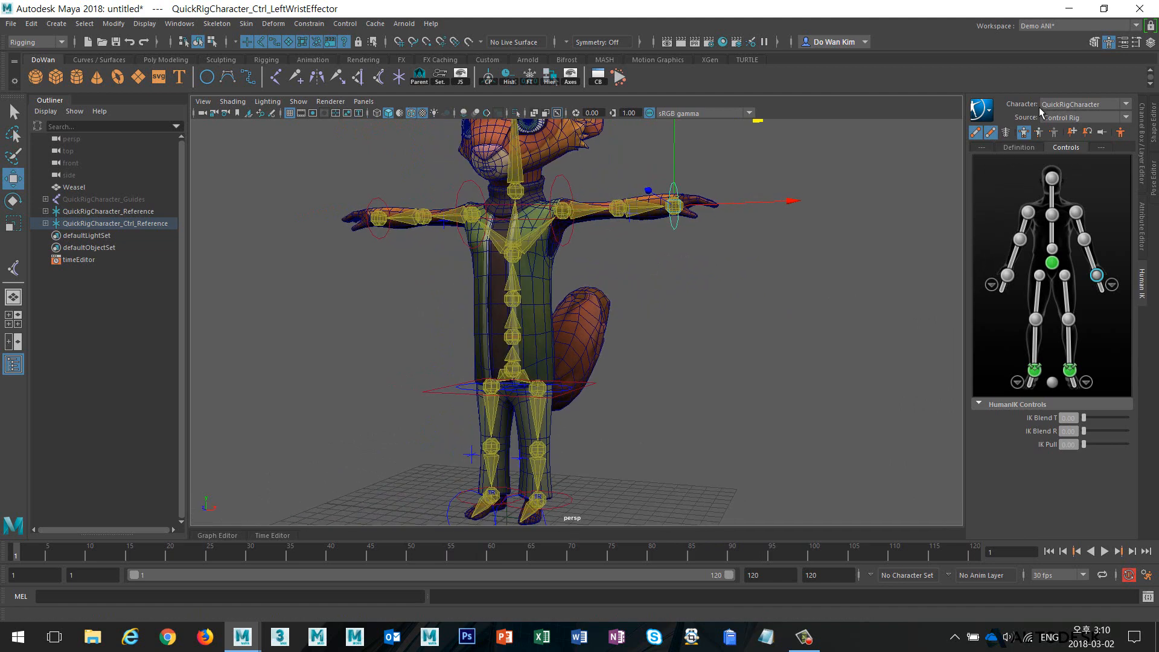
# - Display only the skeleton by hiding the rig's IK and FK controls and the polygon mesh
pyautogui.click(975, 132)
pyautogui.click(991, 132)
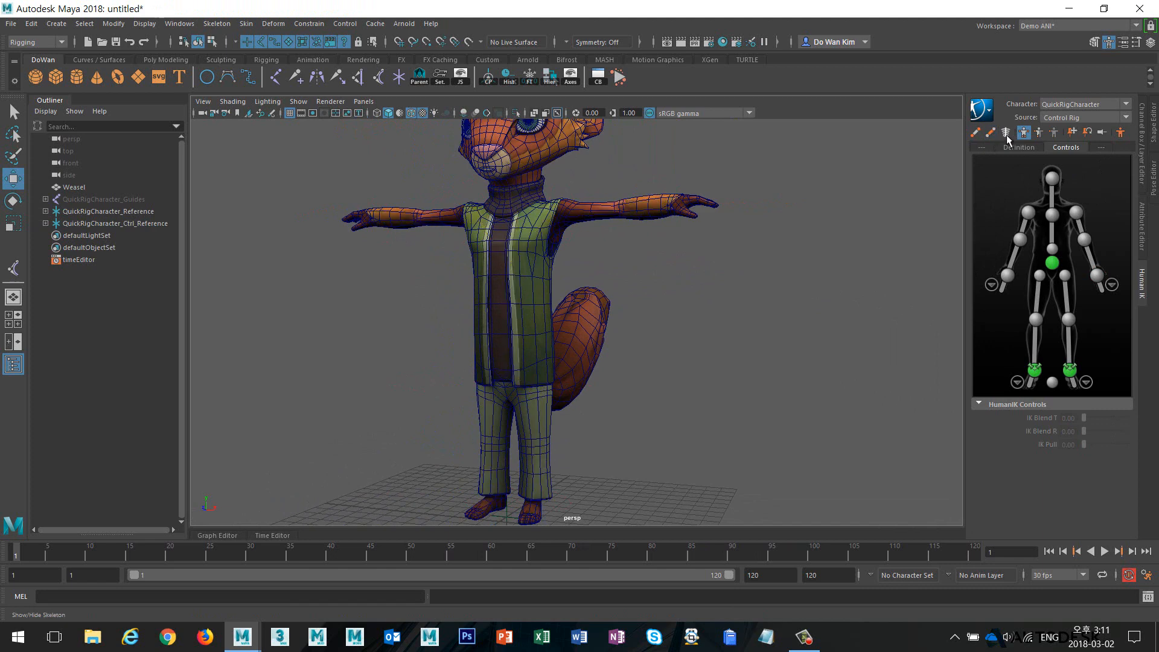
pyautogui.click(1005, 133)
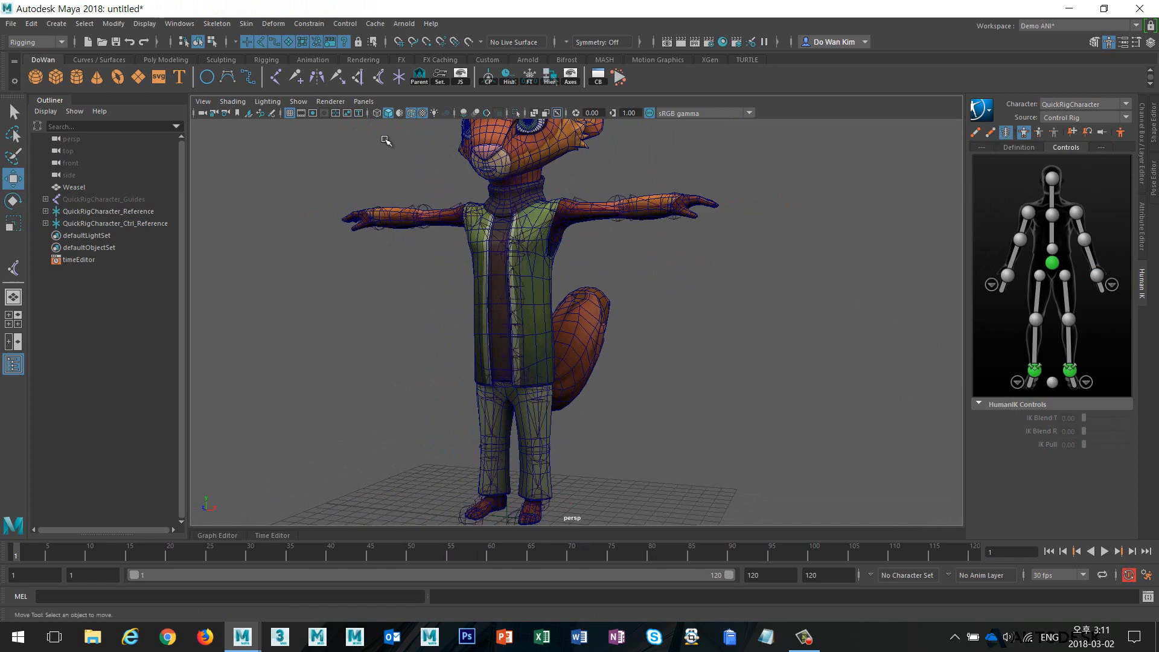
pyautogui.click(298, 101)
pyautogui.click(319, 226)
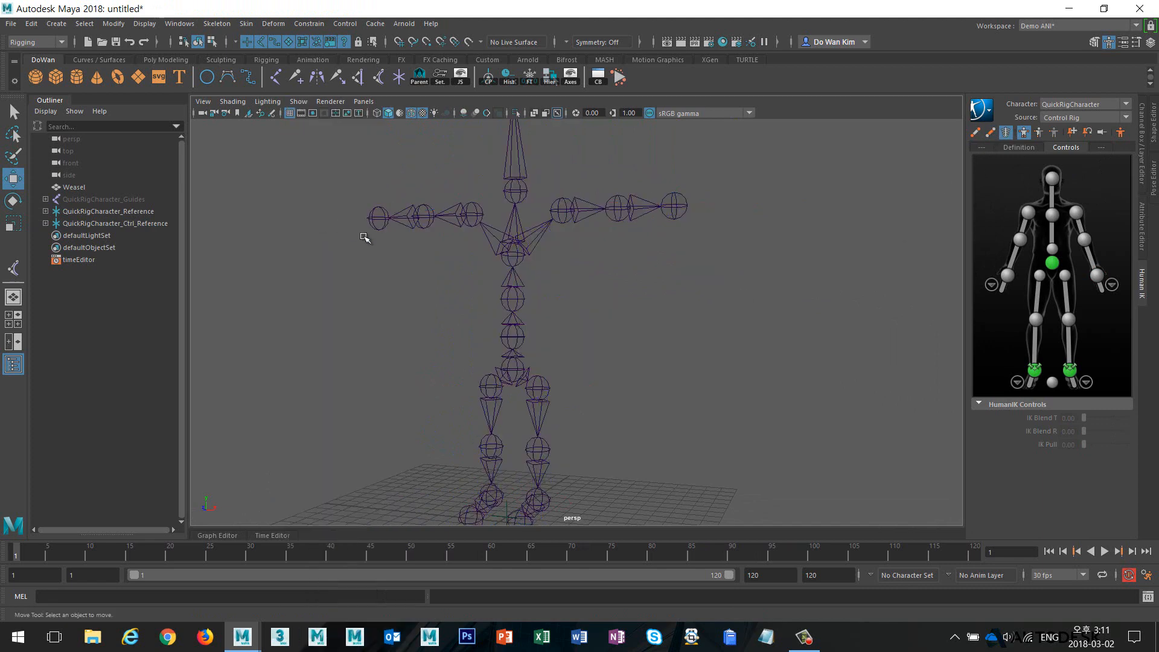
# - Show the channel attributes and select the skeleton's hips joint
pyautogui.click(1141, 187)
pyautogui.keyDown('alt'); pyautogui.moveTo(820, 300); pyautogui.dragTo(696, 309); pyautogui.keyUp('alt')
pyautogui.keyDown('alt'); pyautogui.moveTo(619, 346); pyautogui.dragTo(659, 348); pyautogui.keyUp('alt')
pyautogui.moveTo(517, 329); pyautogui.dragTo(603, 375)
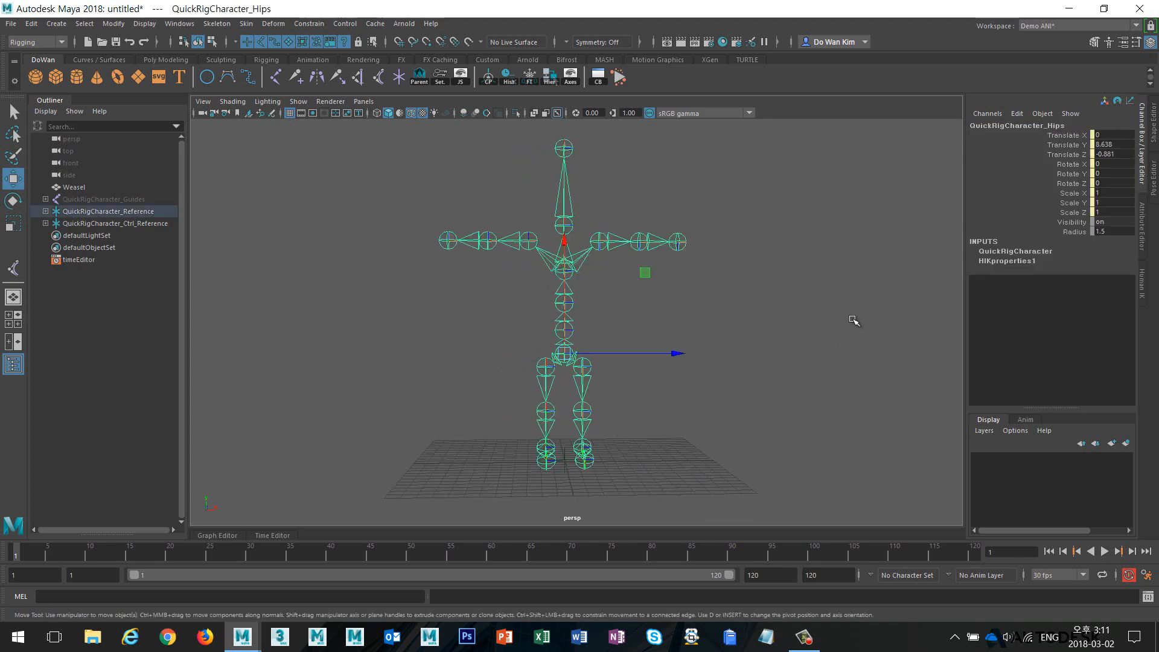
pyautogui.moveTo(802, 324)
pyautogui.keyDown('alt'); pyautogui.mouseDown()
pyautogui.moveTo(717, 324)
pyautogui.moveTo(752, 332)
pyautogui.moveTo(803, 309)
pyautogui.mouseUp(); pyautogui.keyUp('alt')
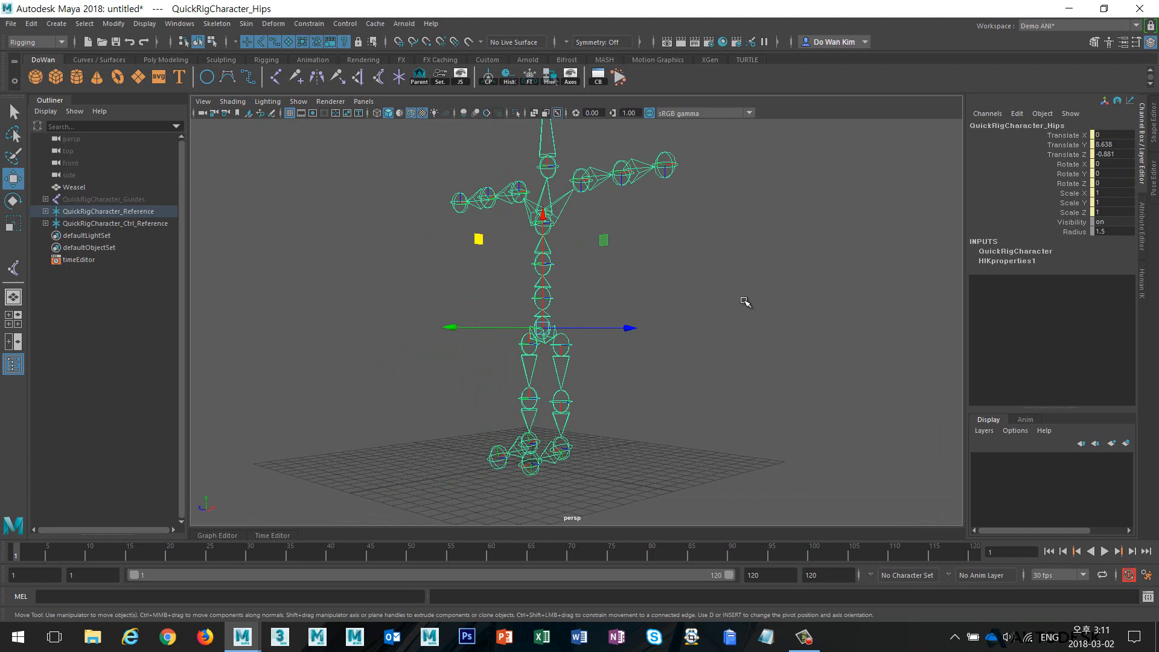
pyautogui.keyDown('alt'); pyautogui.moveTo(745, 303); pyautogui.dragTo(782, 300); pyautogui.keyUp('alt')
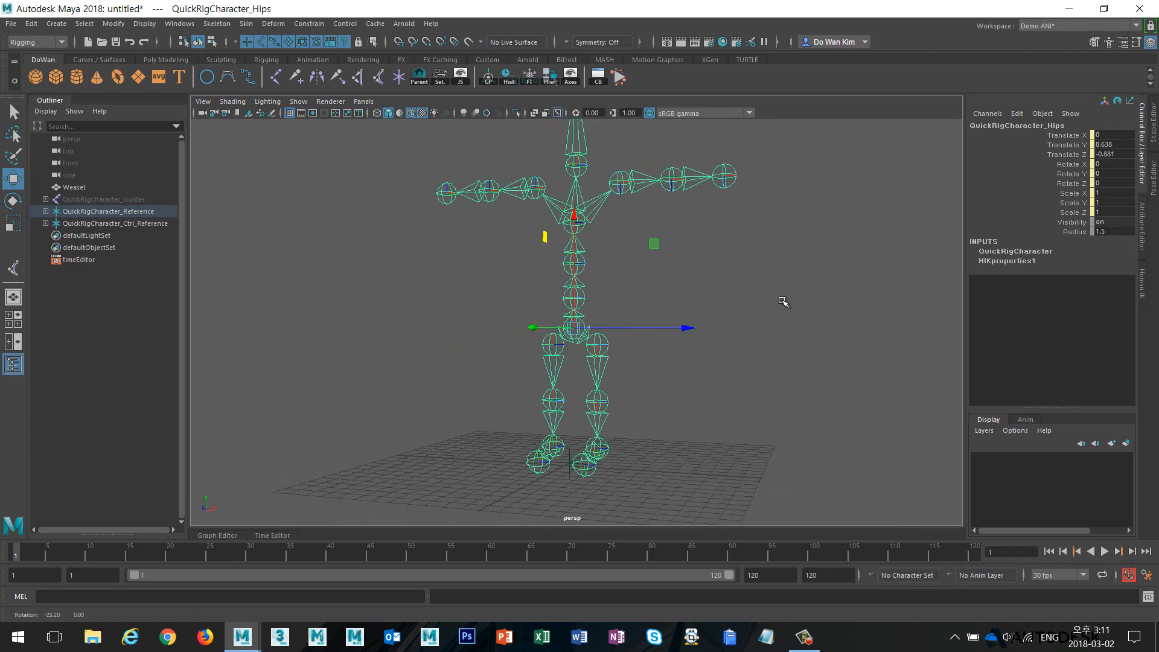
# - Try setting the hips joint's radius to 1, and undo the change
pyautogui.doubleClick(1113, 232)
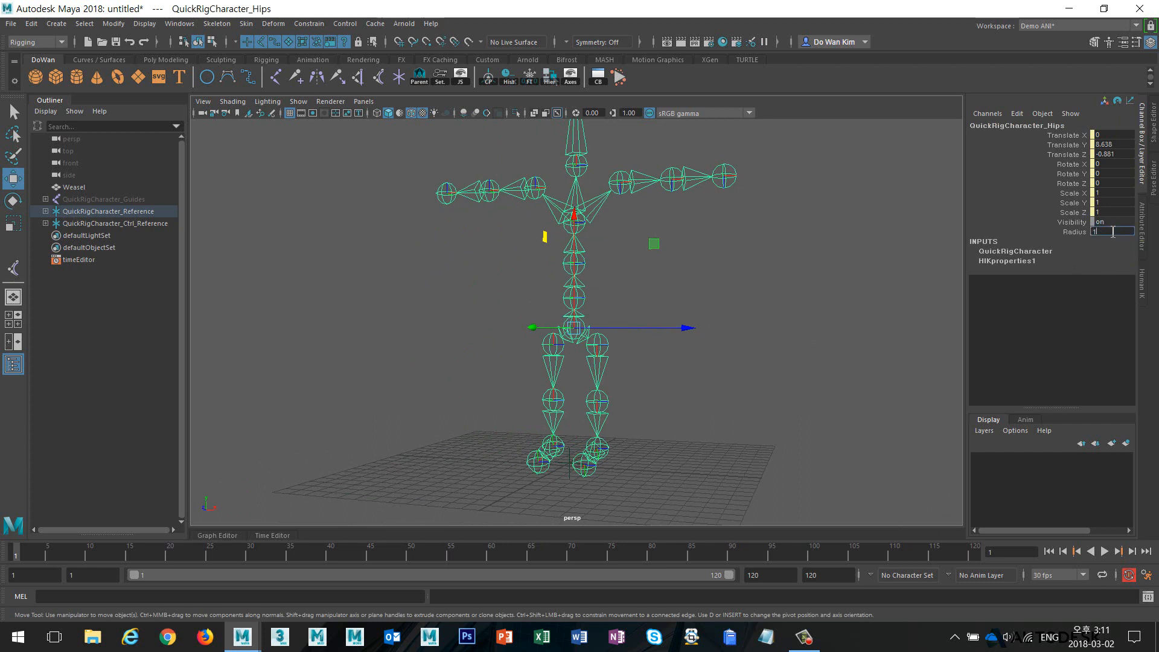
pyautogui.write('1')
pyautogui.press('Return')
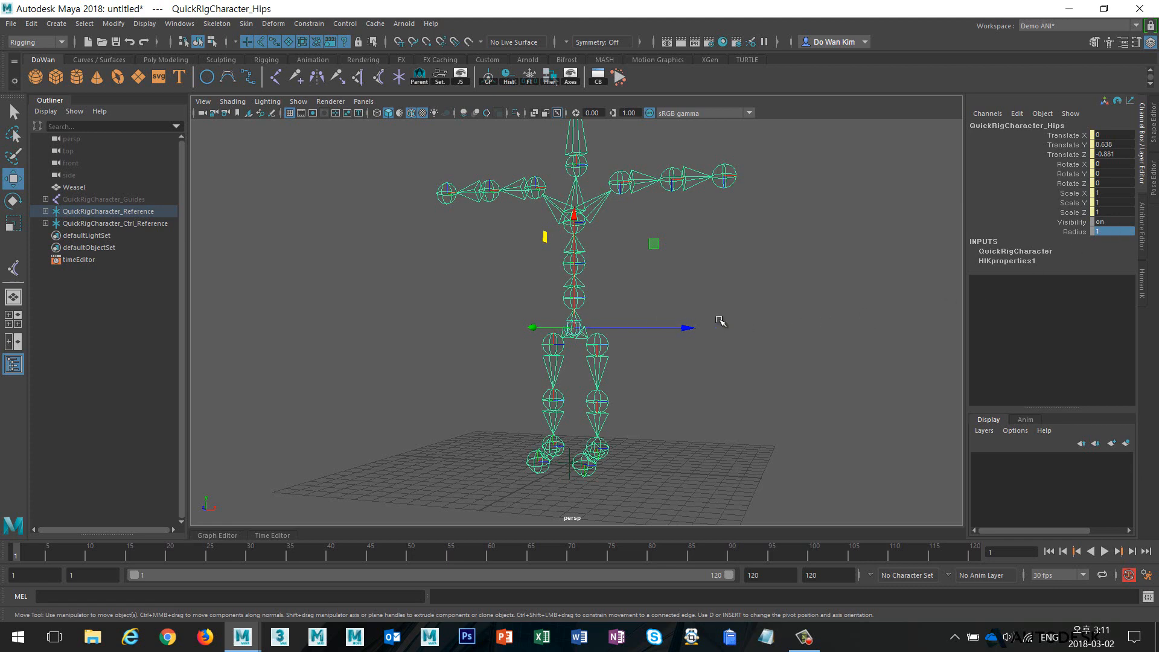
pyautogui.hotkey('ctrl', 'z')
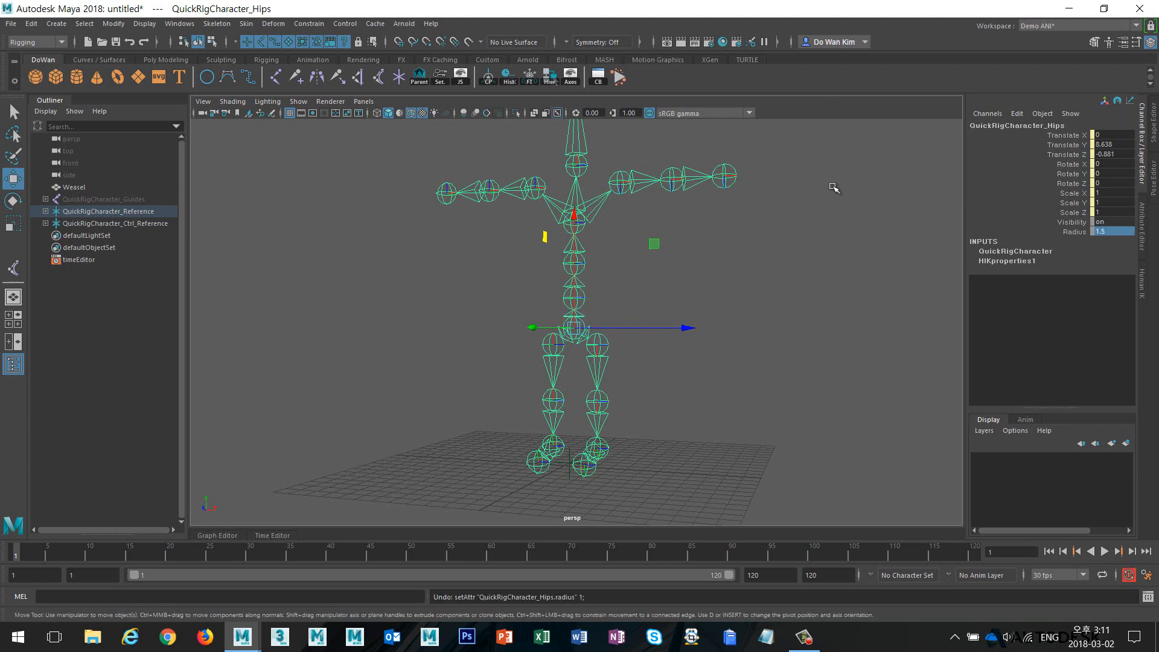
# - Expand the QuickRigCharacter_Reference hierarchy and examine the hips, left leg, right leg and spine joints by selecting them in turn
pyautogui.click(834, 188)
pyautogui.click(575, 329)
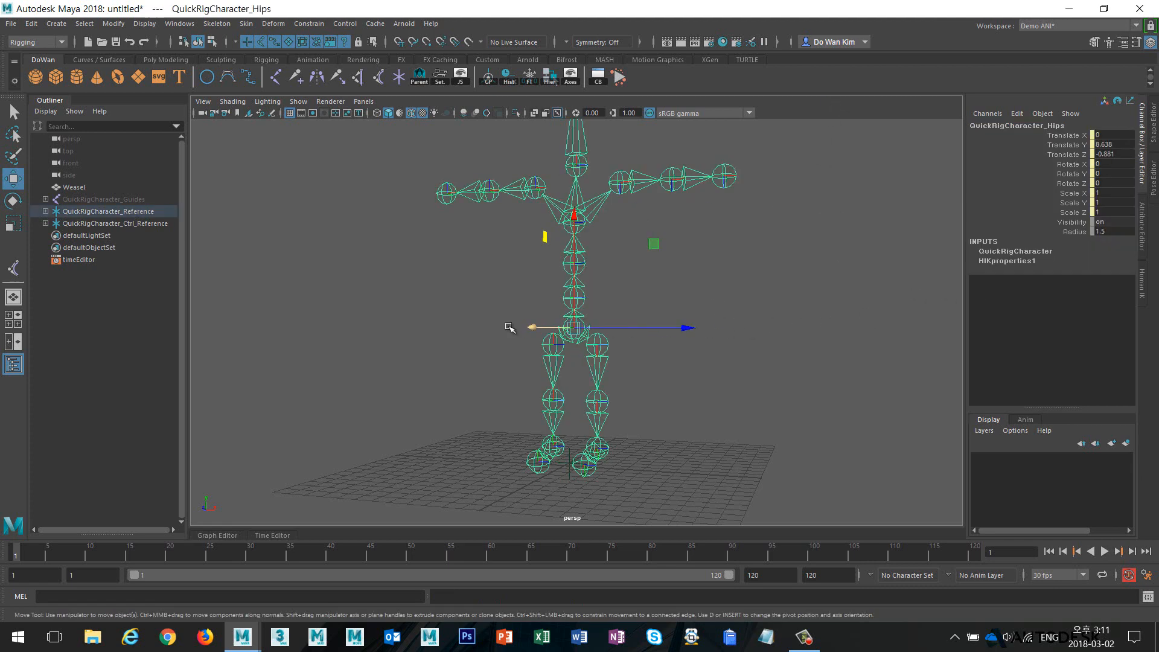
pyautogui.click(45, 211)
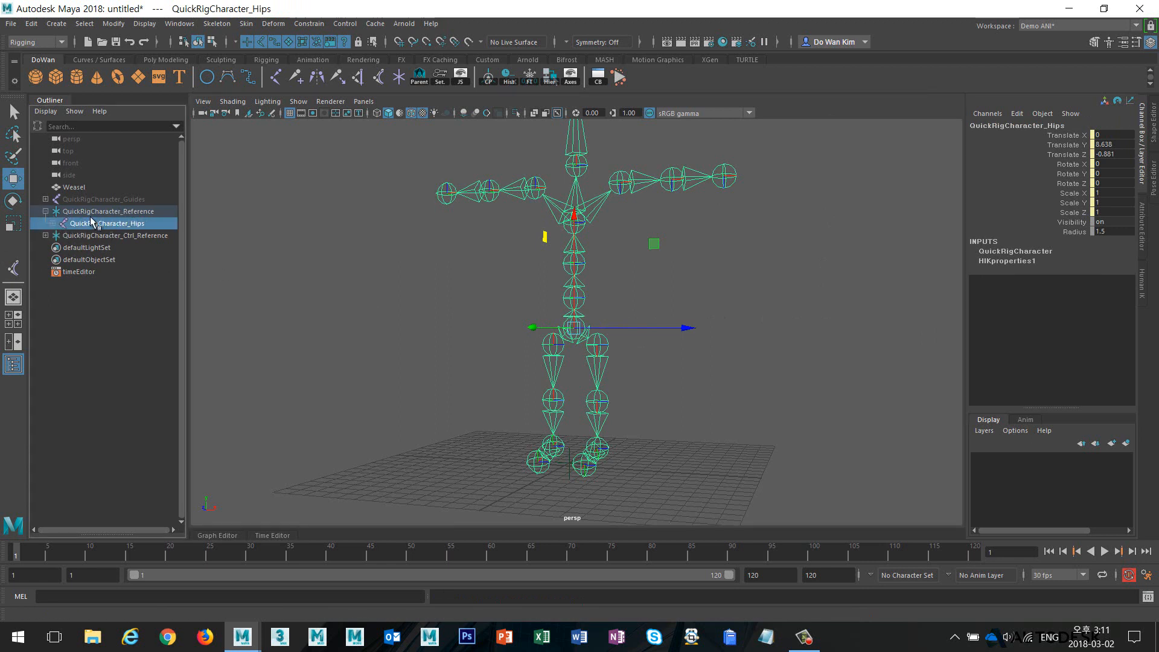
pyautogui.click(52, 223)
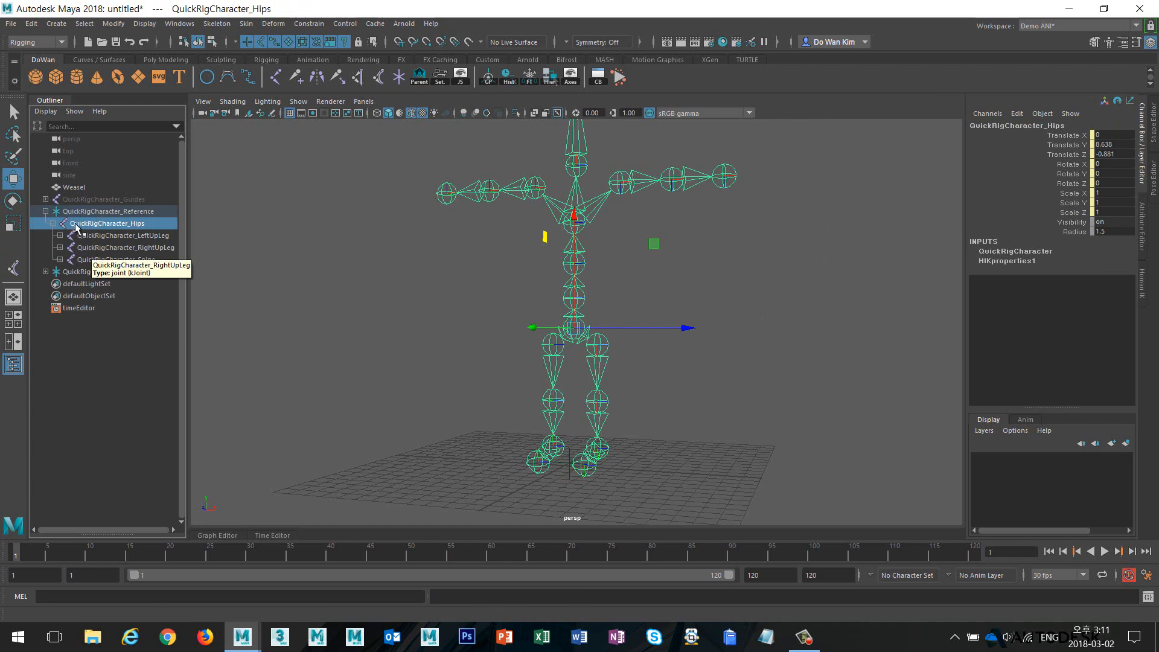
pyautogui.click(94, 236)
pyautogui.click(88, 224)
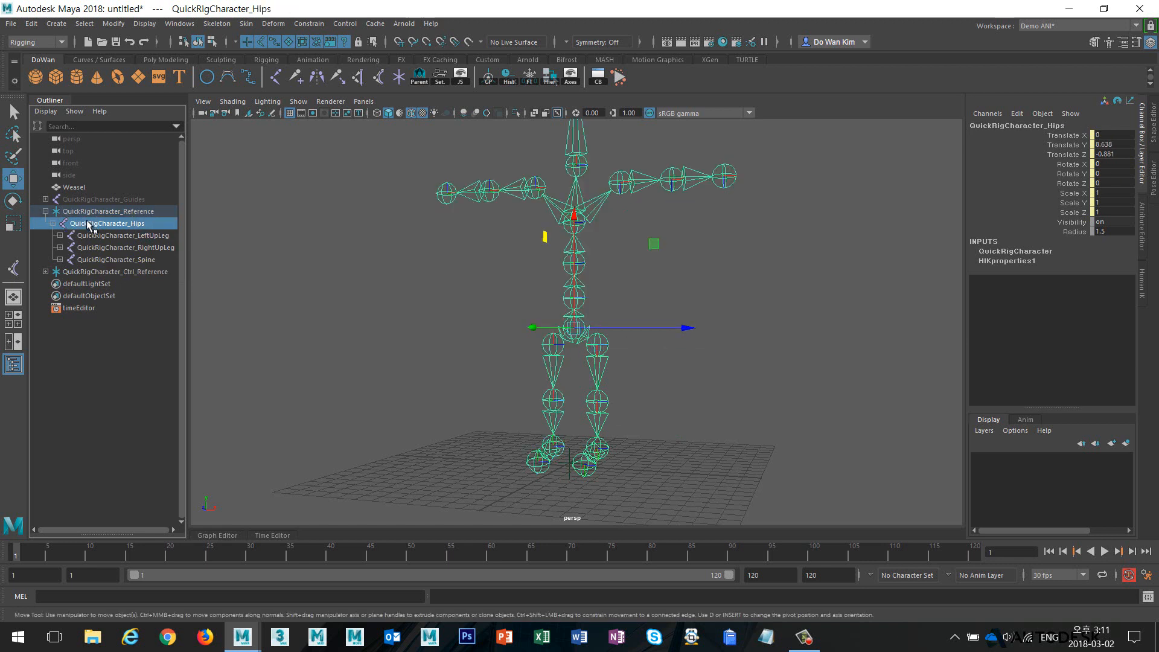
pyautogui.click(117, 237)
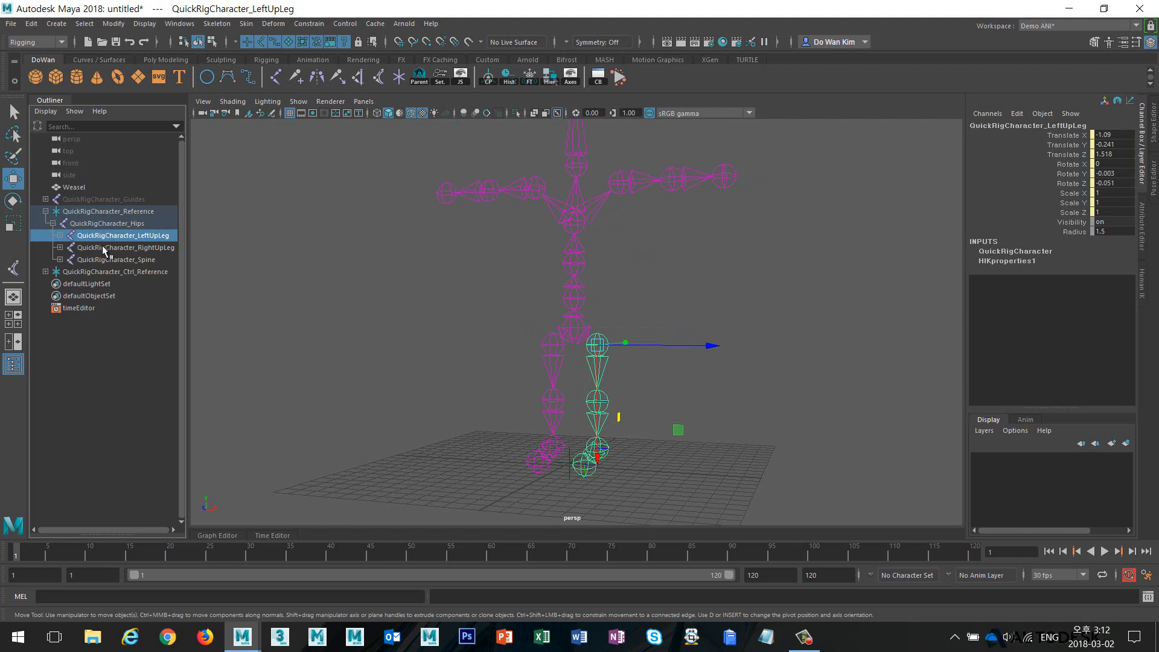
pyautogui.click(102, 247)
pyautogui.click(104, 259)
pyautogui.click(105, 236)
pyautogui.click(103, 224)
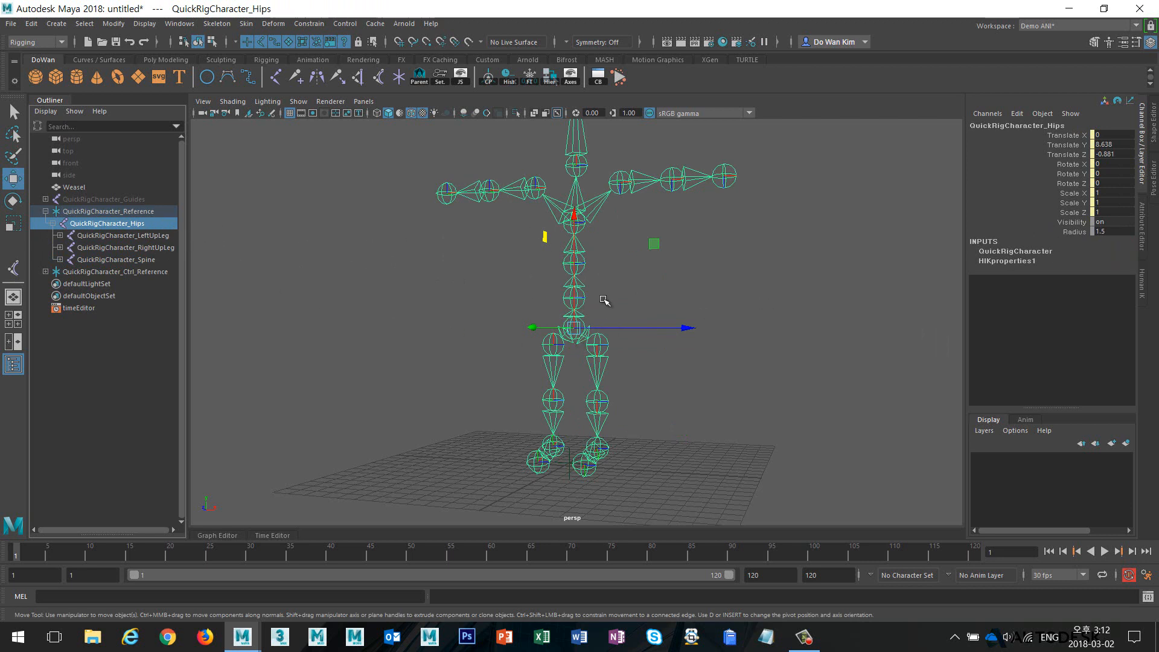
# - Try selecting the full joint hierarchy under the hips, check the left arm and forearm joints, and clear the selection
pyautogui.click(85, 24)
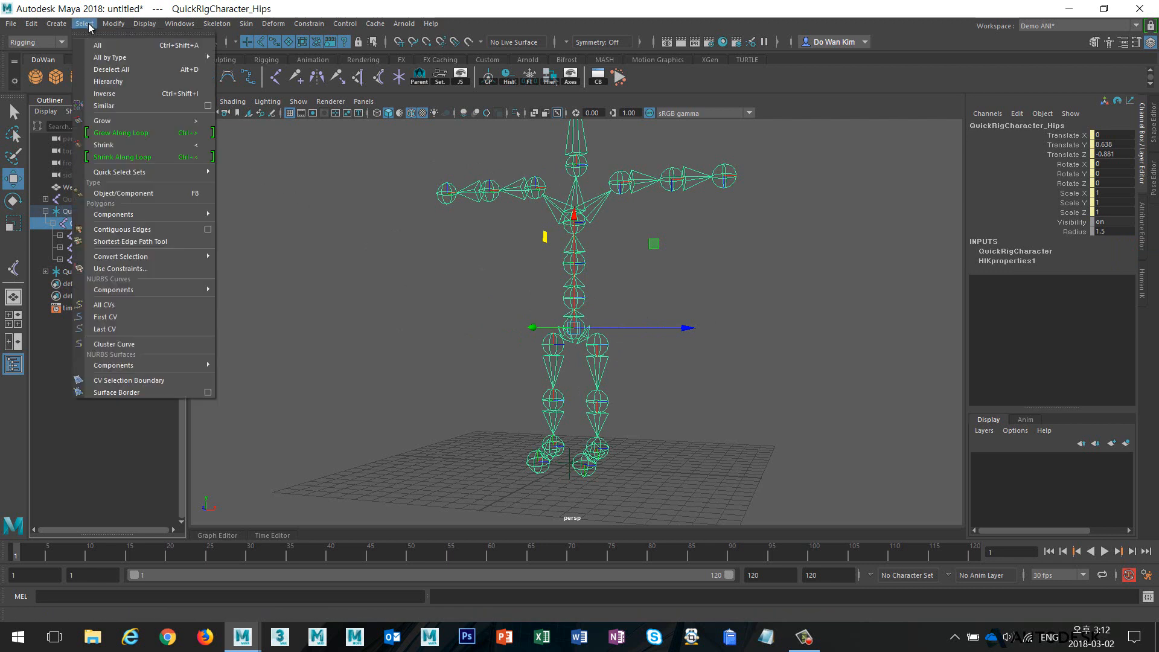
pyautogui.click(154, 81)
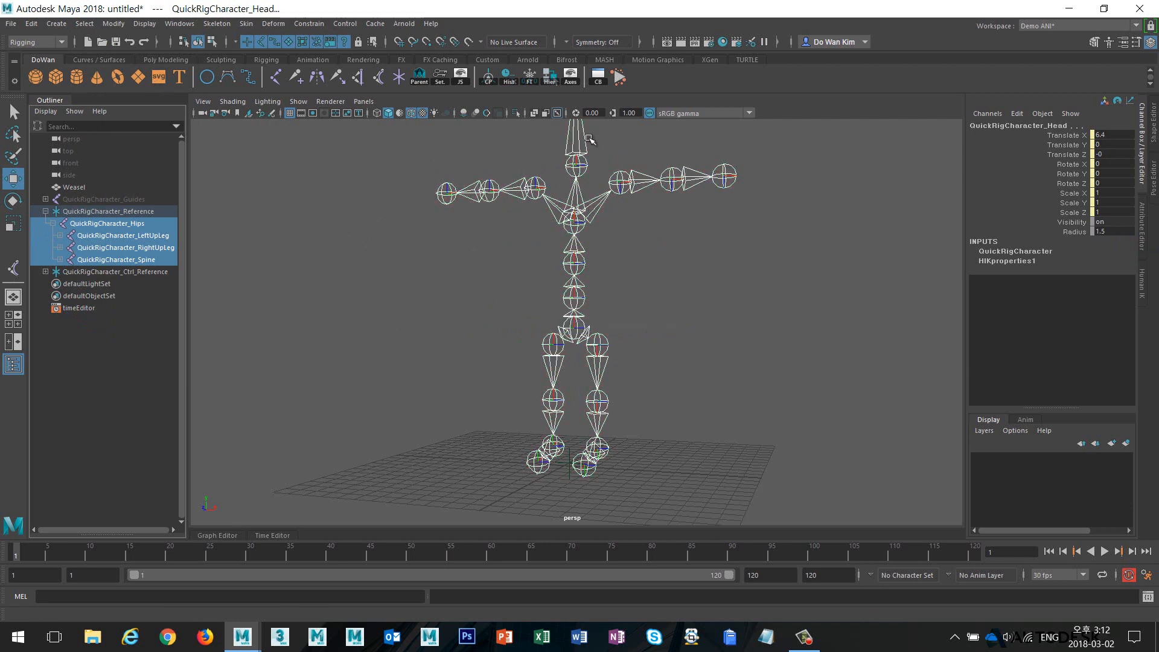
pyautogui.click(718, 306)
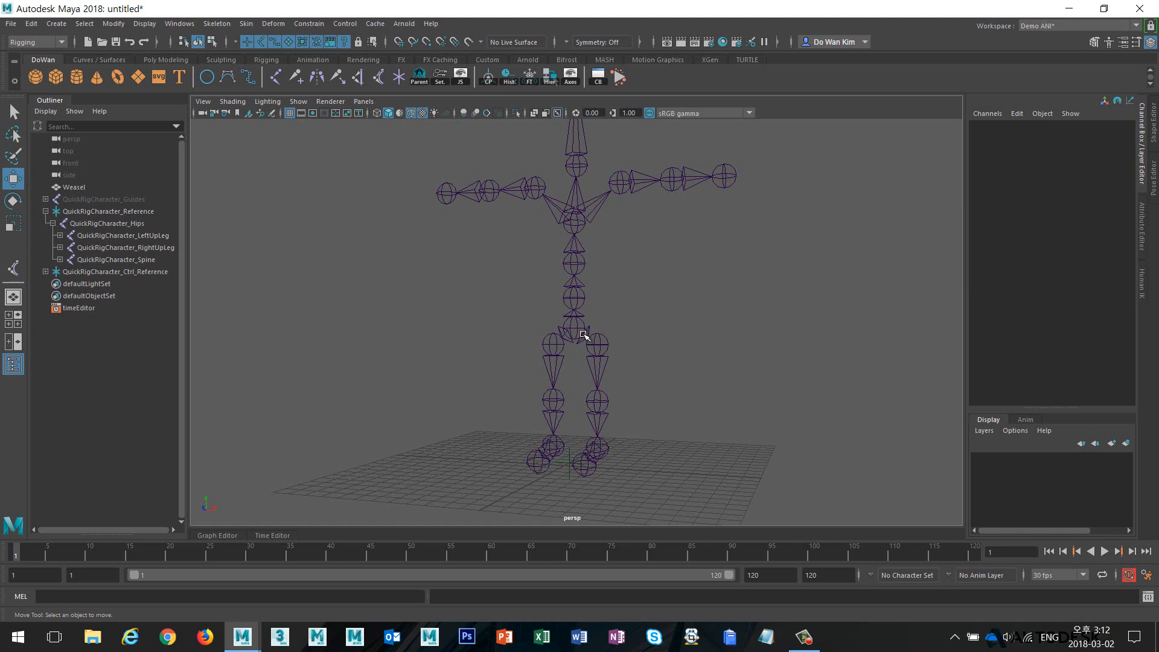
pyautogui.keyDown('alt'); pyautogui.moveTo(671, 300); pyautogui.dragTo(640, 338, button='middle'); pyautogui.keyUp('alt')
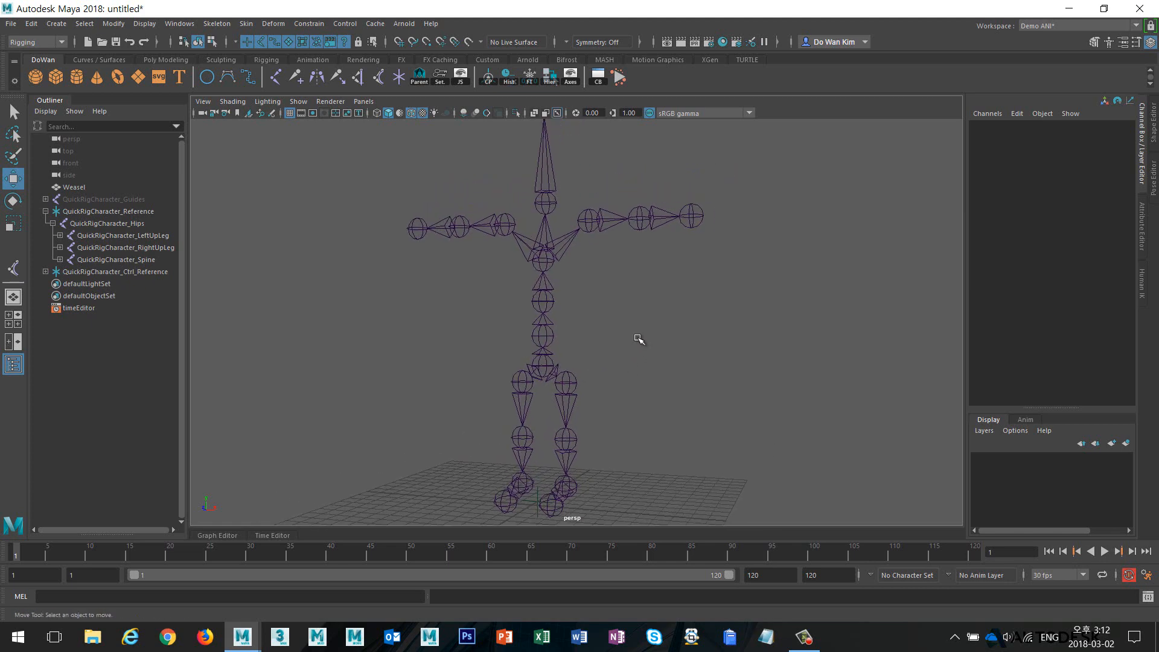
pyautogui.click(545, 366)
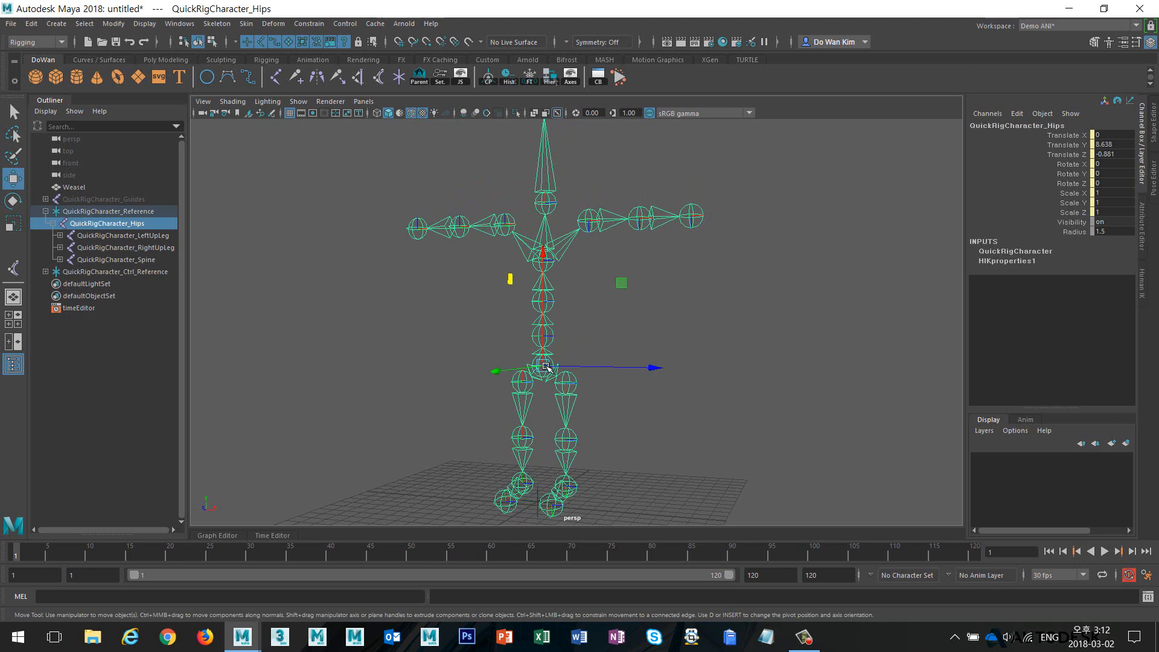
pyautogui.click(591, 223)
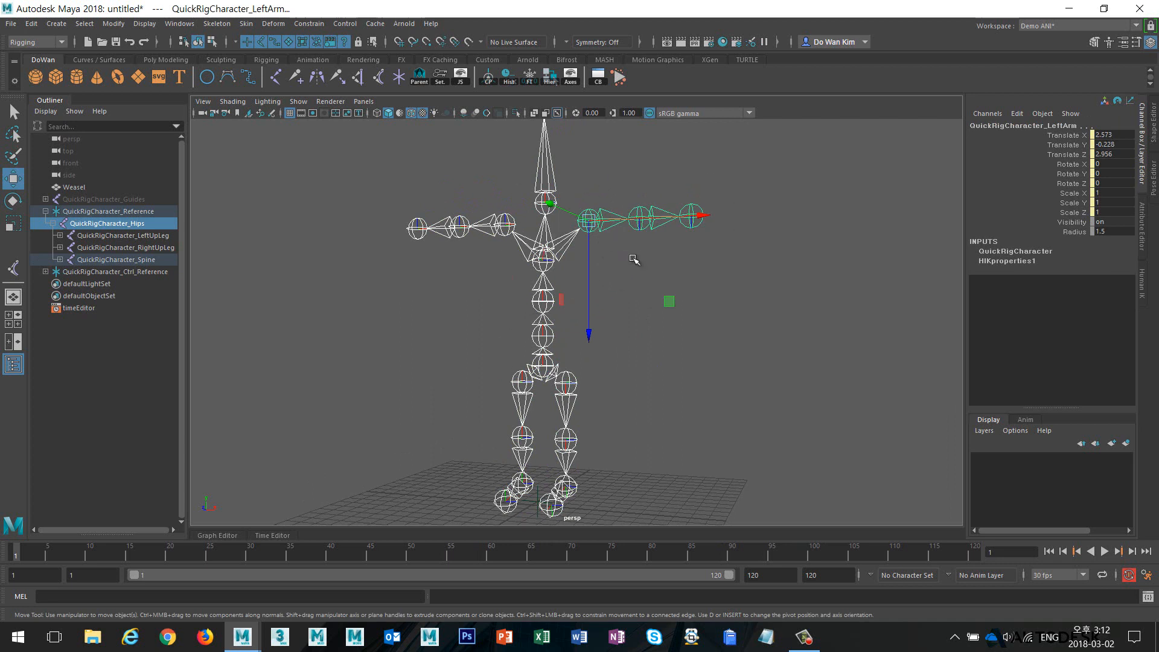
pyautogui.click(642, 227)
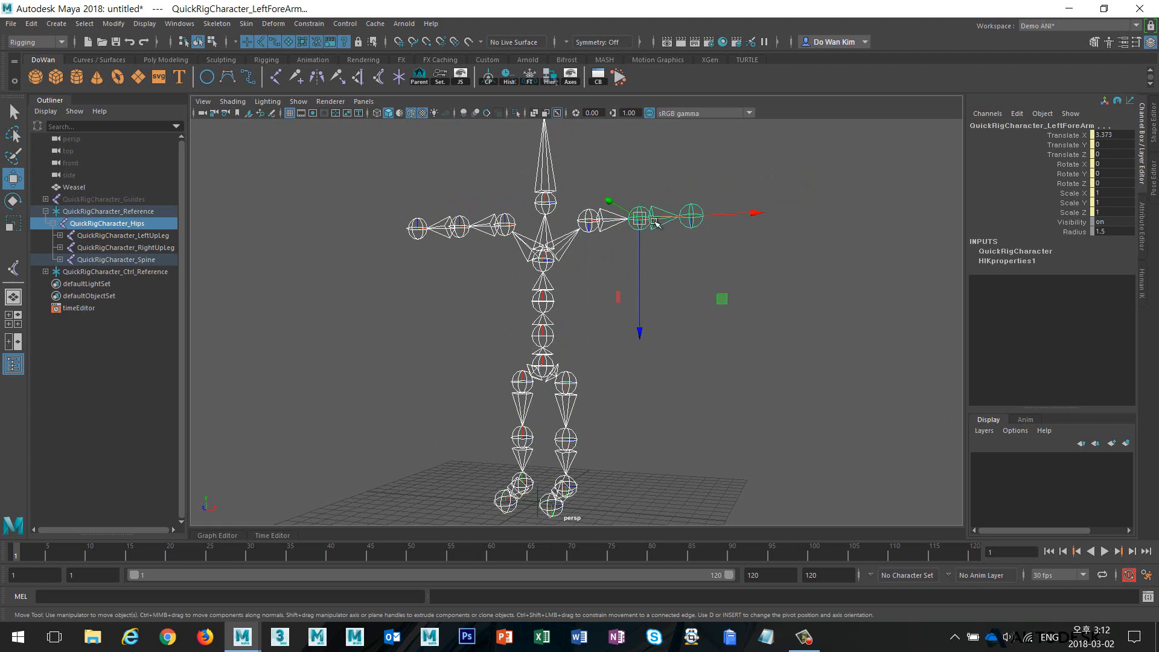
pyautogui.click(760, 390)
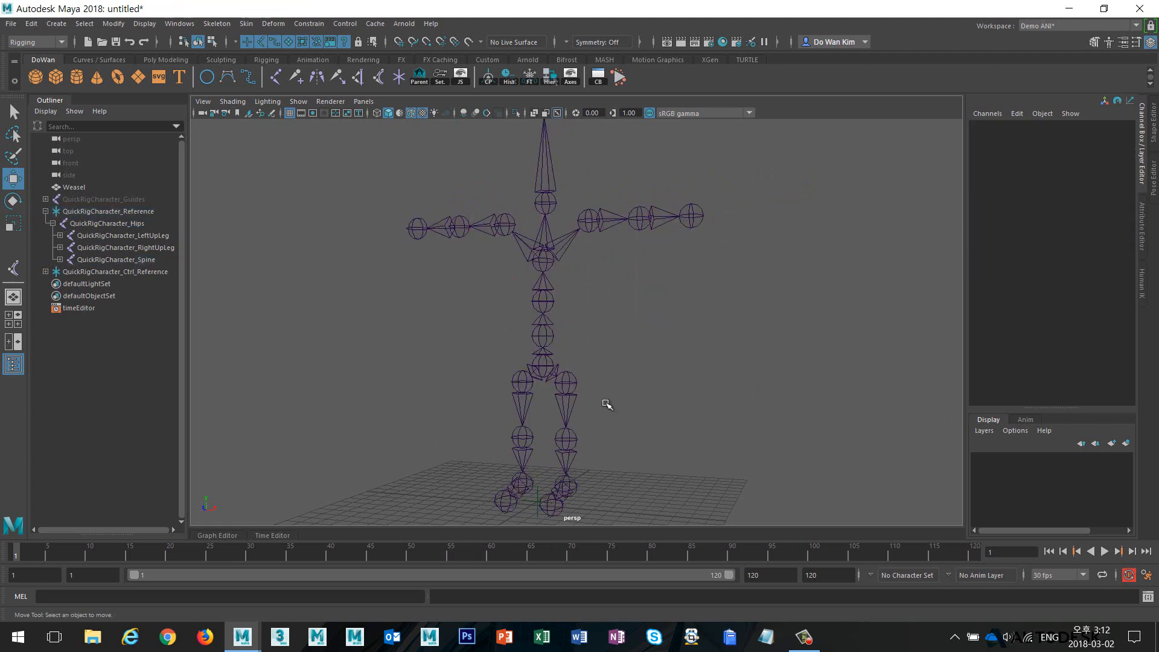
# - Select the hips joint with its whole hierarchy and set the radius of all joints to 1
pyautogui.click(543, 366)
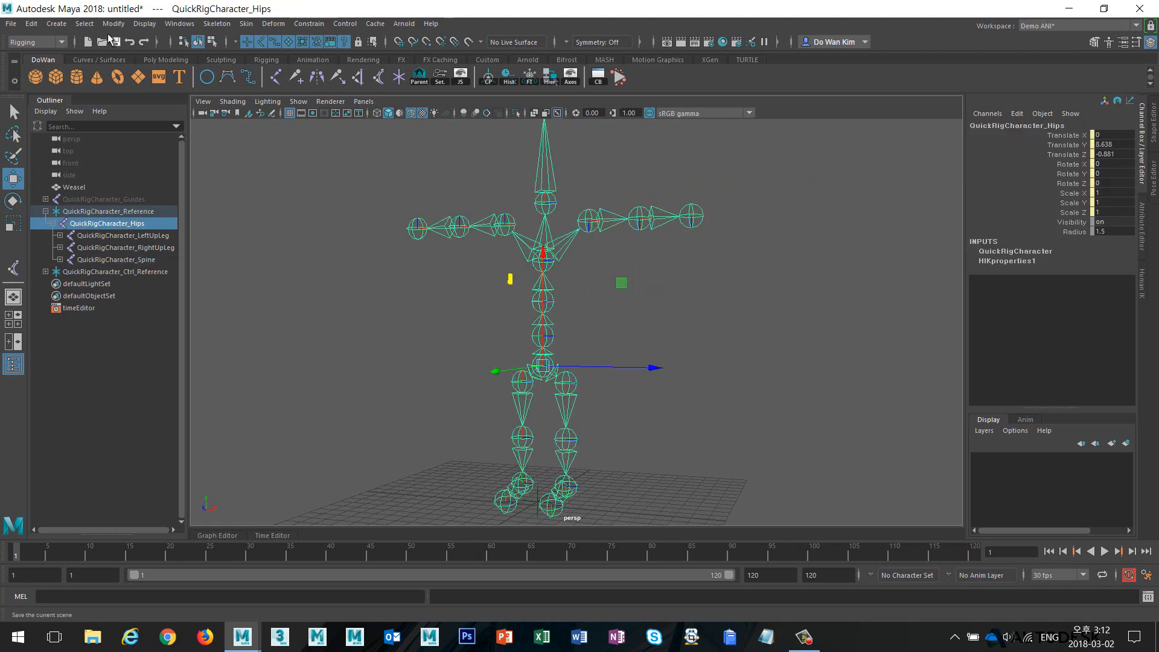
pyautogui.click(83, 24)
pyautogui.click(112, 81)
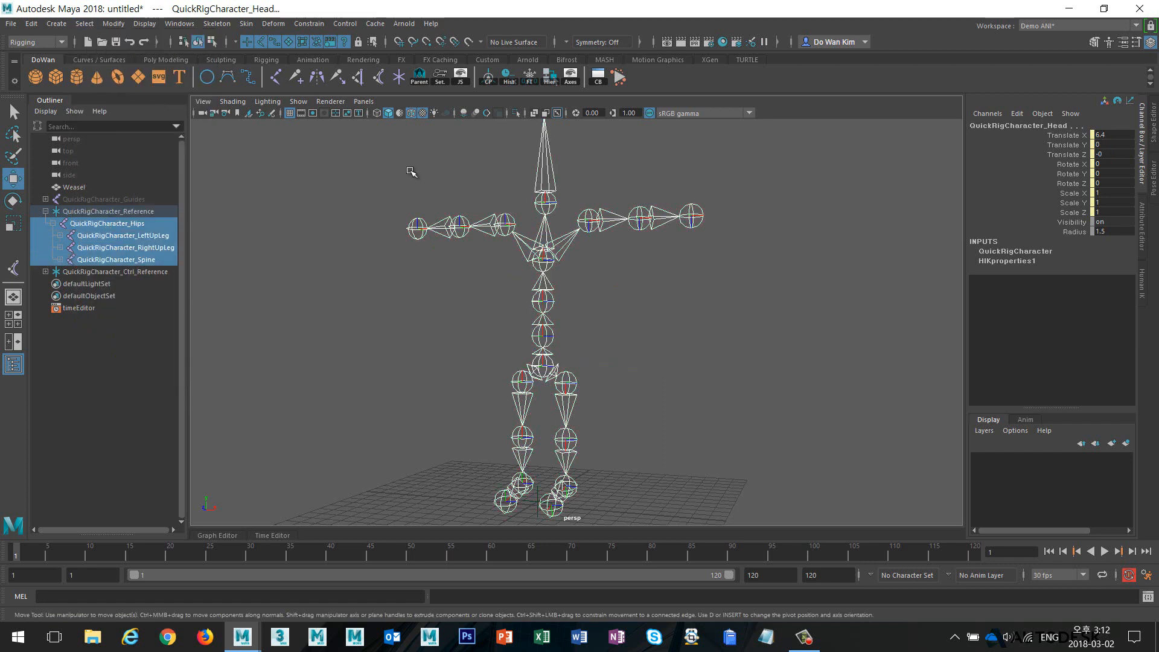
pyautogui.doubleClick(1123, 232)
pyautogui.press('Return')
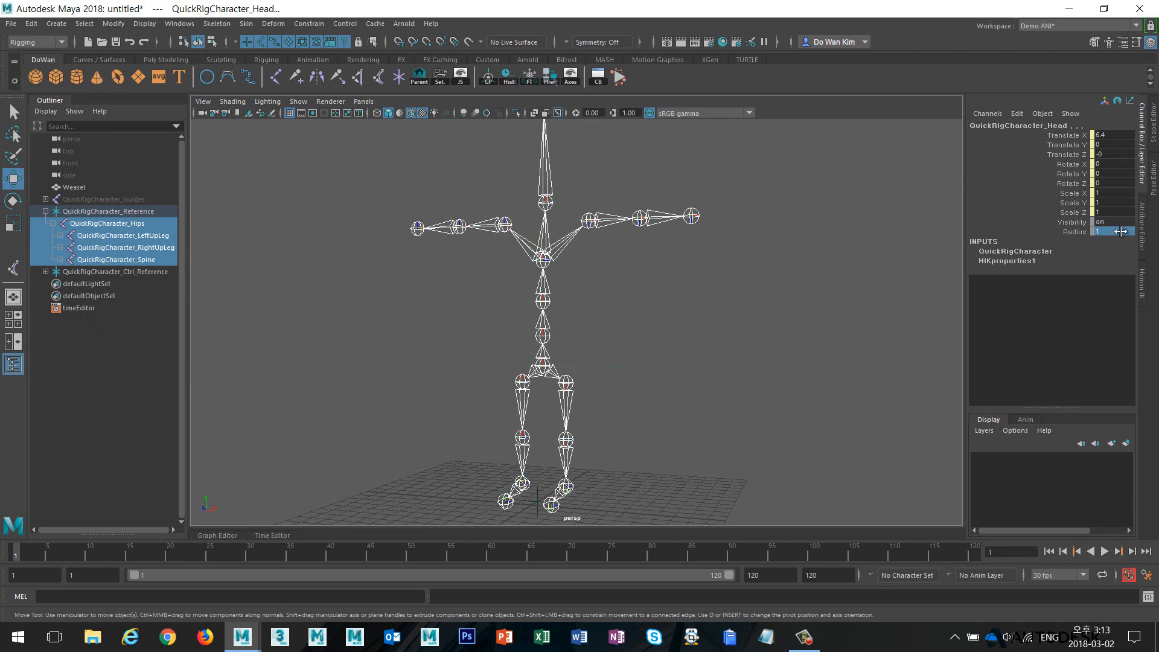
pyautogui.click(834, 195)
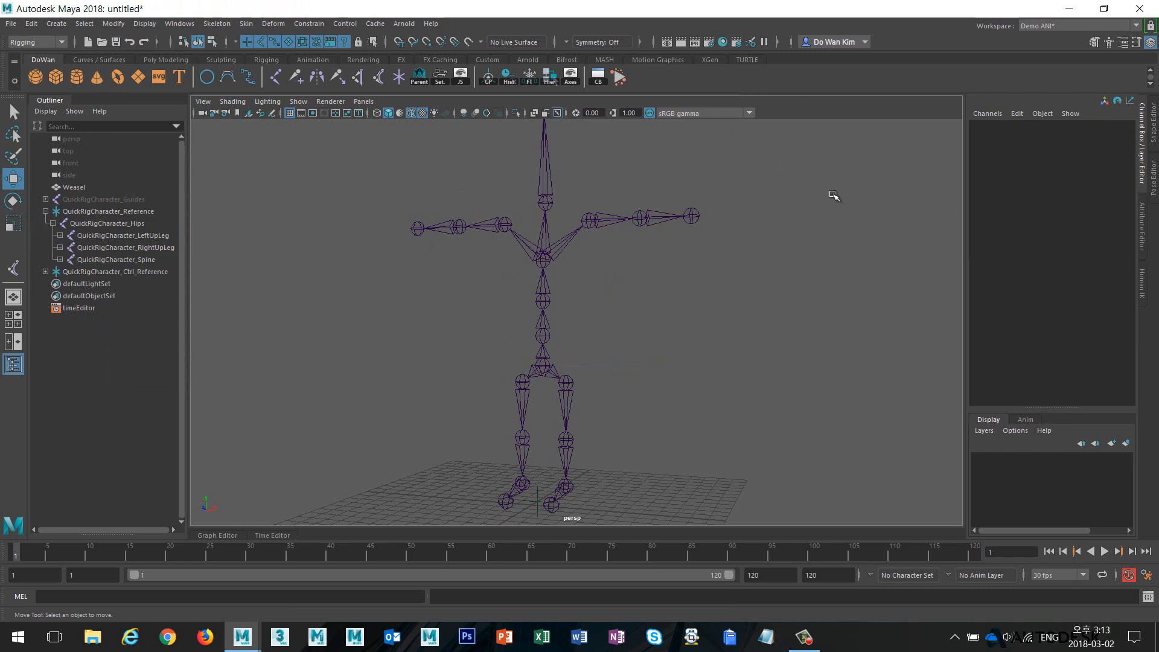
pyautogui.hotkey('ctrl', 'z')
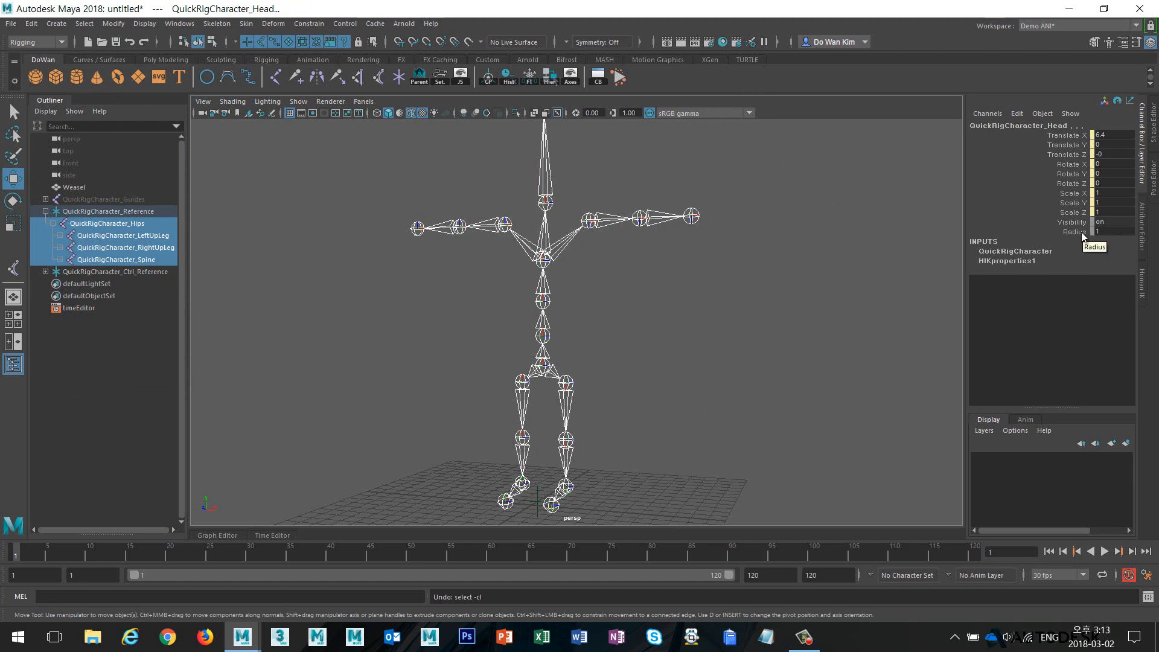
# - Set the global animation joint display size to 0.50 so the skeleton's joints draw smaller
pyautogui.click(821, 305)
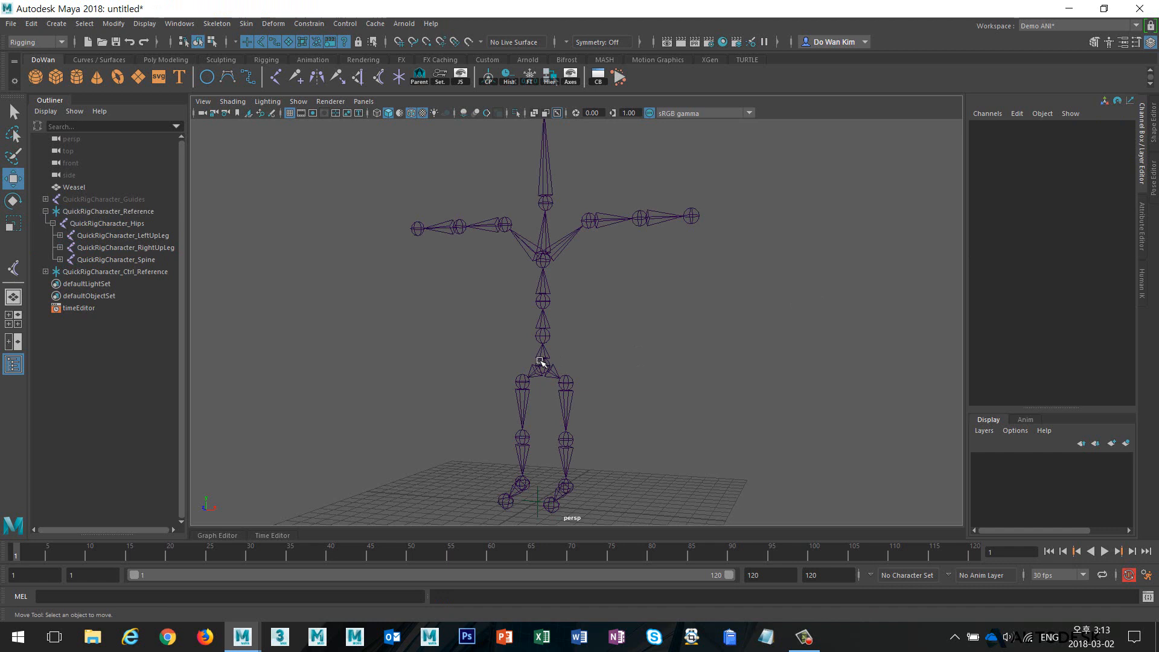
pyautogui.keyDown('alt'); pyautogui.moveTo(598, 354); pyautogui.dragTo(644, 272); pyautogui.keyUp('alt')
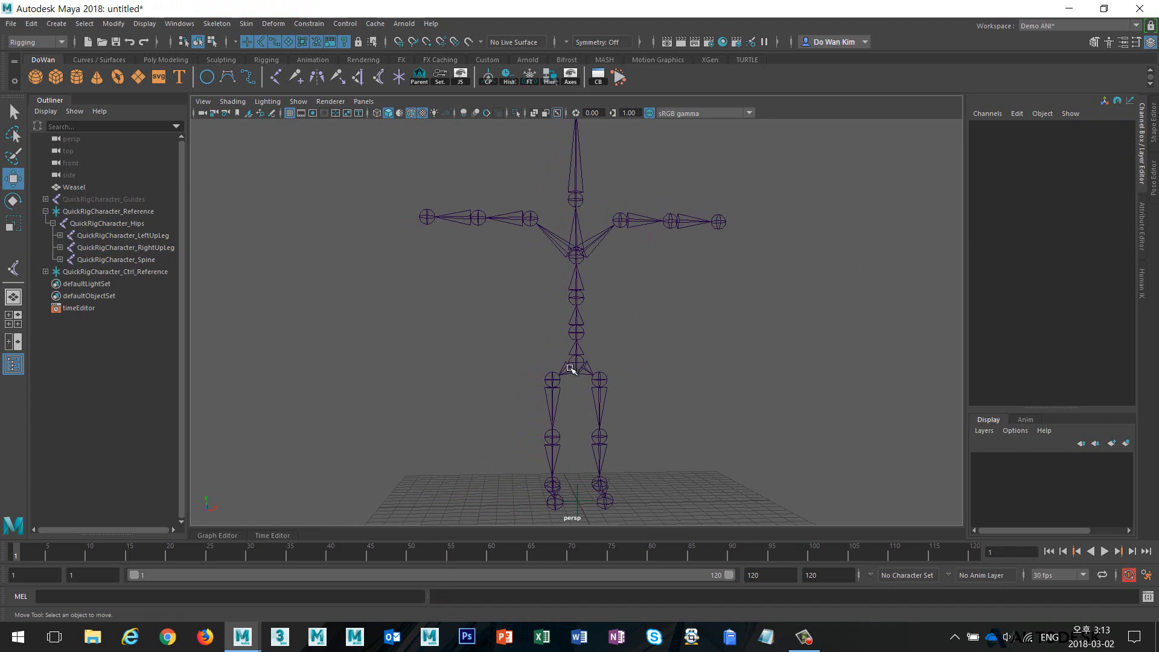
pyautogui.keyDown('alt'); pyautogui.moveTo(668, 313); pyautogui.dragTo(626, 313); pyautogui.keyUp('alt')
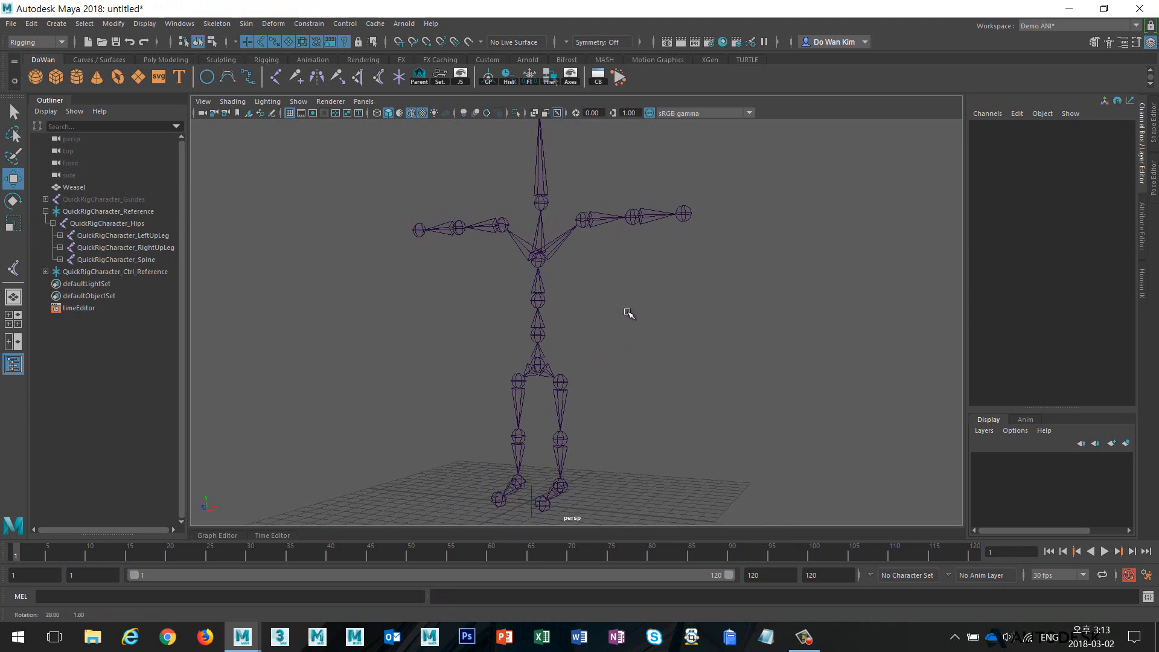
pyautogui.click(534, 361)
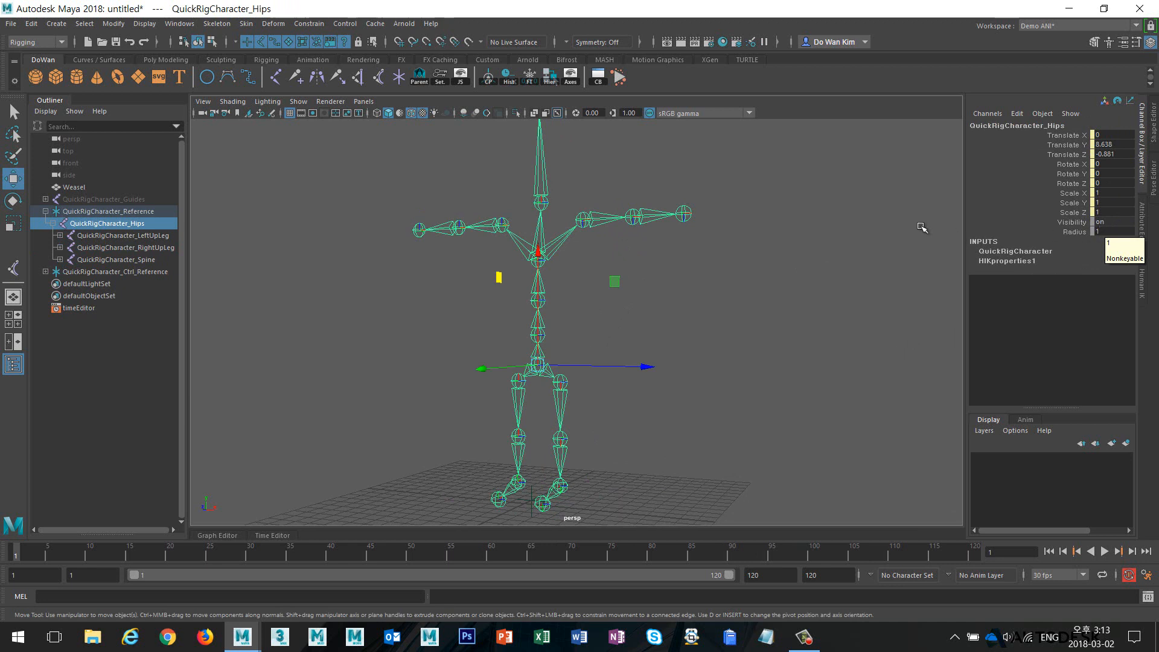
pyautogui.click(138, 24)
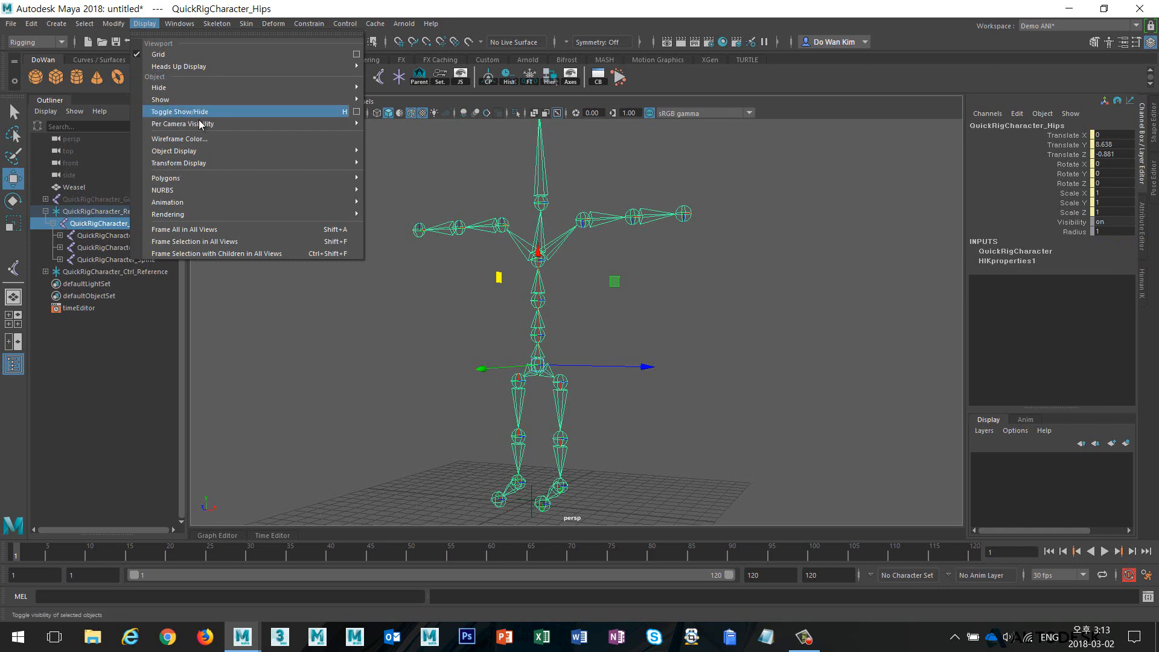
pyautogui.moveTo(303, 200)
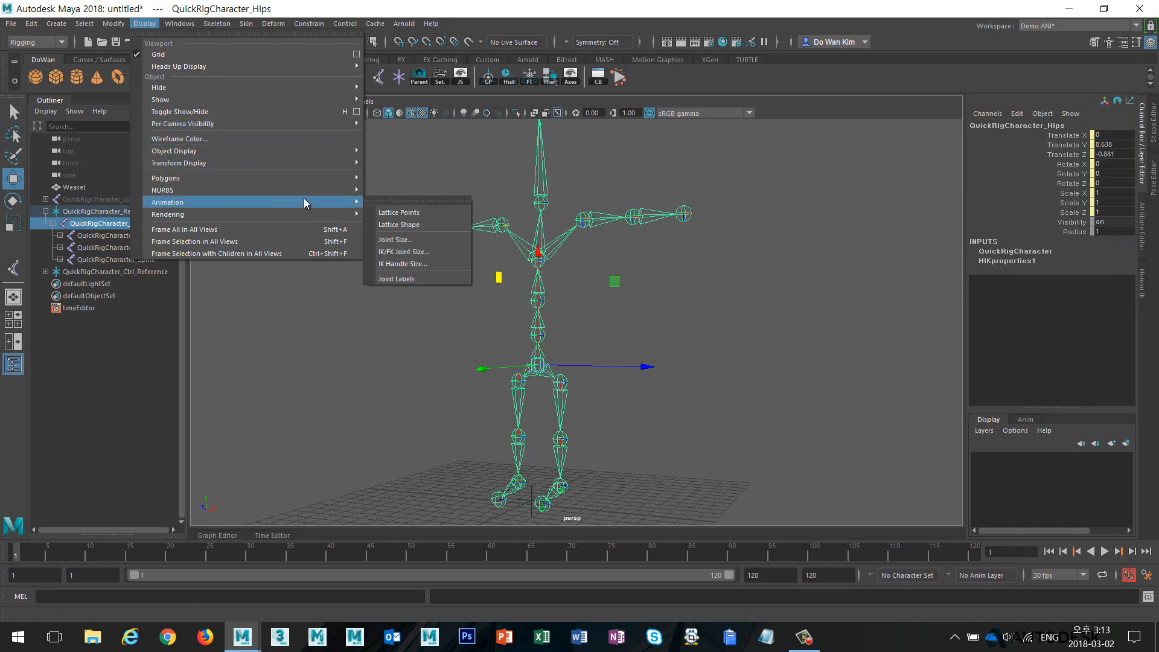
pyautogui.click(436, 240)
pyautogui.moveTo(431, 223); pyautogui.dragTo(426, 249)
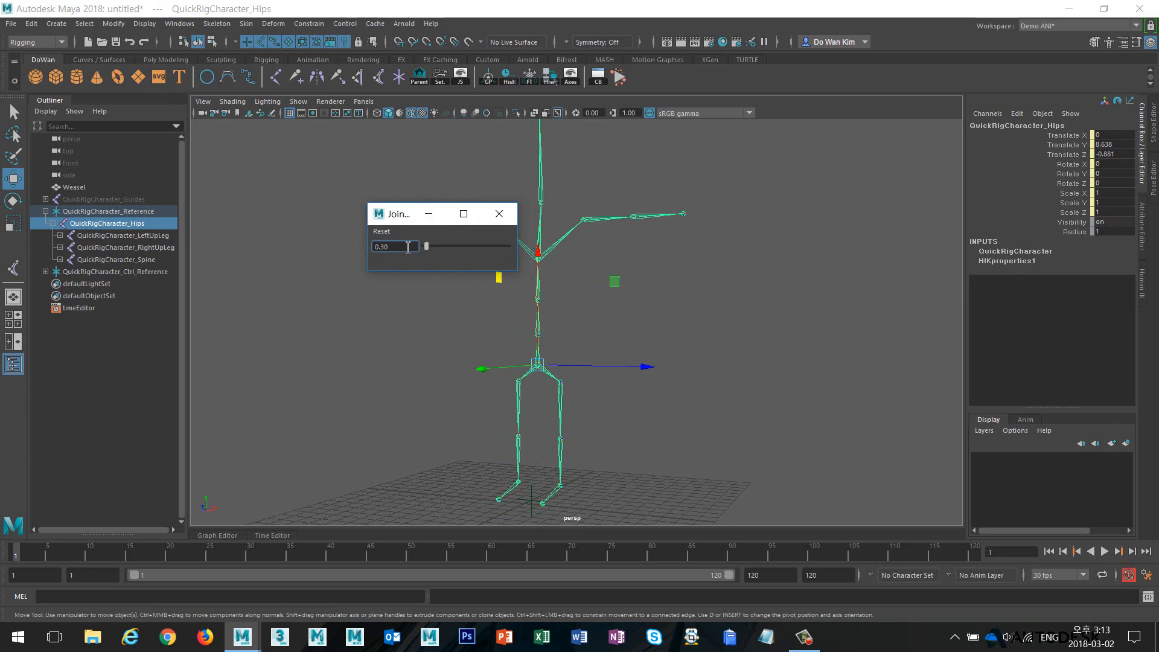
pyautogui.press('Return')
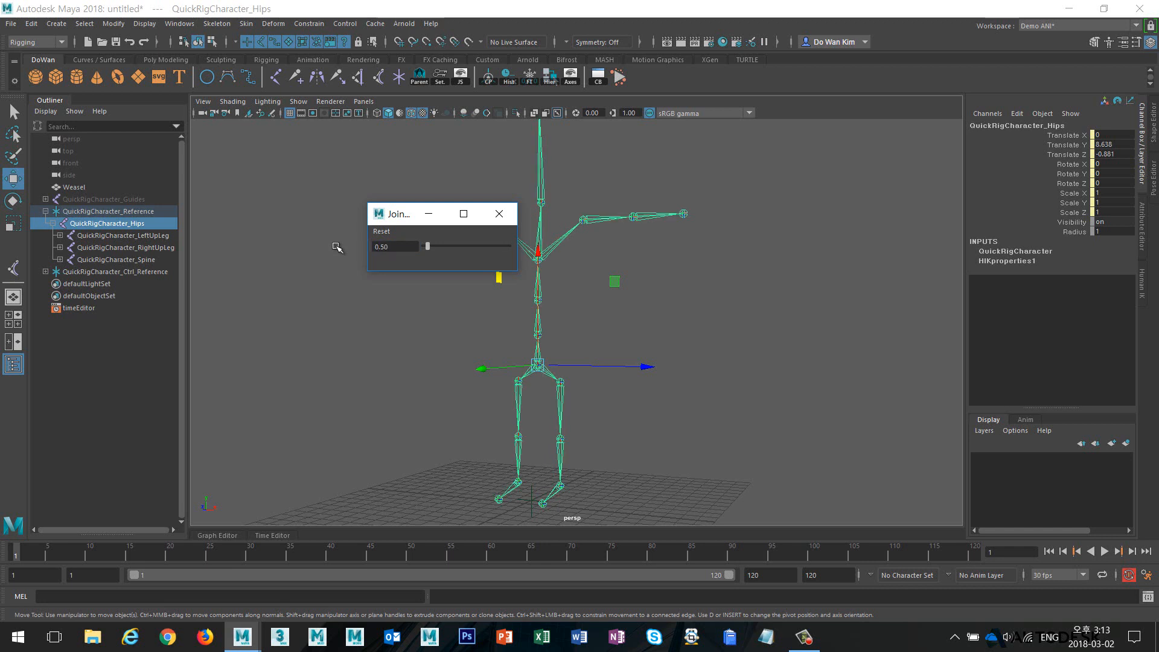
pyautogui.click(499, 214)
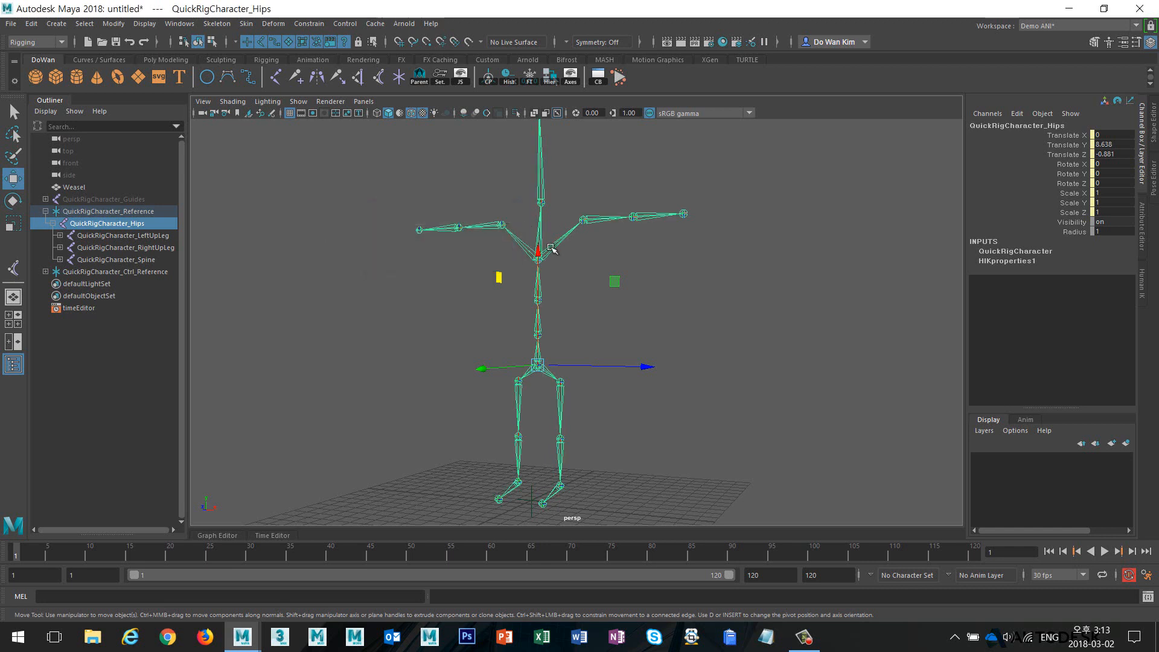
# - Move the current time to frame 95 and turn polygon display back on in the perspective view
pyautogui.click(751, 353)
pyautogui.click(774, 558)
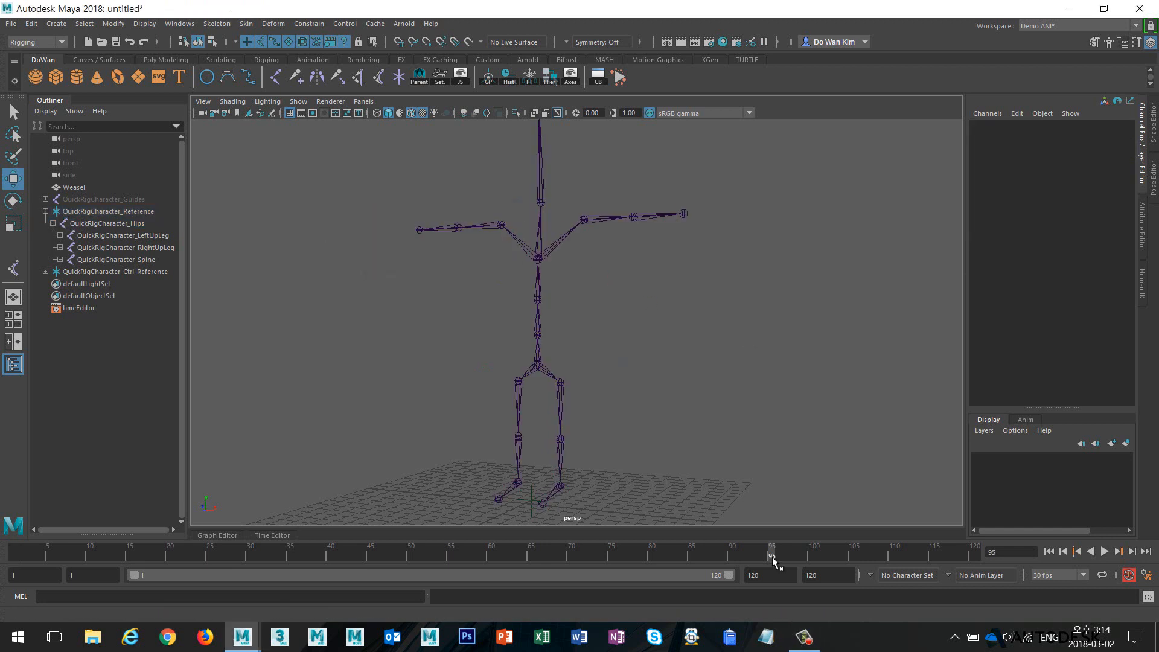
pyautogui.keyDown('alt'); pyautogui.moveTo(754, 417); pyautogui.dragTo(602, 375); pyautogui.keyUp('alt')
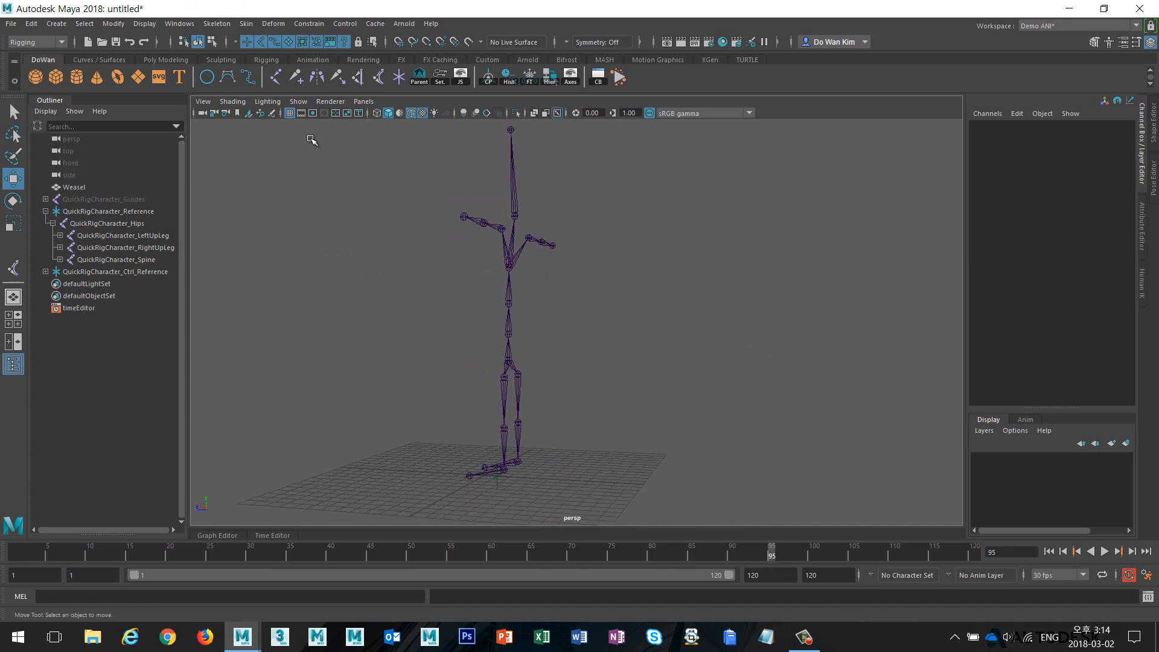
pyautogui.click(297, 103)
pyautogui.click(312, 139)
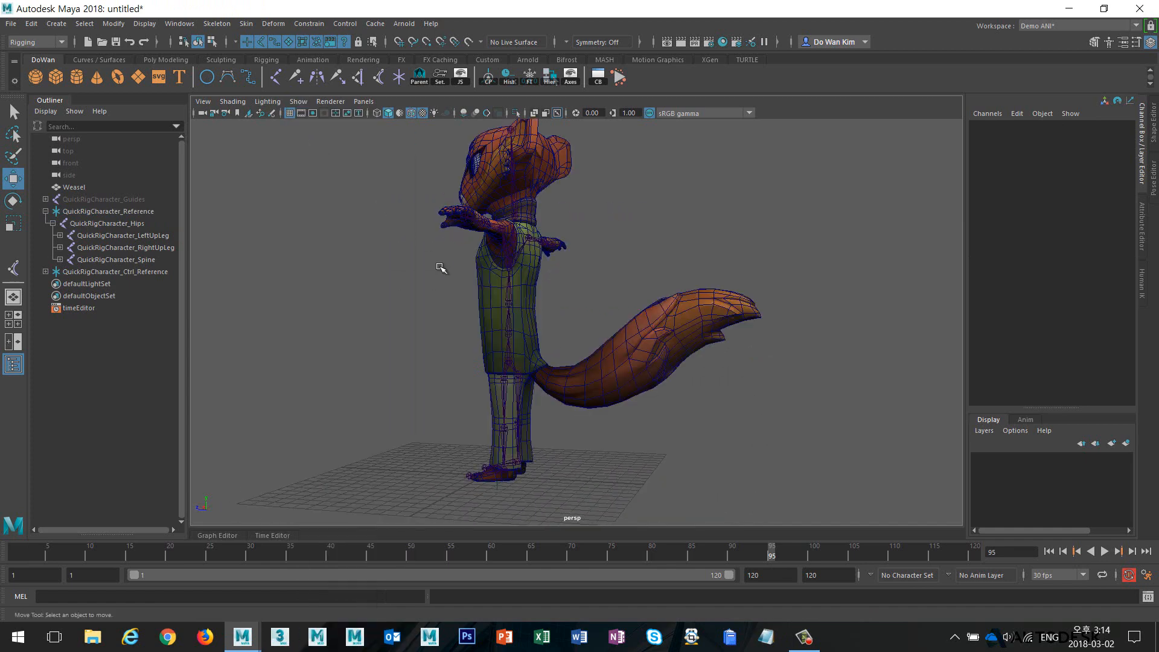
# - In the side view, create a chain of five joints through the tail, from its base at the hips to its tip
pyautogui.keyDown('alt'); pyautogui.moveTo(426, 298); pyautogui.dragTo(517, 304); pyautogui.keyUp('alt')
pyautogui.press('space')
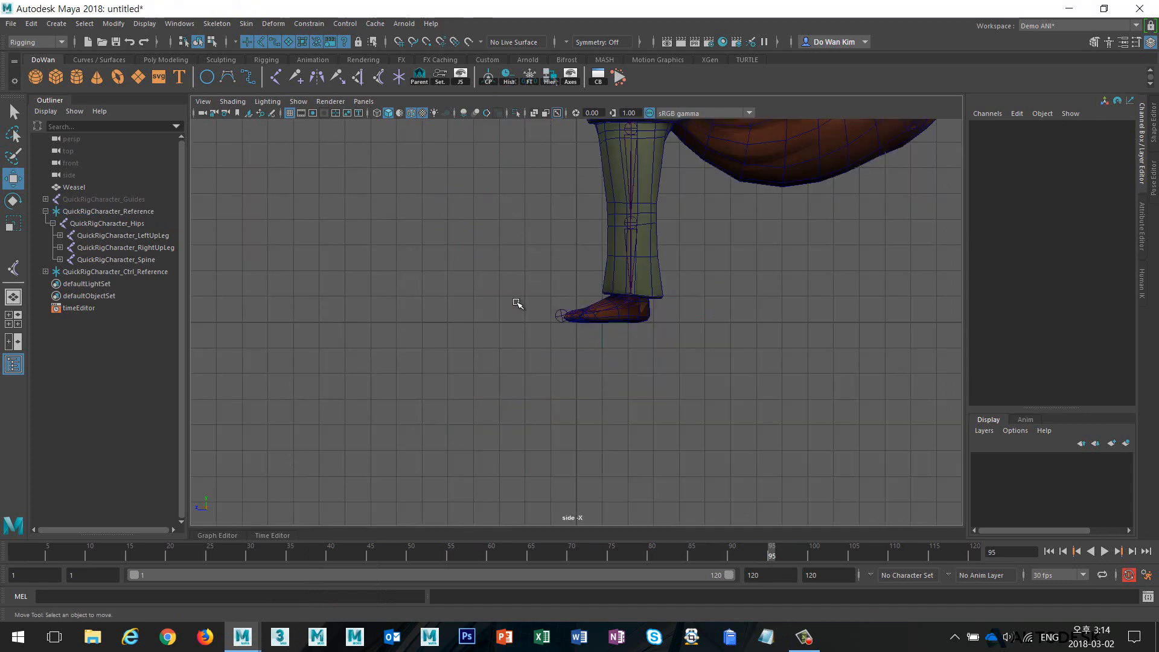
pyautogui.keyDown('alt'); pyautogui.moveTo(628, 204); pyautogui.dragTo(403, 421, button='middle'); pyautogui.keyUp('alt')
pyautogui.keyDown('alt'); pyautogui.moveTo(404, 416); pyautogui.dragTo(592, 413, button='right'); pyautogui.keyUp('alt')
pyautogui.keyDown('alt'); pyautogui.moveTo(566, 412); pyautogui.dragTo(607, 416, button='middle'); pyautogui.keyUp('alt')
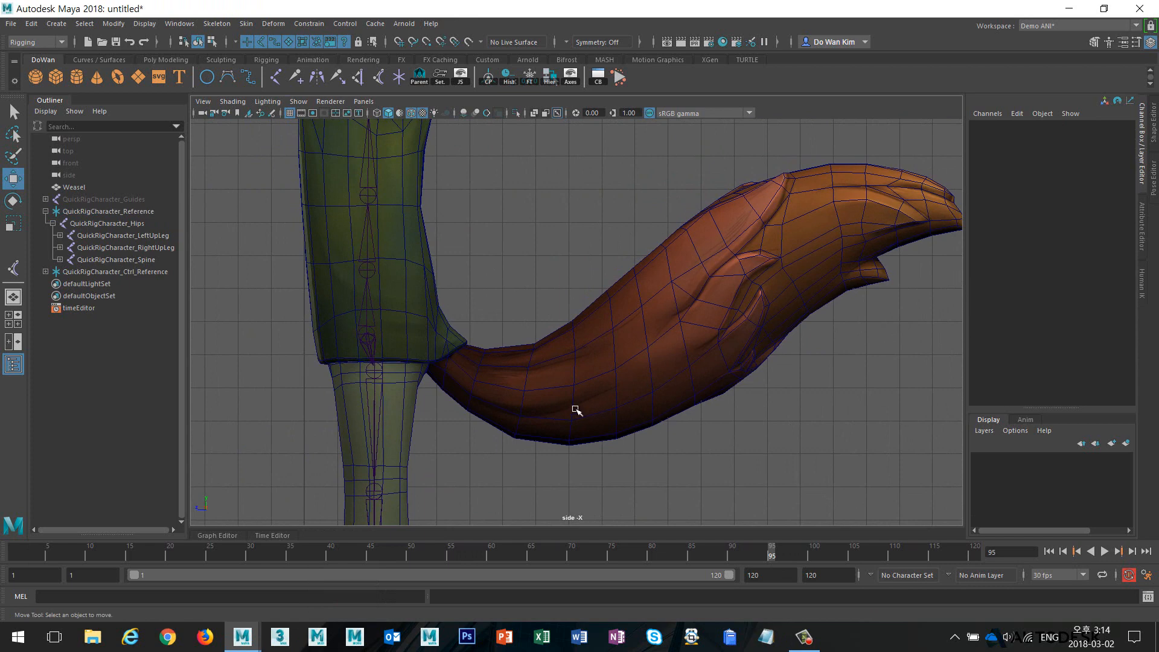
pyautogui.click(218, 24)
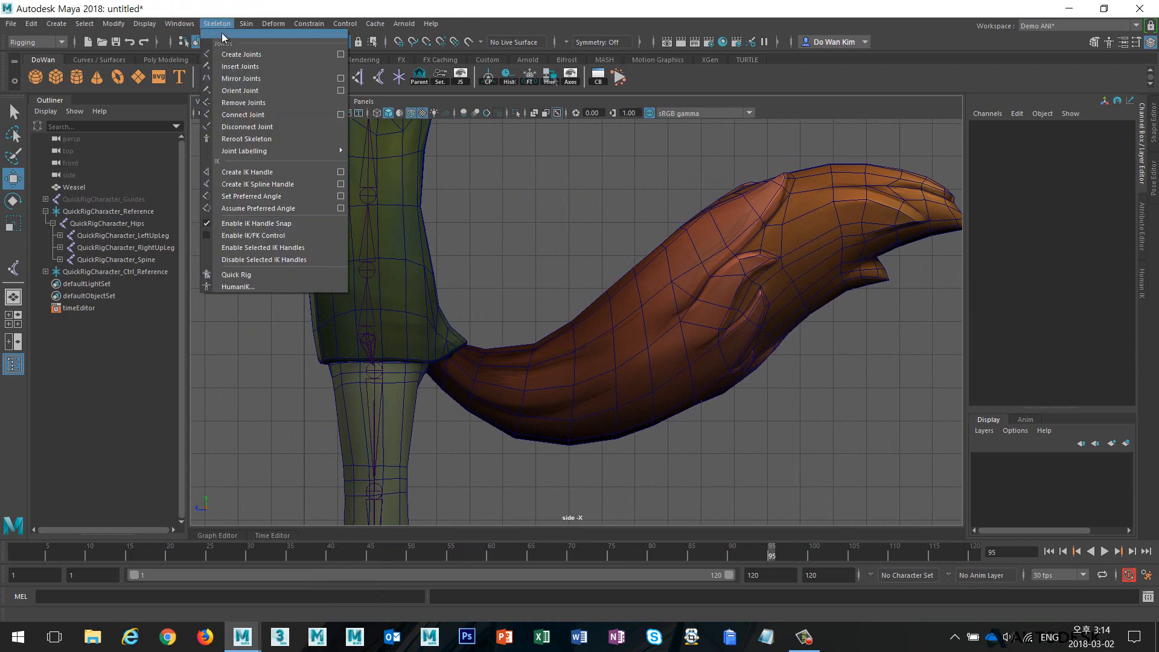
pyautogui.click(253, 55)
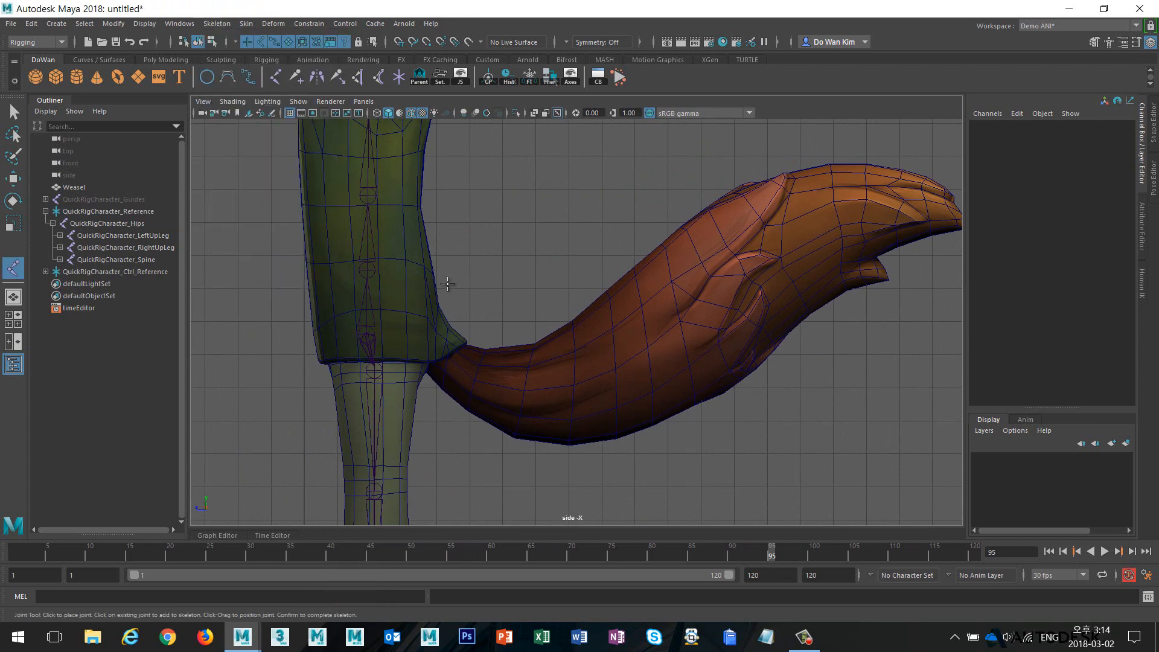
pyautogui.click(431, 344)
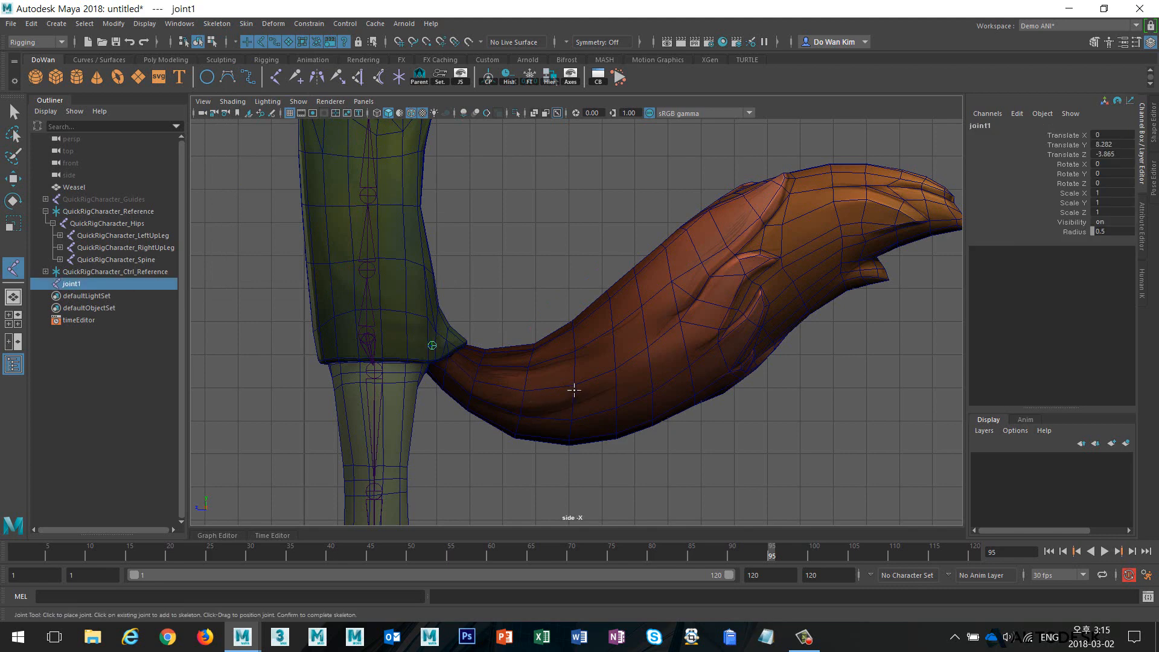
pyautogui.click(574, 391)
pyautogui.click(673, 336)
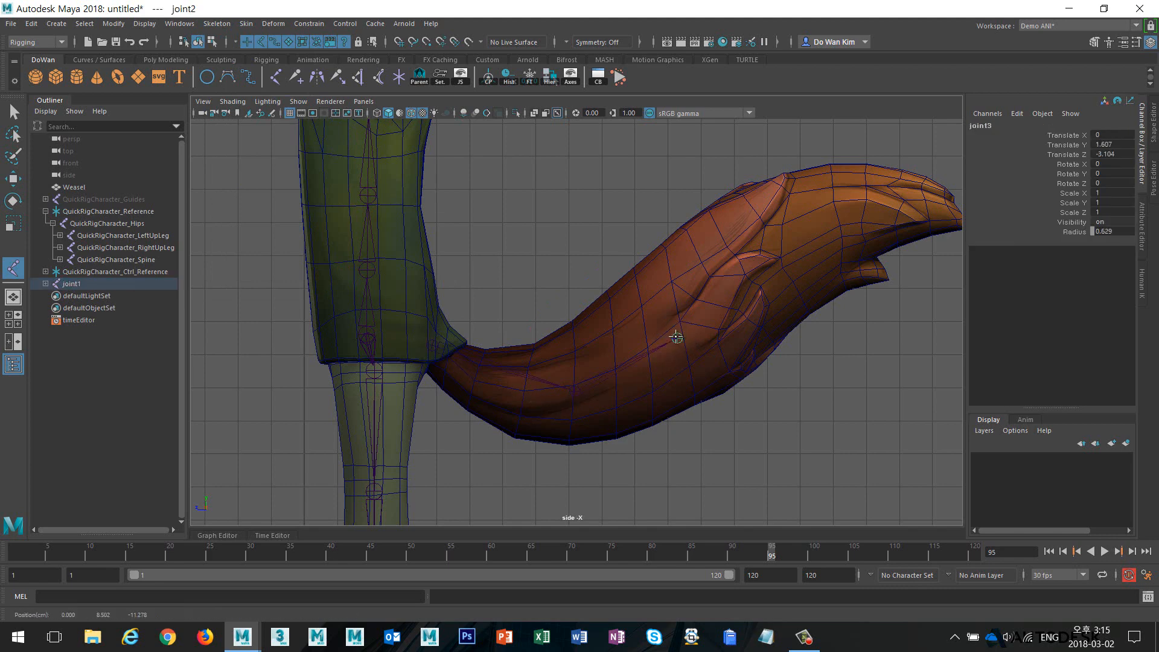
pyautogui.click(790, 242)
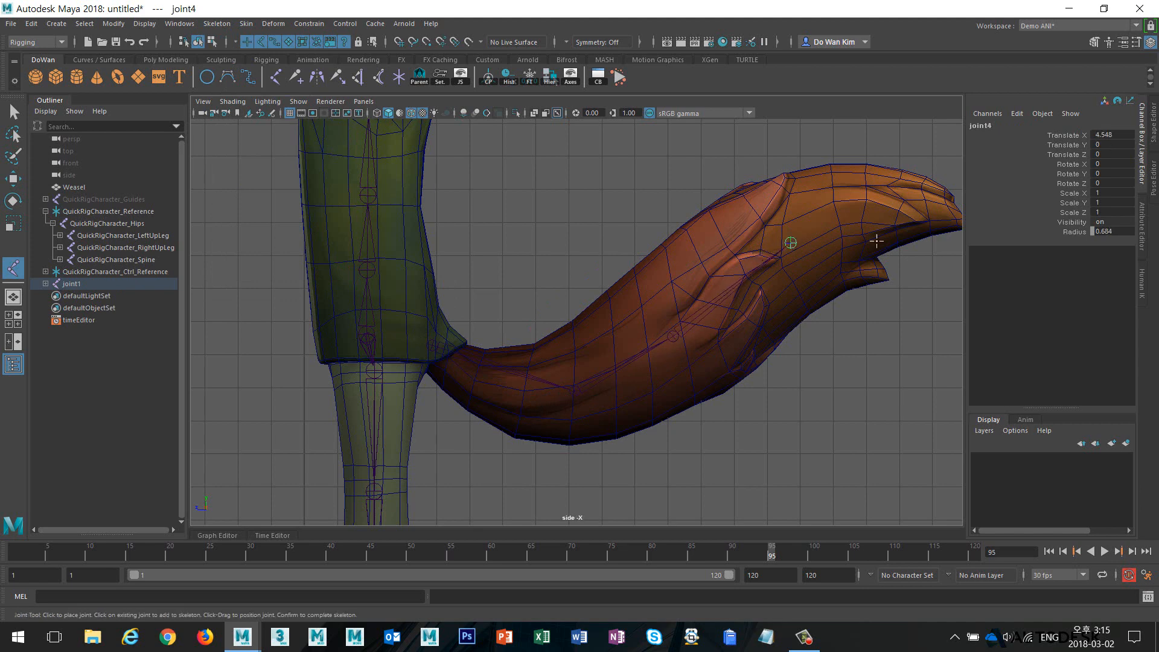
pyautogui.click(954, 211)
pyautogui.press('w')
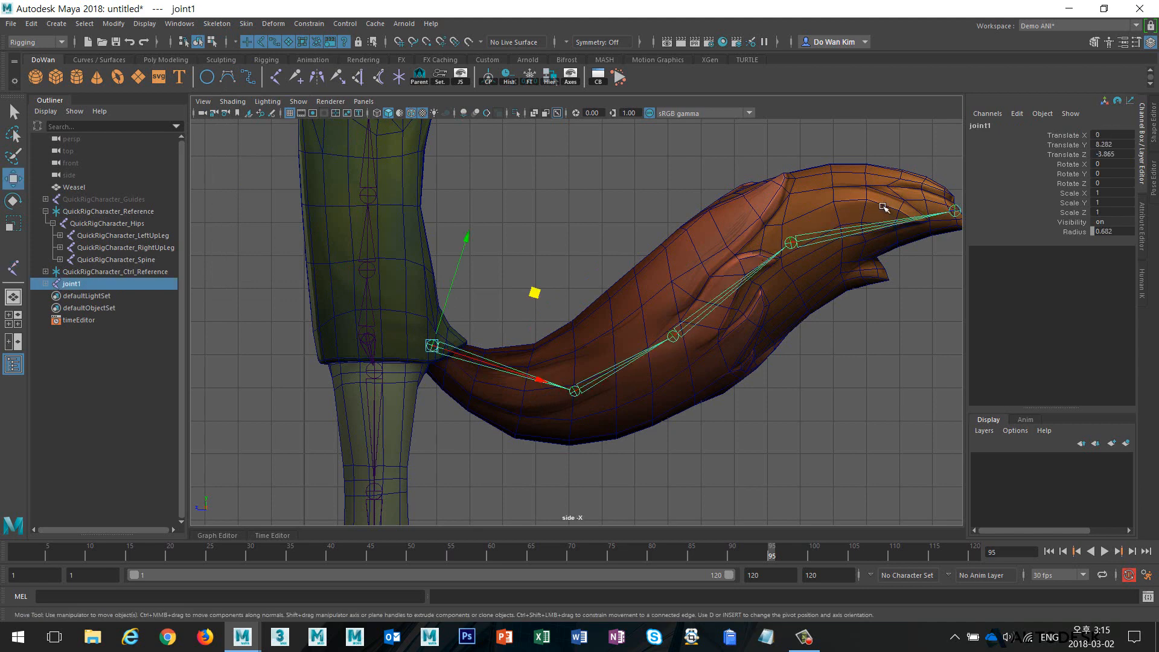
# - Set the Joint Tool's short bone radius and long bone radius to 1
pyautogui.keyDown('alt'); pyautogui.moveTo(781, 401); pyautogui.dragTo(567, 379, button='right'); pyautogui.keyUp('alt')
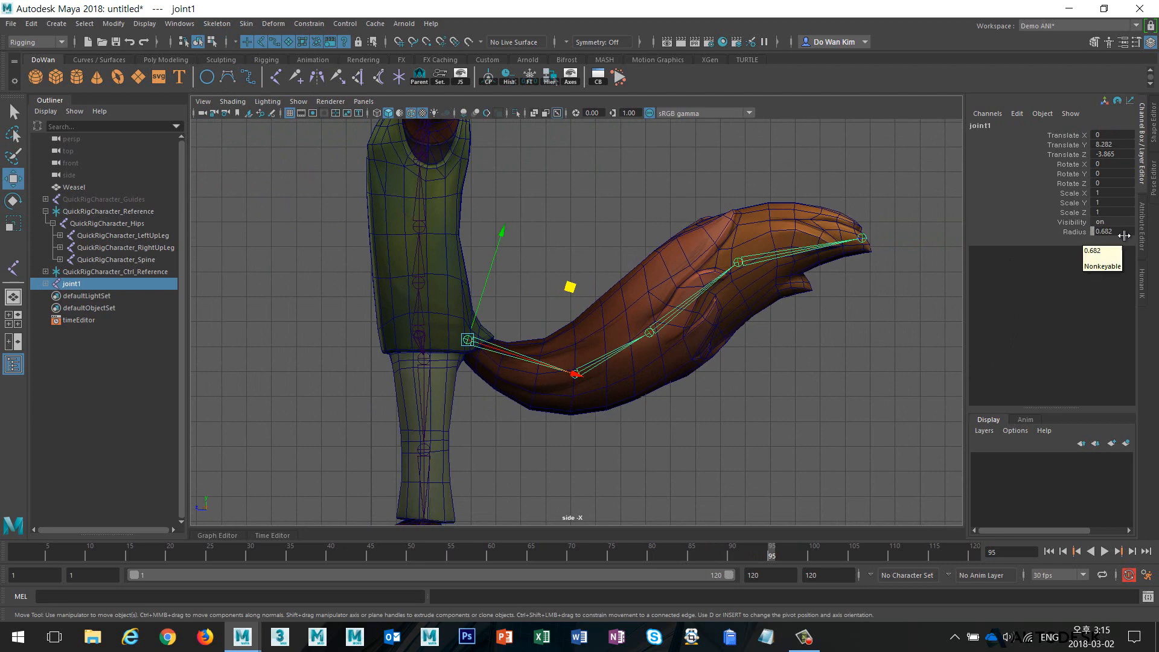
pyautogui.click(217, 24)
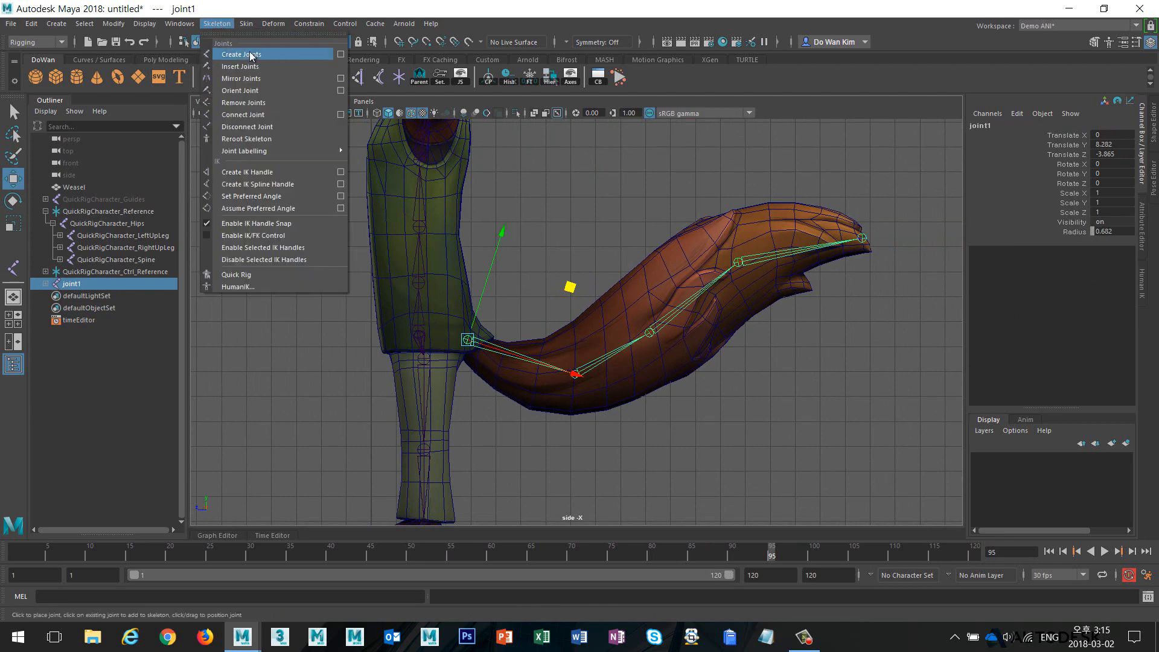
pyautogui.click(341, 56)
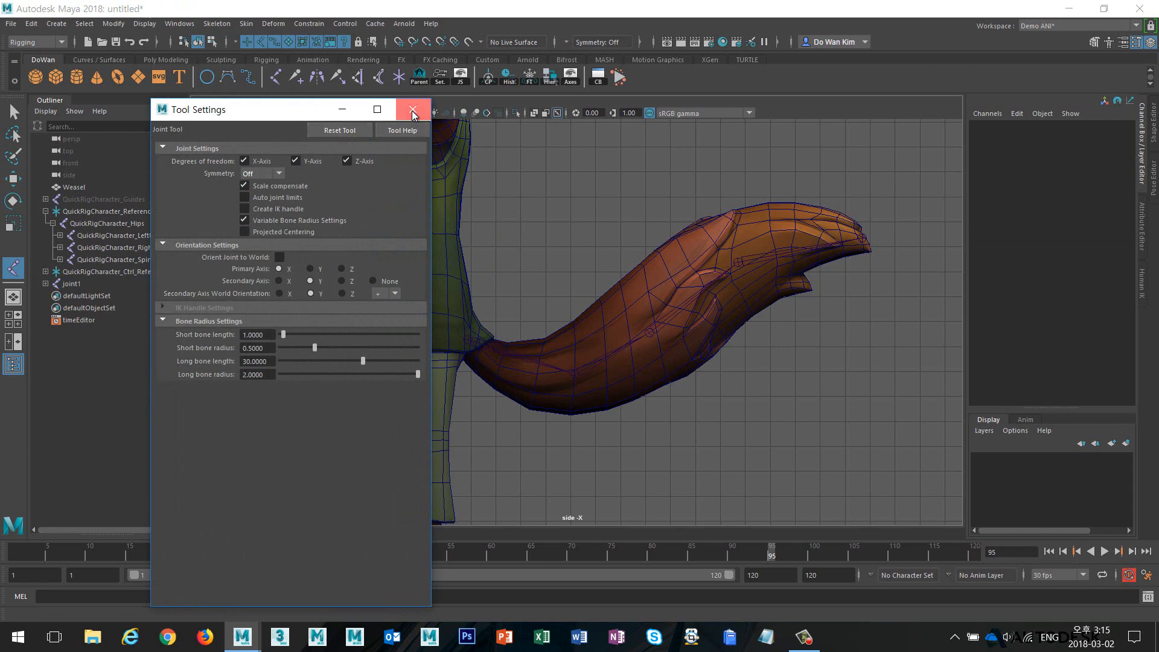
pyautogui.click(413, 111)
pyautogui.click(216, 24)
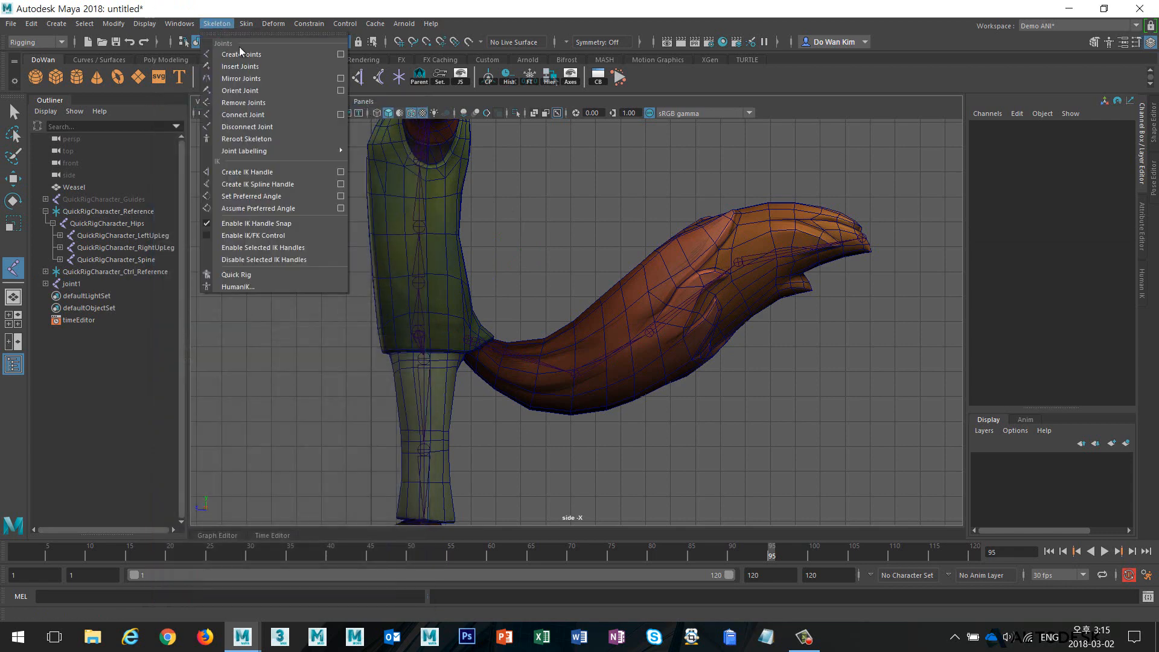
pyautogui.click(342, 55)
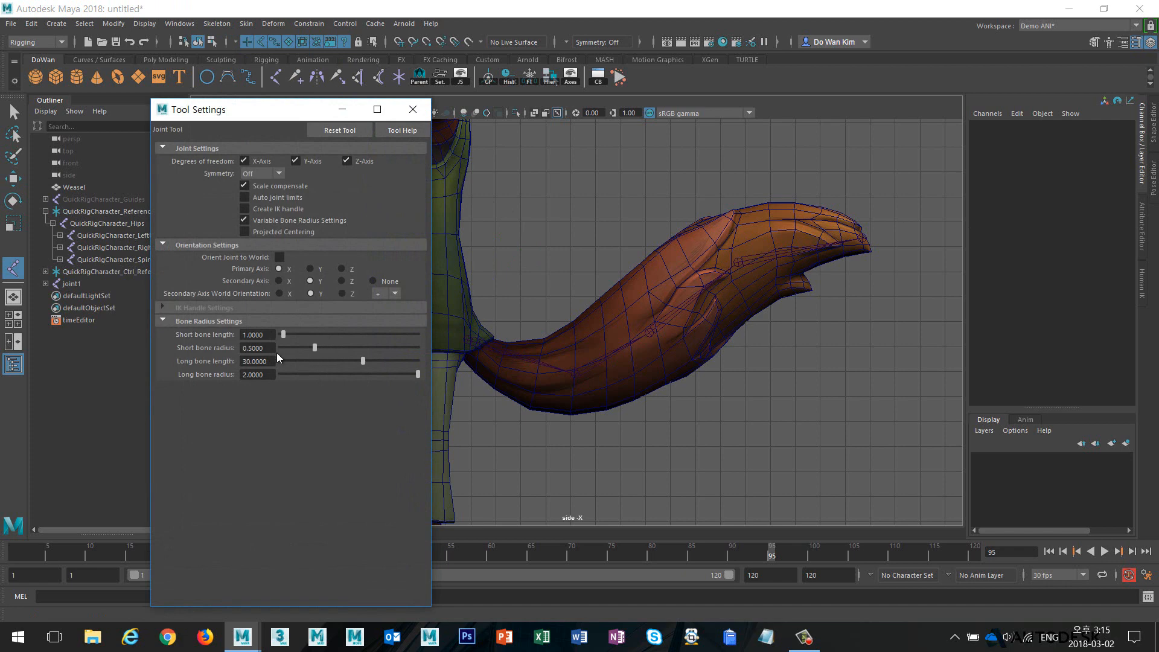
pyautogui.moveTo(274, 350); pyautogui.dragTo(199, 352)
pyautogui.write('1')
pyautogui.moveTo(274, 374); pyautogui.dragTo(199, 374)
pyautogui.write('1')
pyautogui.press('Return')
pyautogui.click(405, 113)
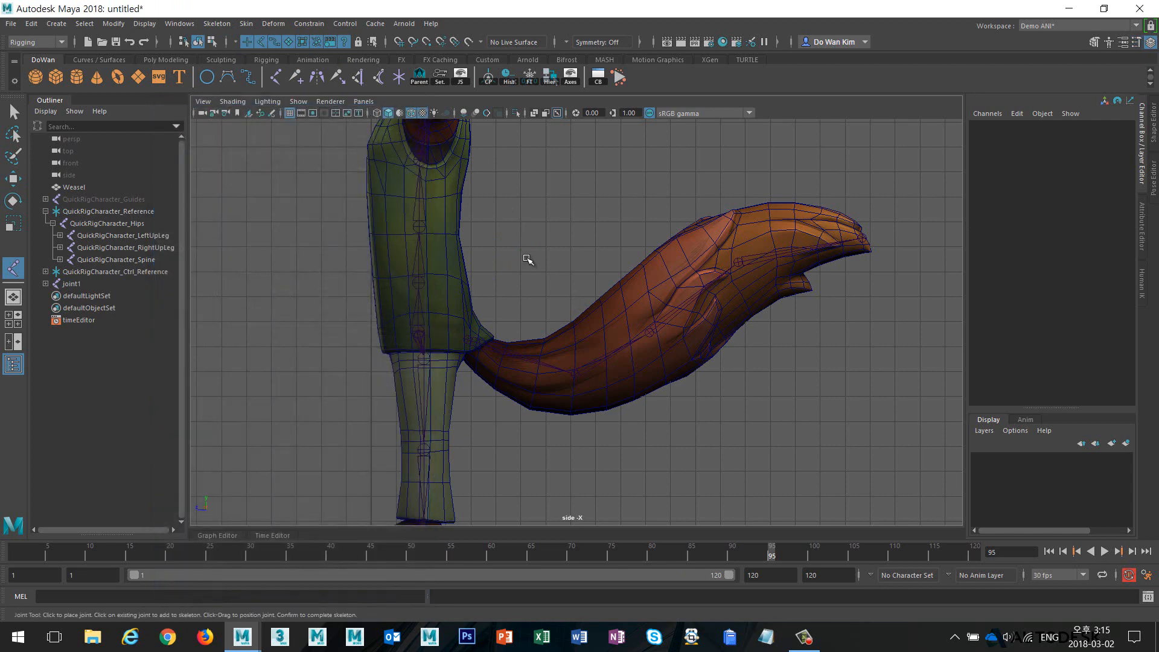
# - Select the tail joint chain and examine its placement inside the tail in the perspective view
pyautogui.moveTo(502, 385); pyautogui.dragTo(510, 392)
pyautogui.keyDown('alt'); pyautogui.moveTo(607, 400); pyautogui.dragTo(524, 405, button='middle'); pyautogui.keyUp('alt')
pyautogui.keyDown('alt'); pyautogui.moveTo(524, 406); pyautogui.dragTo(681, 406, button='right'); pyautogui.keyUp('alt')
pyautogui.press('space')
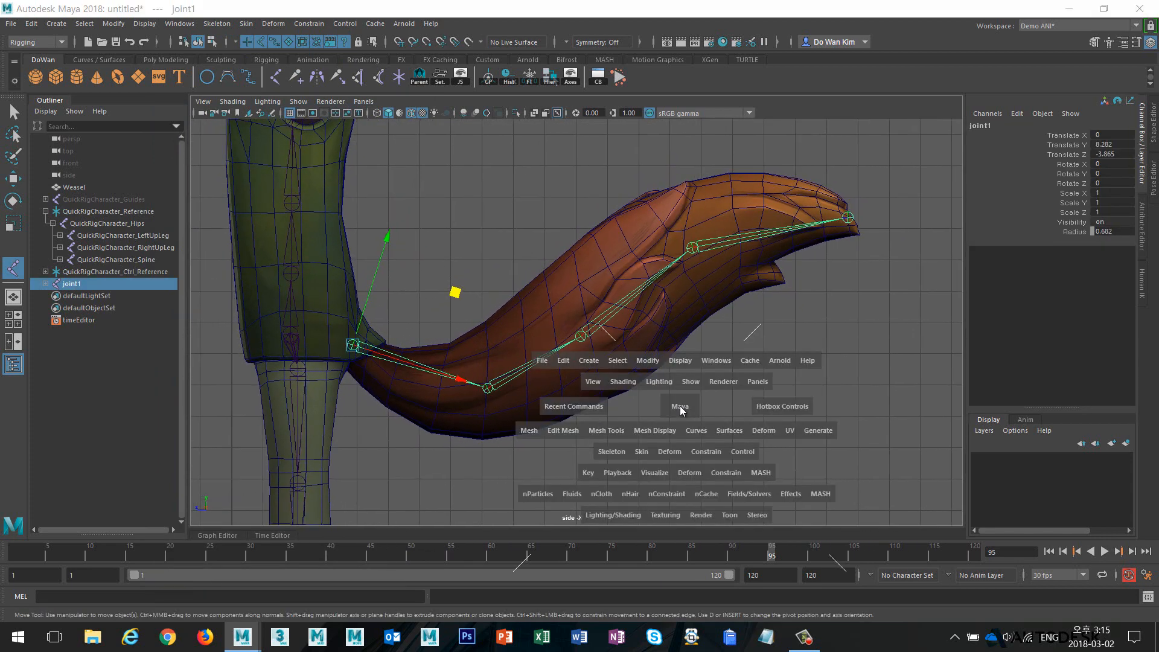
pyautogui.moveTo(681, 406); pyautogui.dragTo(680, 325)
pyautogui.keyDown('alt'); pyautogui.moveTo(564, 393); pyautogui.dragTo(640, 391); pyautogui.keyUp('alt')
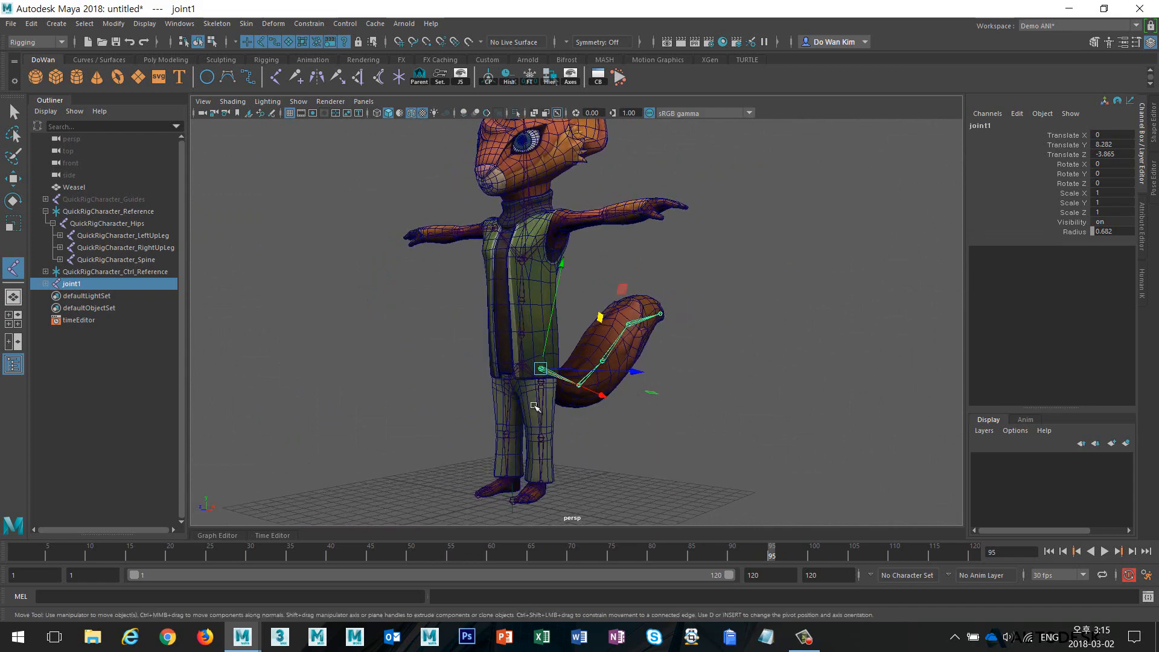
pyautogui.keyDown('alt'); pyautogui.moveTo(533, 403); pyautogui.dragTo(706, 421, button='right'); pyautogui.keyUp('alt')
pyautogui.keyDown('alt'); pyautogui.moveTo(649, 436); pyautogui.dragTo(698, 363, button='middle'); pyautogui.keyUp('alt')
pyautogui.keyDown('alt'); pyautogui.moveTo(698, 362); pyautogui.dragTo(509, 335); pyautogui.keyUp('alt')
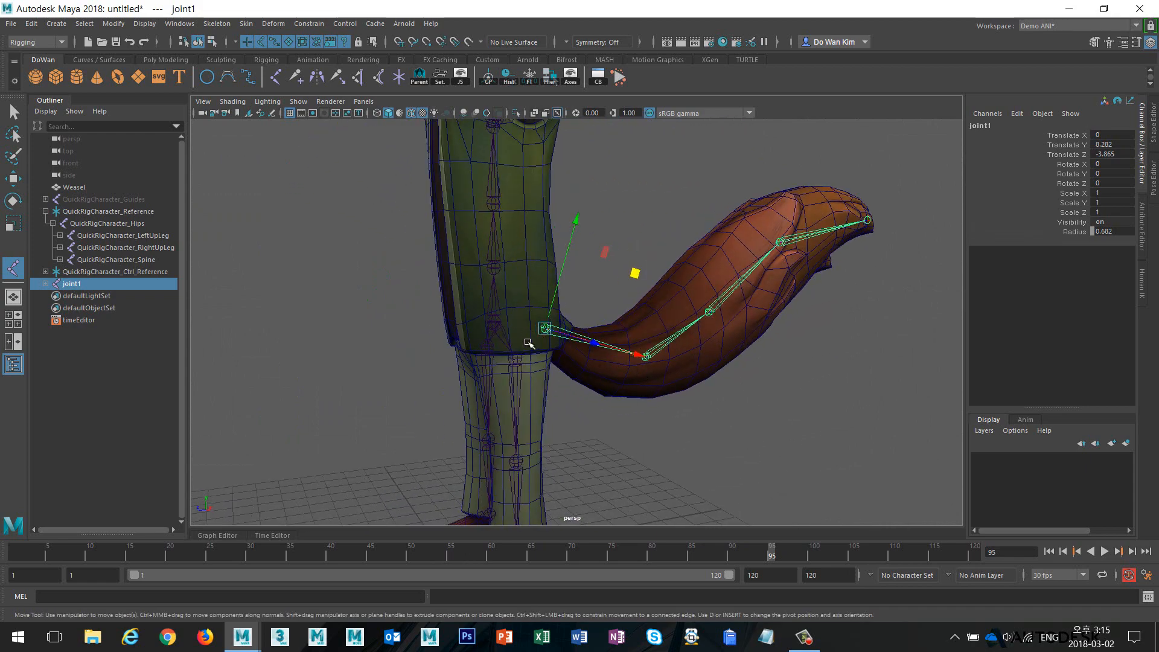
pyautogui.click(590, 407)
pyautogui.moveTo(592, 409)
pyautogui.keyDown('alt'); pyautogui.mouseDown()
pyautogui.moveTo(530, 401)
pyautogui.moveTo(587, 402)
pyautogui.mouseUp(); pyautogui.keyUp('alt')
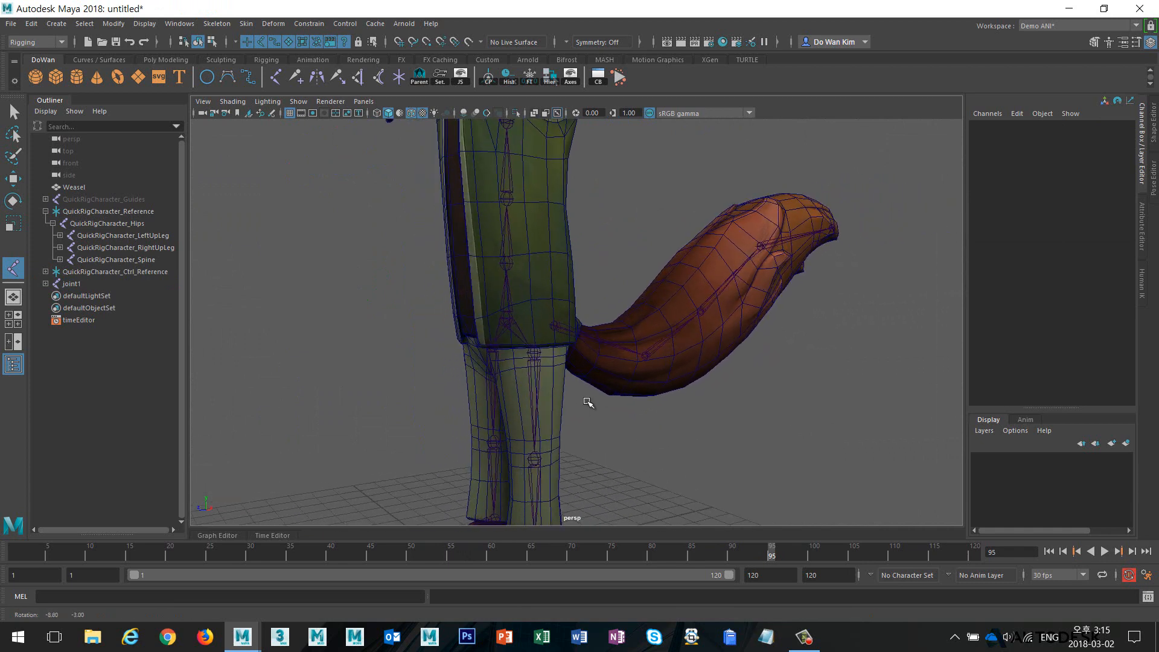
# - Parent the tail joint chain to the QuickRigCharacter_Hips joint
pyautogui.click(508, 321)
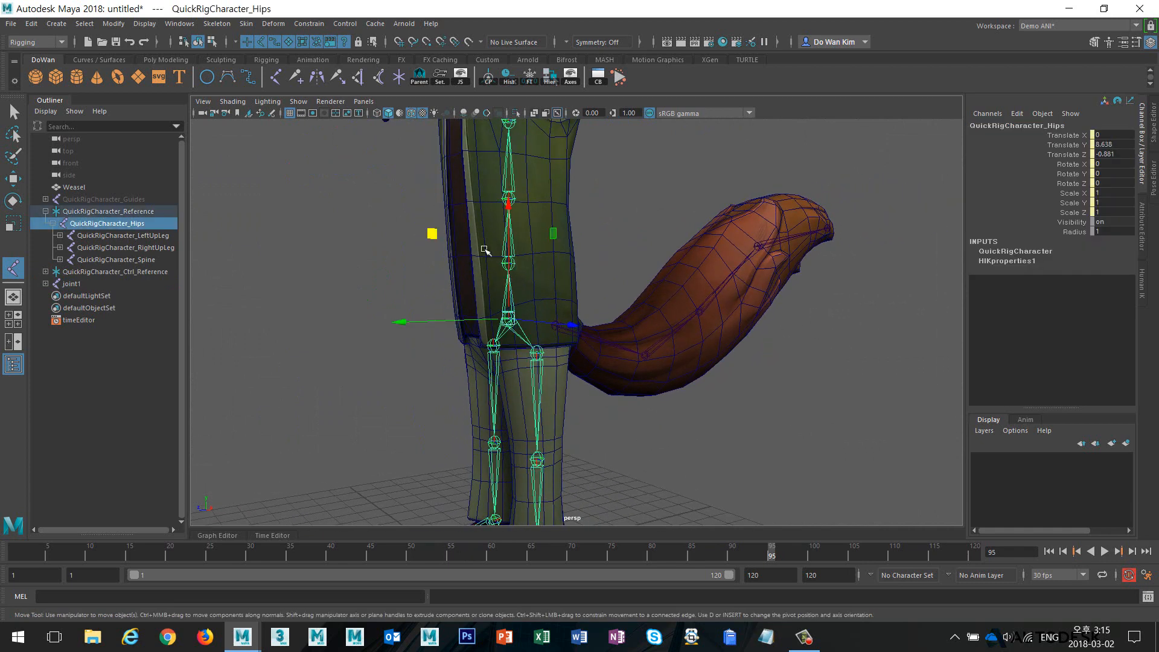
pyautogui.click(649, 257)
pyautogui.keyDown('alt'); pyautogui.moveTo(577, 327); pyautogui.dragTo(561, 321); pyautogui.keyUp('alt')
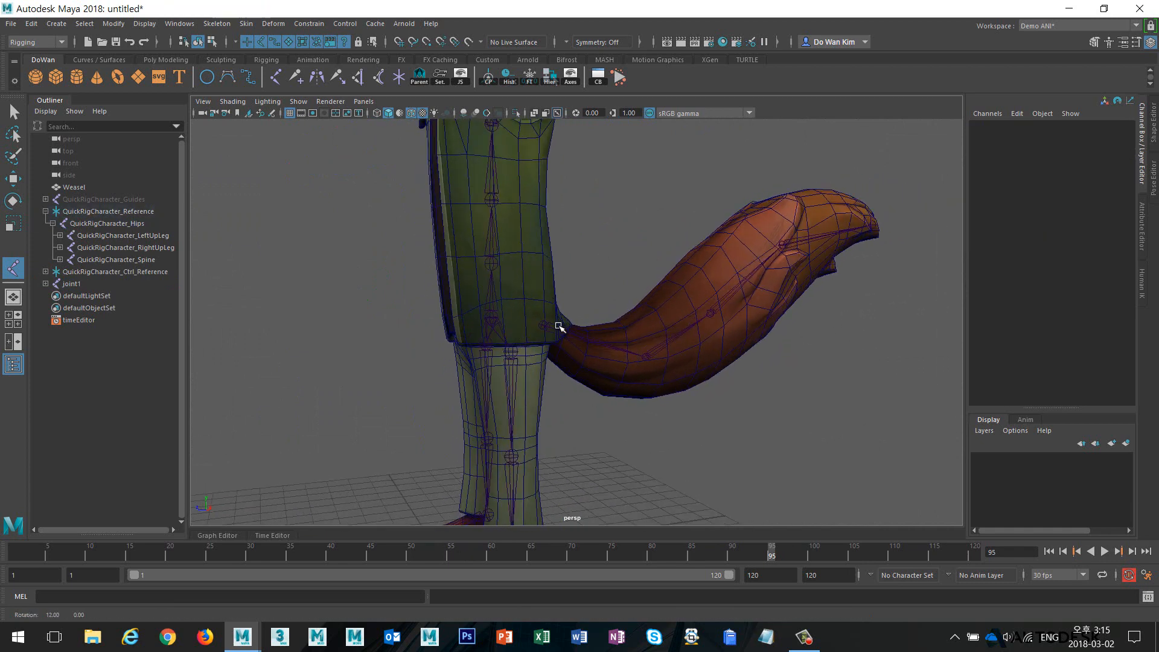
pyautogui.moveTo(559, 252); pyautogui.dragTo(563, 374)
pyautogui.keyDown('shift'); pyautogui.click(494, 324); pyautogui.keyUp('shift')
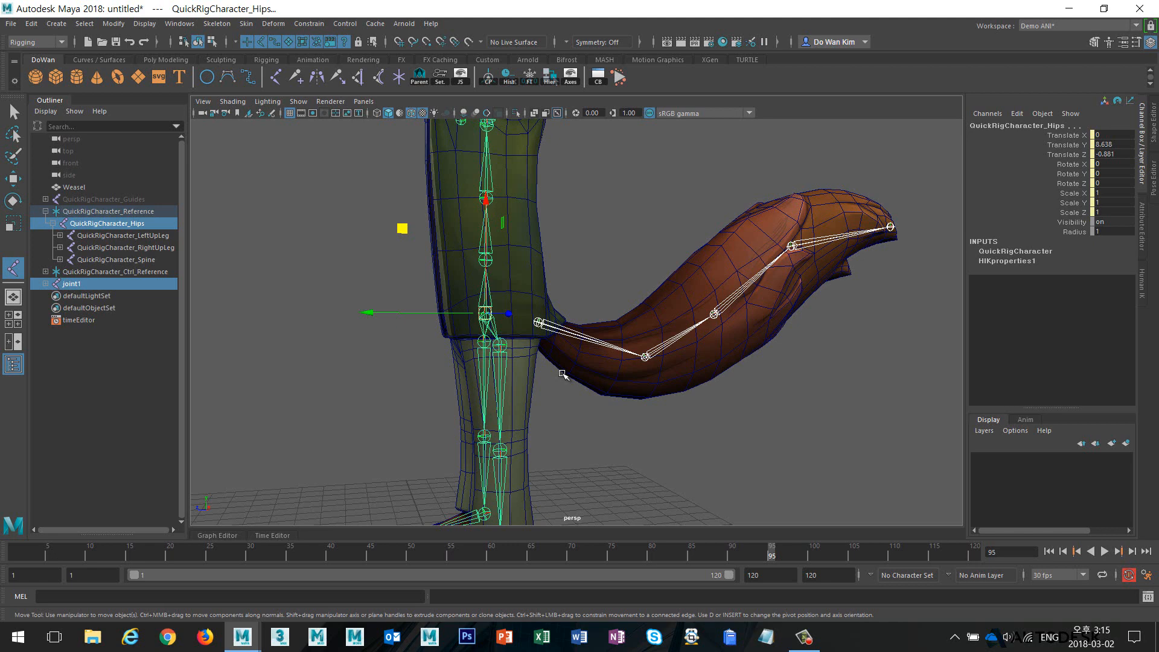
pyautogui.click(31, 24)
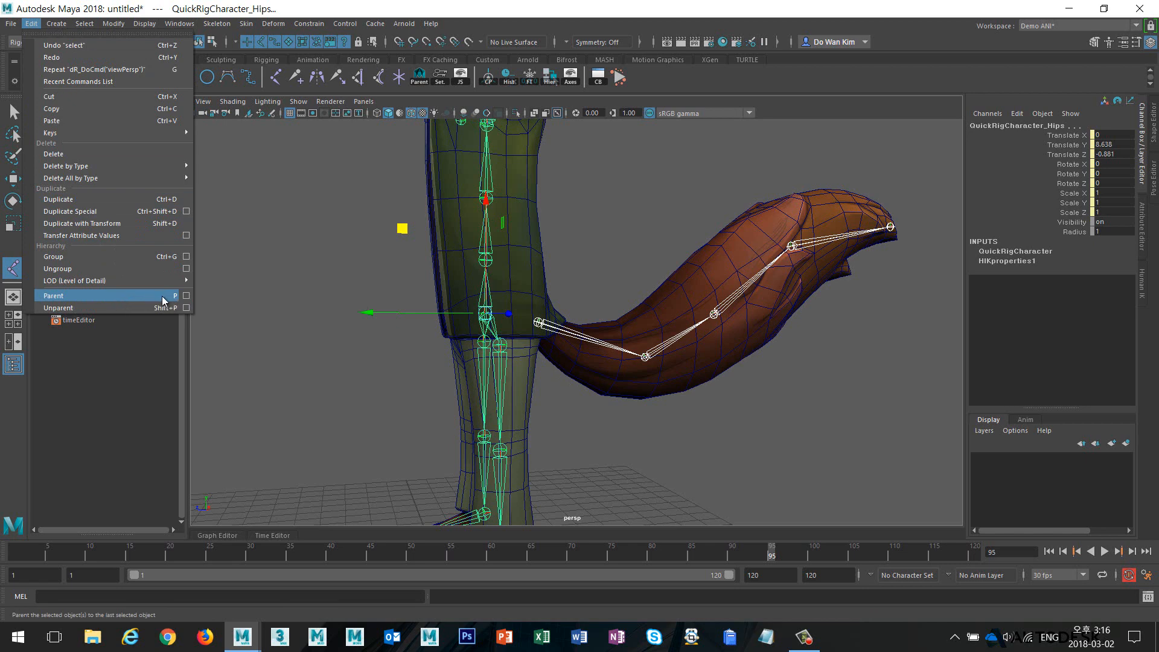
pyautogui.click(812, 109)
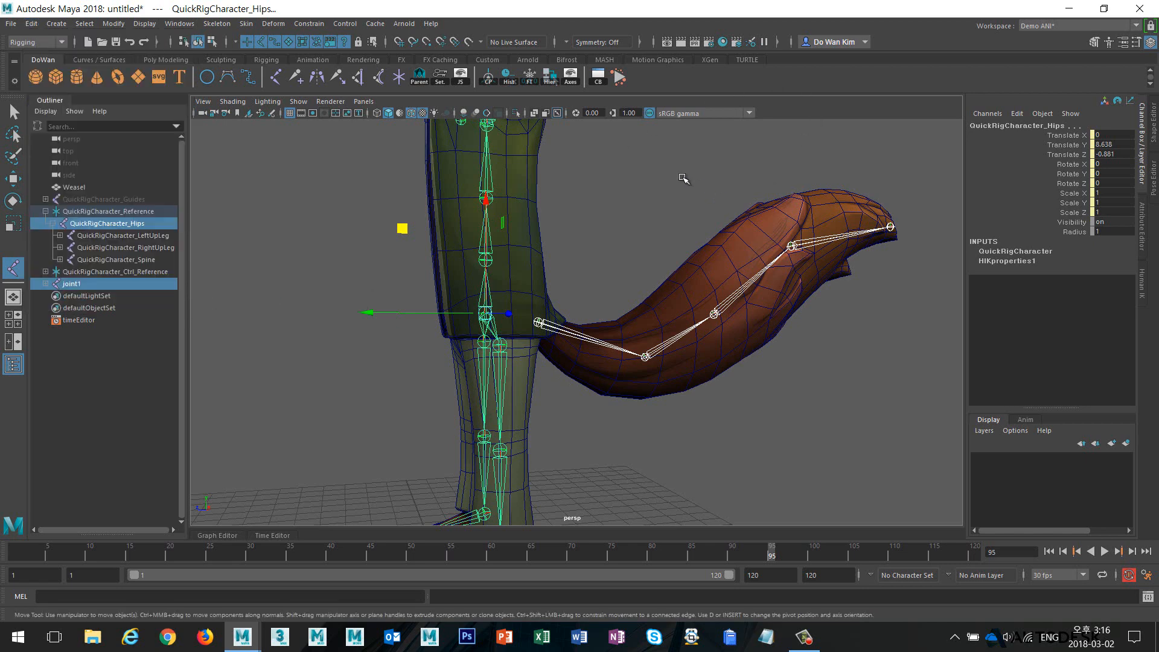
pyautogui.press('p')
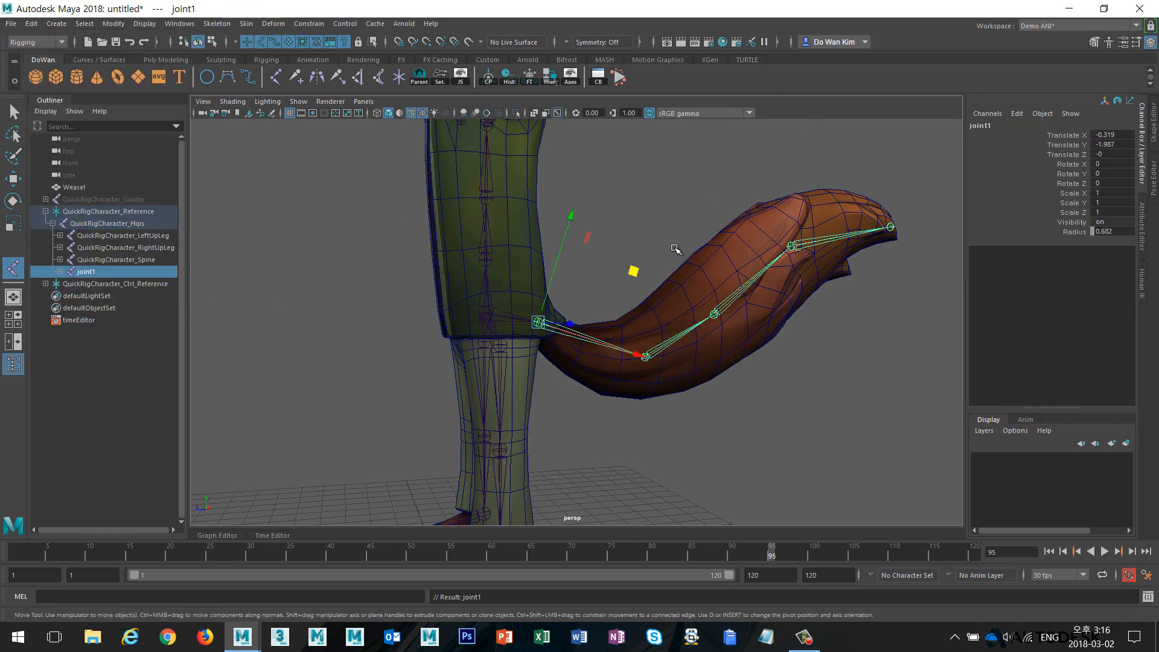
pyautogui.keyDown('alt'); pyautogui.moveTo(676, 248); pyautogui.dragTo(626, 250); pyautogui.keyUp('alt')
pyautogui.keyDown('alt'); pyautogui.moveTo(700, 260); pyautogui.dragTo(588, 256); pyautogui.keyUp('alt')
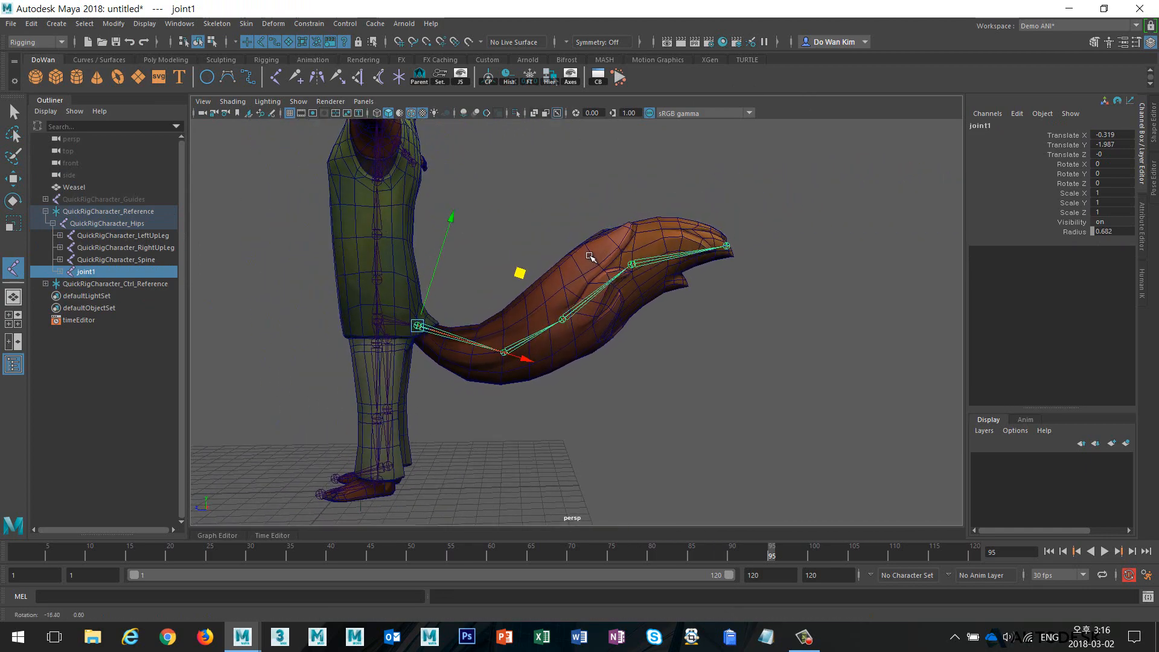
pyautogui.click(571, 208)
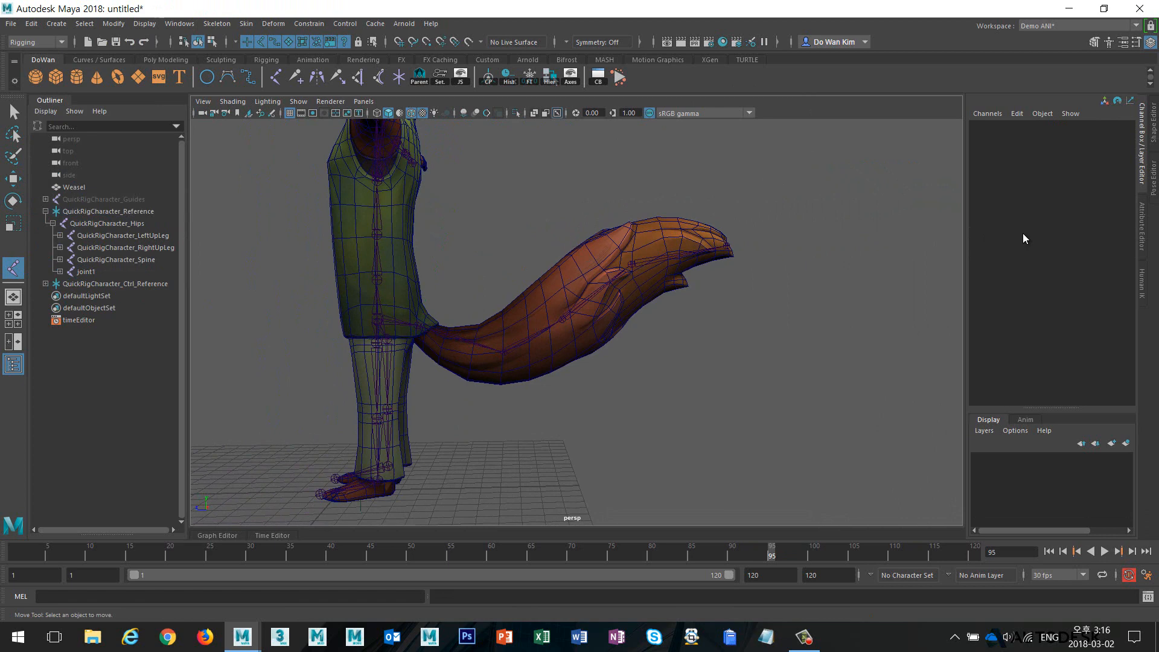
# - Try rotating the tail's second joint about 3 degrees around Z, and undo the rotation
pyautogui.keyDown('alt'); pyautogui.moveTo(775, 272); pyautogui.dragTo(845, 269, button='right'); pyautogui.keyUp('alt')
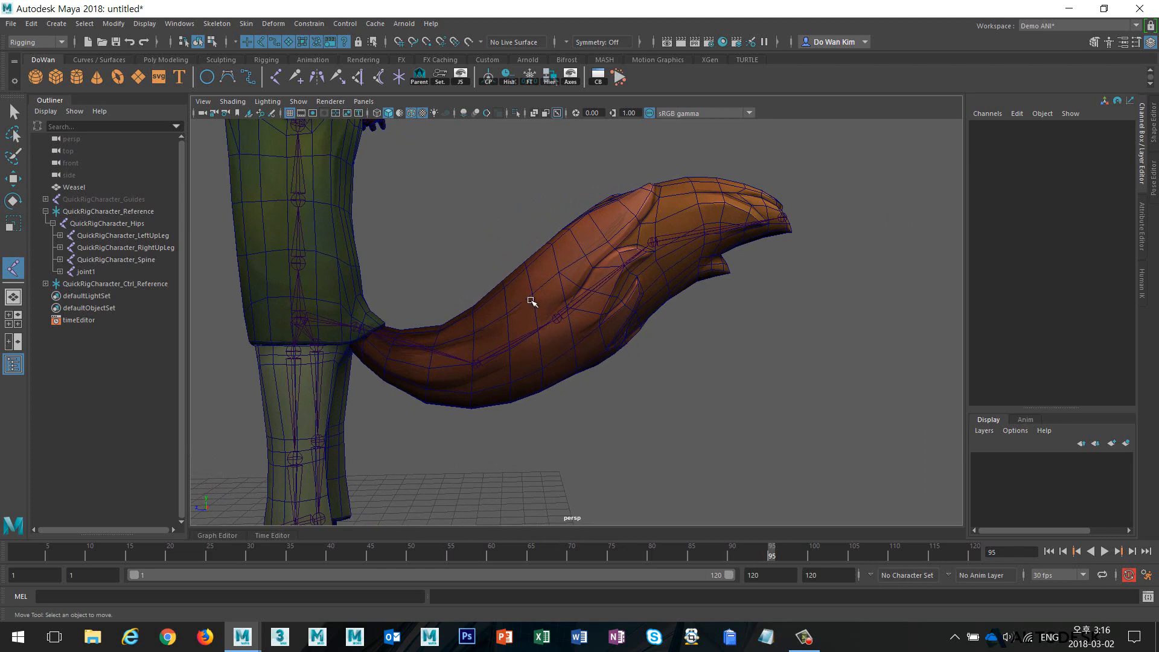
pyautogui.moveTo(533, 300); pyautogui.dragTo(536, 382)
pyautogui.press('e')
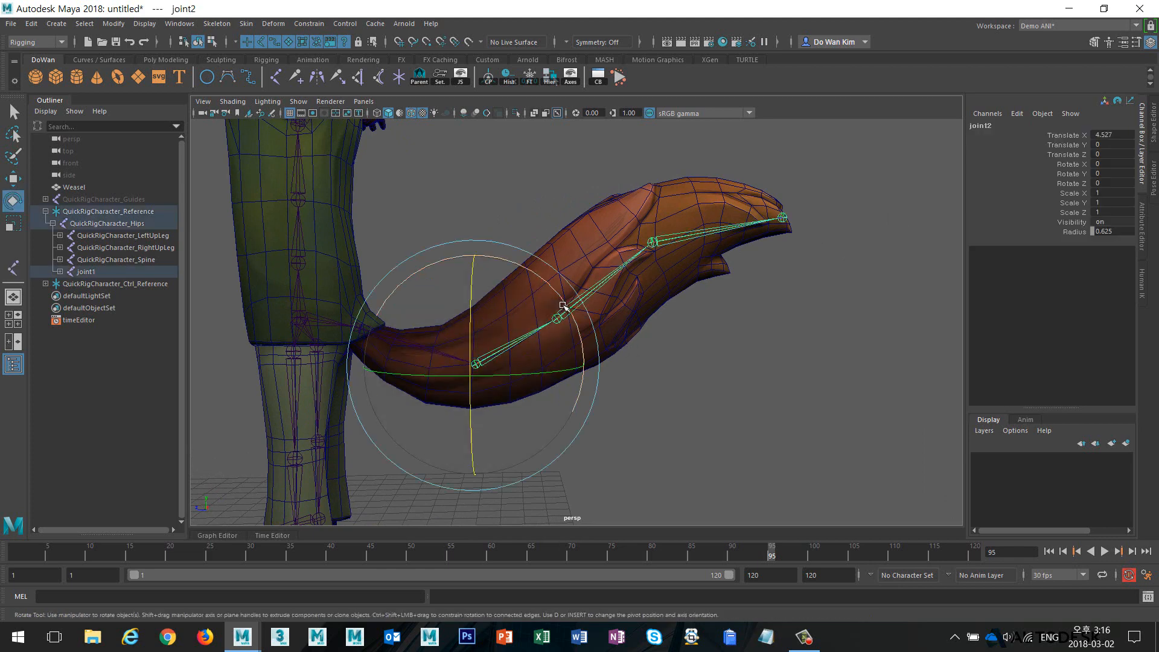
pyautogui.moveTo(563, 306)
pyautogui.mouseDown()
pyautogui.moveTo(568, 363)
pyautogui.moveTo(552, 294)
pyautogui.moveTo(559, 335)
pyautogui.moveTo(552, 309)
pyautogui.mouseUp()
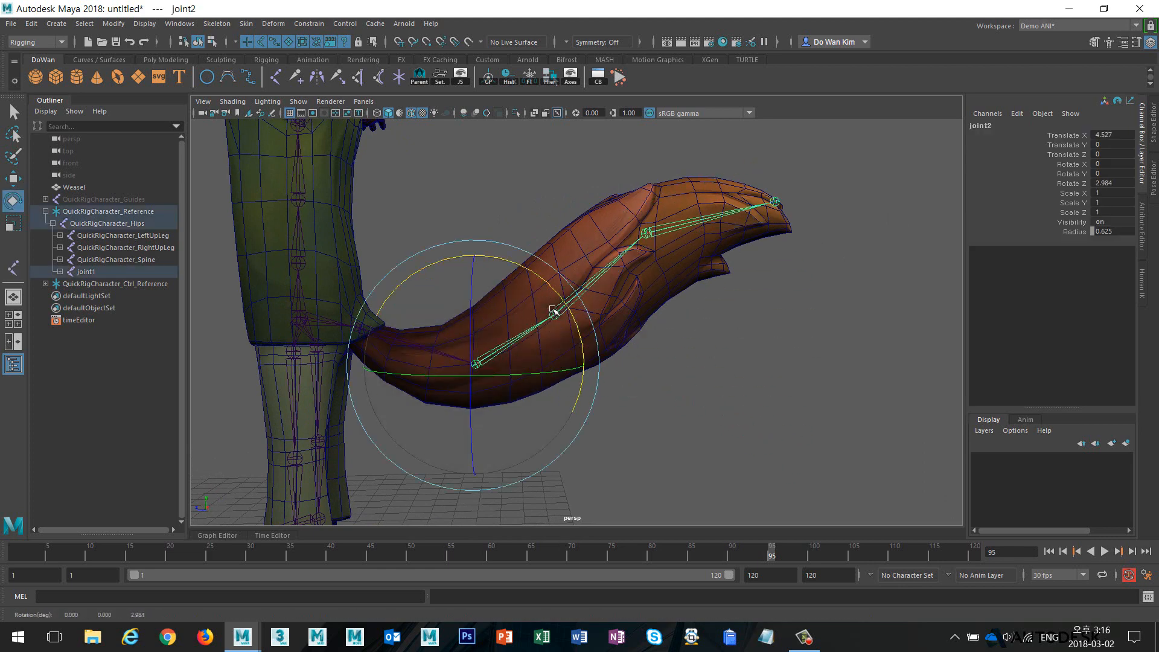
pyautogui.hotkey('ctrl', 'z')
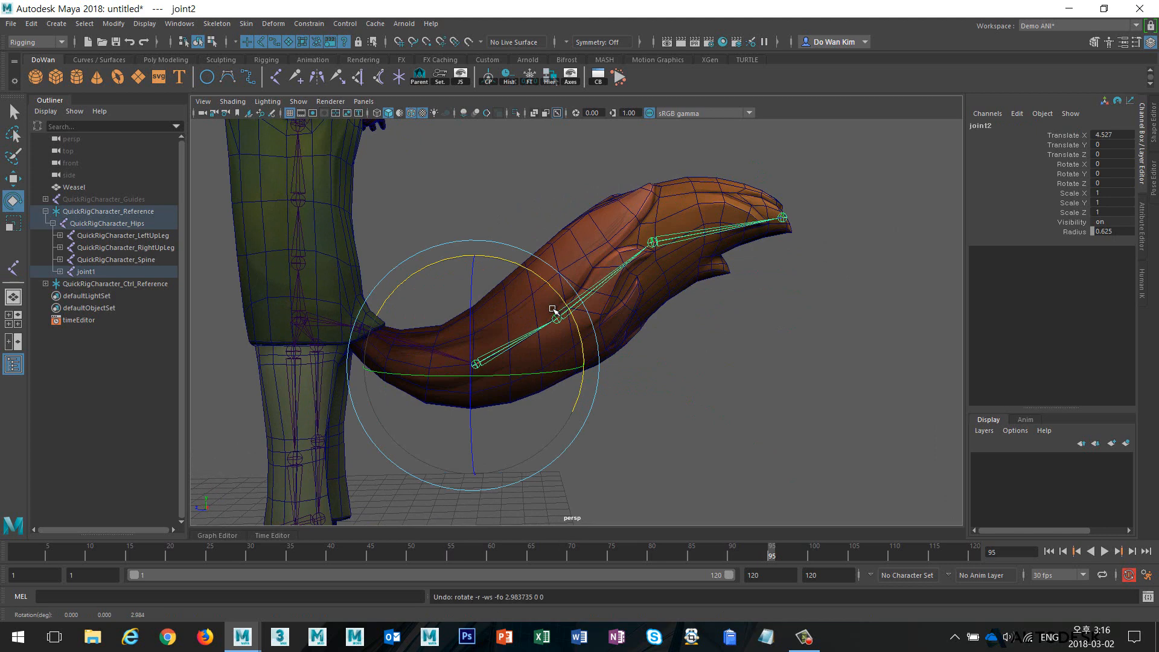
pyautogui.keyDown('alt'); pyautogui.moveTo(722, 382); pyautogui.dragTo(619, 382); pyautogui.keyUp('alt')
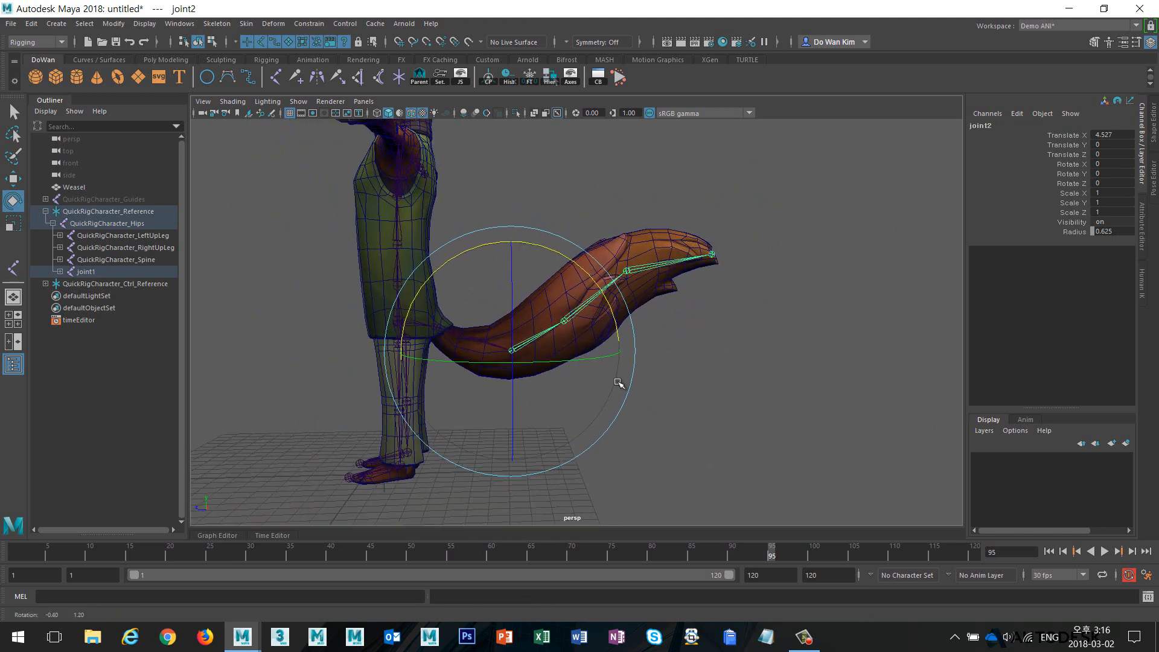
pyautogui.click(676, 365)
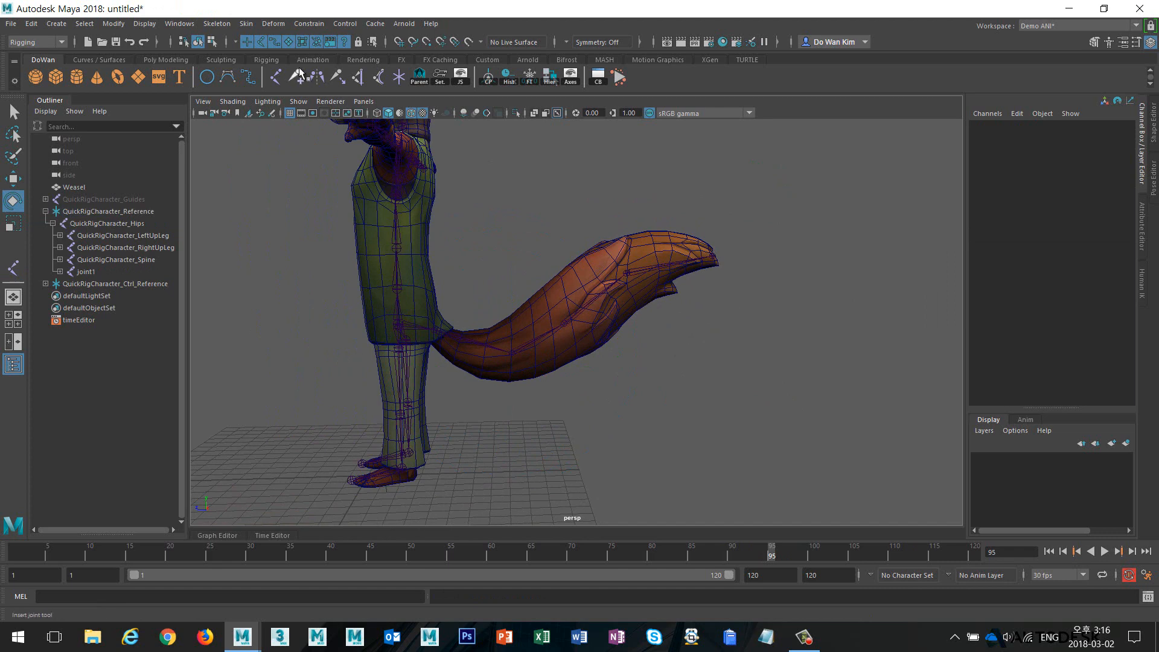
# - Reset the IK Spline Handle Tool, then disable Auto parent curve and set the number of spans to 2
pyautogui.click(233, 25)
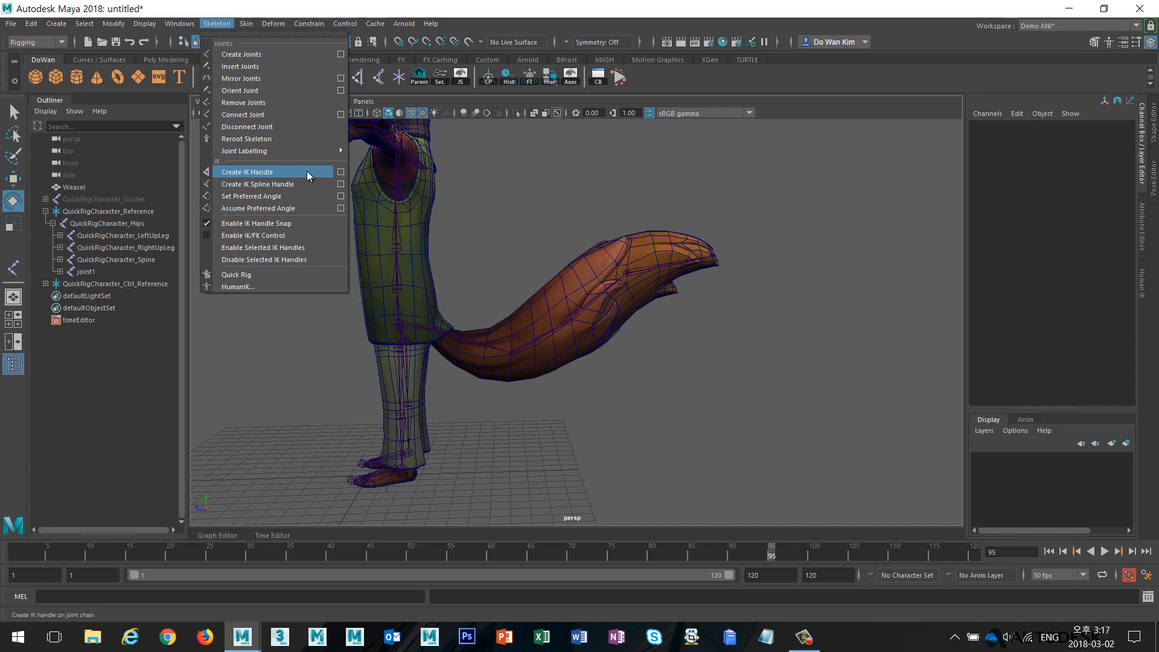
pyautogui.click(340, 184)
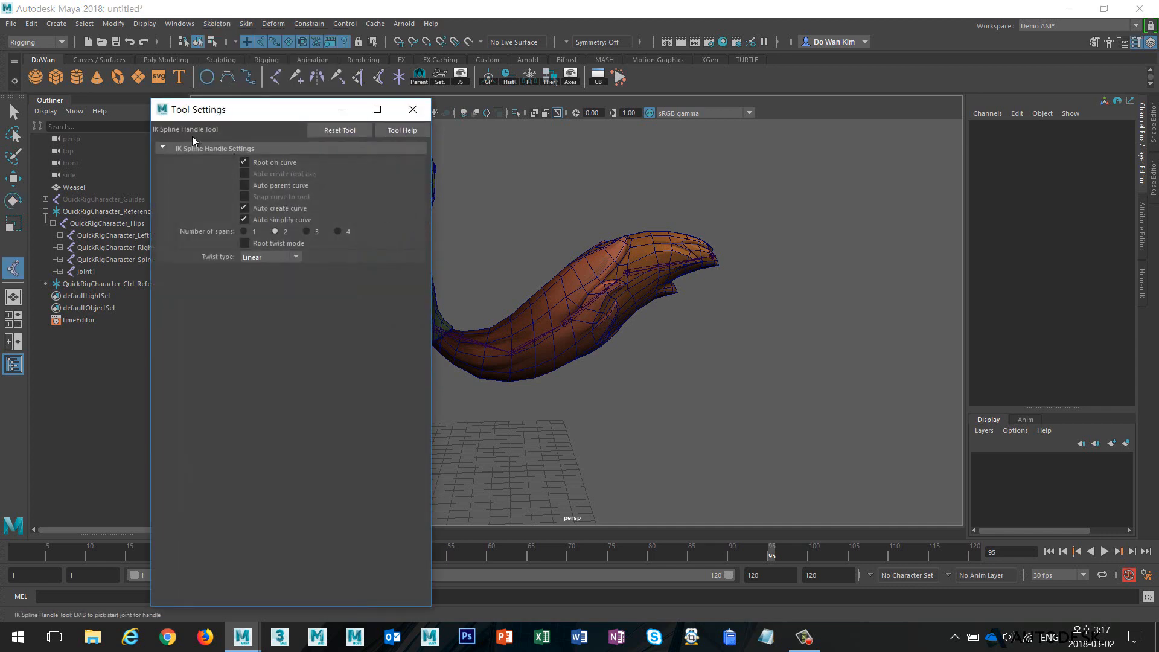
pyautogui.click(340, 130)
pyautogui.moveTo(266, 111)
pyautogui.mouseDown()
pyautogui.moveTo(187, 67)
pyautogui.moveTo(260, 115)
pyautogui.mouseUp()
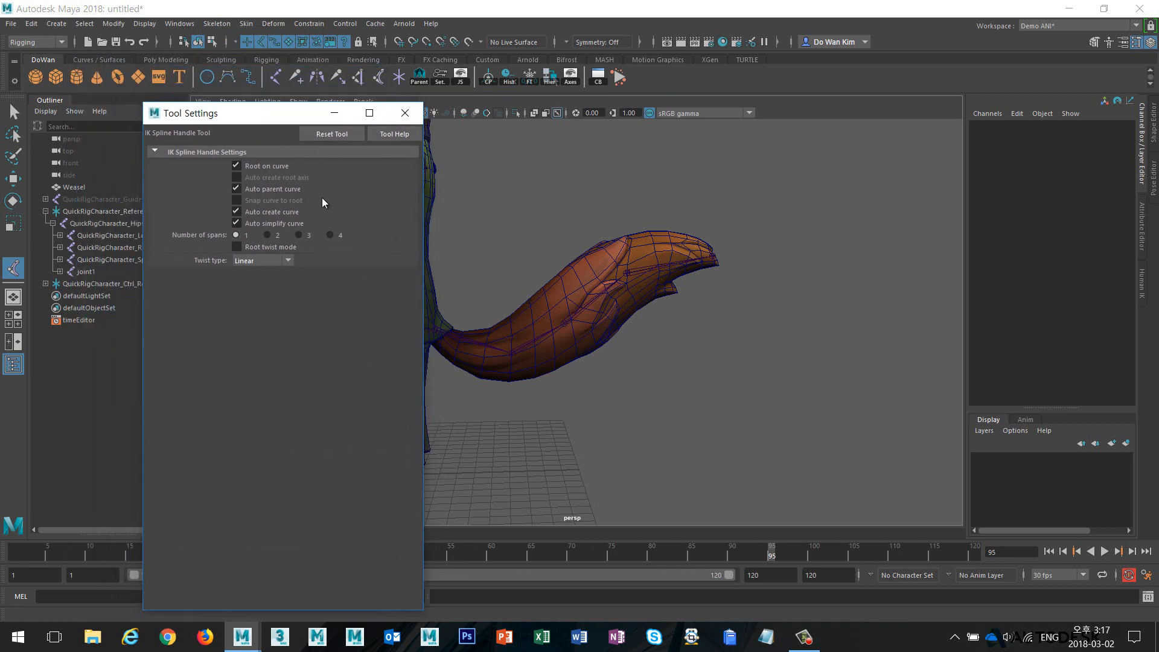
pyautogui.click(288, 189)
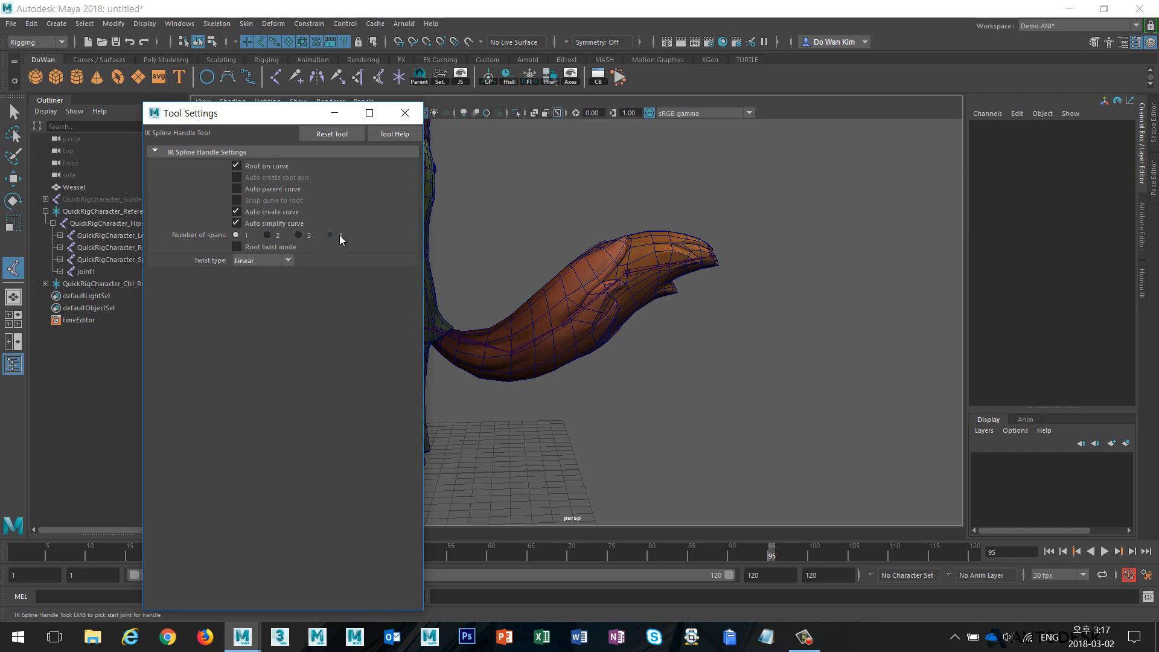
pyautogui.click(268, 235)
pyautogui.moveTo(263, 119); pyautogui.dragTo(159, 133)
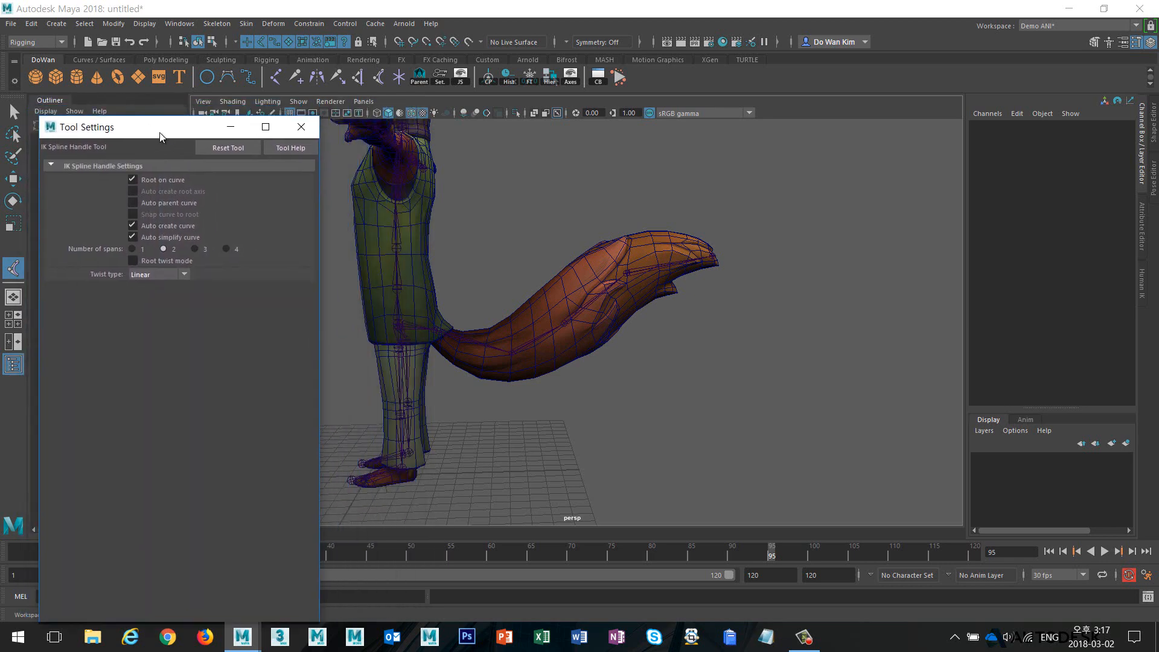
# - Create an IK spline handle from the tail's base joint to its tip joint, and close the tool settings
pyautogui.keyDown('alt'); pyautogui.moveTo(446, 371); pyautogui.dragTo(554, 375, button='right'); pyautogui.keyUp('alt')
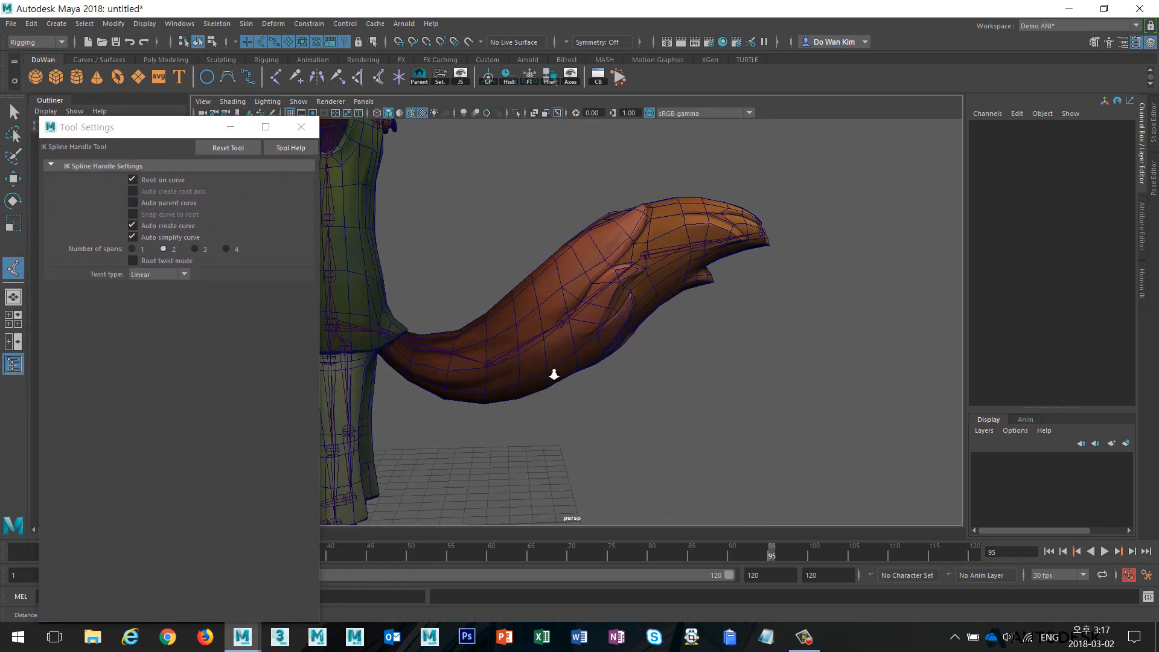
pyautogui.keyDown('alt'); pyautogui.moveTo(554, 375); pyautogui.dragTo(539, 367); pyautogui.keyUp('alt')
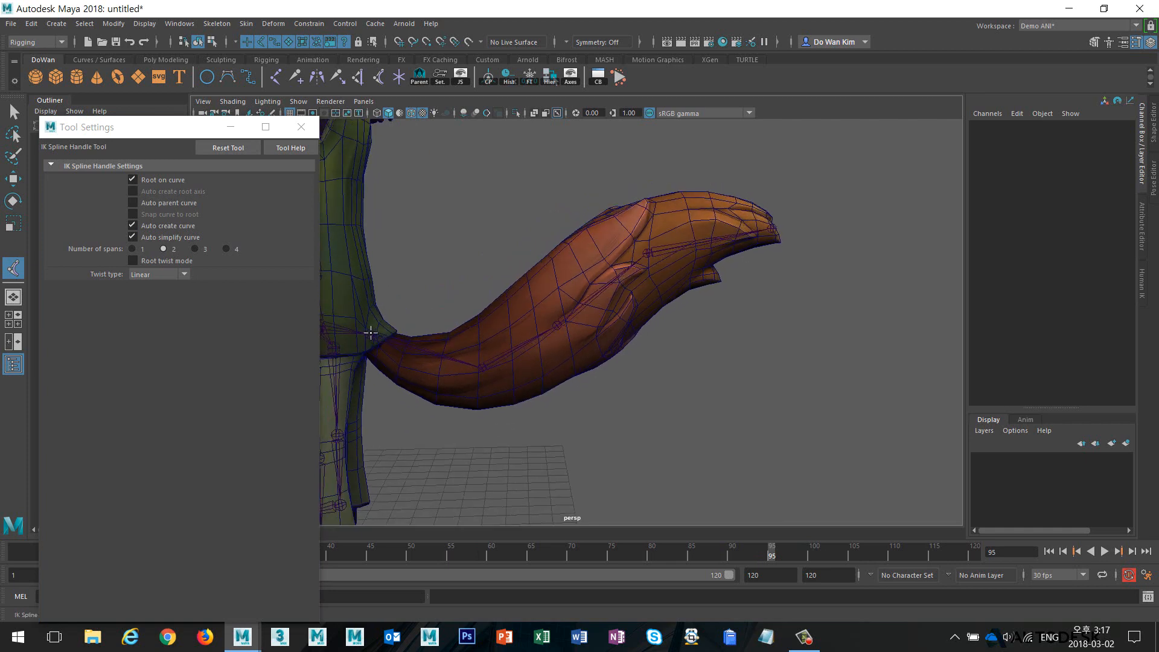
pyautogui.keyDown('alt'); pyautogui.moveTo(748, 340); pyautogui.dragTo(812, 336); pyautogui.keyUp('alt')
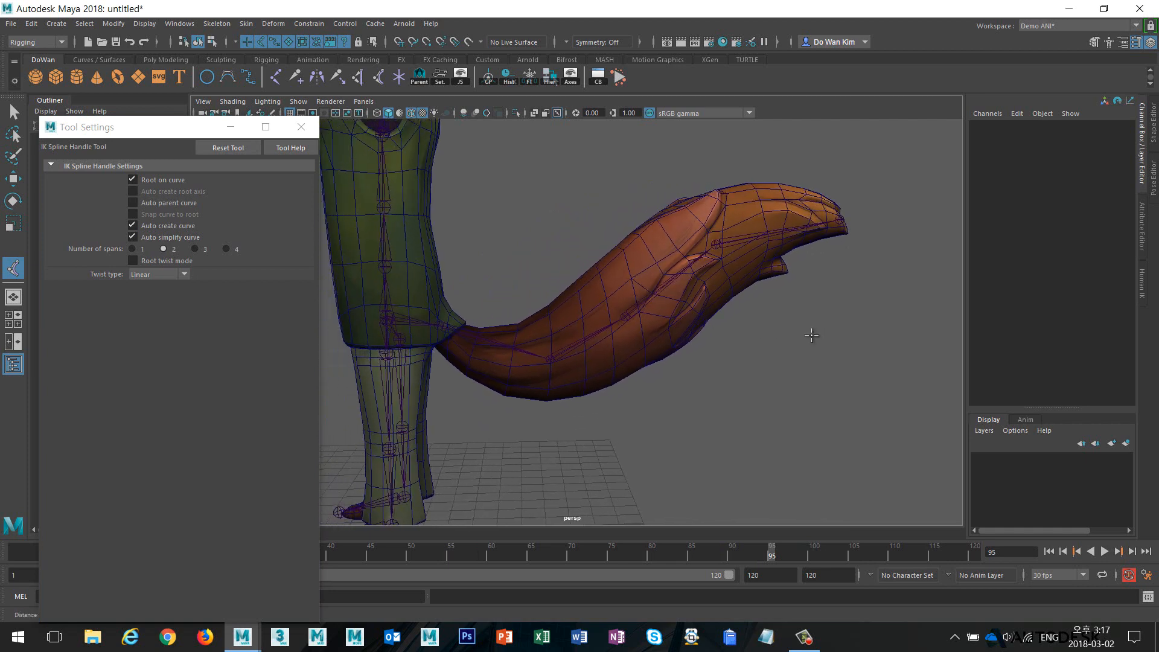
pyautogui.click(444, 331)
pyautogui.click(843, 221)
pyautogui.press('e')
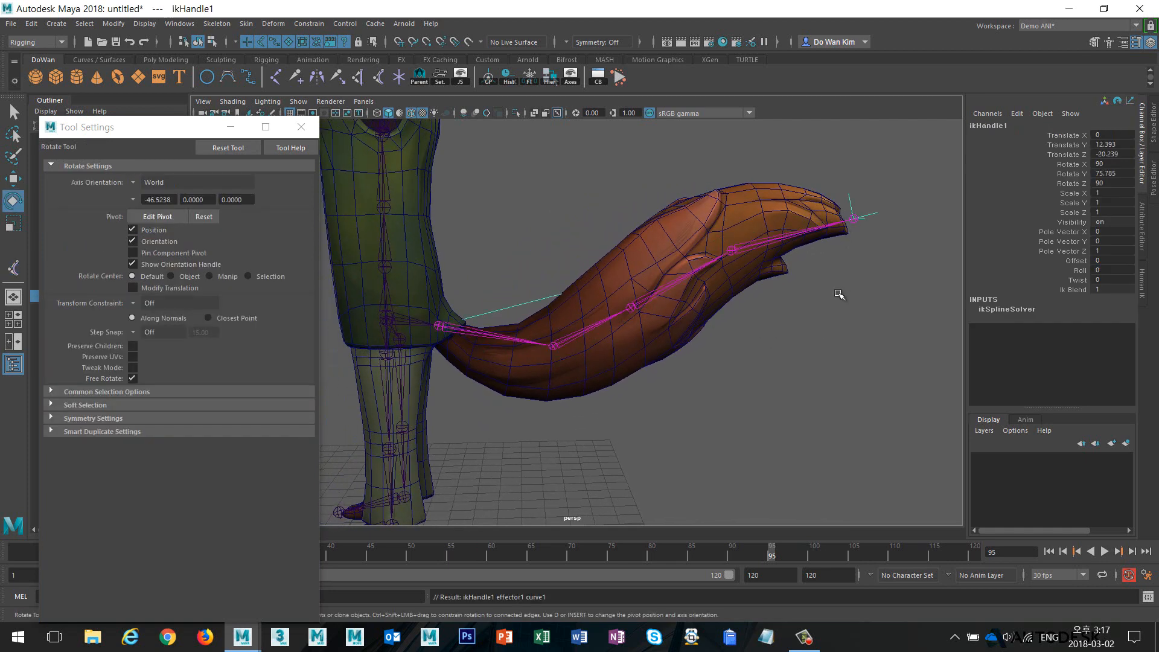
pyautogui.keyDown('alt'); pyautogui.moveTo(851, 389); pyautogui.dragTo(742, 392); pyautogui.keyUp('alt')
pyautogui.click(301, 127)
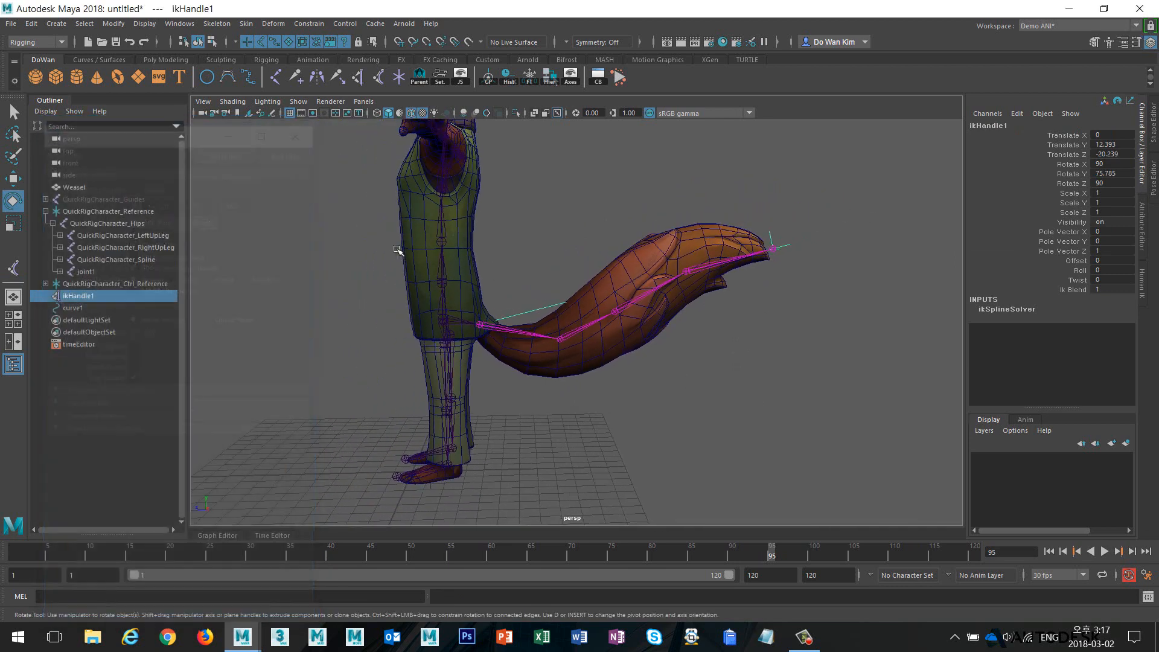
# - Examine the tail's new IK handle and its spline curve by selecting each one in turn
pyautogui.keyDown('alt'); pyautogui.moveTo(397, 249); pyautogui.dragTo(433, 290); pyautogui.keyUp('alt')
pyautogui.click(87, 308)
pyautogui.click(89, 296)
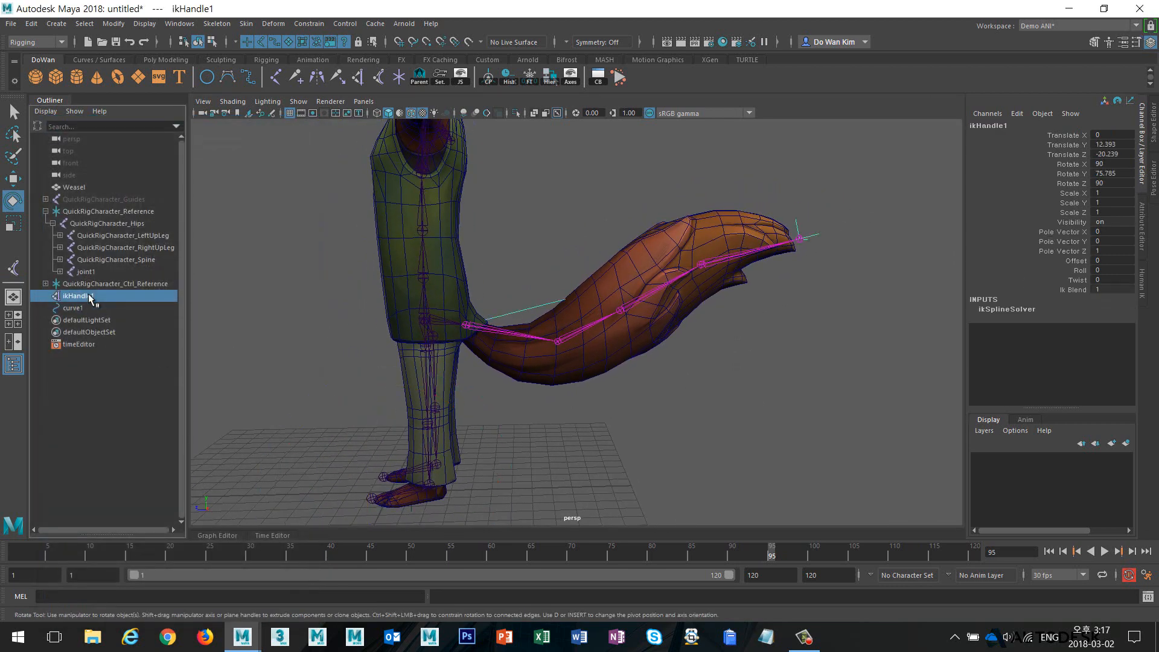
pyautogui.click(88, 307)
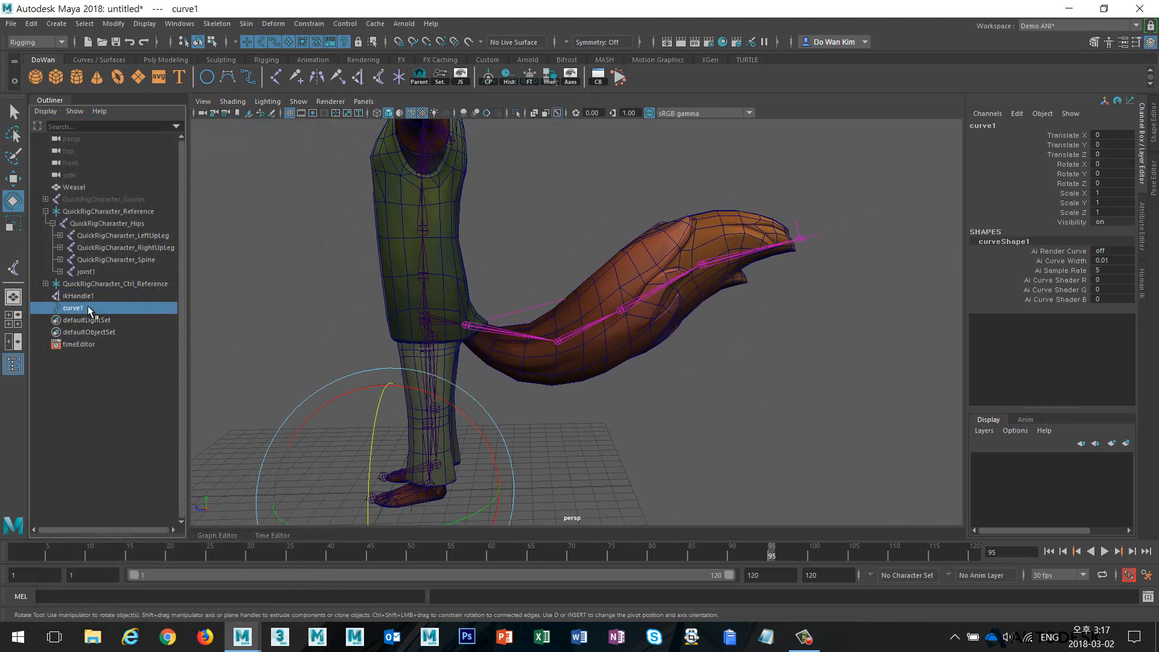
pyautogui.click(132, 295)
pyautogui.keyDown('alt'); pyautogui.moveTo(877, 350); pyautogui.dragTo(777, 348); pyautogui.keyUp('alt')
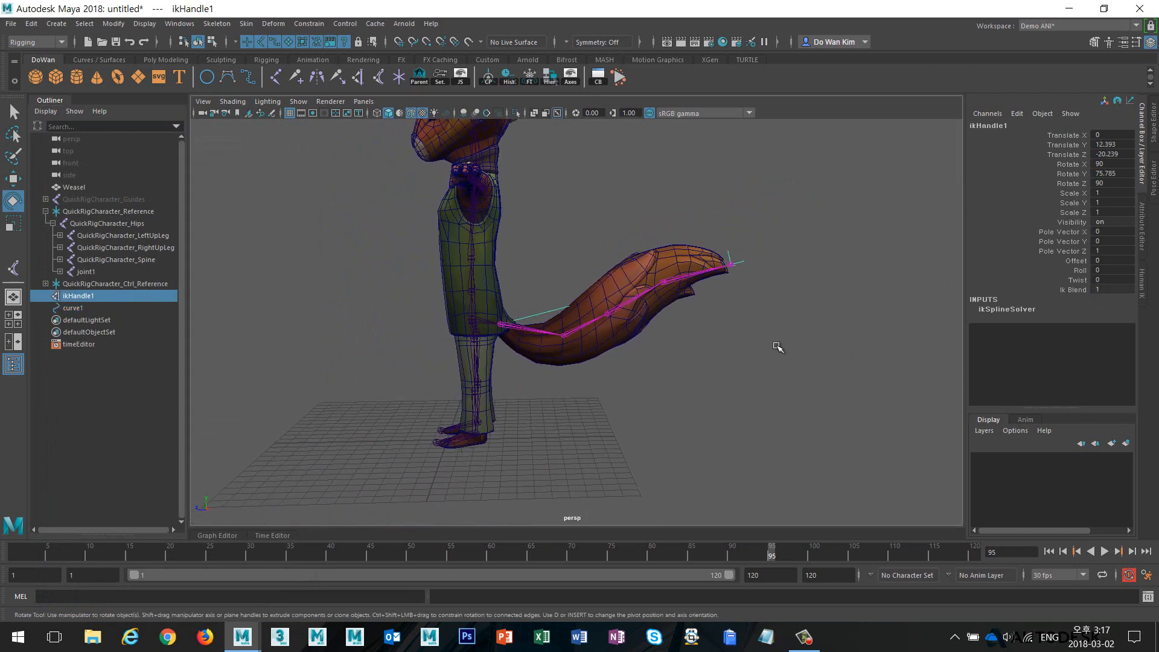
# - Try out the Twist and Roll attributes of the tail's IK handle, undoing the changes
pyautogui.press('w')
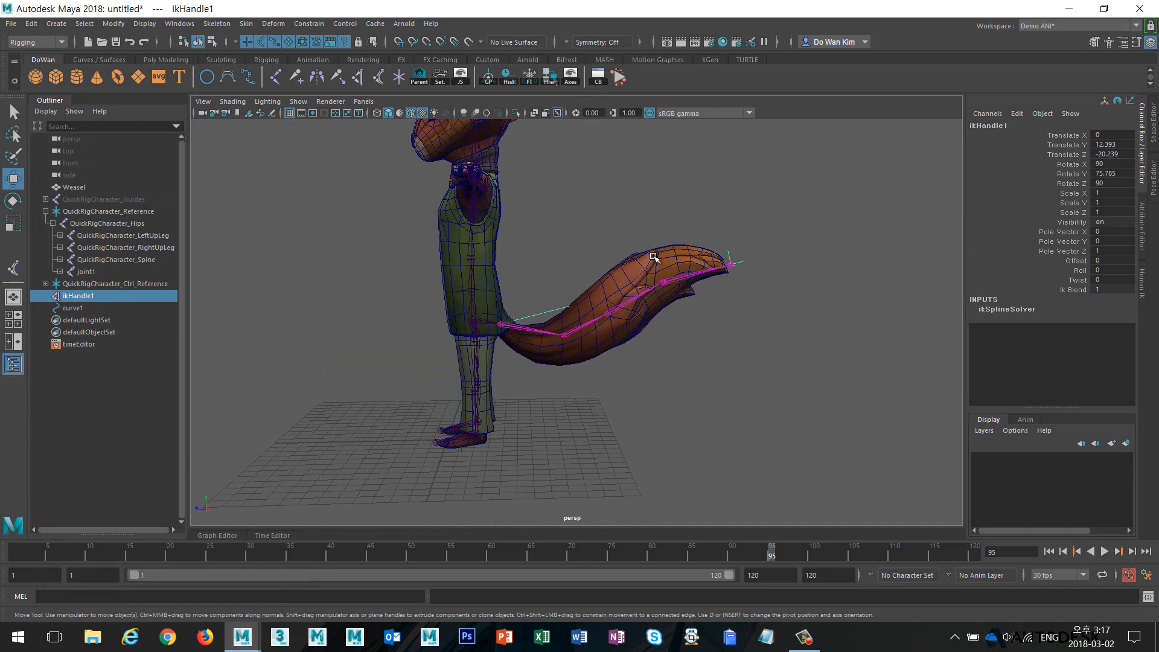
pyautogui.keyDown('alt'); pyautogui.moveTo(817, 316); pyautogui.dragTo(794, 316); pyautogui.keyUp('alt')
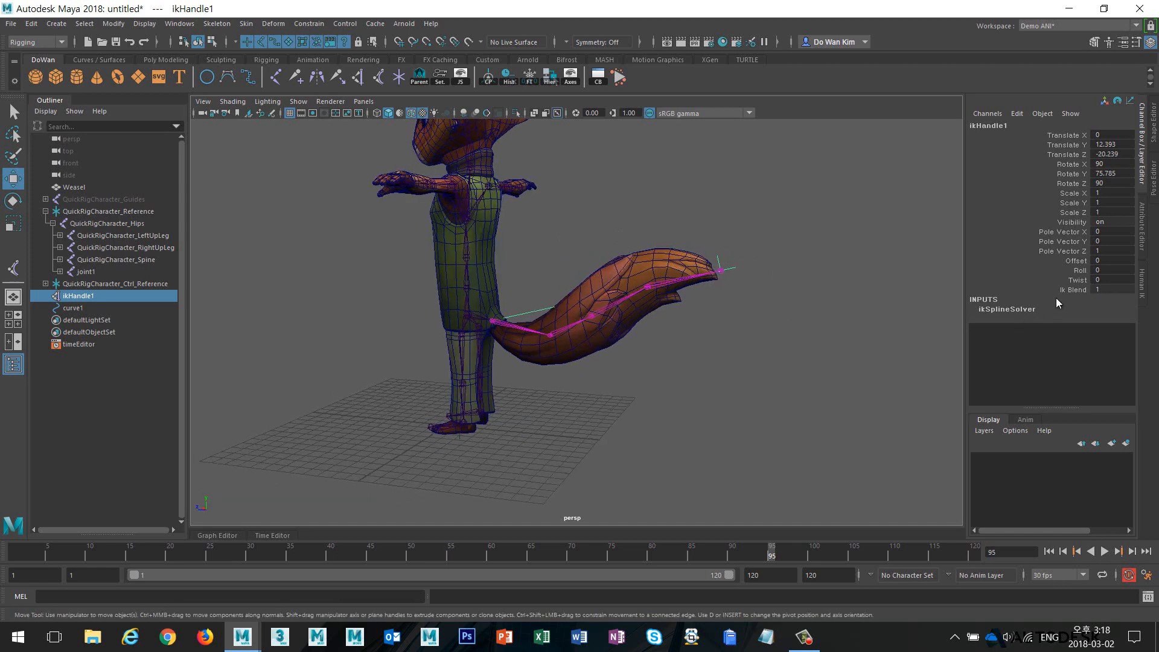
pyautogui.click(1074, 281)
pyautogui.hotkey('ctrl', 'z')
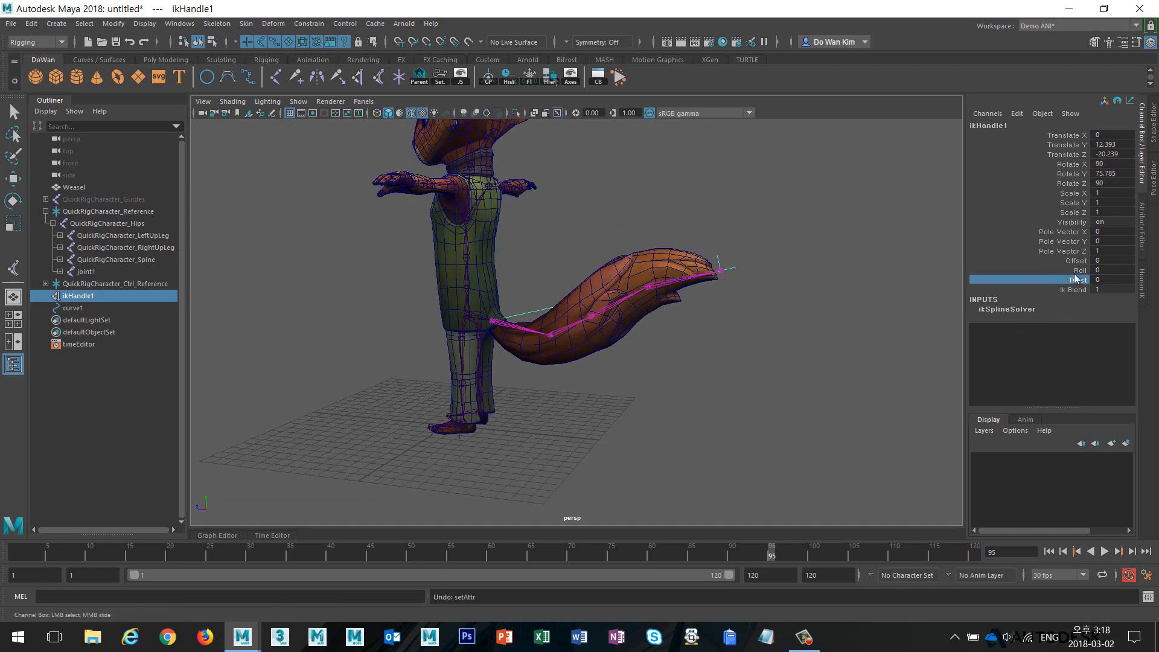
pyautogui.click(1076, 270)
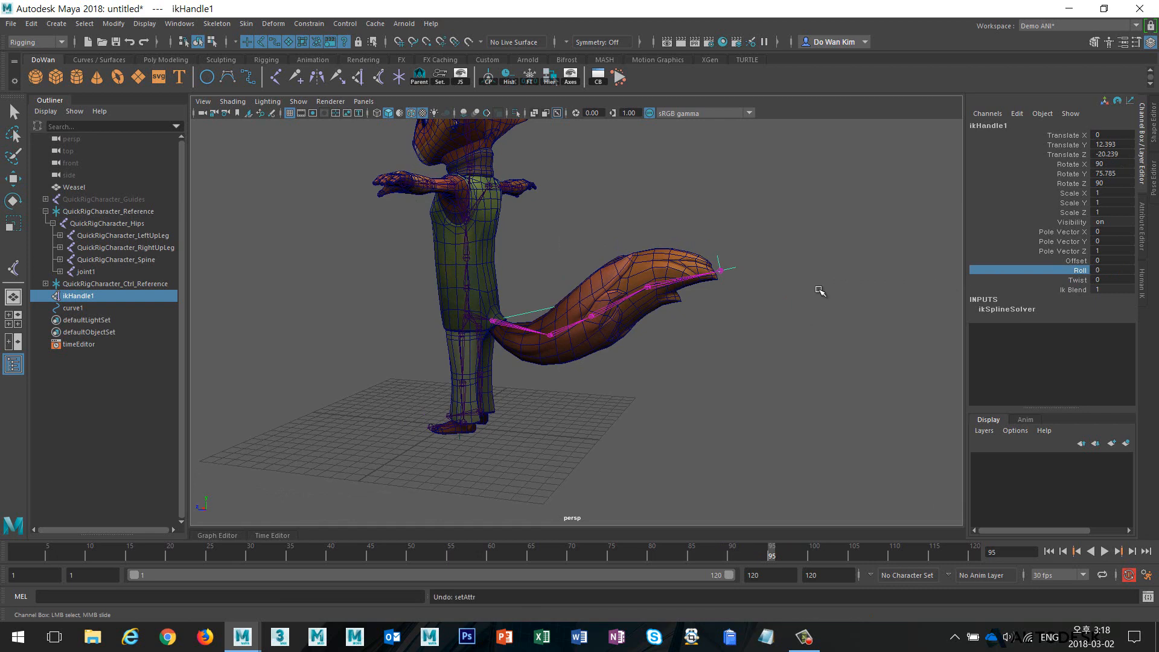
pyautogui.keyDown('alt'); pyautogui.moveTo(820, 291); pyautogui.dragTo(727, 297); pyautogui.keyUp('alt')
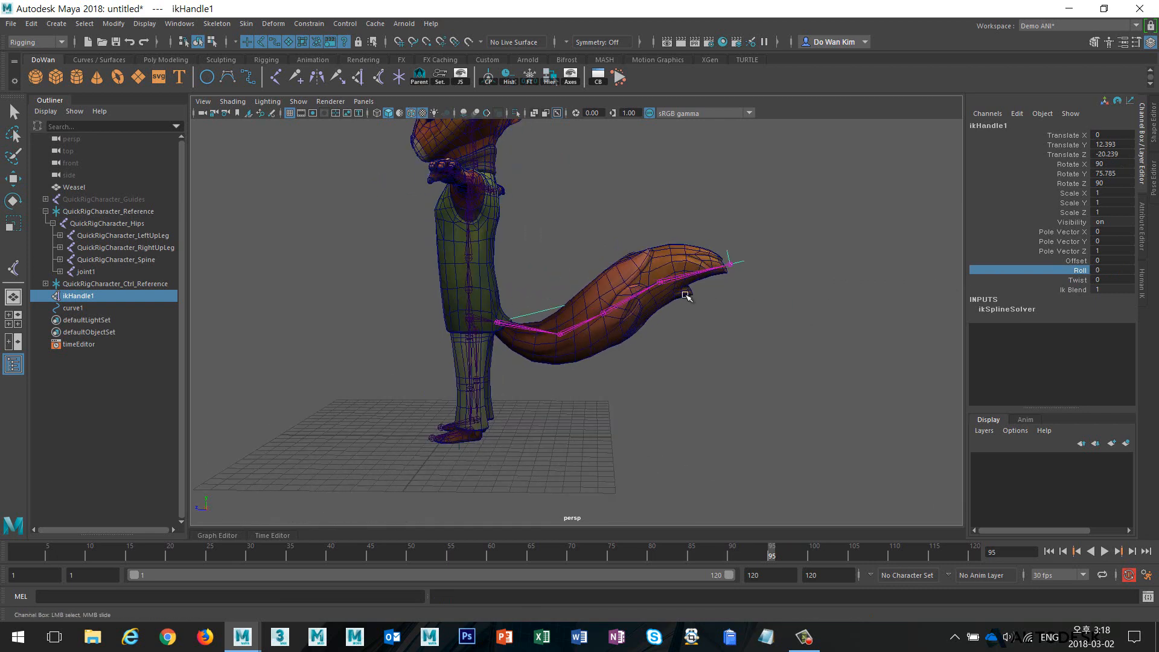
# - Select curve1 and limit the perspective view's display to NURBS curves only
pyautogui.click(84, 309)
pyautogui.press('w')
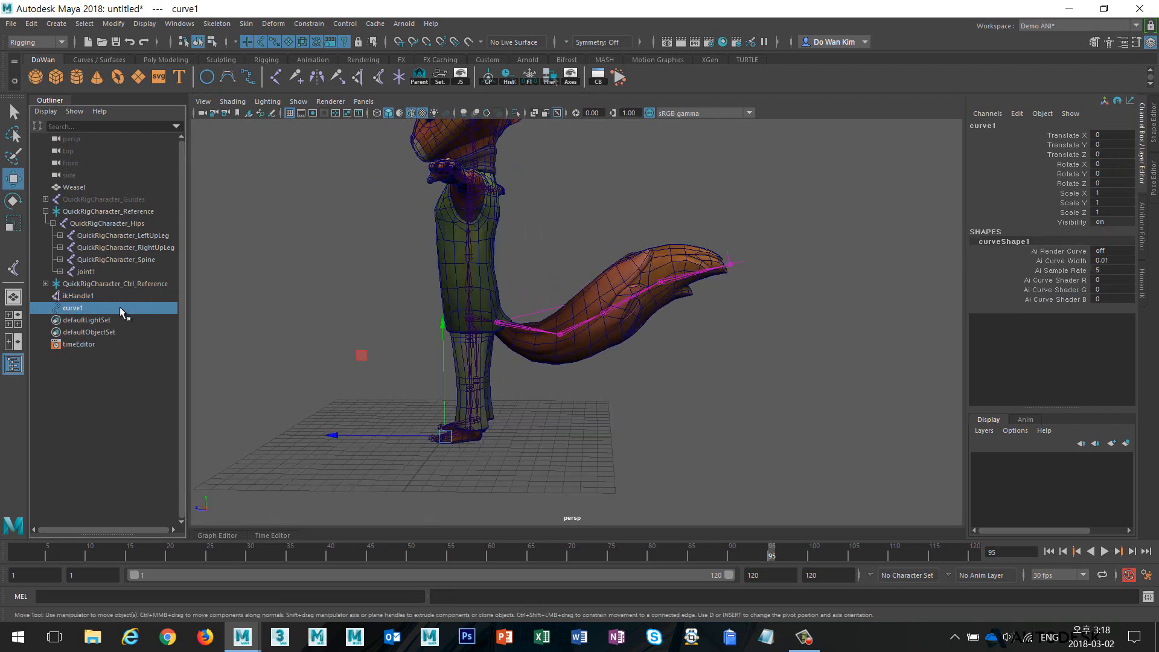
pyautogui.click(298, 103)
pyautogui.click(311, 150)
pyautogui.click(298, 101)
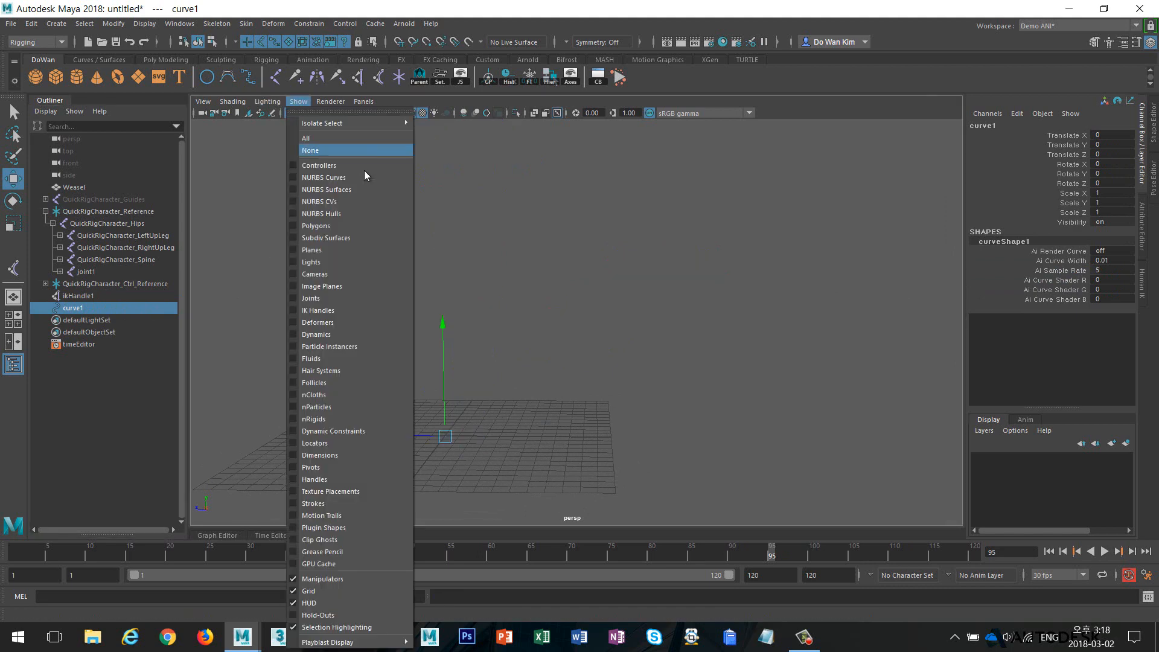
pyautogui.click(355, 178)
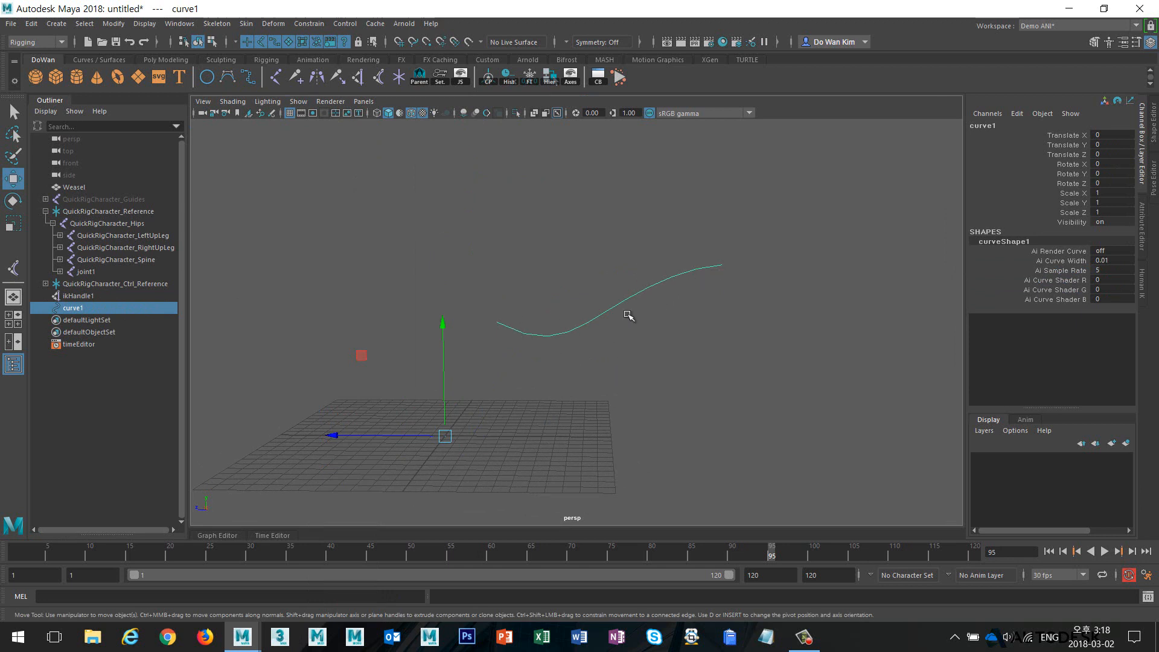
# - Switch to component selection to check the tail curve, and return to object selection
pyautogui.click(212, 41)
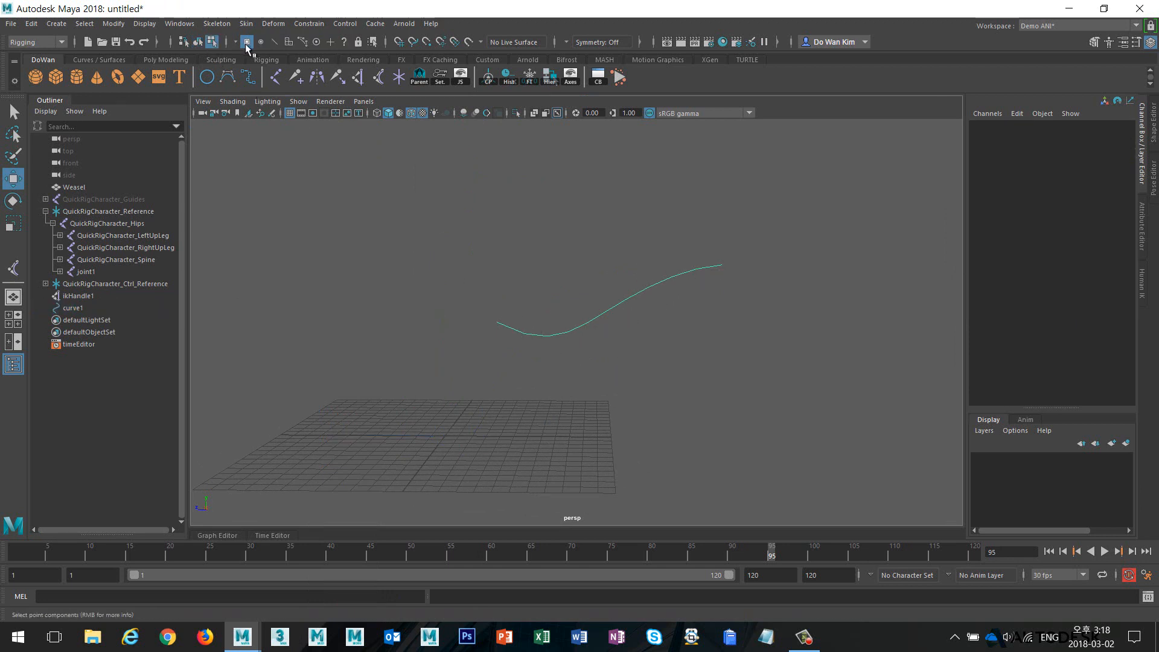
pyautogui.click(198, 42)
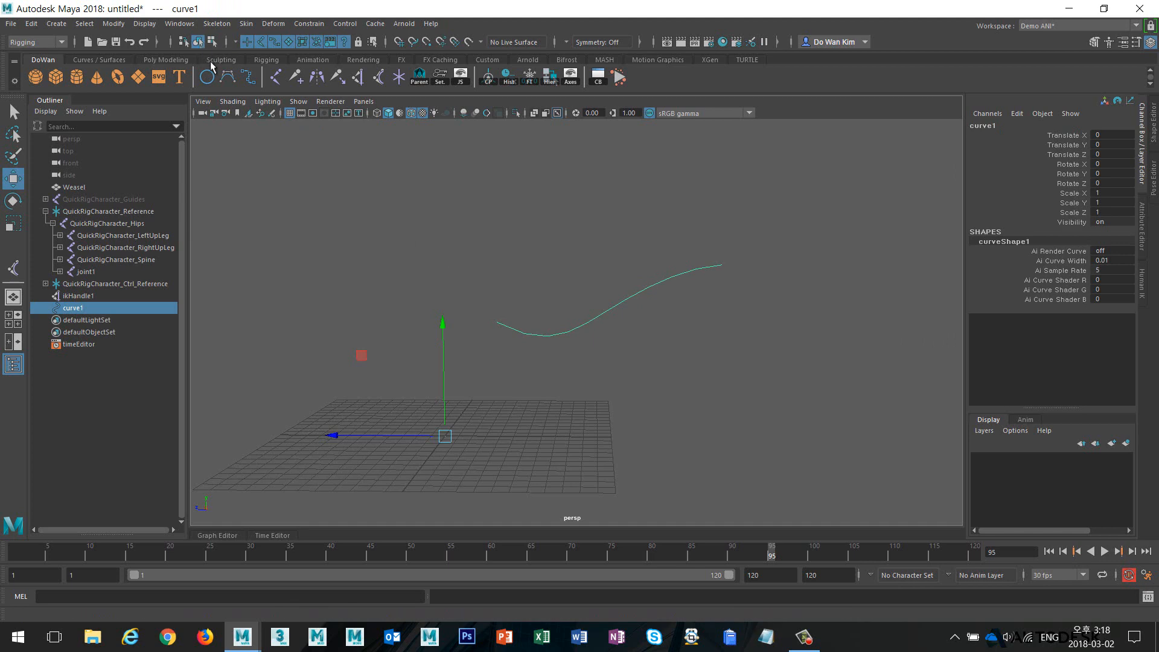
# - Open the perspective view's object type display options
pyautogui.click(298, 101)
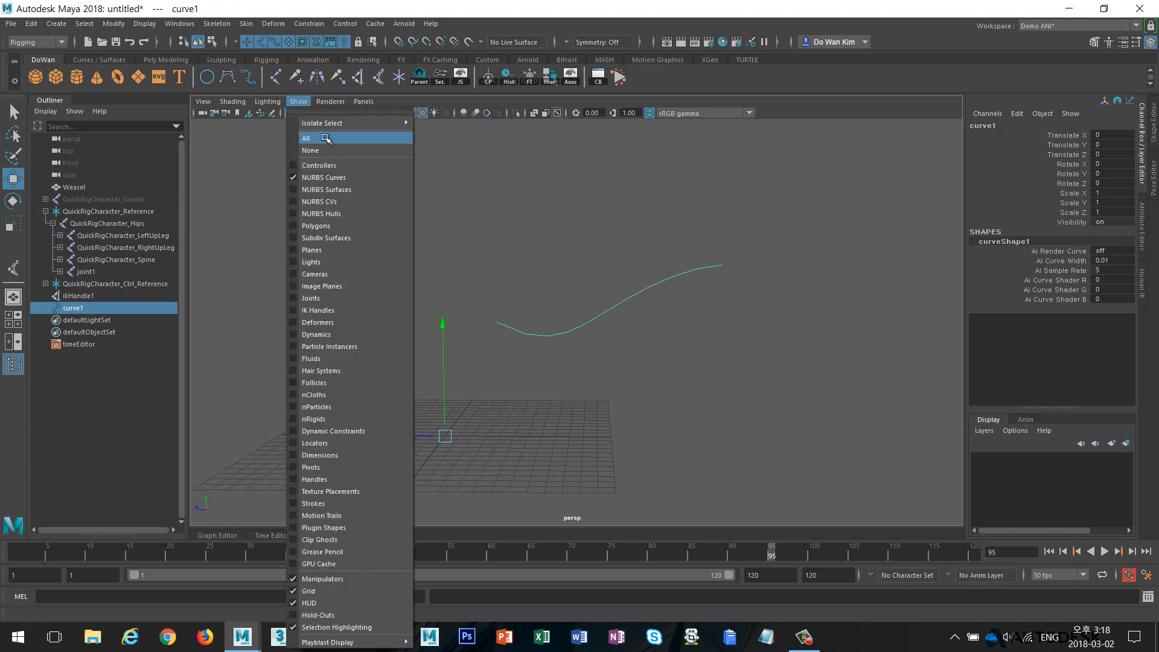
# - Display all object types in the perspective viewport except polygons, joints and IK handles
pyautogui.click(320, 136)
pyautogui.click(300, 101)
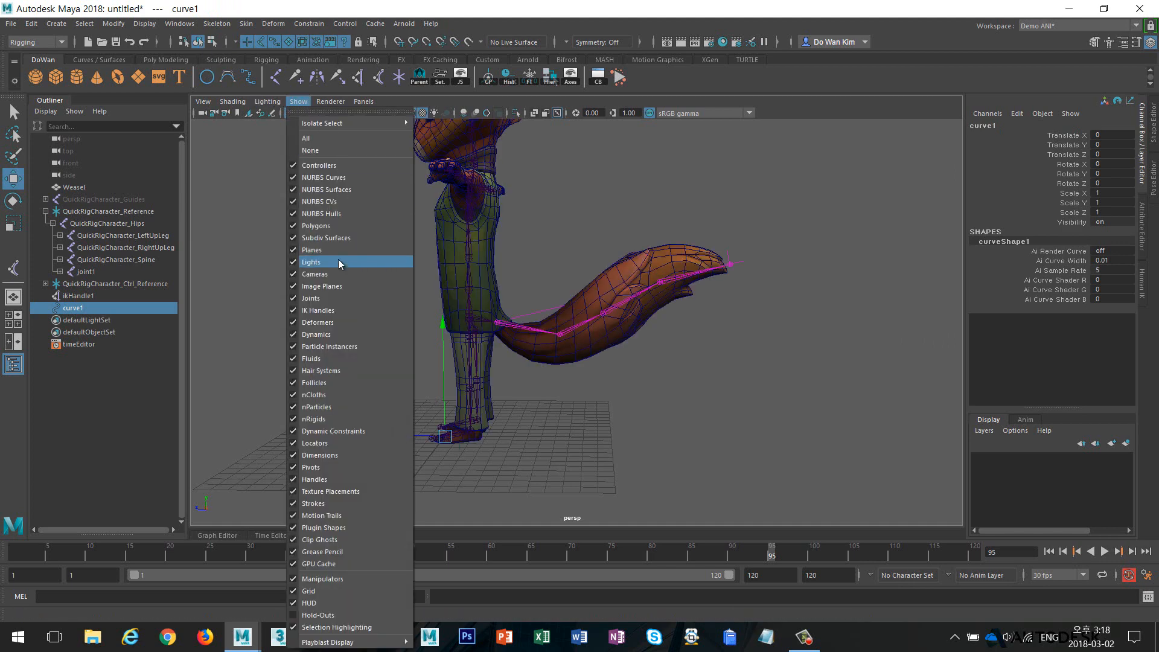
pyautogui.click(316, 226)
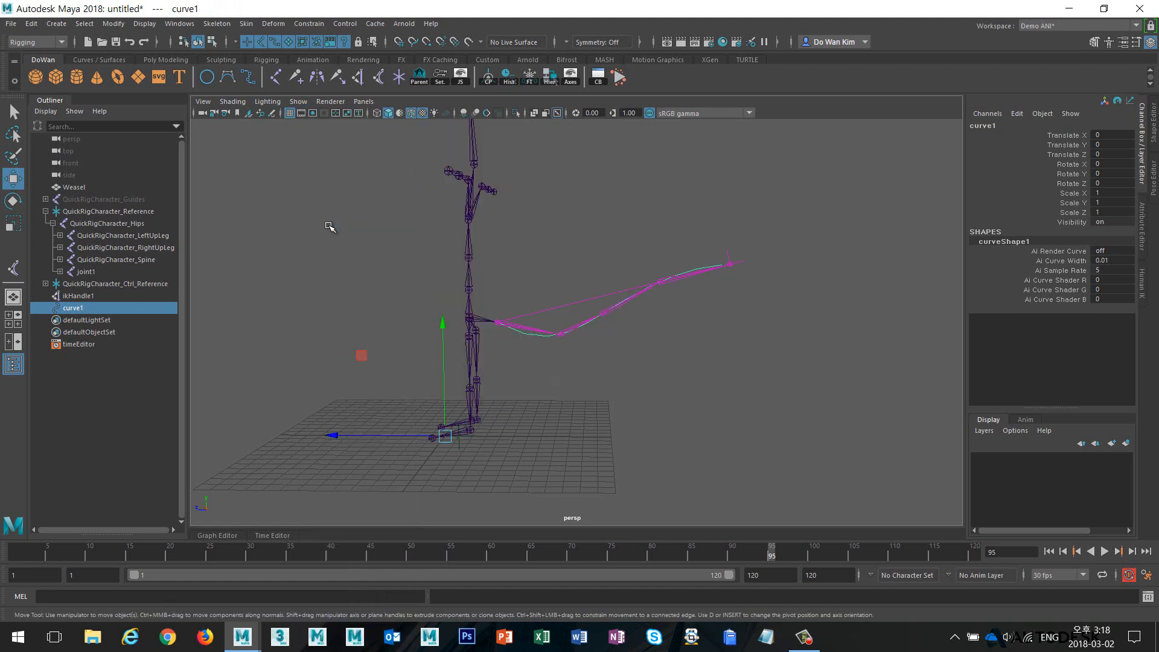
pyautogui.click(298, 101)
pyautogui.click(352, 298)
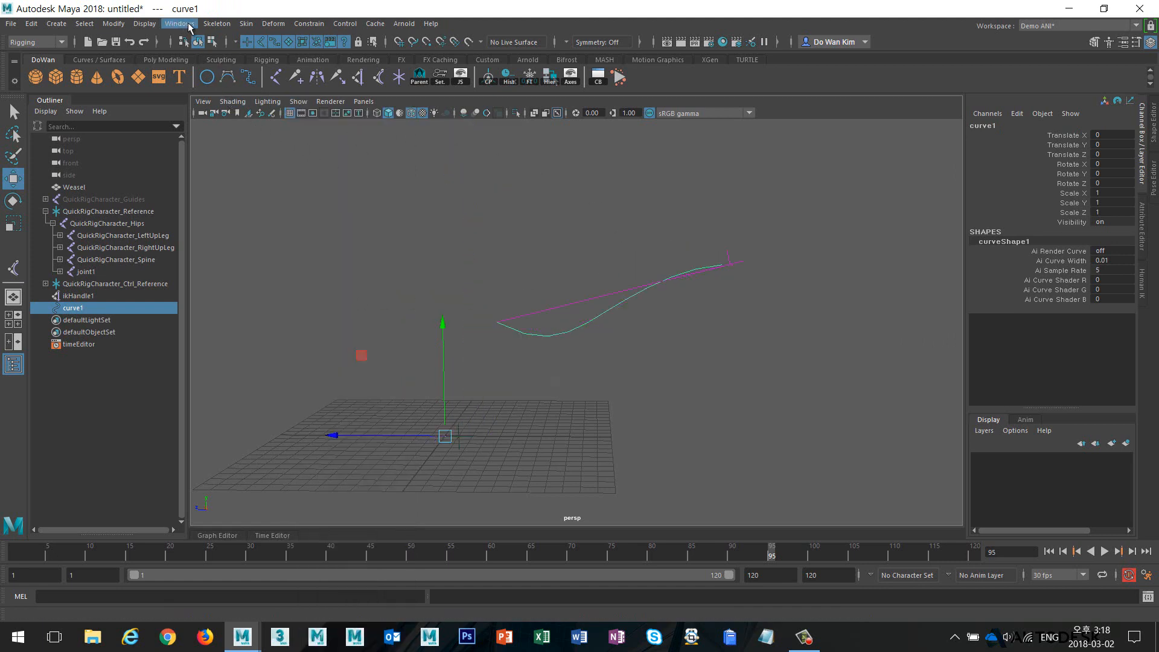
pyautogui.click(298, 102)
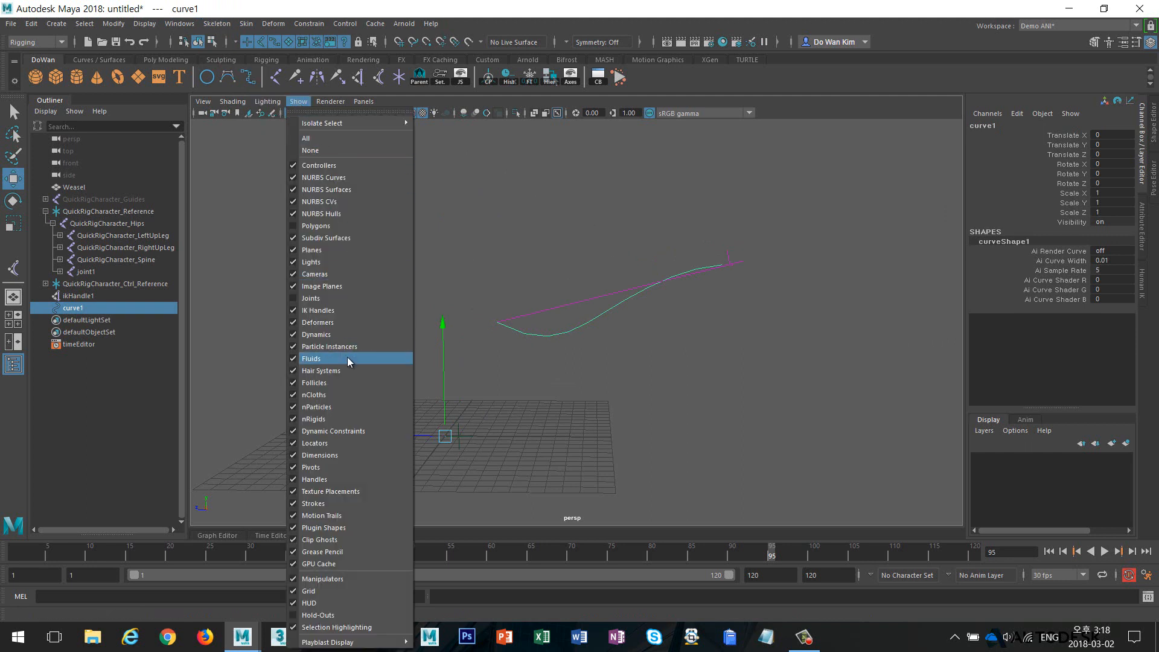
pyautogui.click(338, 311)
# - Switch to component selection, try moving the control vertex next to the tail curve's tip, and undo the move
pyautogui.press('F8')
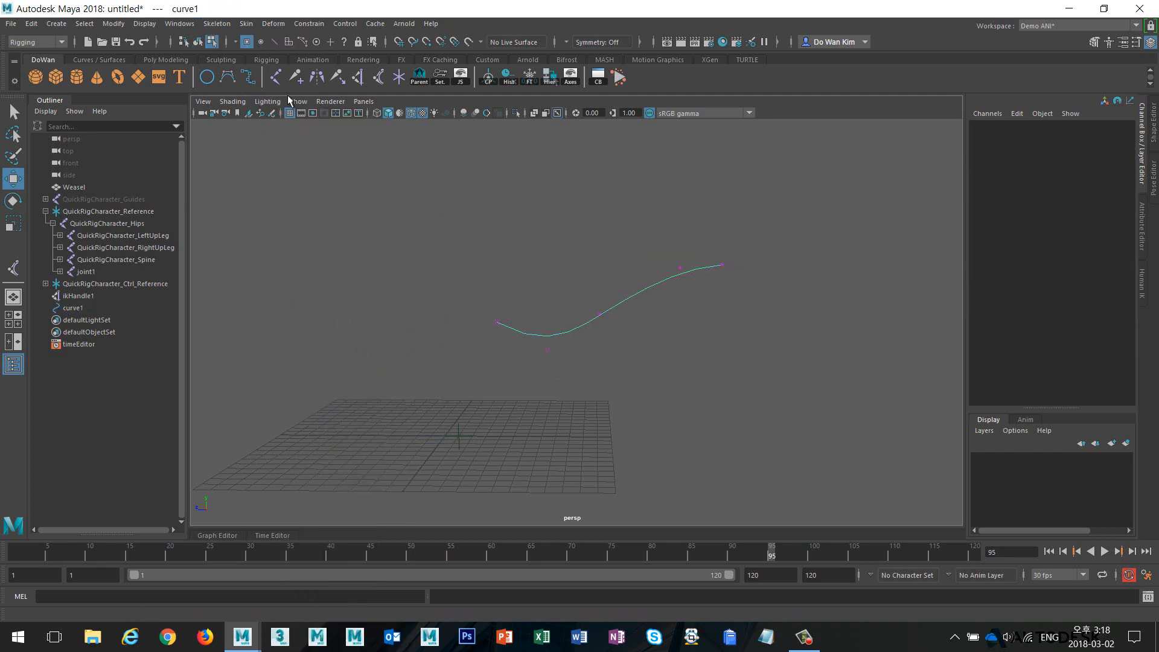
pyautogui.keyDown('alt'); pyautogui.moveTo(692, 358); pyautogui.dragTo(602, 354); pyautogui.keyUp('alt')
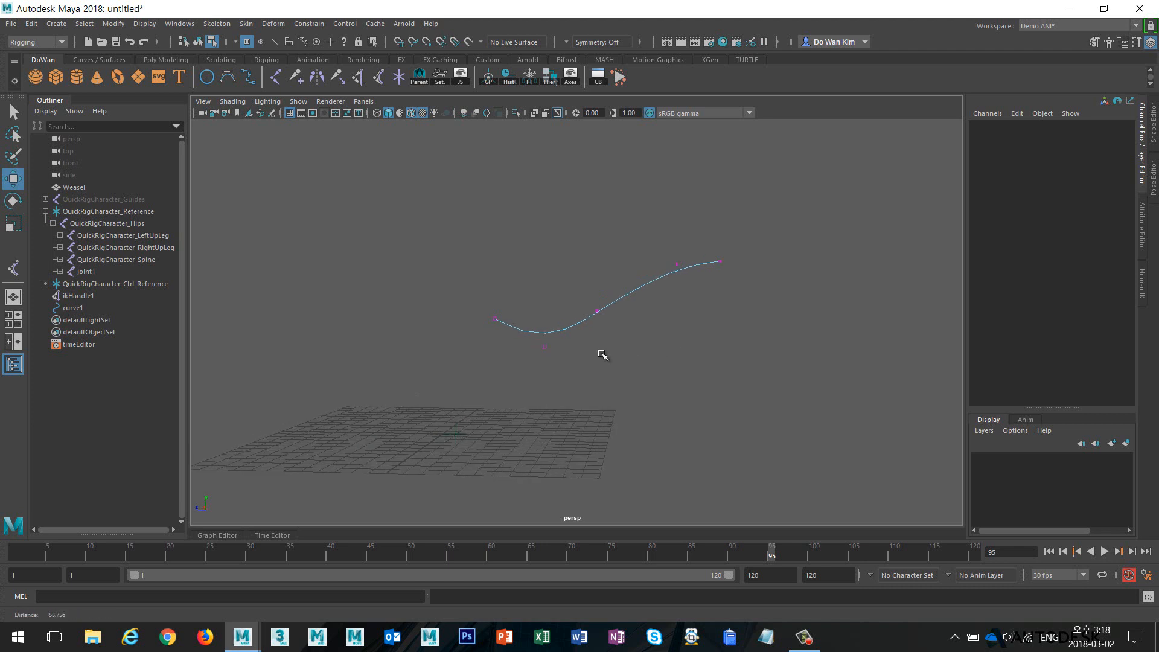
pyautogui.keyDown('alt'); pyautogui.moveTo(602, 354); pyautogui.dragTo(634, 357, button='right'); pyautogui.keyUp('alt')
pyautogui.click(695, 254)
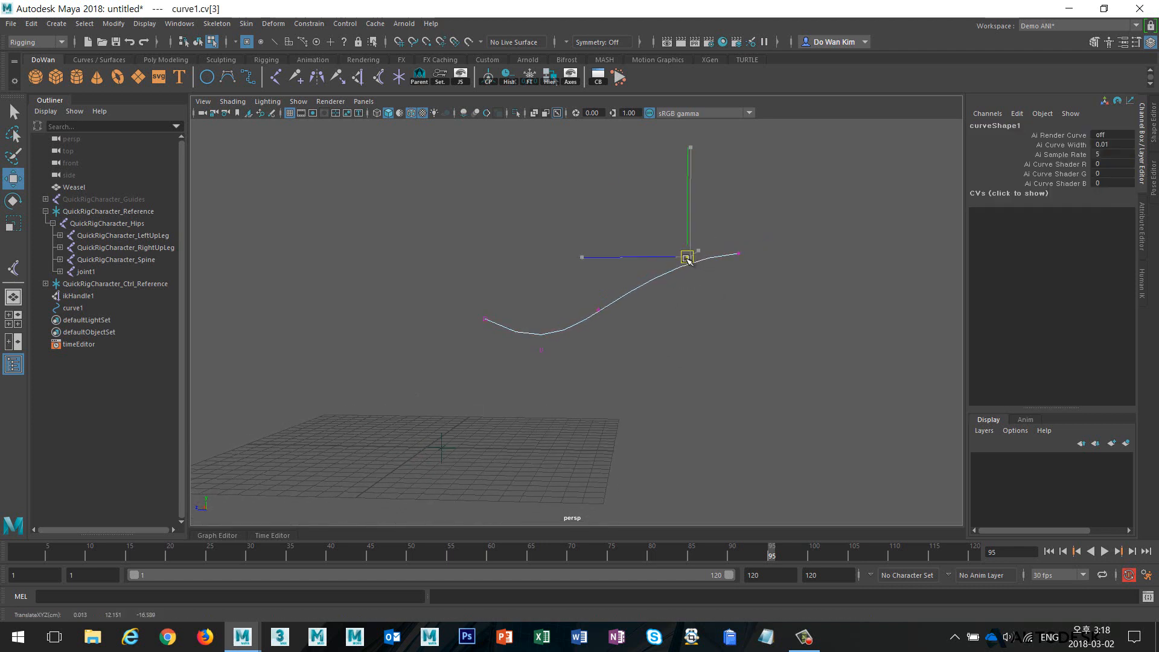
pyautogui.moveTo(702, 272); pyautogui.dragTo(674, 348)
pyautogui.hotkey('ctrl', 'z')
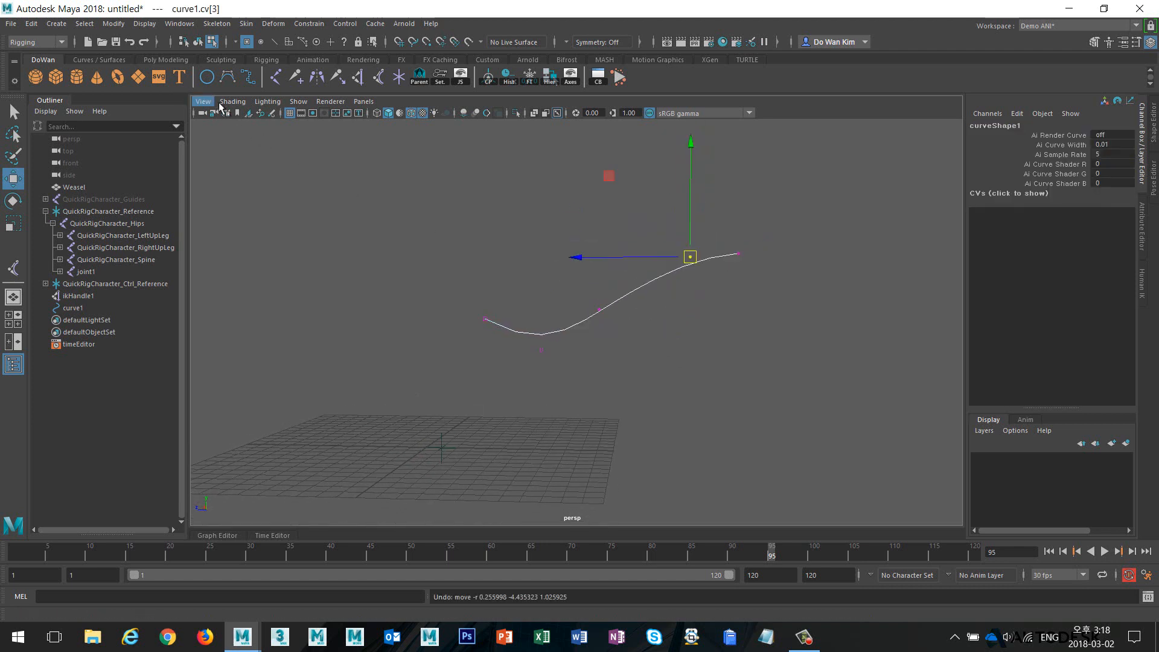
# - Show the joints in the viewport, try lowering the same control vertex with the tail joints displayed, and undo it
pyautogui.click(298, 101)
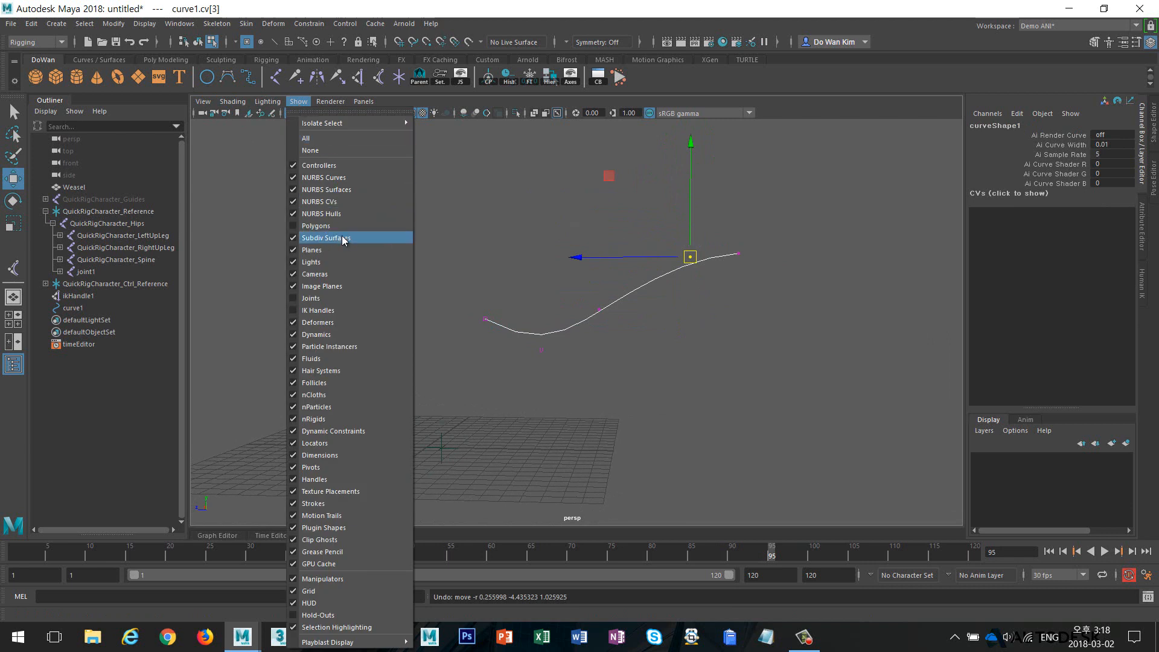
pyautogui.click(338, 298)
pyautogui.moveTo(691, 258); pyautogui.dragTo(696, 350)
pyautogui.hotkey('ctrl', 'z')
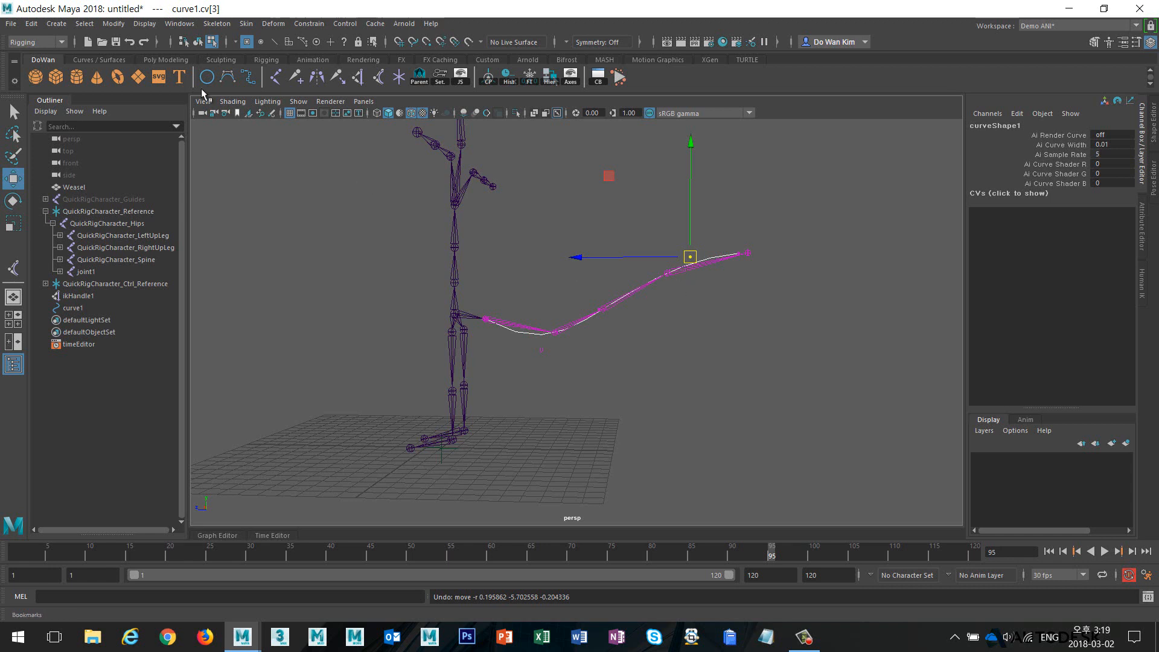
pyautogui.click(198, 42)
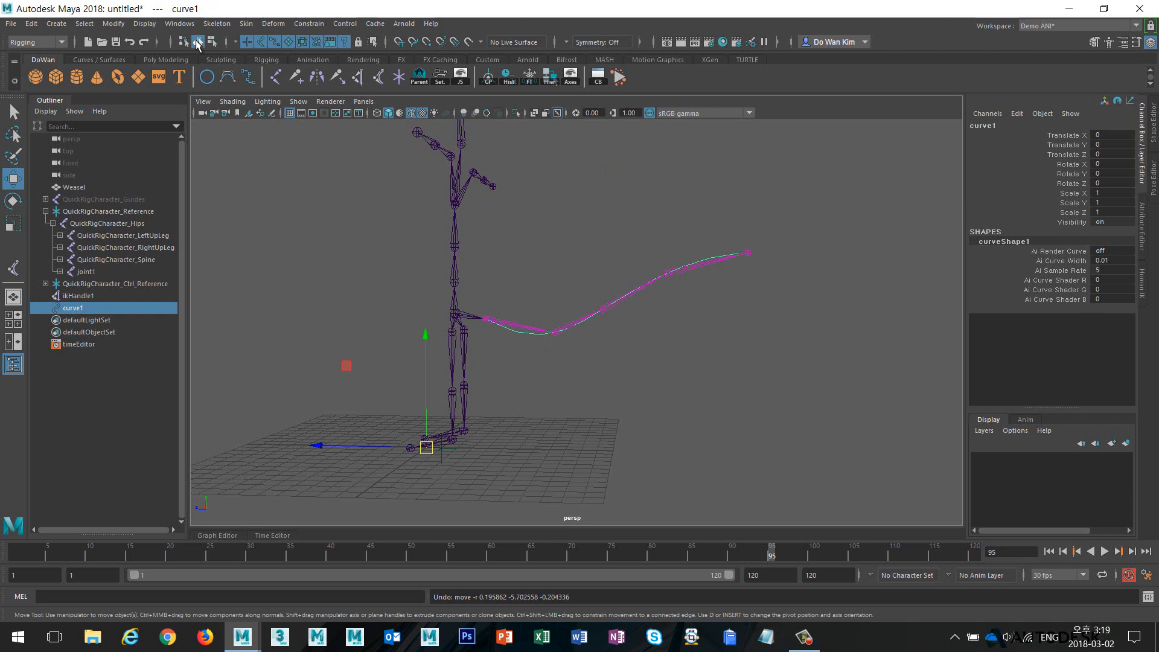
pyautogui.click(273, 25)
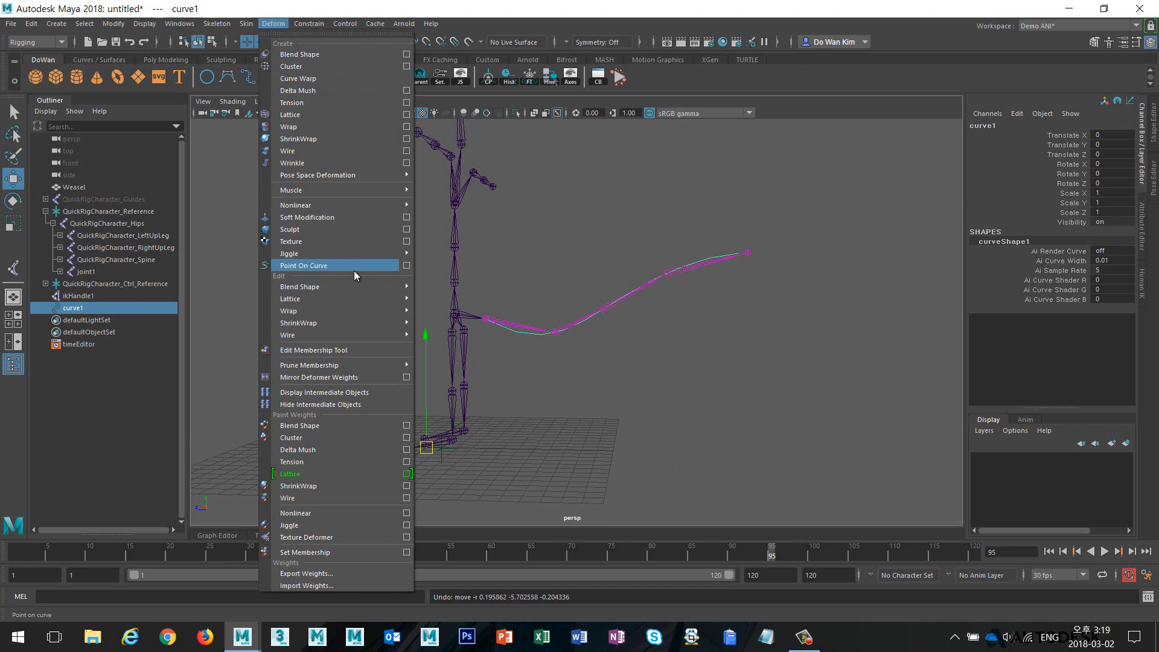
pyautogui.click(783, 111)
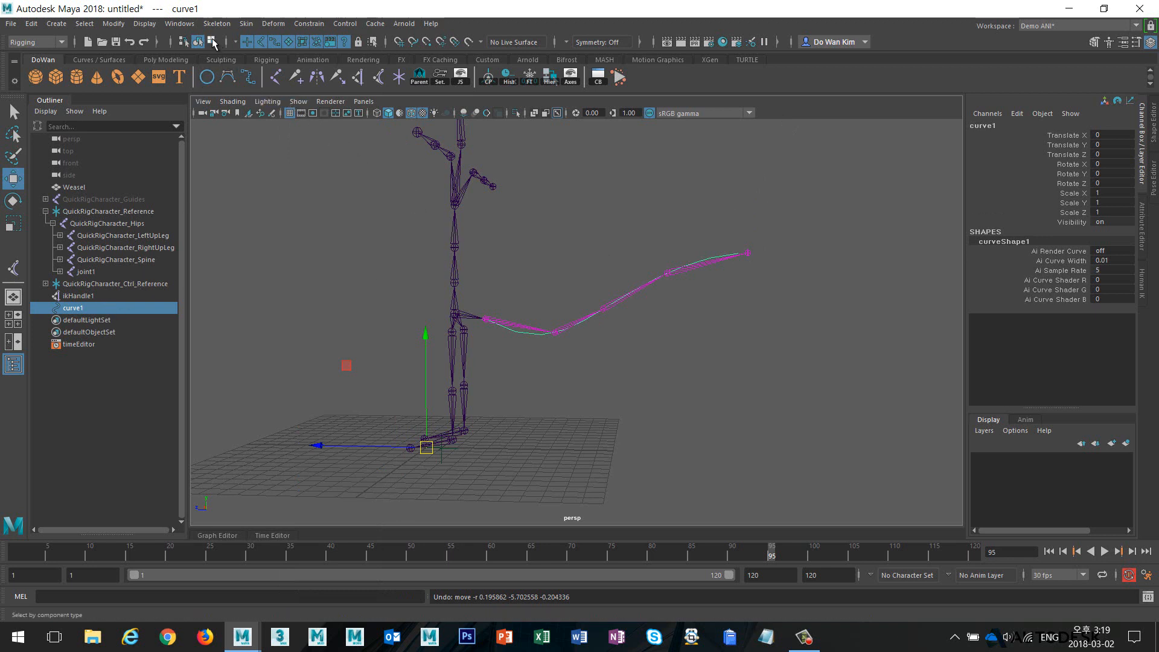
# - Switch to component selection with the edit point filter instead of control vertices, and select all edit points on the tail curve
pyautogui.click(212, 42)
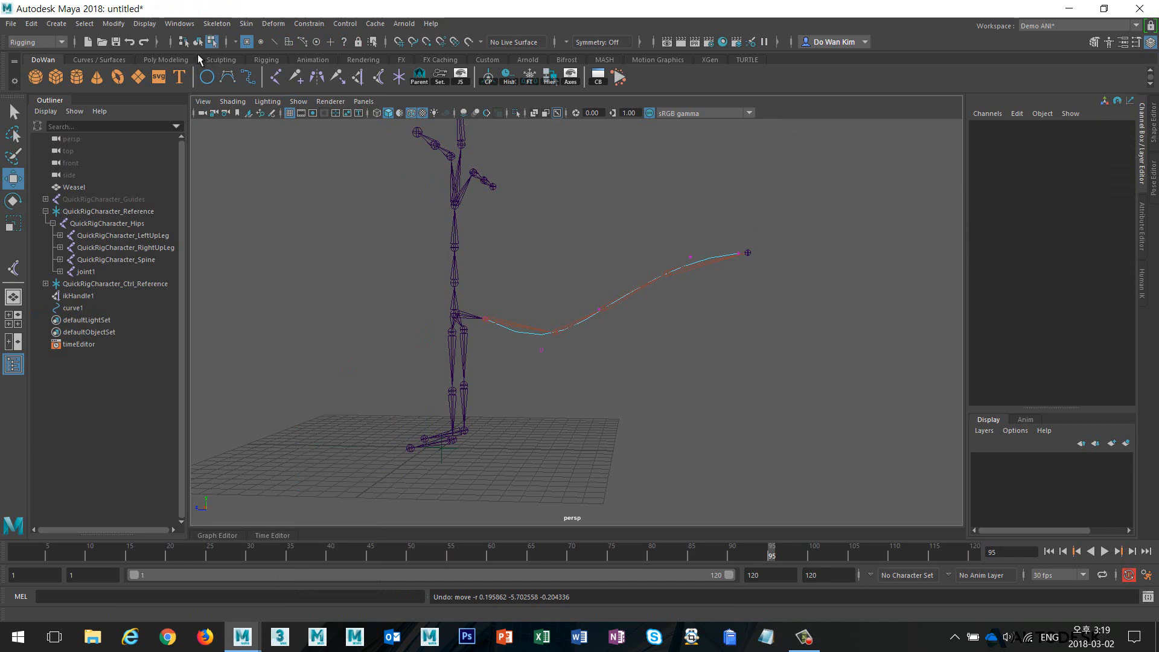
pyautogui.click(247, 43)
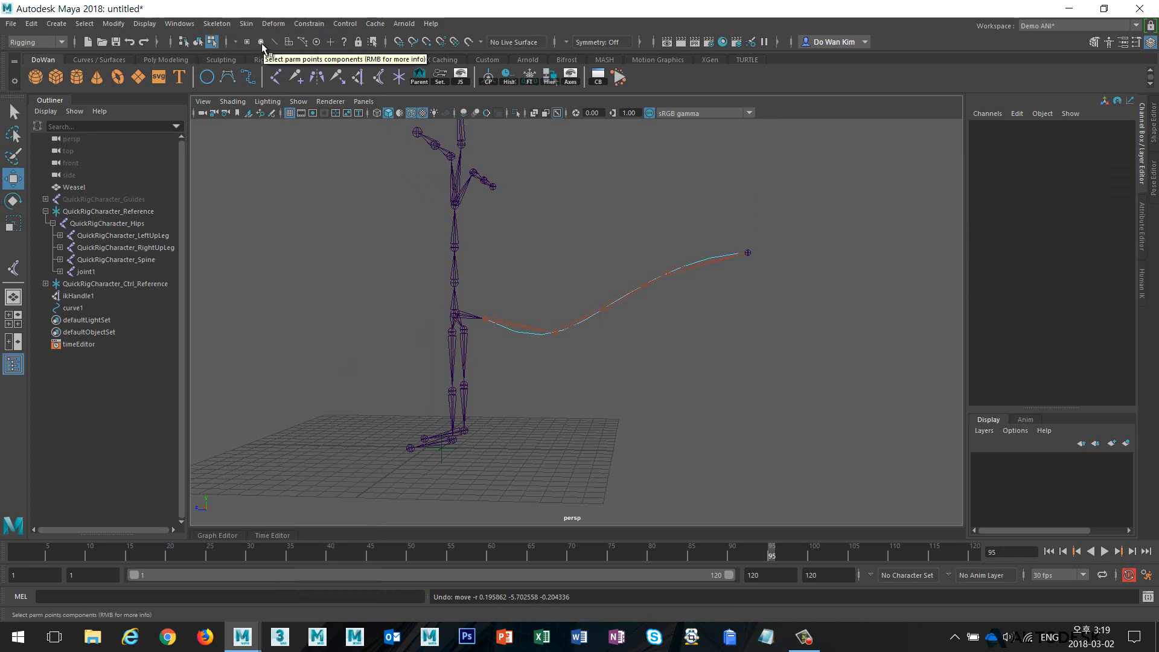
pyautogui.click(261, 43)
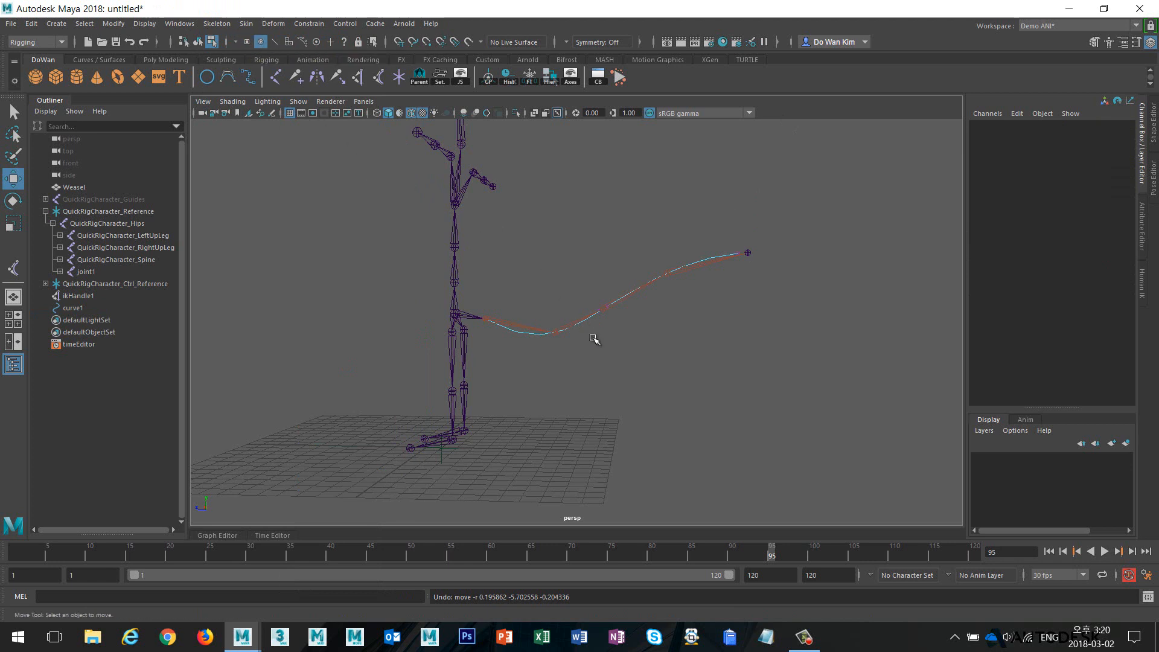
pyautogui.moveTo(663, 362)
pyautogui.keyDown('alt'); pyautogui.mouseDown()
pyautogui.moveTo(676, 381)
pyautogui.moveTo(670, 362)
pyautogui.mouseUp(); pyautogui.keyUp('alt')
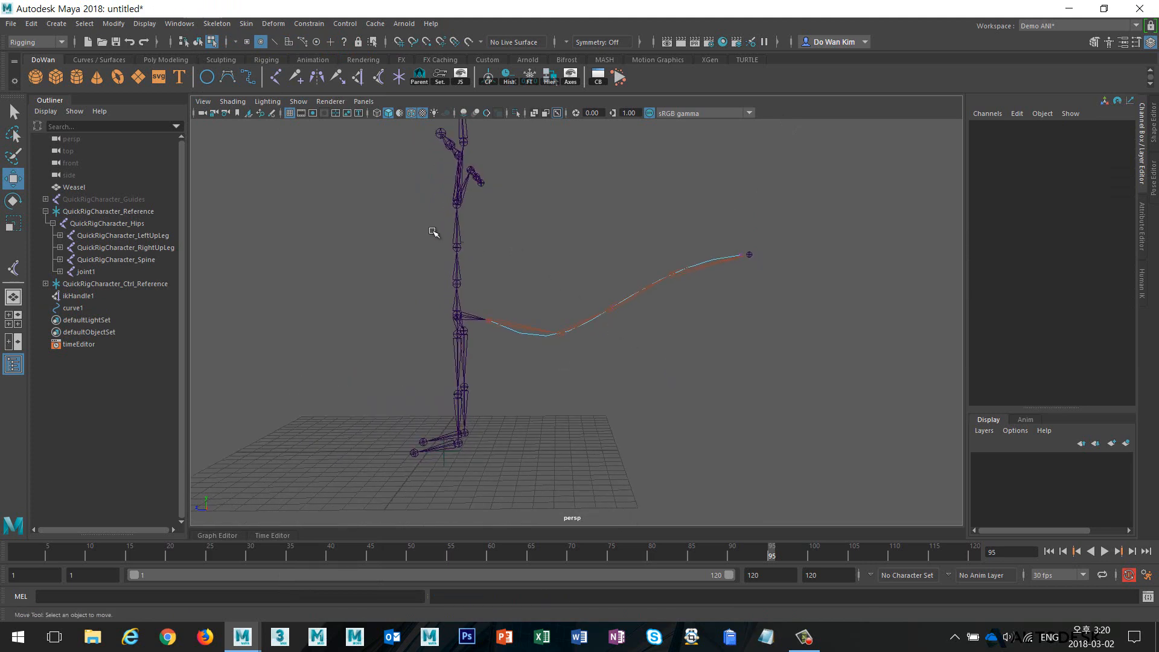
pyautogui.moveTo(401, 199); pyautogui.dragTo(848, 380)
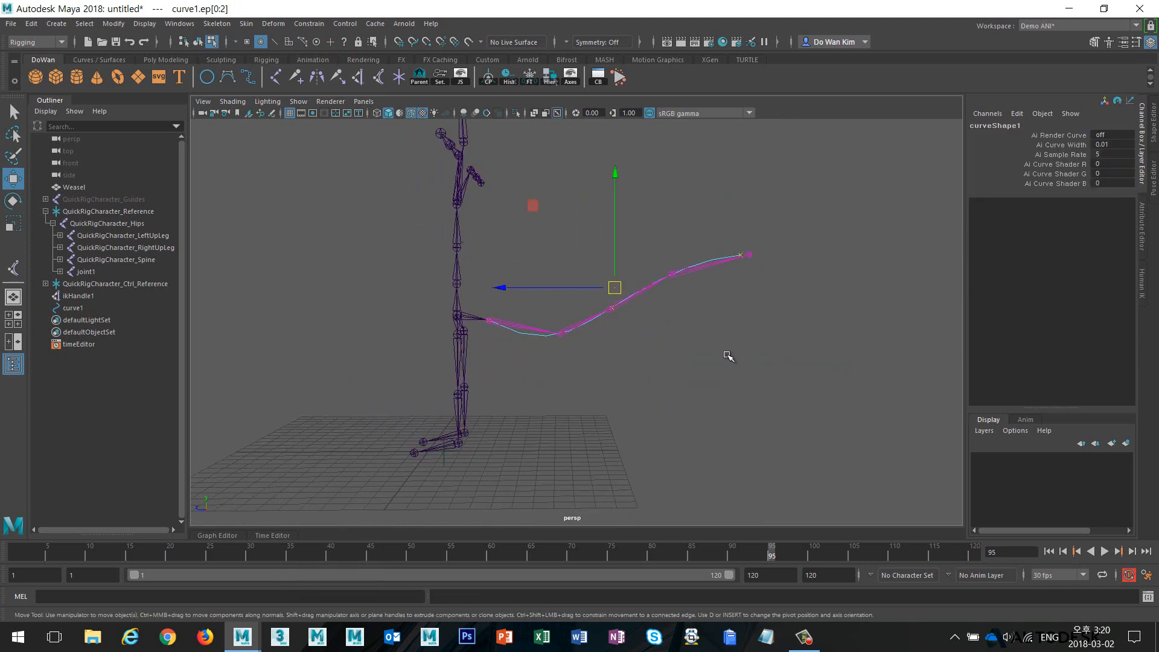
# - Hide the joints in the perspective viewport
pyautogui.click(298, 101)
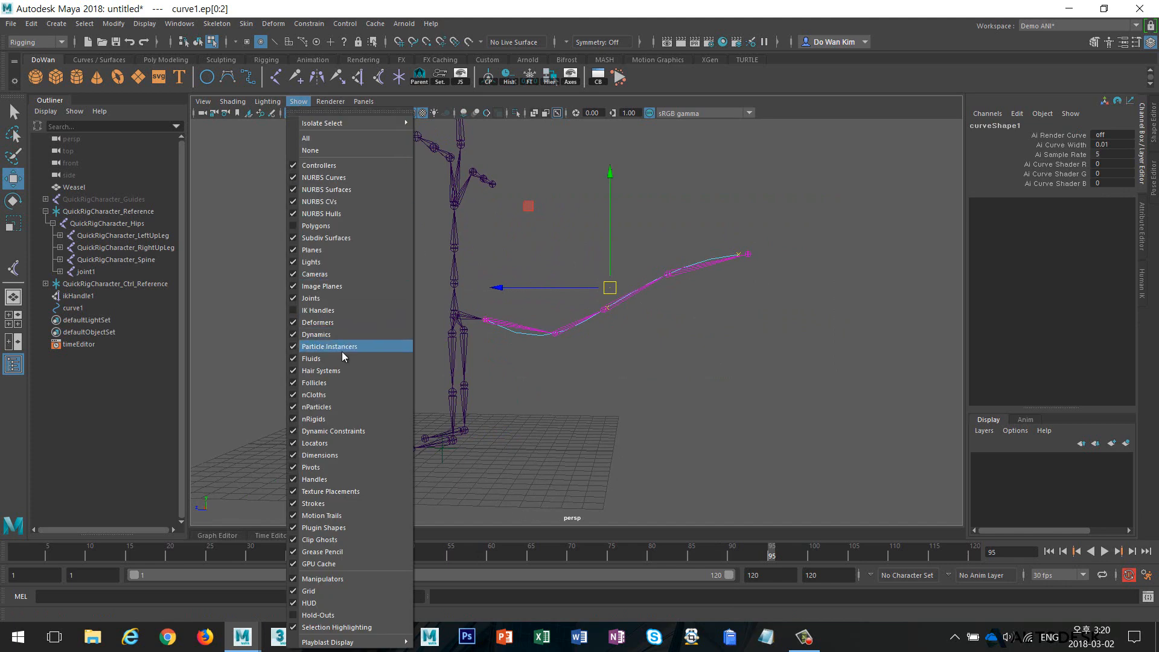
pyautogui.click(349, 299)
pyautogui.keyDown('alt'); pyautogui.moveTo(324, 323); pyautogui.dragTo(481, 336, button='right'); pyautogui.keyUp('alt')
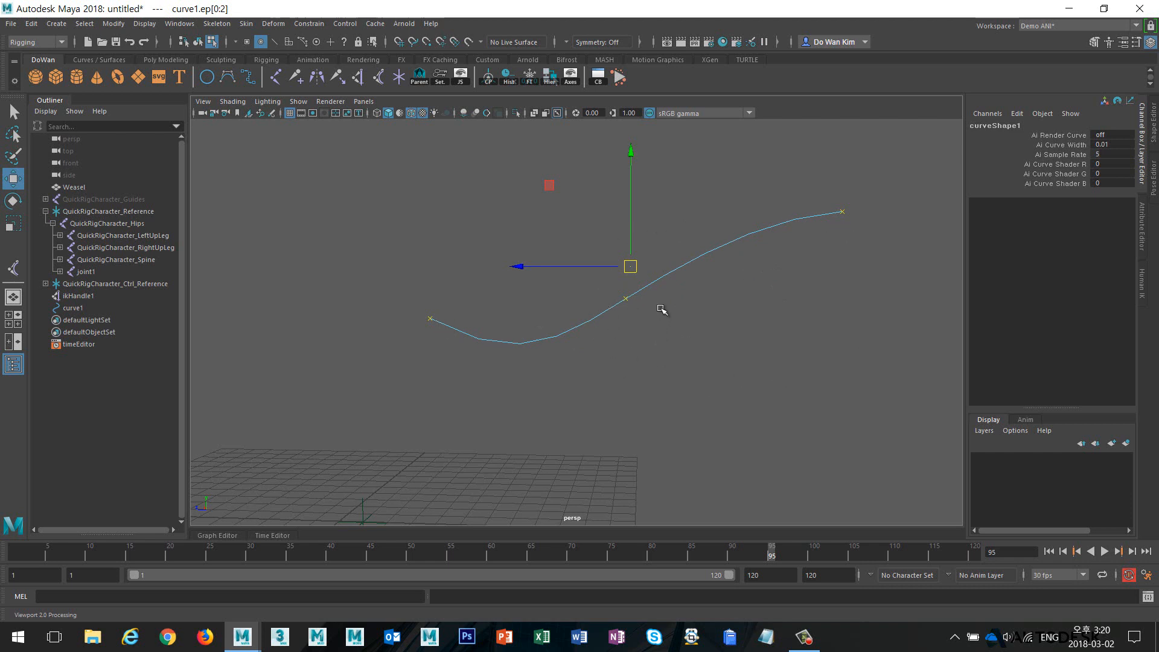
# - Try moving the middle edit point of the tail curve and undo the move
pyautogui.moveTo(674, 342); pyautogui.dragTo(583, 255)
pyautogui.moveTo(623, 297)
pyautogui.mouseDown()
pyautogui.moveTo(668, 336)
pyautogui.moveTo(597, 324)
pyautogui.moveTo(622, 294)
pyautogui.mouseUp()
pyautogui.hotkey('ctrl', 'z')
# - Select all three edit points of the tail curve and apply the Point On Curve deformer to create locators on them
pyautogui.click(381, 160)
pyautogui.moveTo(378, 160); pyautogui.dragTo(898, 409)
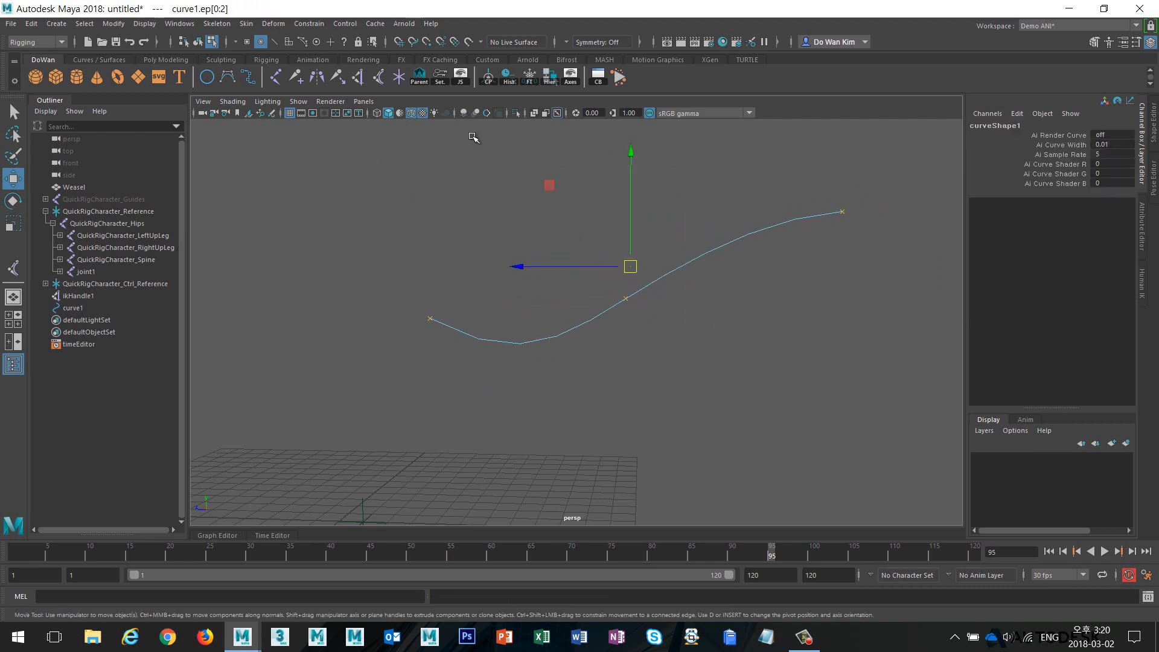
pyautogui.click(277, 23)
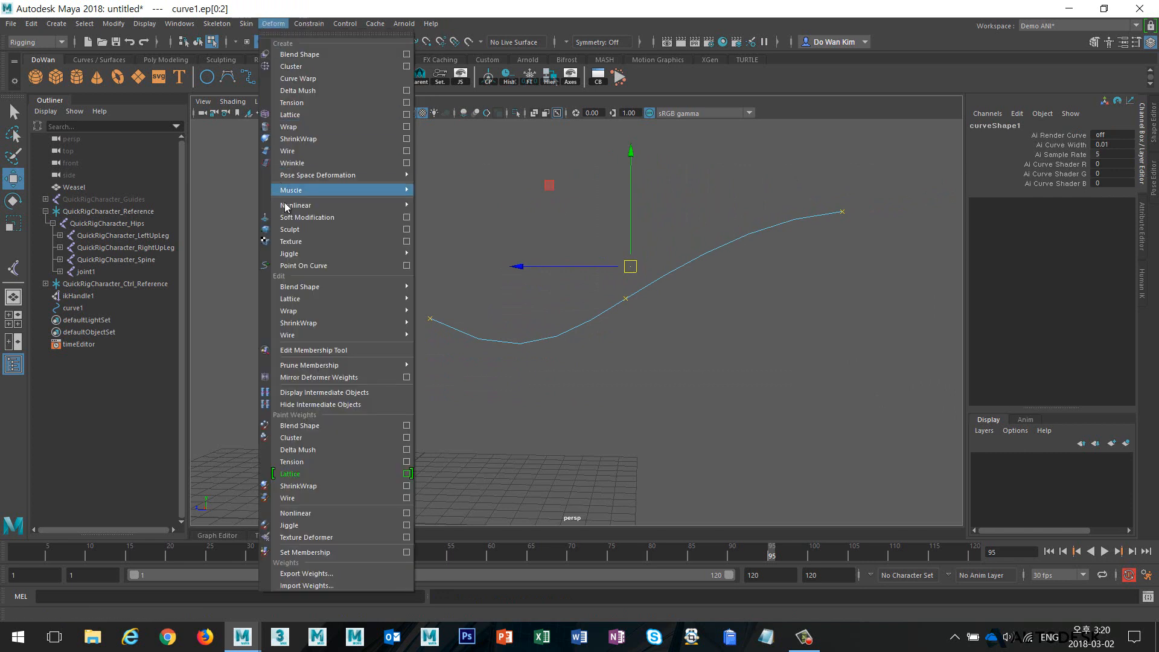
pyautogui.click(349, 265)
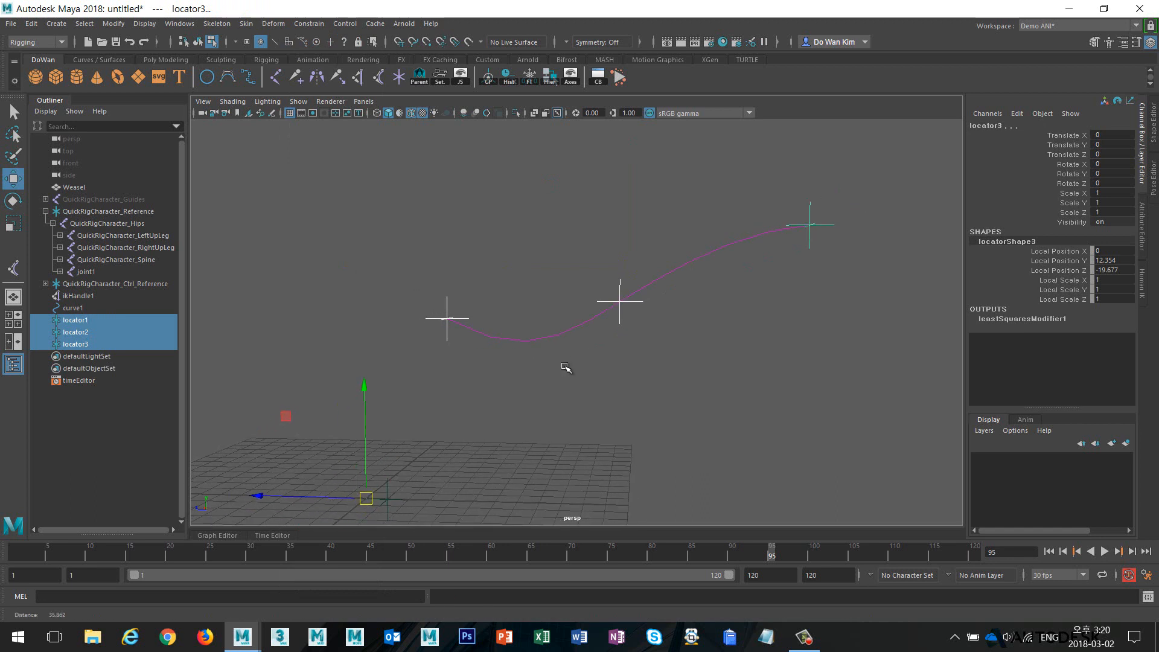
pyautogui.scroll(-3, 566, 367)
pyautogui.click(591, 340)
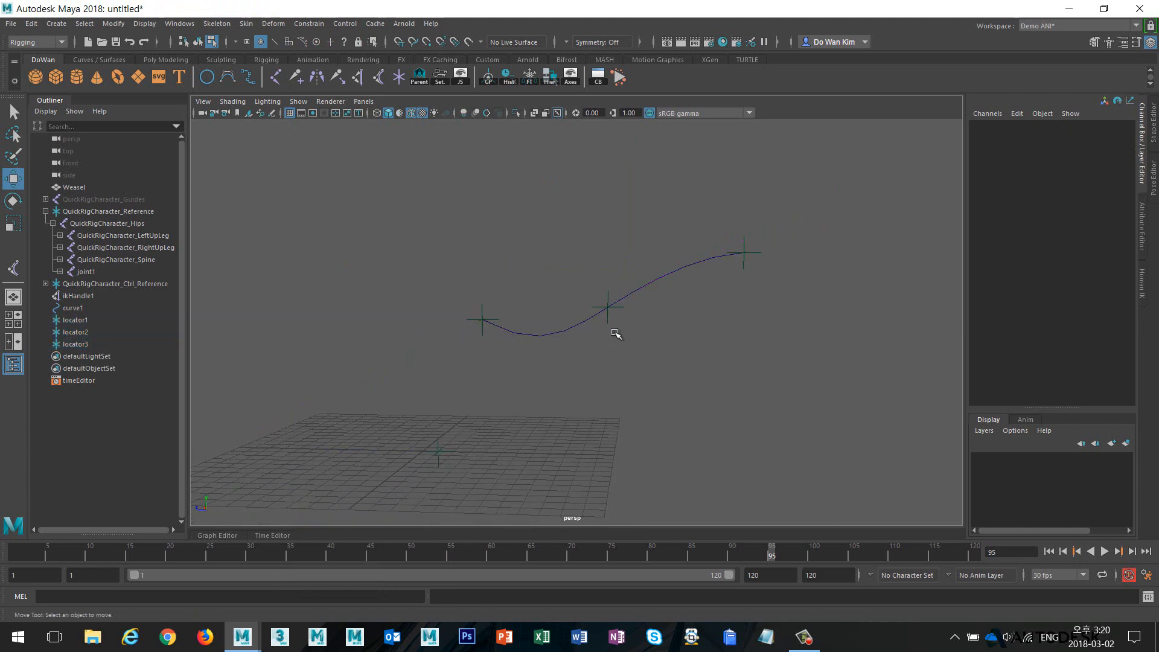
# - Return to object selection, test moving the middle locator to bend the tail curve, and undo the move
pyautogui.click(198, 41)
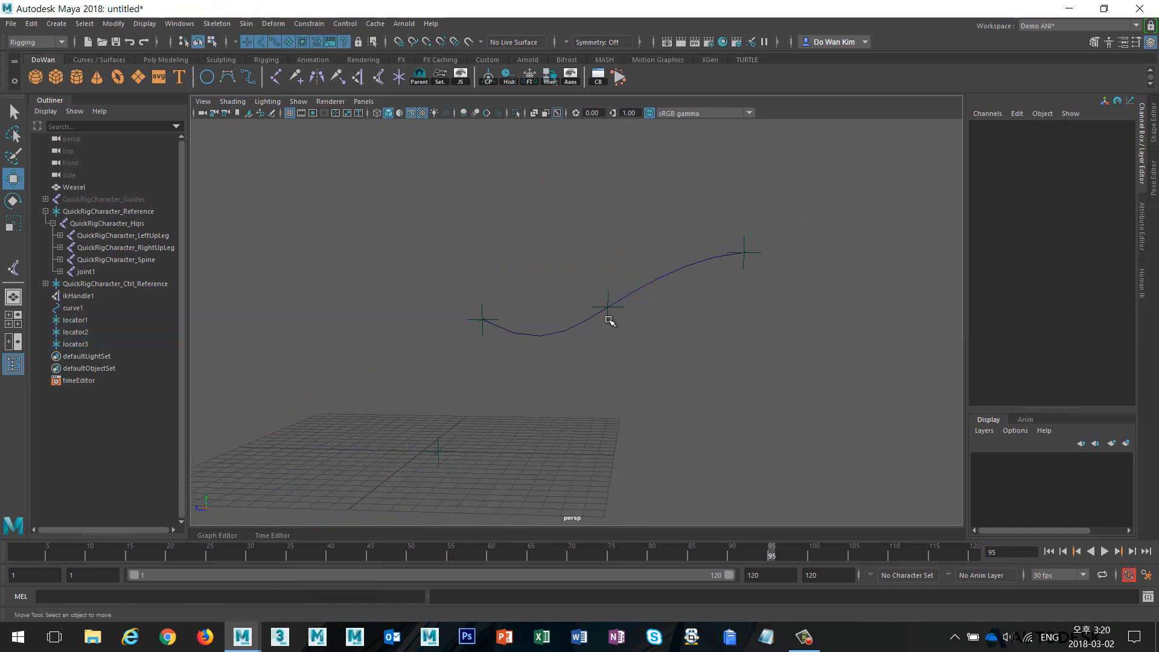
pyautogui.click(609, 319)
pyautogui.moveTo(673, 396); pyautogui.dragTo(707, 380, button='middle')
pyautogui.hotkey('ctrl', 'z')
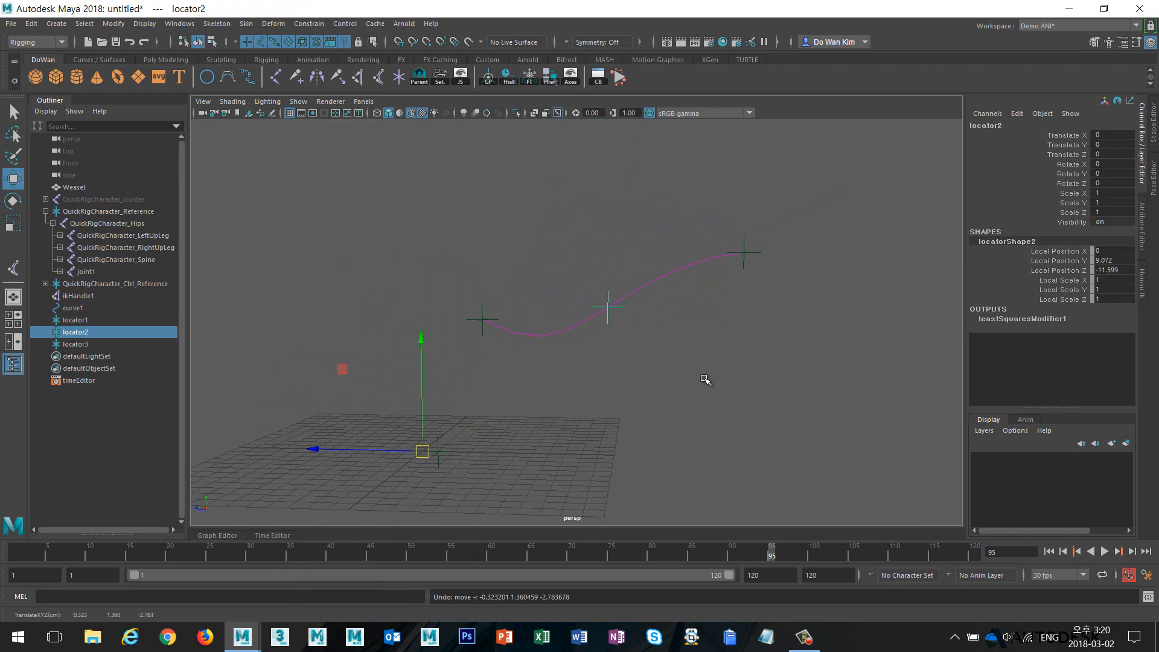
pyautogui.click(688, 383)
# - Center the pivot of the middle locator, locator2
pyautogui.click(610, 321)
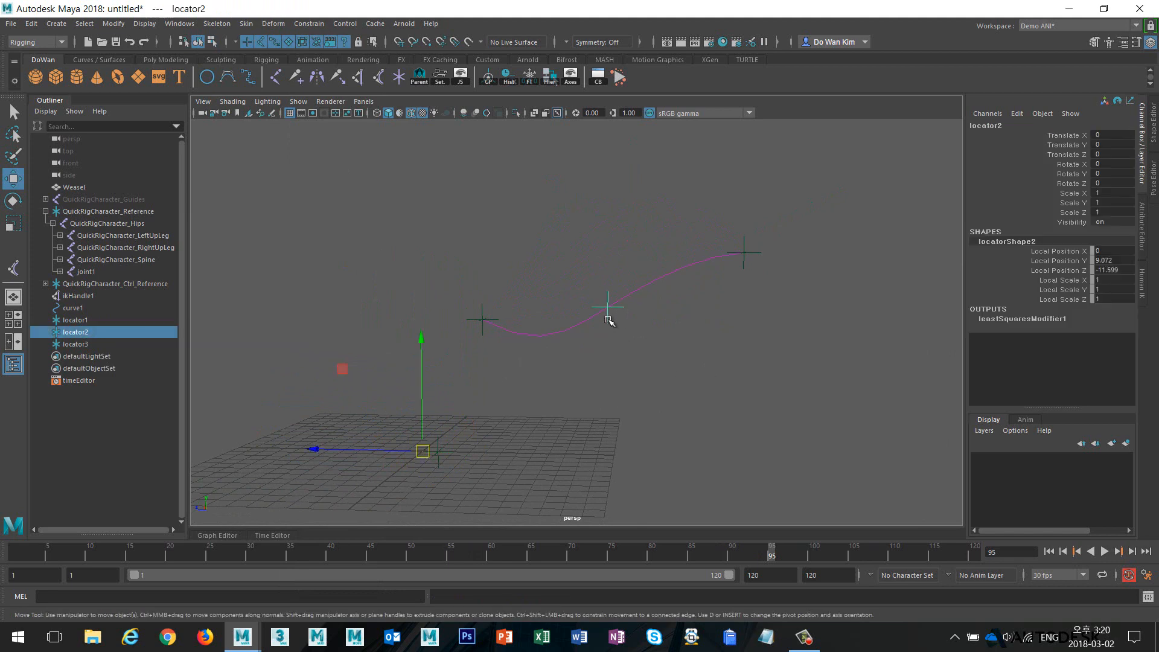
pyautogui.click(112, 24)
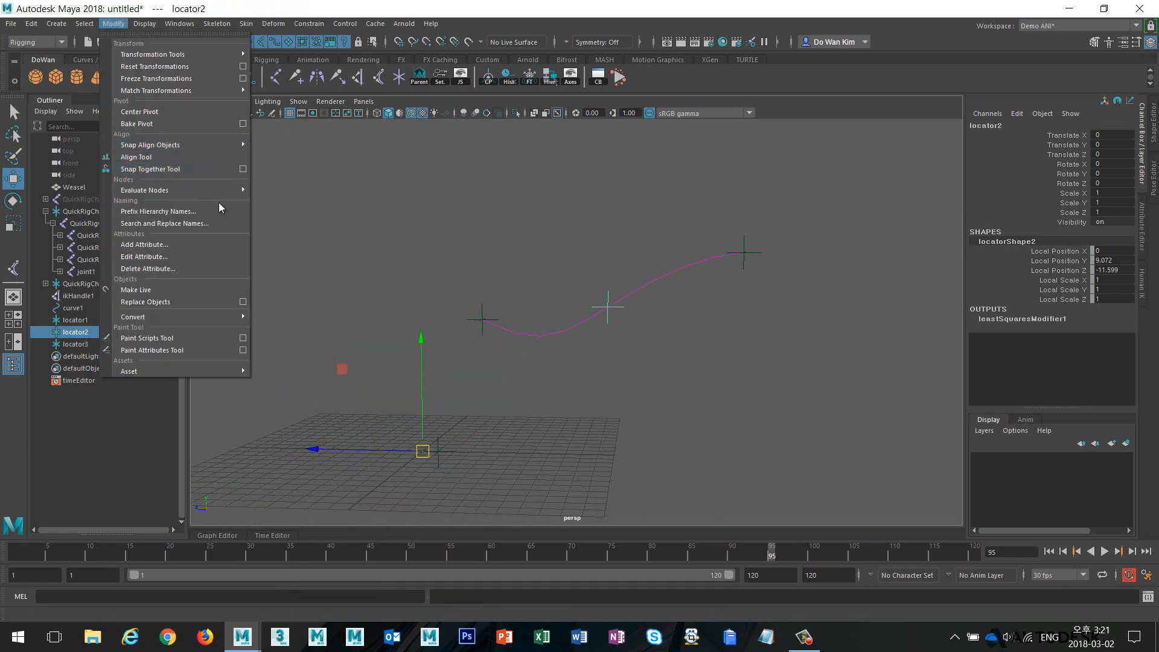
pyautogui.click(198, 114)
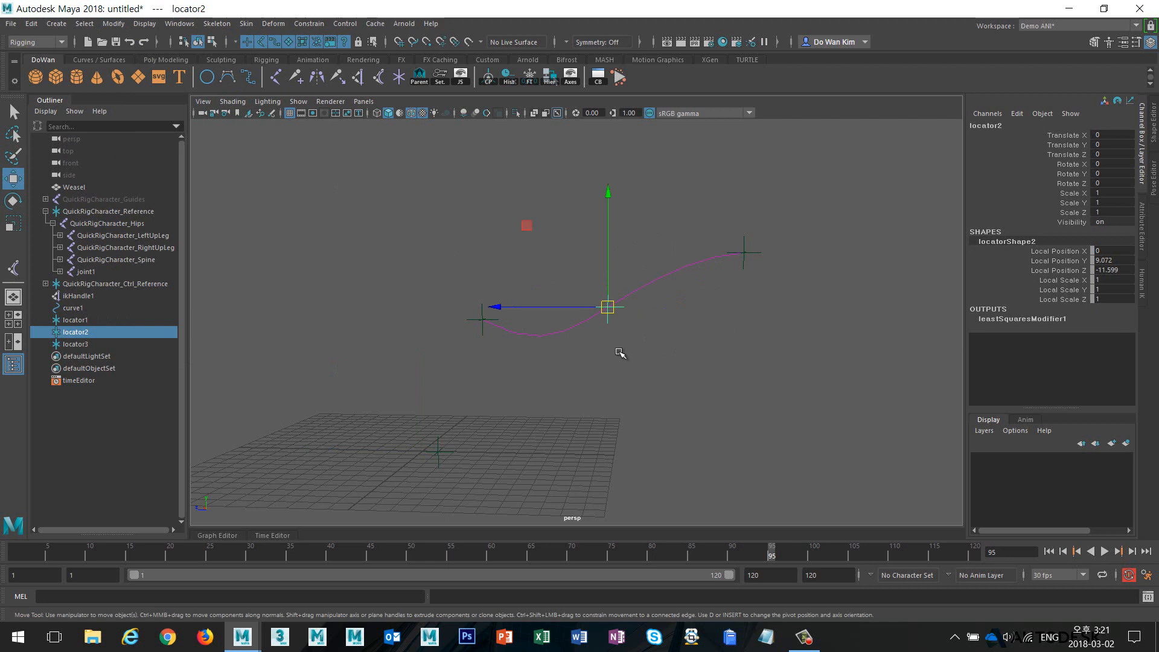
# - Add the Center Pivot command to the custom DoWan shelf
pyautogui.click(112, 24)
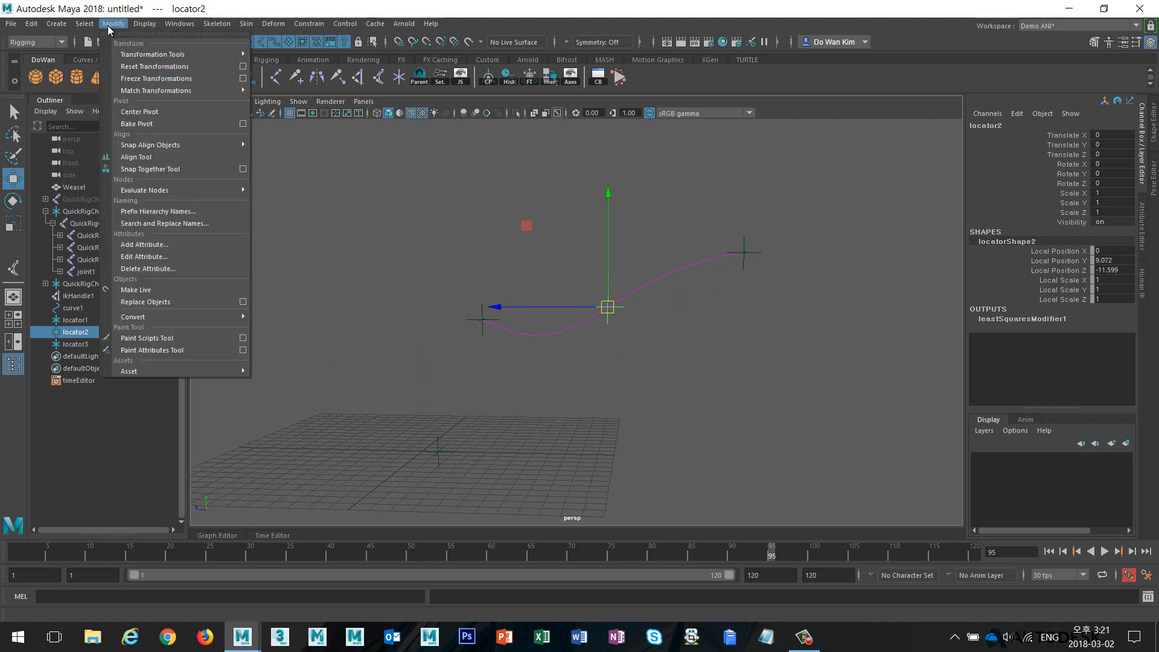
pyautogui.moveTo(245, 149)
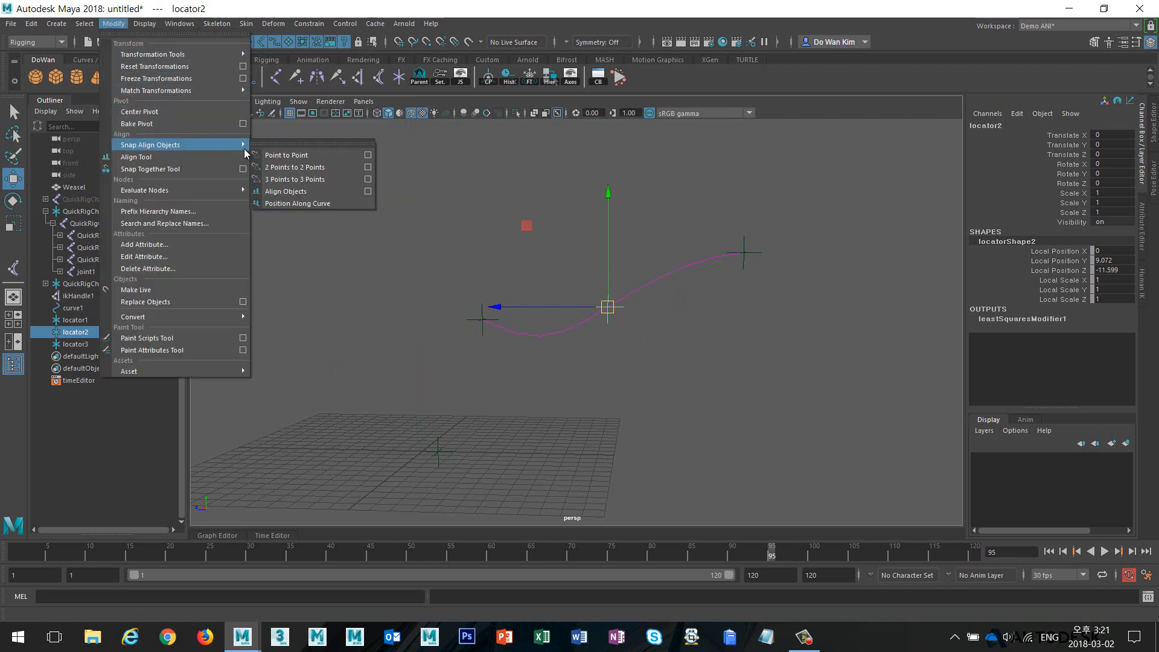
pyautogui.keyDown('ctrl'); pyautogui.keyDown('shift'); pyautogui.click(201, 112); pyautogui.keyUp('shift'); pyautogui.keyUp('ctrl')
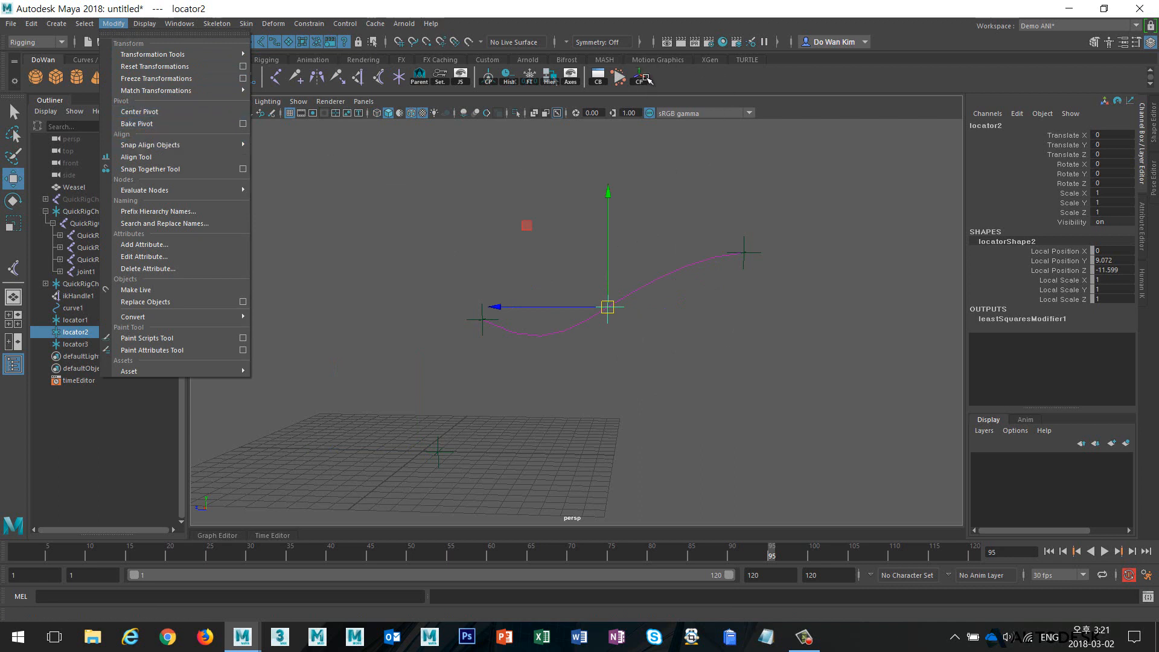
pyautogui.click(819, 113)
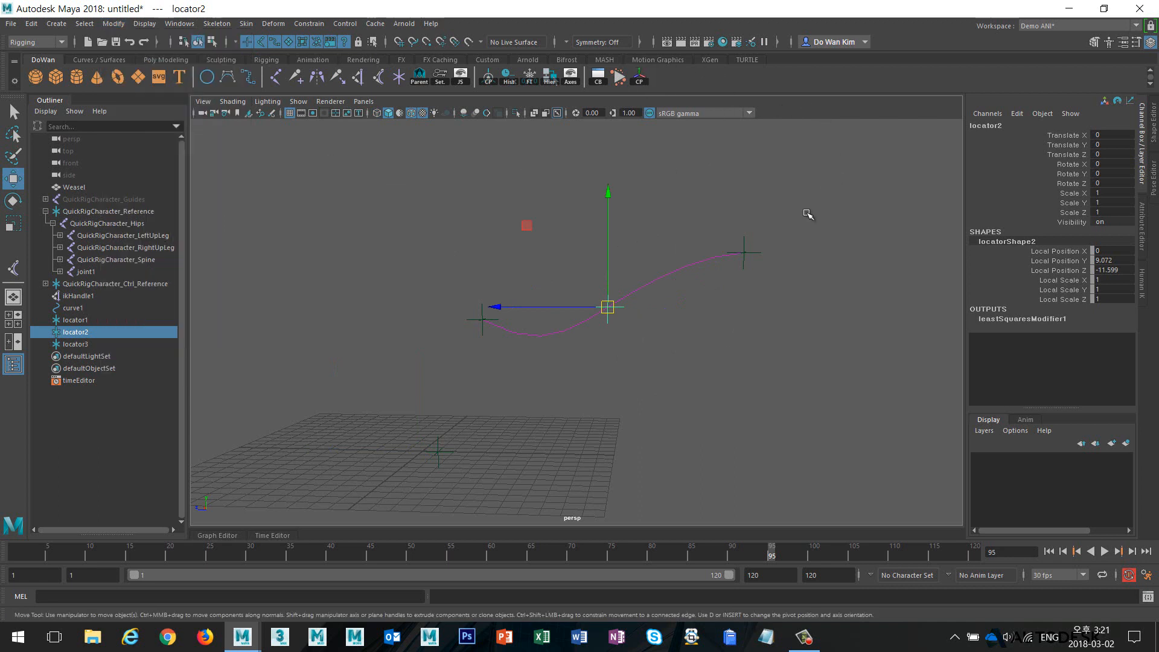
# - Select the locators at both ends of the tail curve, locator3 and locator1, and center their pivots
pyautogui.click(770, 249)
pyautogui.click(757, 253)
pyautogui.keyDown('shift'); pyautogui.click(481, 305); pyautogui.keyUp('shift')
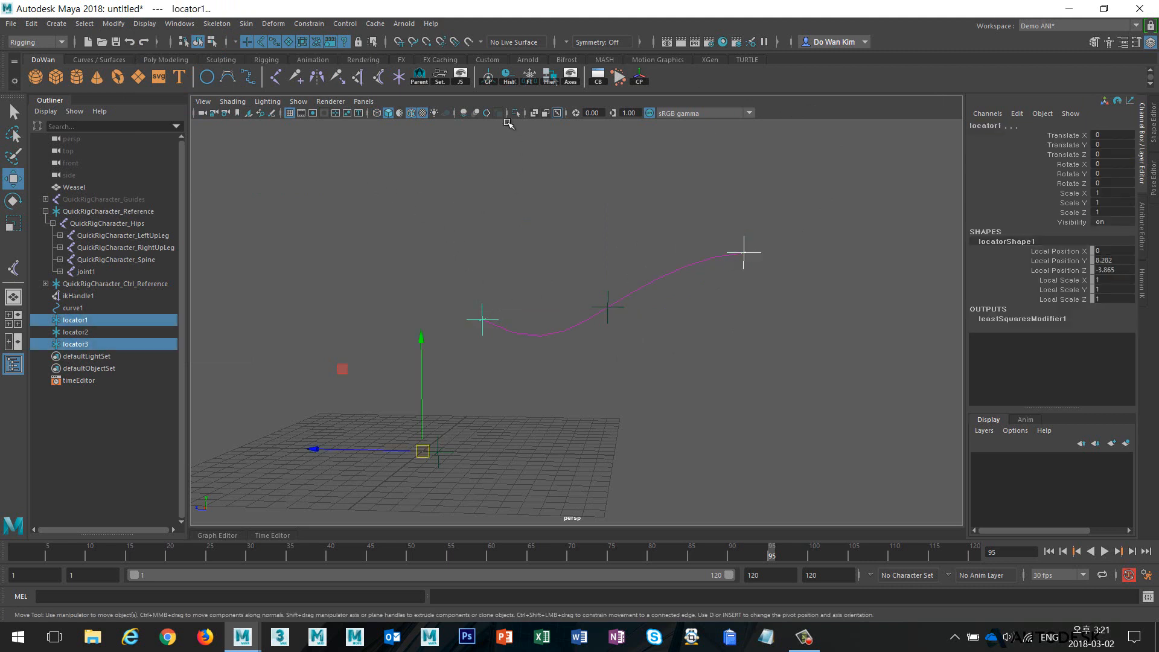
pyautogui.click(490, 80)
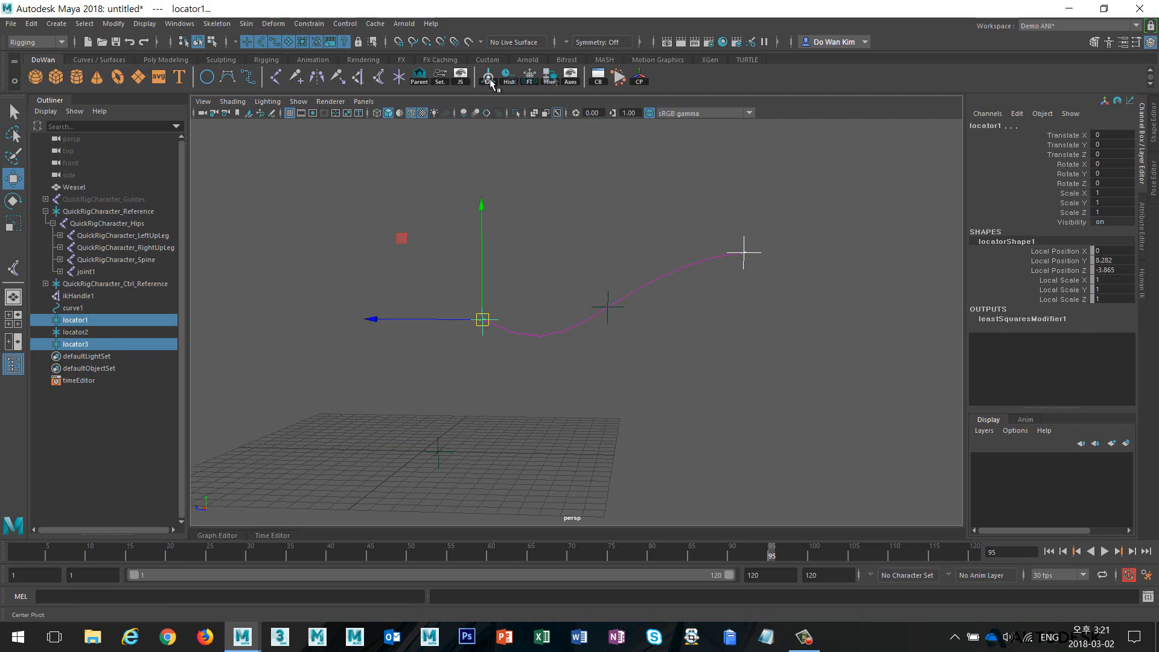
# - Test bending the tail curve by moving the tail-tip locator, locator3, and undo the move
pyautogui.click(531, 222)
pyautogui.click(482, 308)
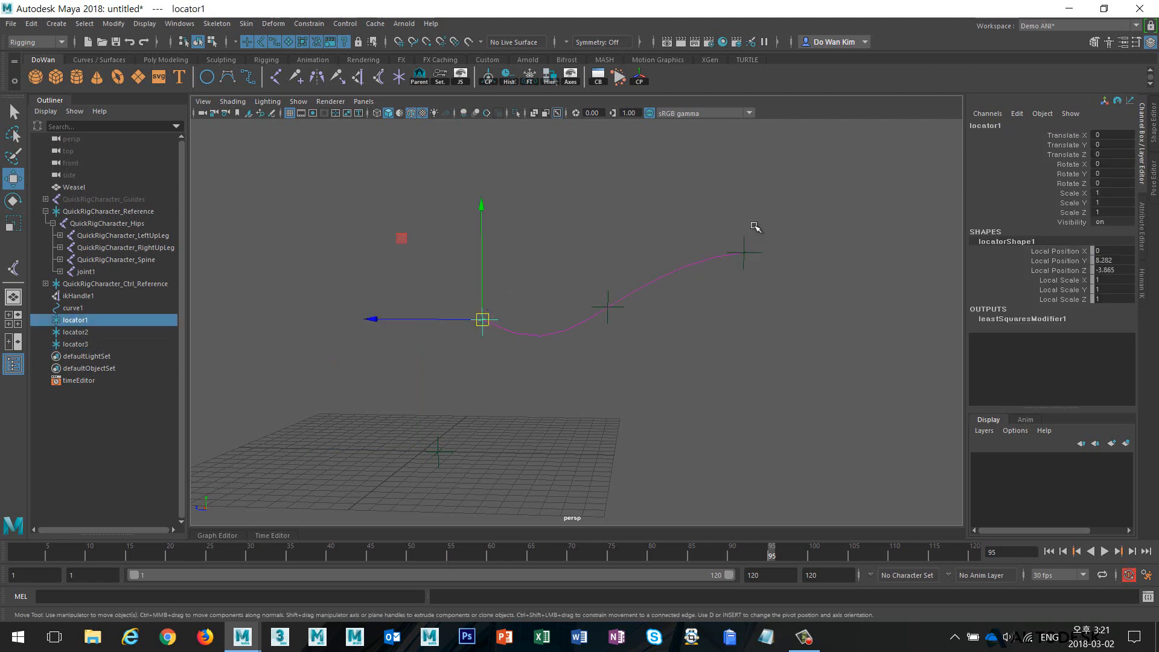
pyautogui.click(743, 254)
pyautogui.moveTo(746, 252); pyautogui.dragTo(728, 282)
pyautogui.hotkey('ctrl', 'z')
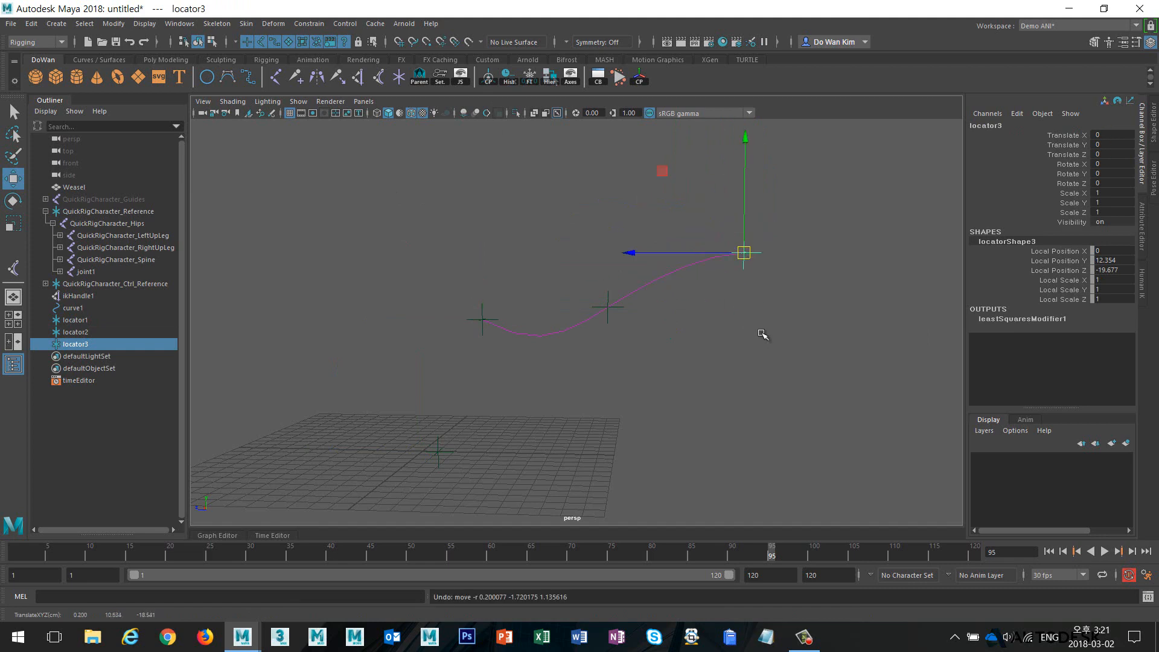
pyautogui.click(764, 335)
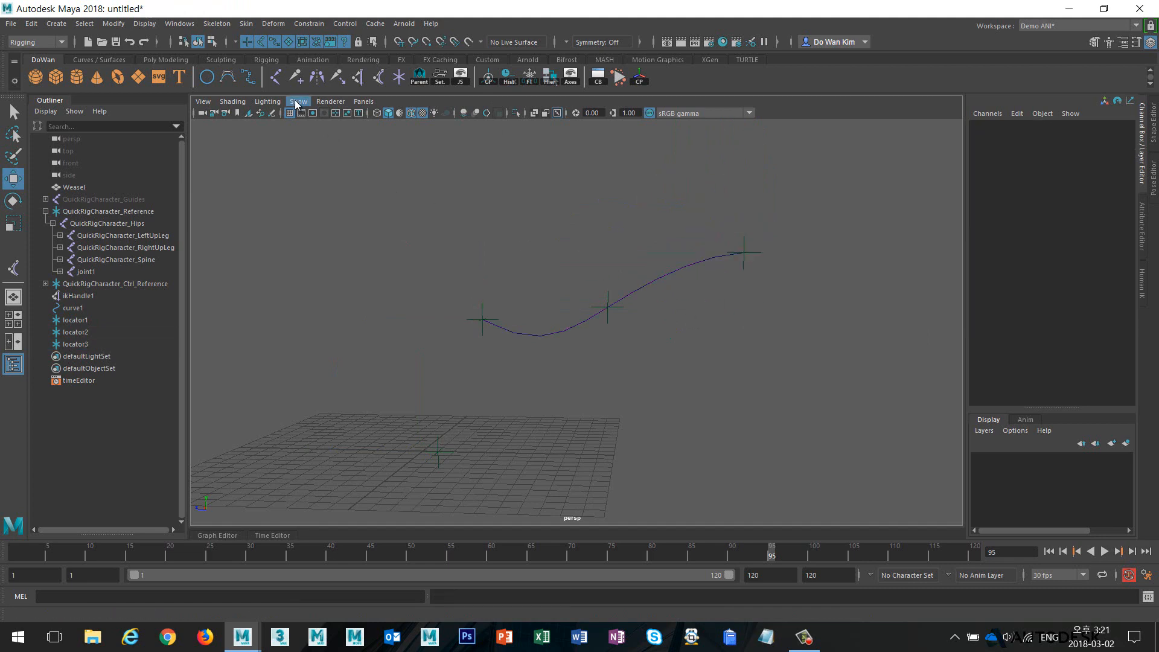
# - Show all object types in the viewport, and test moving locator3 with the tail joints visible, undoing the move
pyautogui.click(298, 102)
pyautogui.click(338, 154)
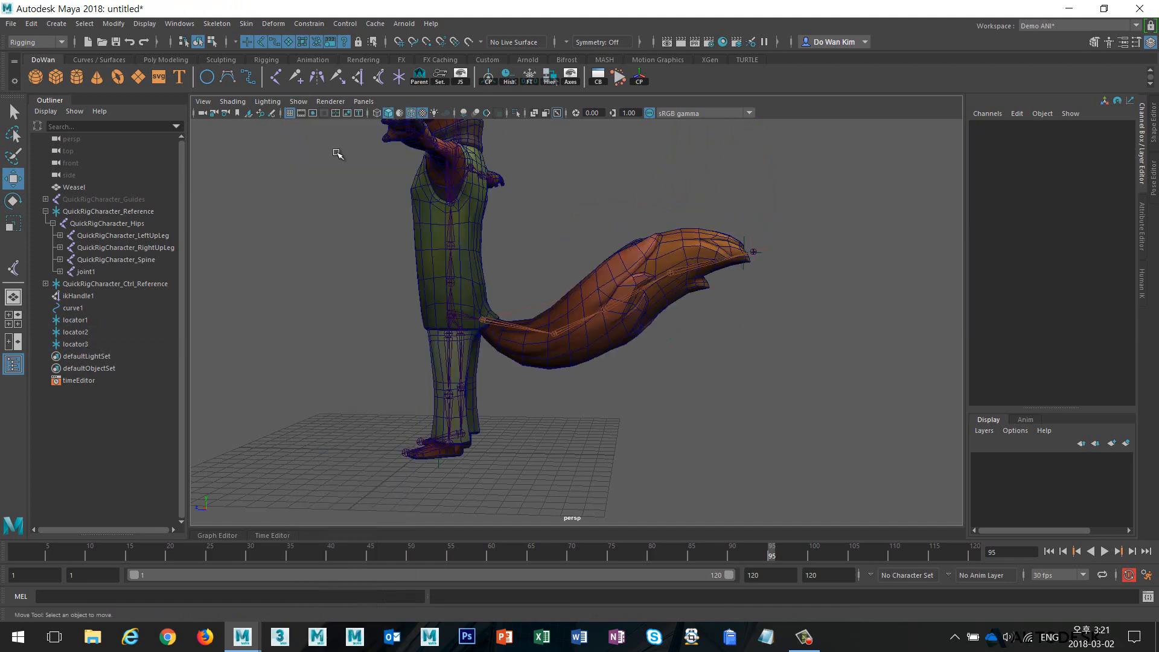
pyautogui.click(742, 236)
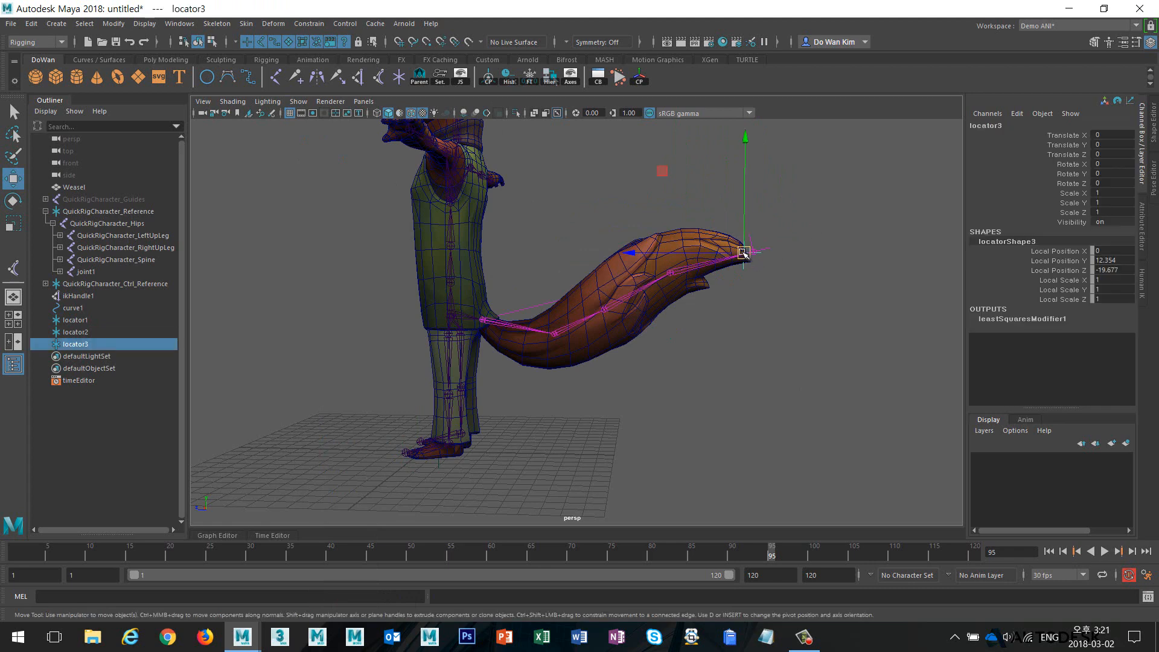
pyautogui.moveTo(744, 253); pyautogui.dragTo(747, 301)
pyautogui.hotkey('ctrl', 'z')
pyautogui.click(838, 365)
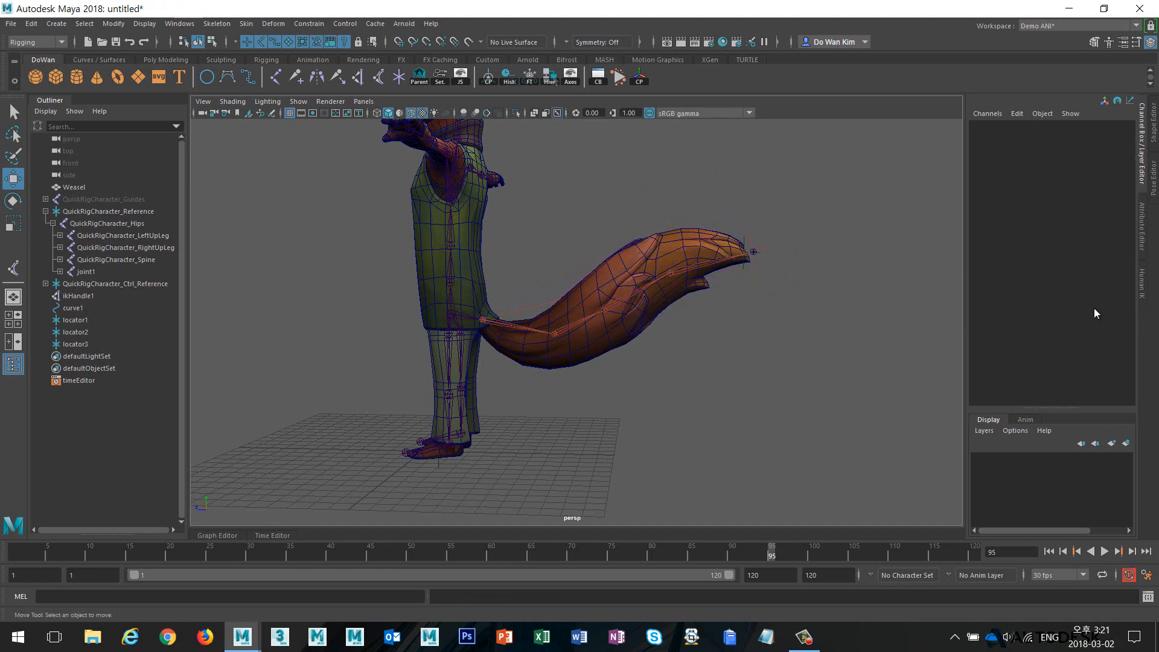
# - Hide the character's skeleton and show its IK and FK control rig in the HumanIK controls
pyautogui.click(1143, 290)
pyautogui.keyDown('alt'); pyautogui.moveTo(756, 326); pyautogui.dragTo(728, 336); pyautogui.keyUp('alt')
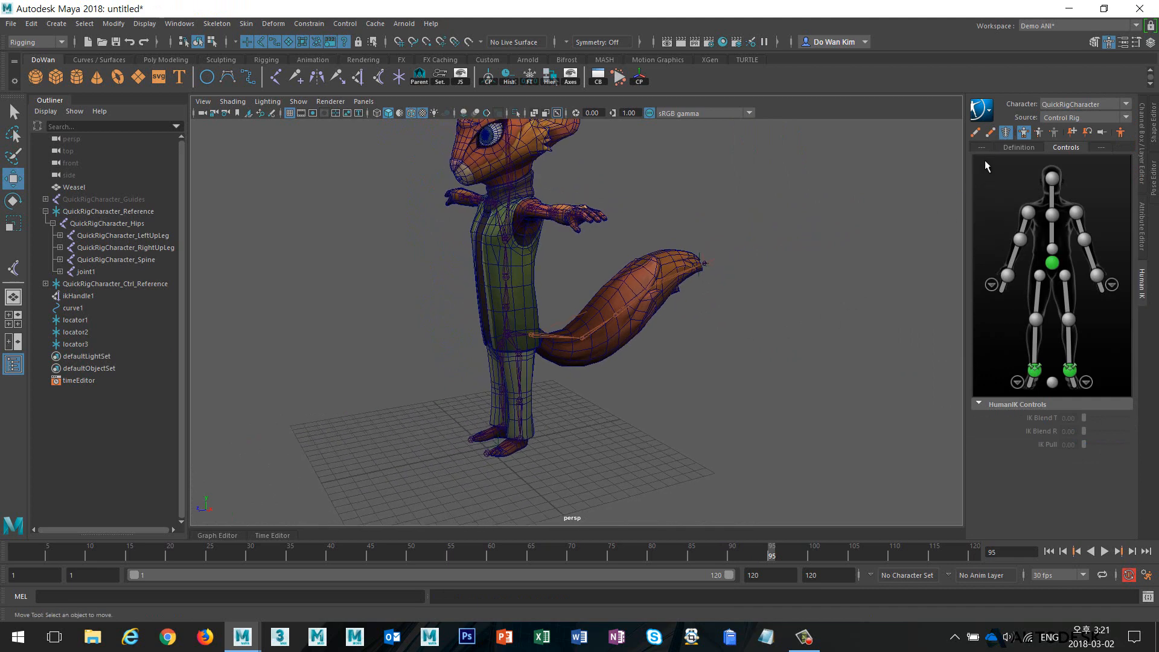
pyautogui.click(1005, 133)
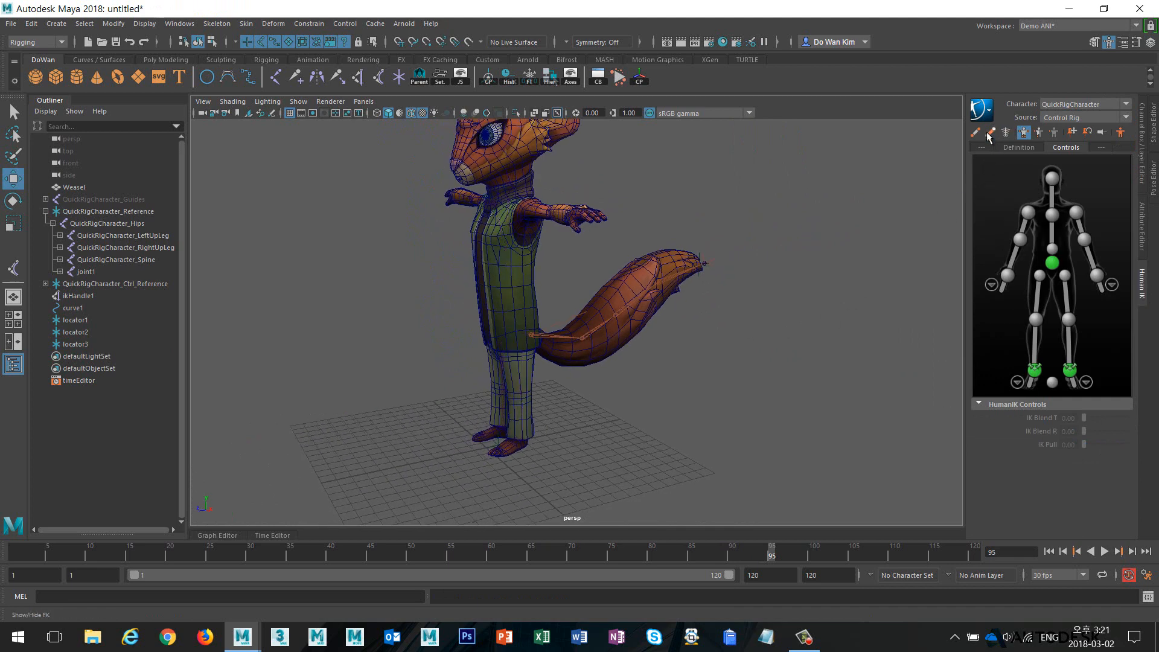
pyautogui.click(990, 133)
pyautogui.keyDown('alt'); pyautogui.moveTo(817, 275); pyautogui.dragTo(542, 399); pyautogui.keyUp('alt')
# - Test moving the control rig's hips effector to check whether the tail locators follow, and undo the move
pyautogui.click(514, 361)
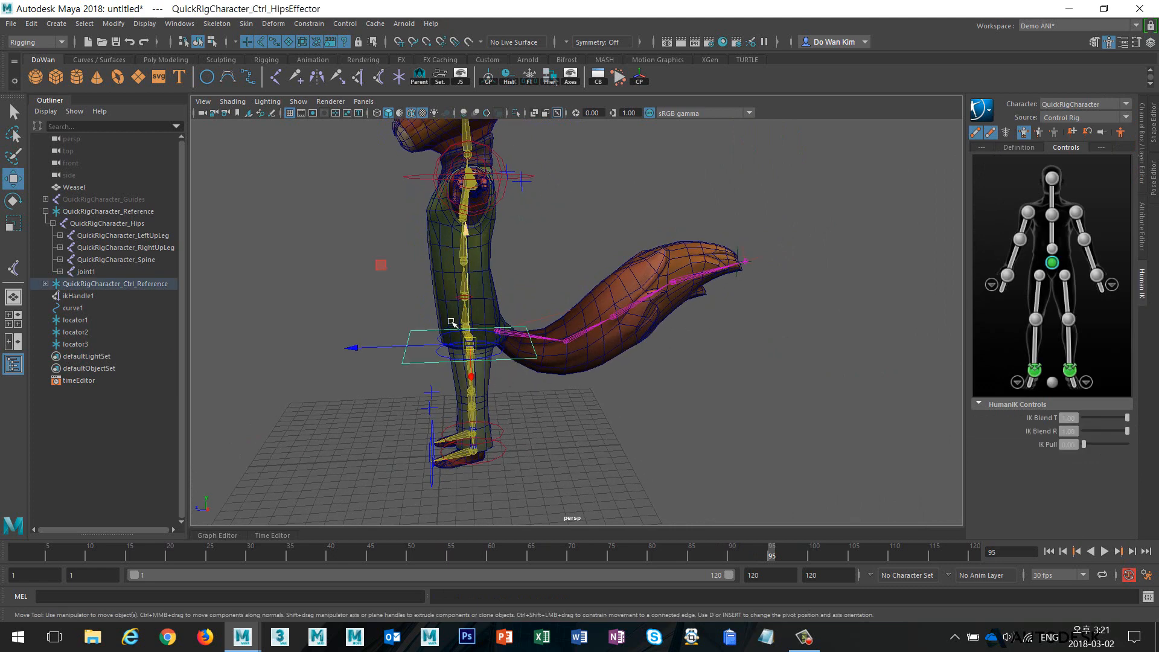
pyautogui.moveTo(384, 267); pyautogui.dragTo(398, 291)
pyautogui.hotkey('ctrl', 'z')
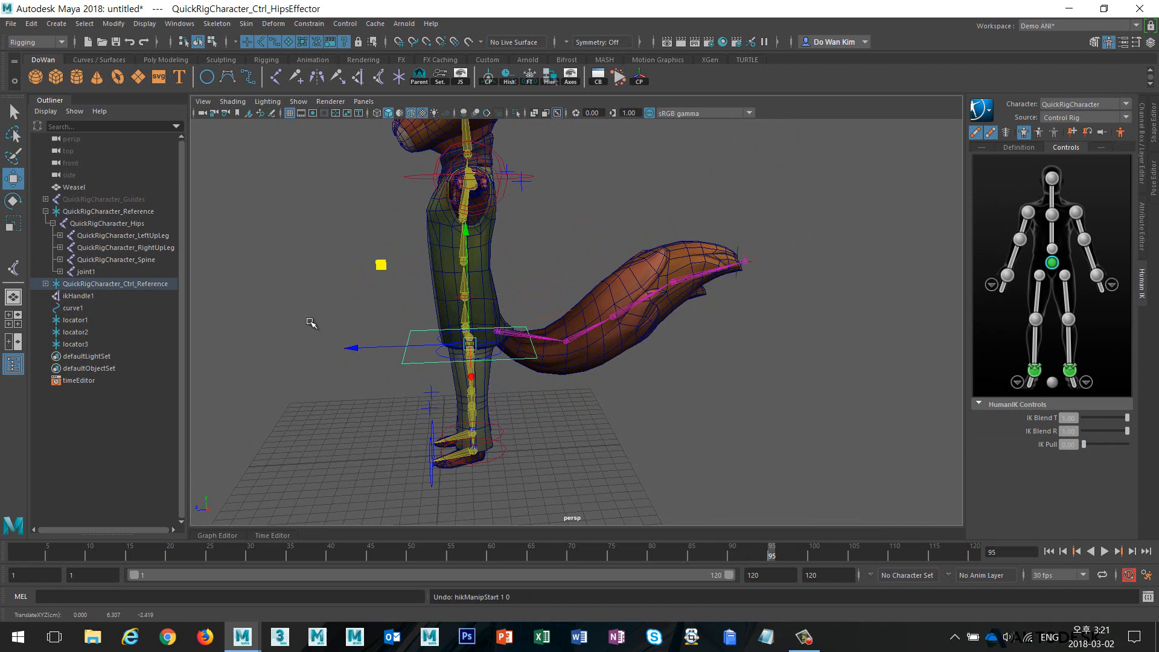
# - Parent locator1, locator2 and locator3 to the control rig's hips effector
pyautogui.click(75, 320)
pyautogui.keyDown('shift'); pyautogui.click(75, 344); pyautogui.keyUp('shift')
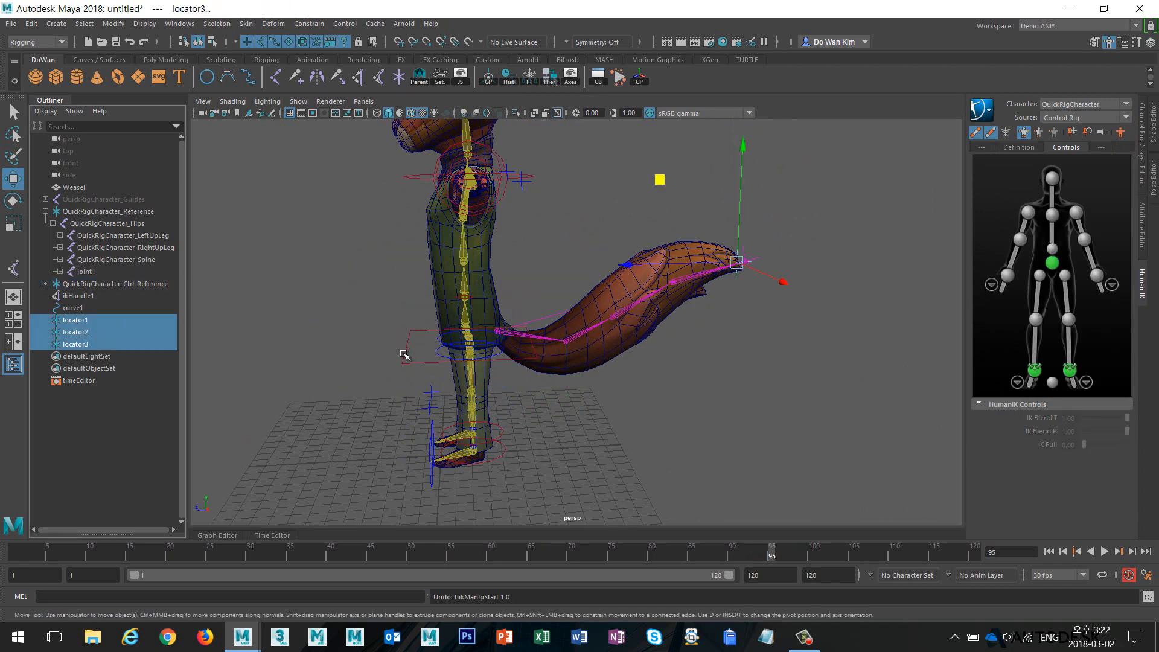
pyautogui.click(121, 320)
pyautogui.keyDown('shift'); pyautogui.click(103, 343); pyautogui.keyUp('shift')
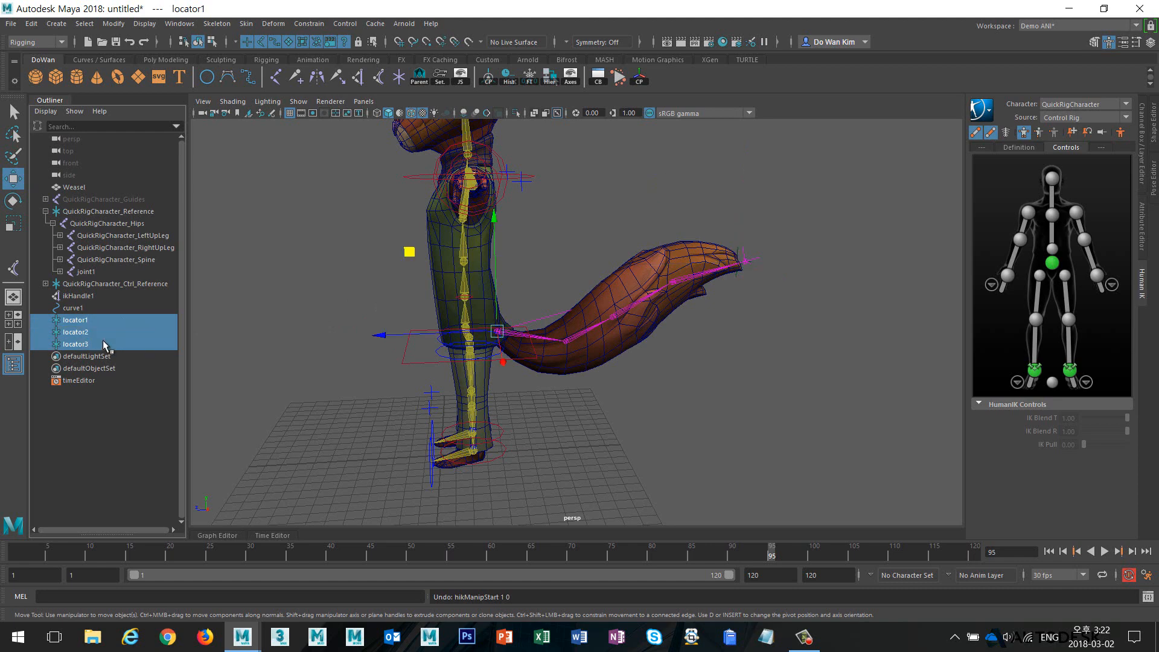
pyautogui.click(414, 363)
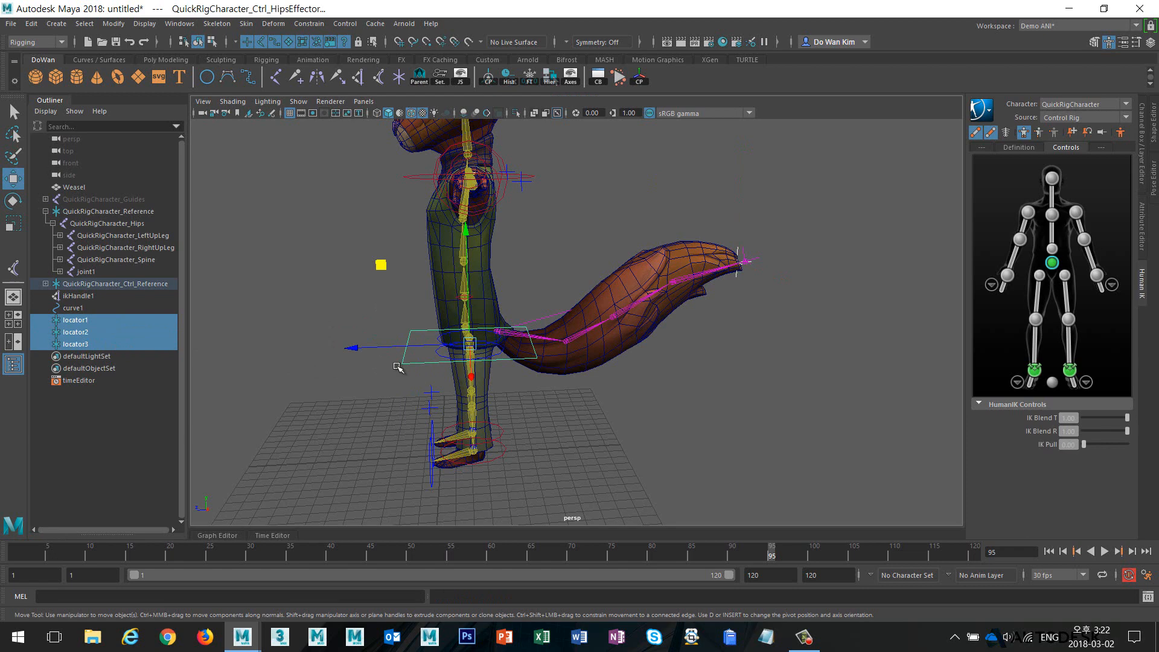
pyautogui.press('p')
pyautogui.click(780, 370)
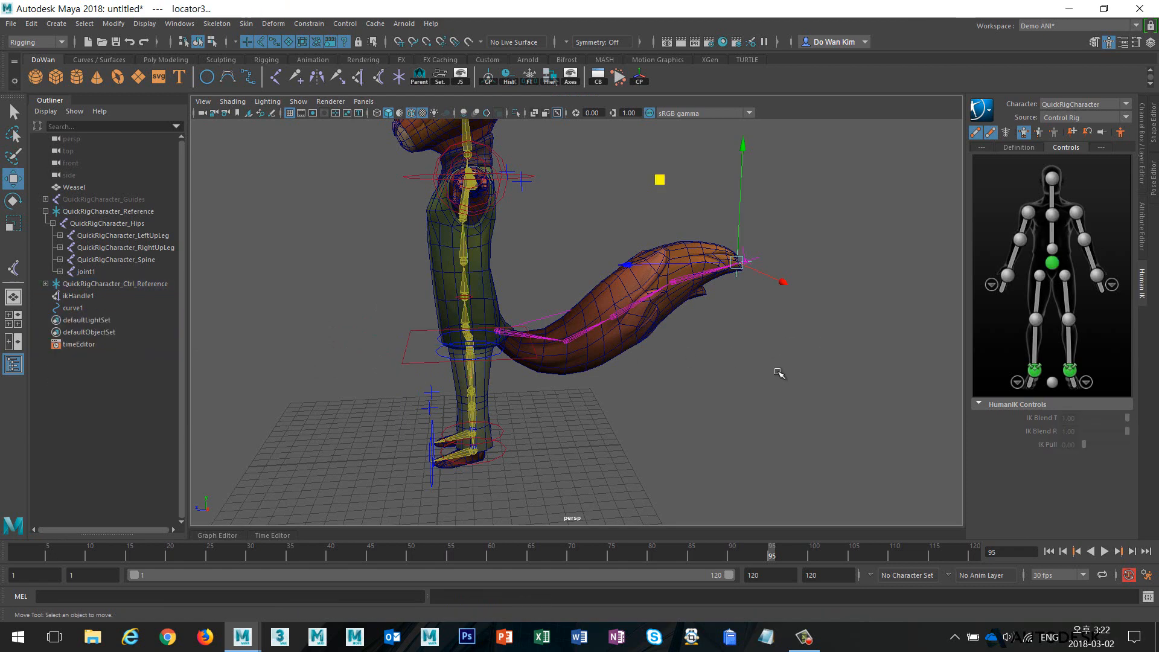
# - Test the parented tail by moving and rotating the hips effector and moving the tail-tip locator, and undo all the changes
pyautogui.moveTo(420, 354); pyautogui.dragTo(400, 388)
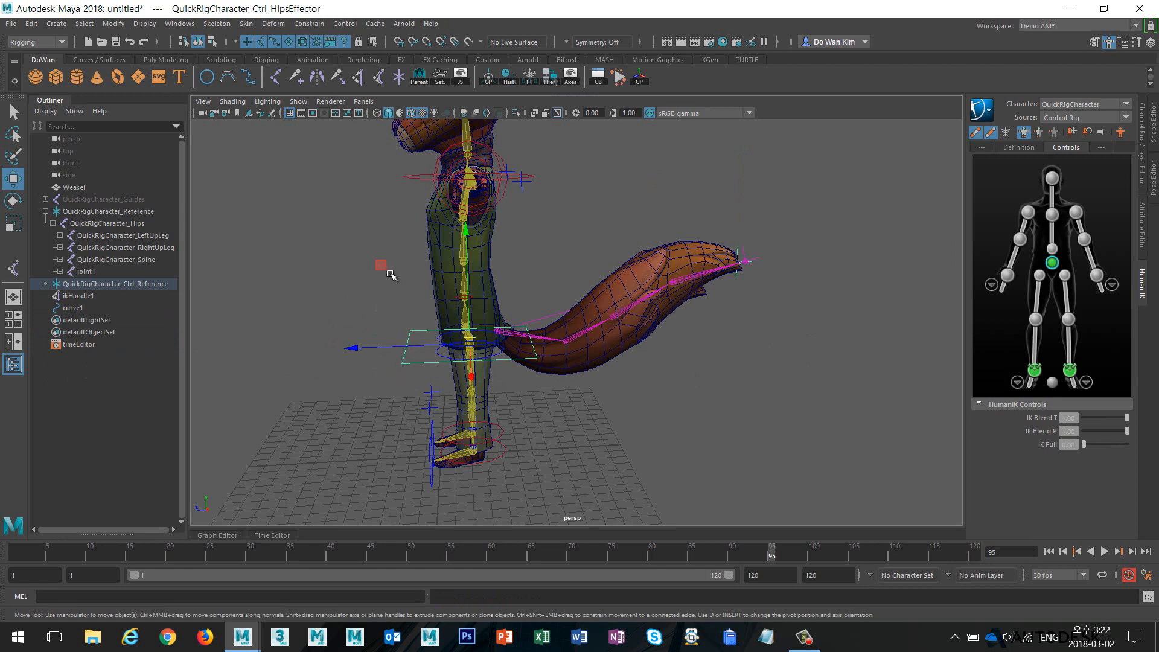
pyautogui.moveTo(388, 271); pyautogui.dragTo(767, 317)
pyautogui.press('e')
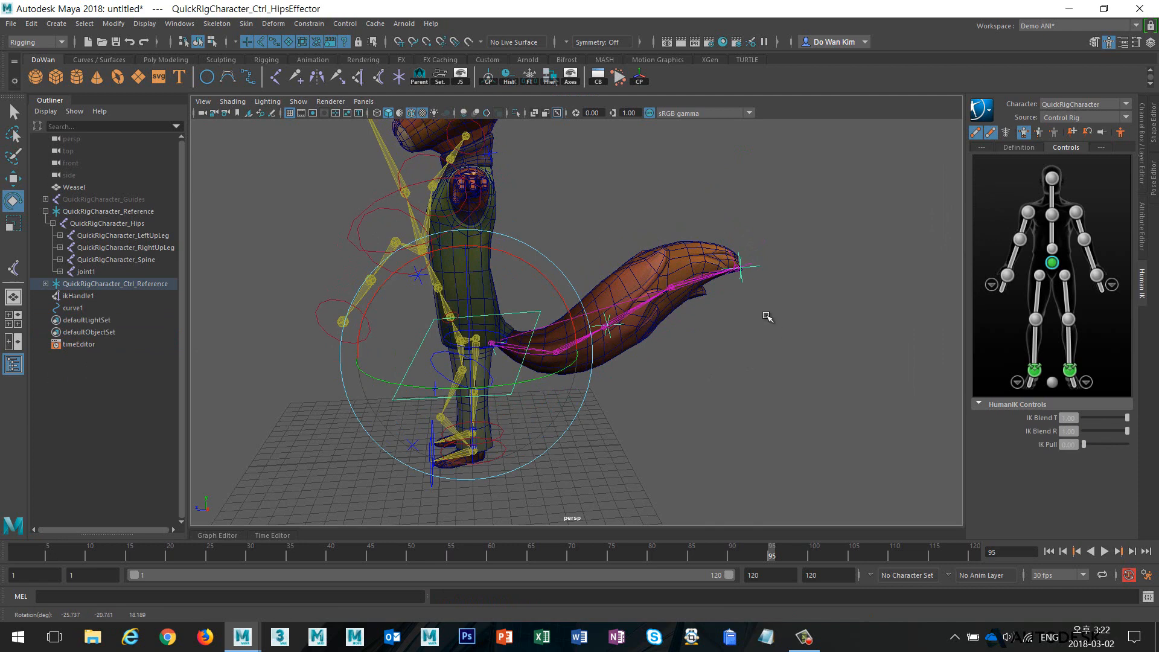
pyautogui.click(741, 279)
pyautogui.press('w')
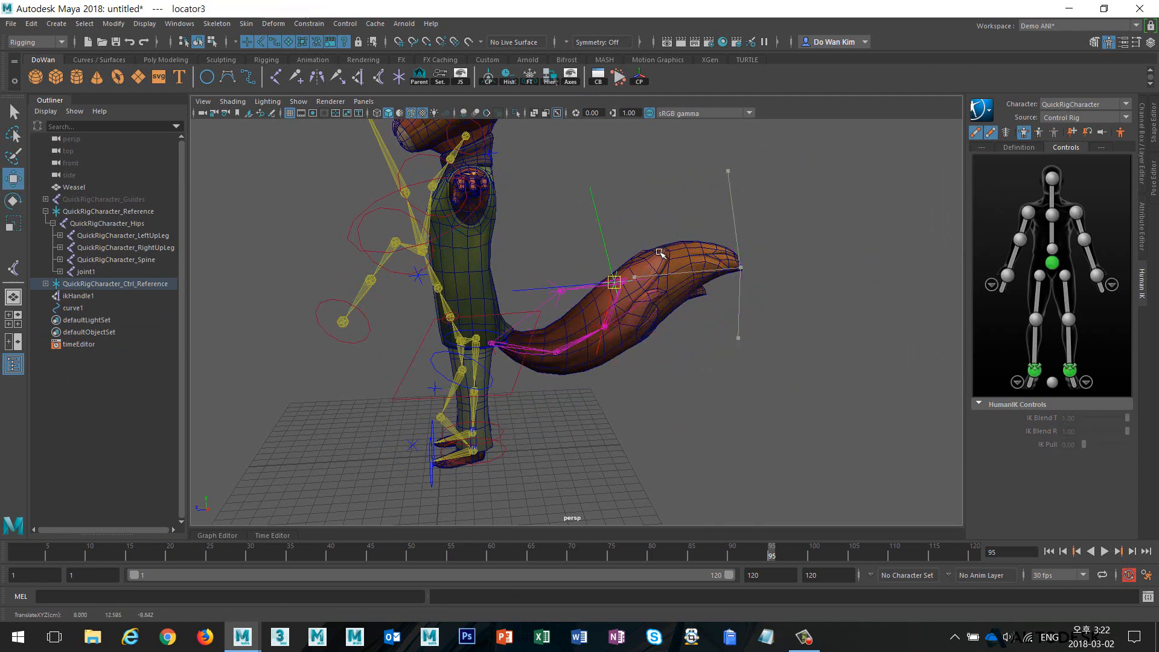
pyautogui.moveTo(659, 252); pyautogui.dragTo(751, 284)
pyautogui.hotkey('ctrl', 'z')
pyautogui.hotkey('ctrl', 'z')
pyautogui.hotkey('ctrl', 'z')
pyautogui.hotkey('ctrl', 'z')
pyautogui.hotkey('ctrl', 'z')
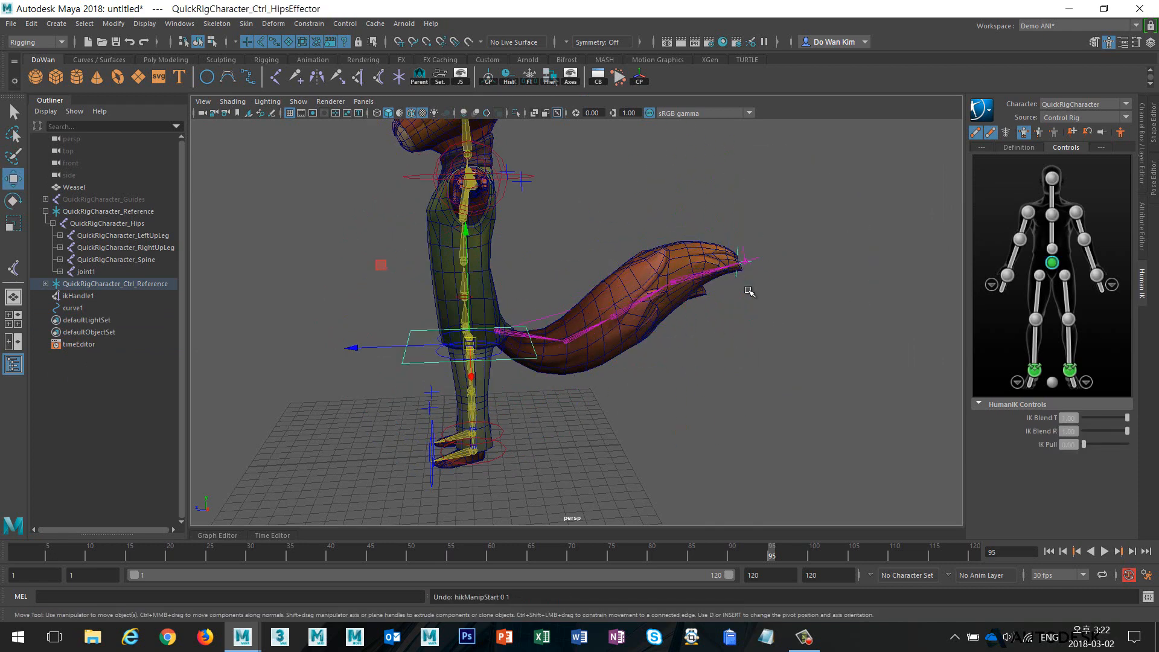
# - Display the channel values of the tail-tip locator, locator3, test moving it, and undo the move
pyautogui.click(1143, 178)
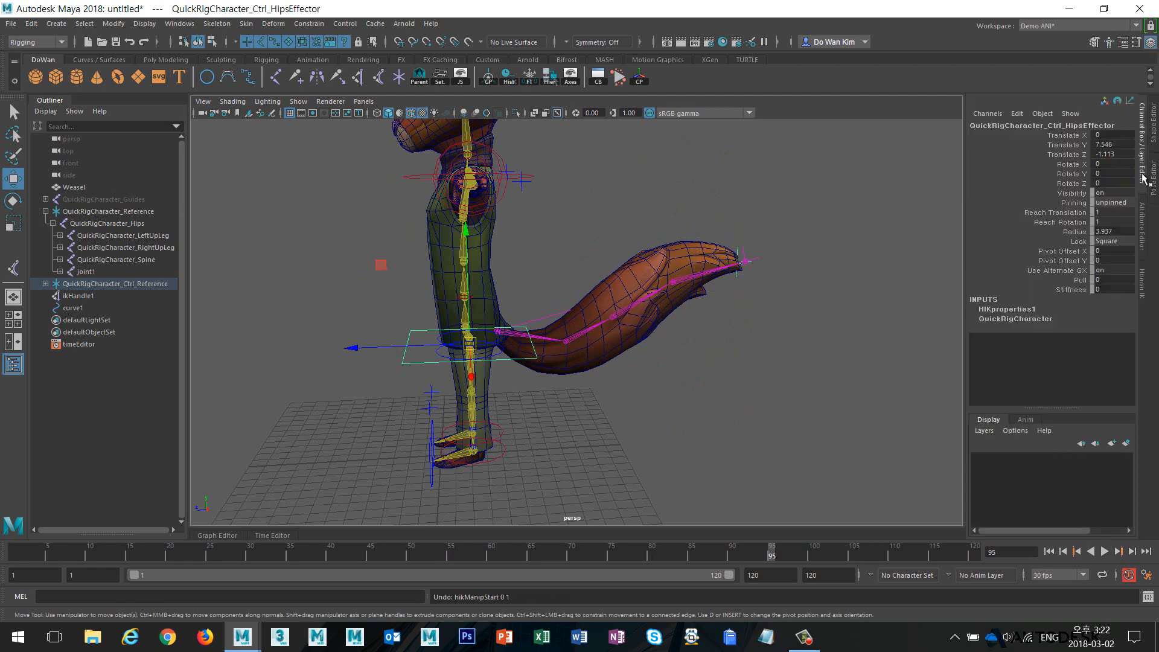
pyautogui.click(758, 290)
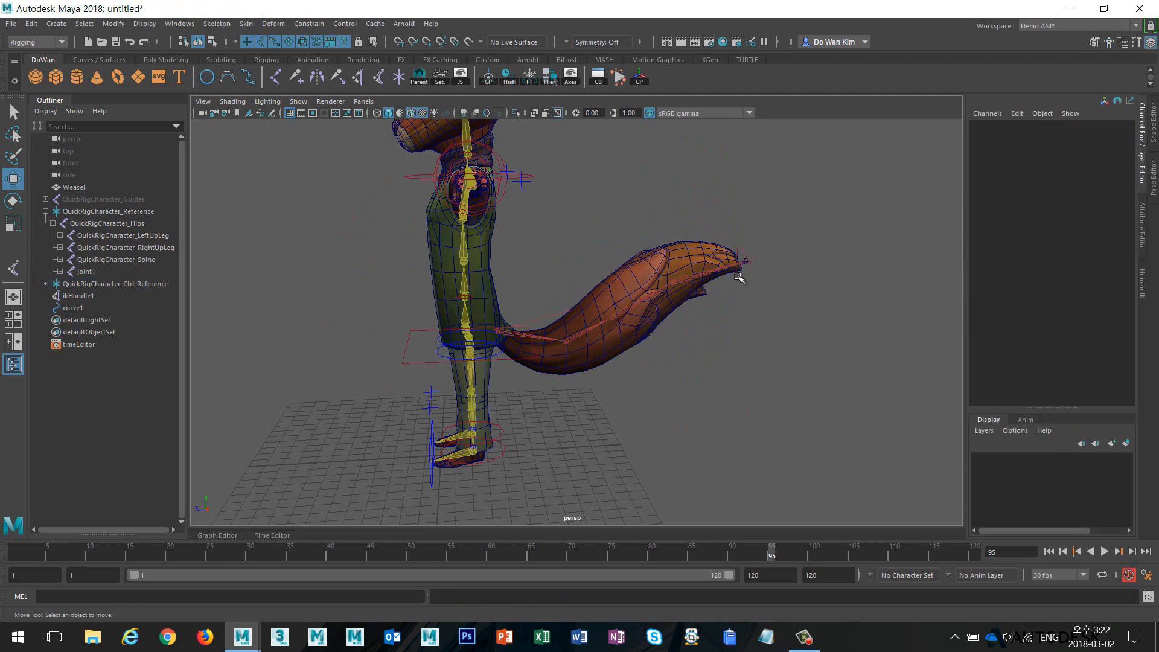
pyautogui.click(739, 277)
pyautogui.keyDown('alt'); pyautogui.moveTo(743, 277); pyautogui.dragTo(675, 187); pyautogui.keyUp('alt')
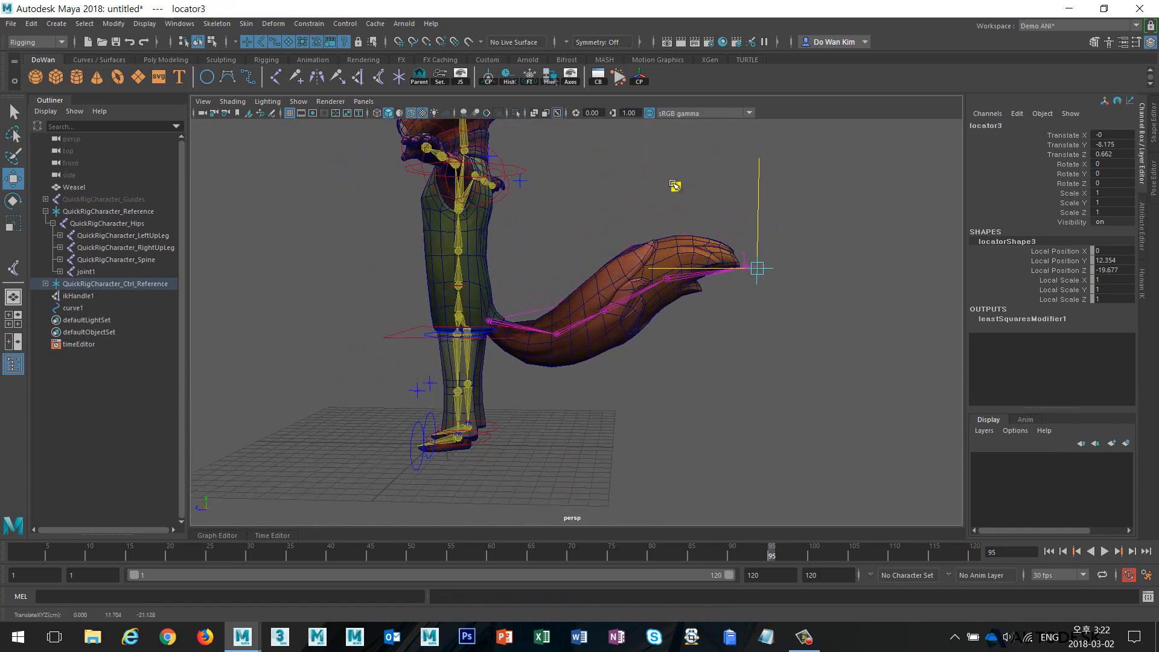
pyautogui.hotkey('ctrl', 'z')
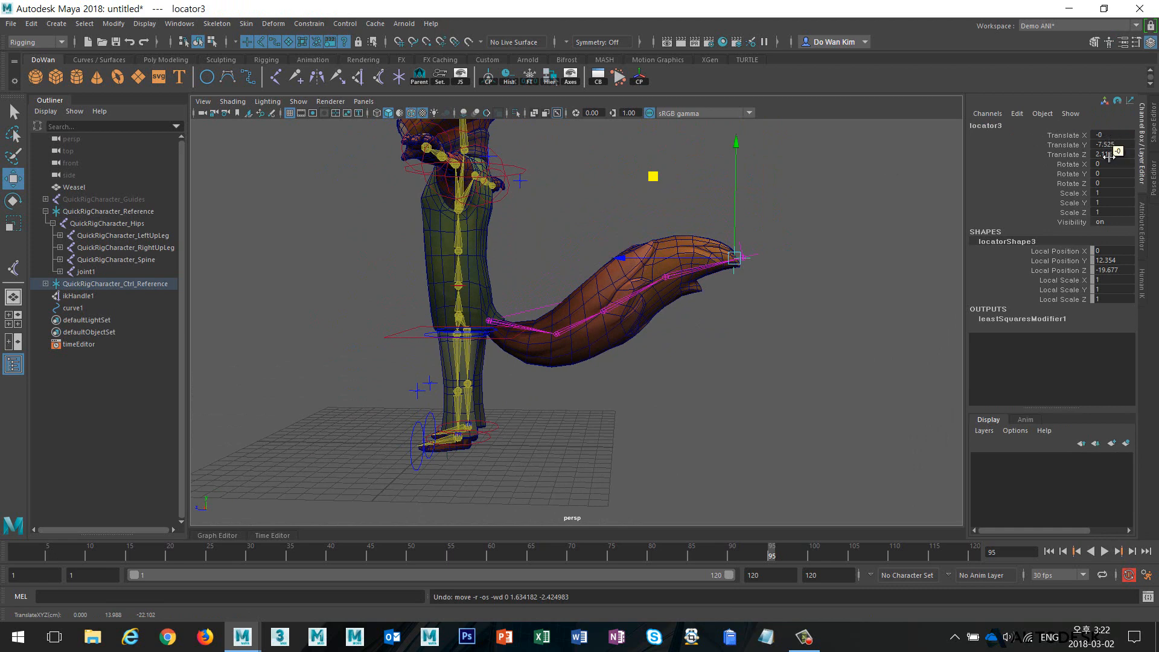
# - Freeze the transformations of locator1, locator2 and locator3 under the hips effector
pyautogui.press('f')
pyautogui.keyDown('shift'); pyautogui.click(103, 309); pyautogui.keyUp('shift')
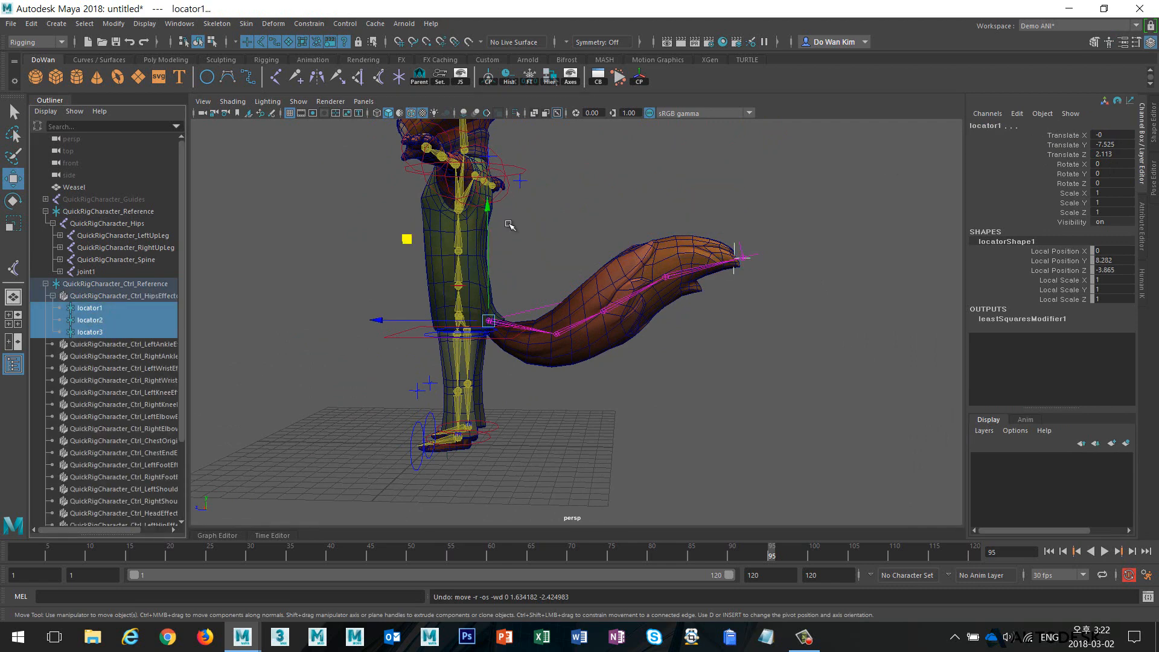
pyautogui.click(114, 23)
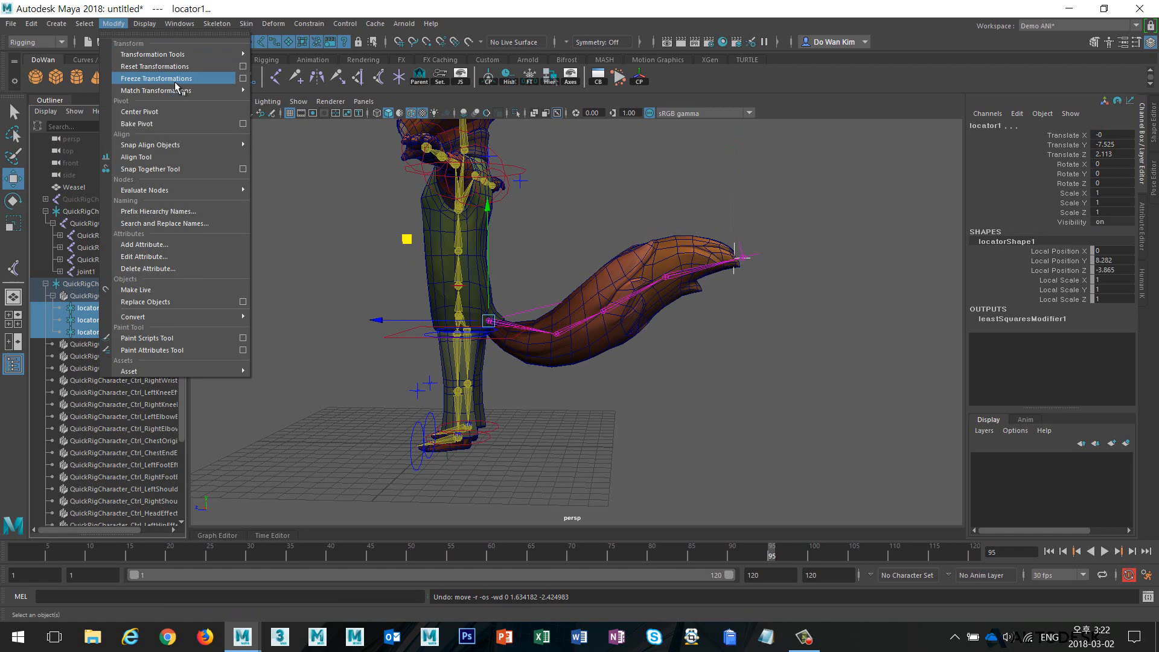
pyautogui.click(157, 78)
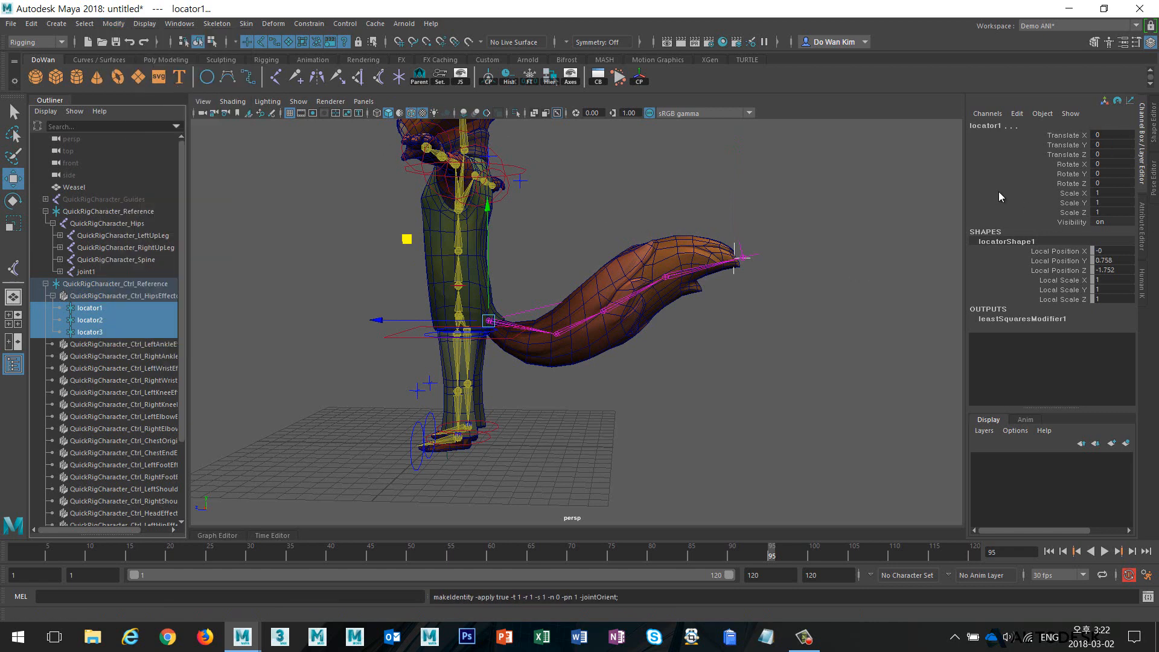
pyautogui.click(875, 269)
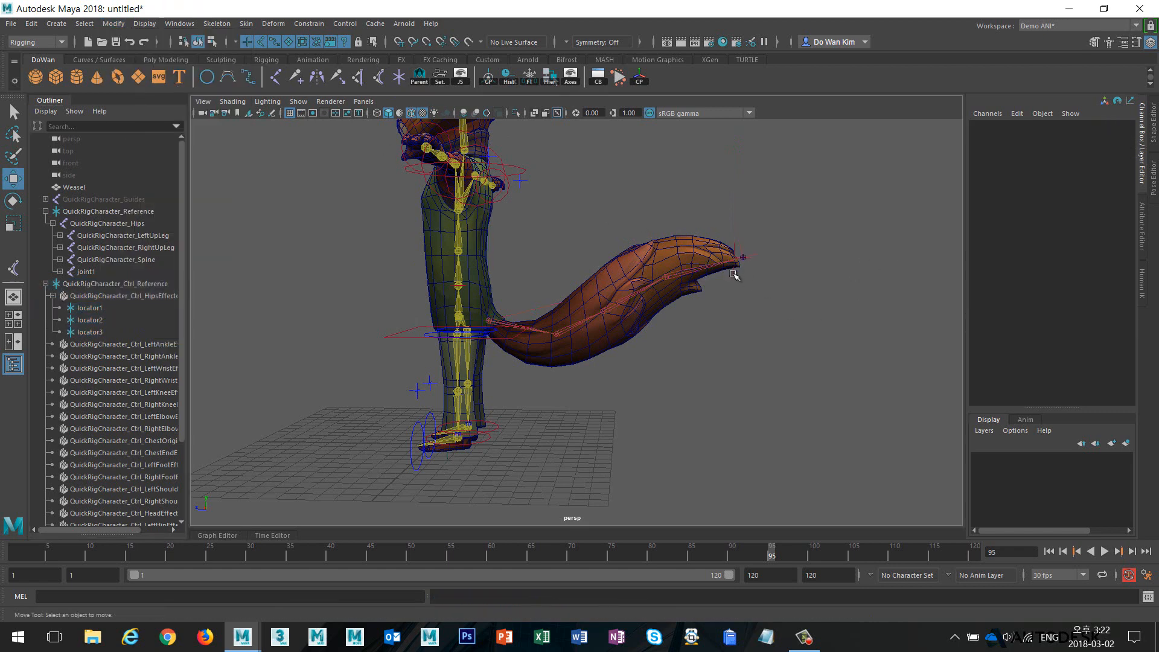
# - Move the tail-tip locator well below the tail, and return it by setting Translate X, Y and Z to 0
pyautogui.click(734, 275)
pyautogui.moveTo(734, 275); pyautogui.dragTo(724, 417)
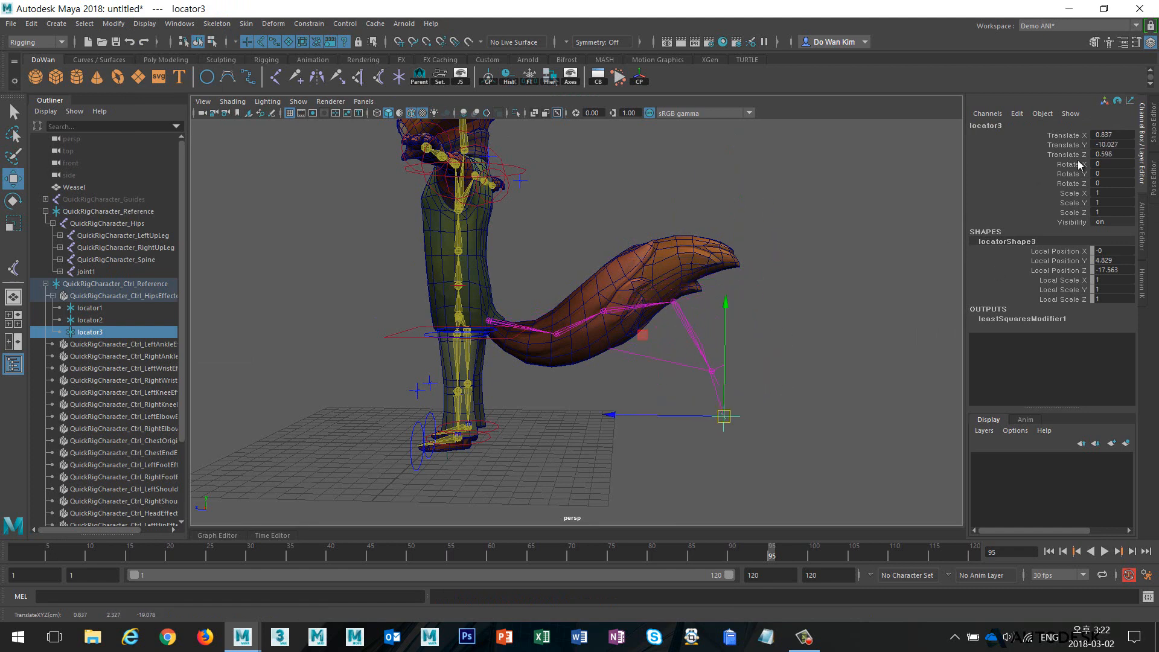
pyautogui.moveTo(1107, 135); pyautogui.dragTo(1116, 156)
pyautogui.write('0')
pyautogui.press('Return')
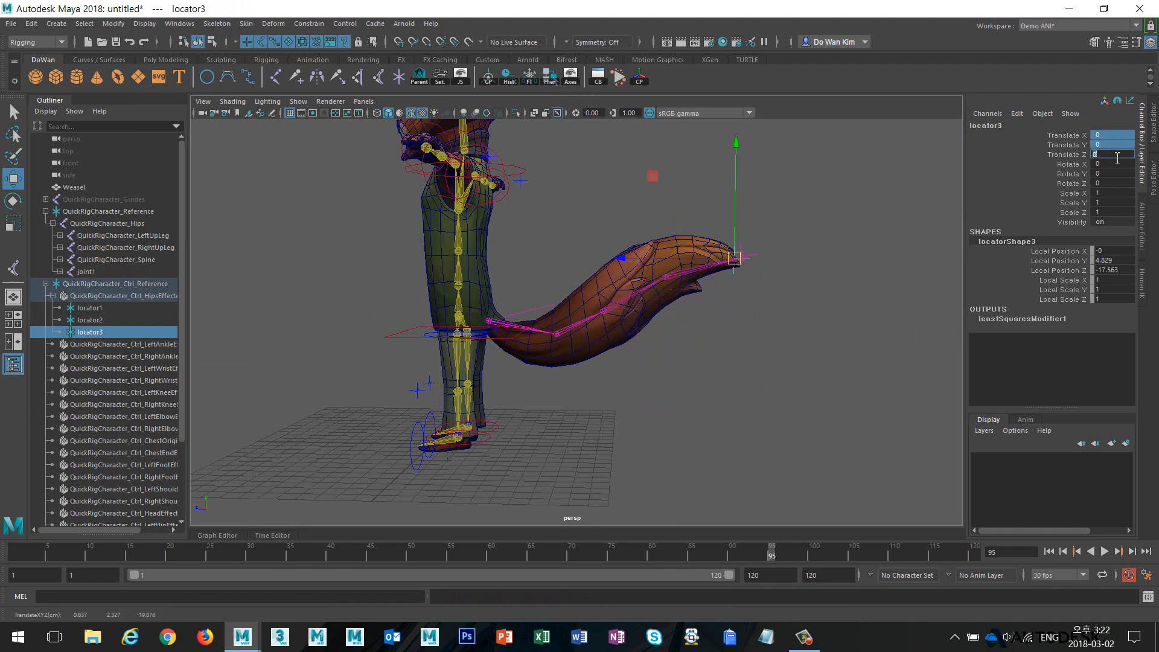
pyautogui.click(849, 362)
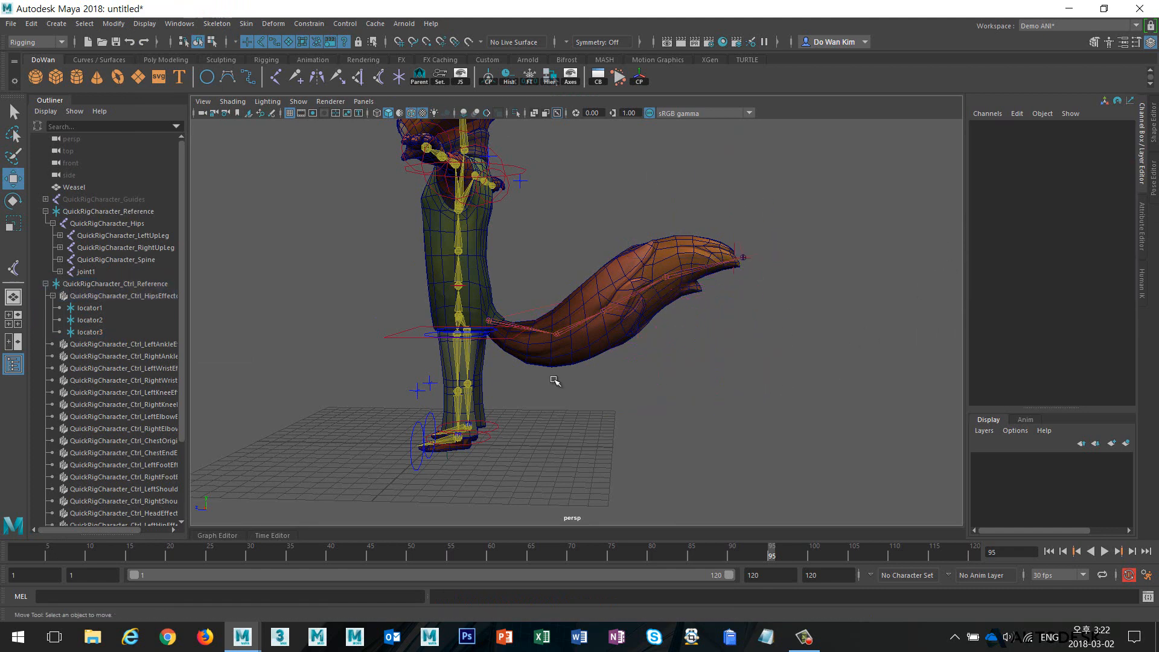
# - Collapse the QuickRigCharacter_Reference and QuickRigCharacter_Ctrl_Reference hierarchies in the Outliner
pyautogui.click(46, 211)
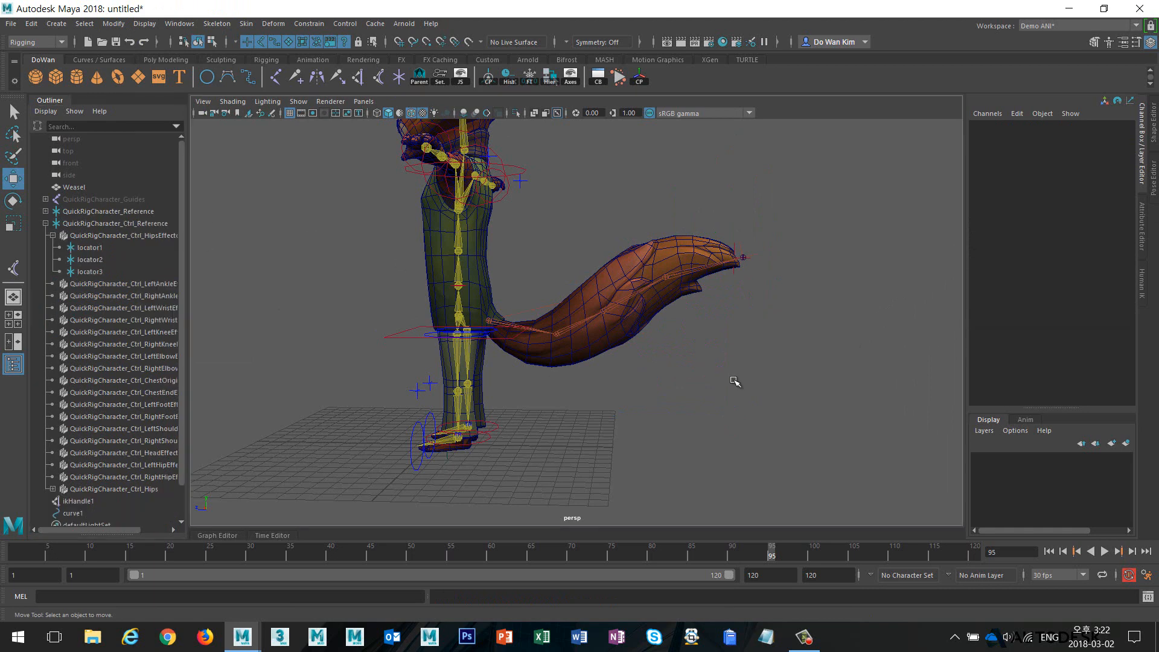
pyautogui.keyDown('alt'); pyautogui.moveTo(733, 383); pyautogui.dragTo(520, 384); pyautogui.keyUp('alt')
pyautogui.keyDown('alt'); pyautogui.moveTo(520, 384); pyautogui.dragTo(662, 385, button='right'); pyautogui.keyUp('alt')
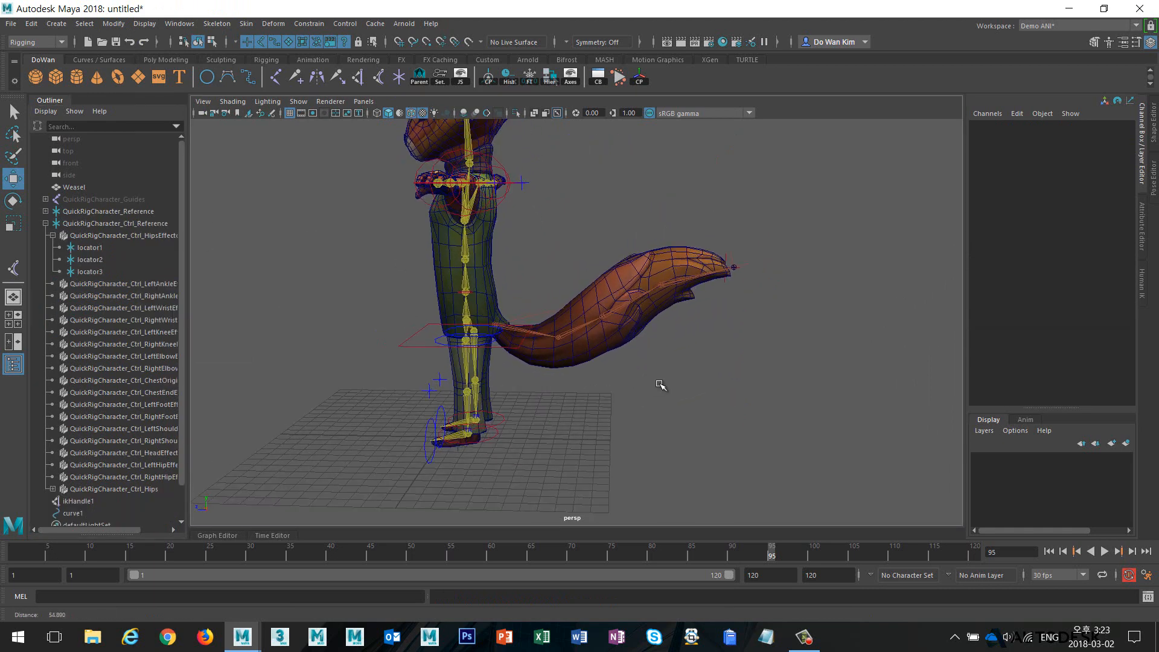
pyautogui.keyDown('alt'); pyautogui.moveTo(580, 375); pyautogui.dragTo(625, 384); pyautogui.keyUp('alt')
pyautogui.click(45, 223)
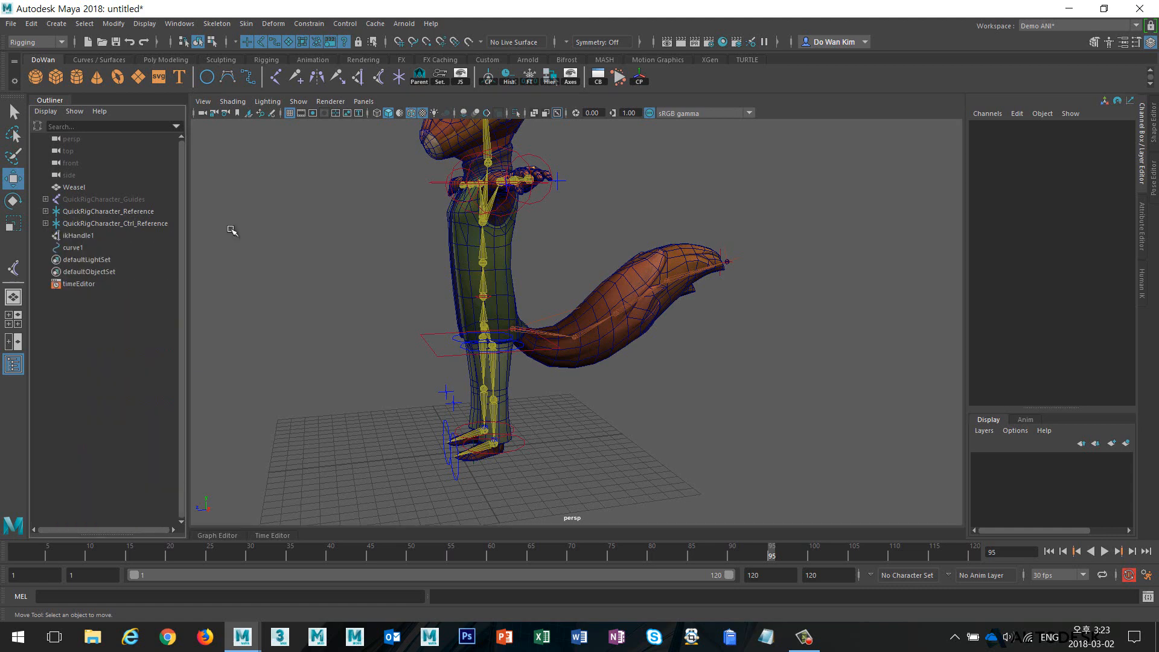
# - Hide the character's IK and FK control rig, show its skeleton, and select the hips joint
pyautogui.click(1138, 290)
pyautogui.click(976, 133)
pyautogui.click(990, 134)
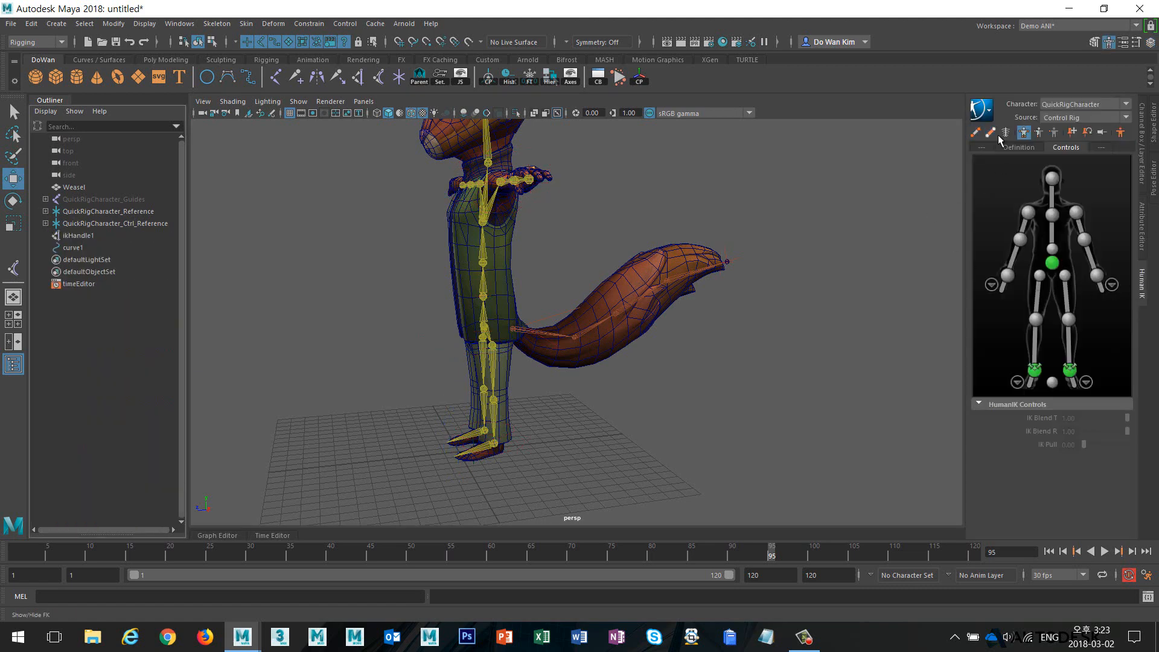
pyautogui.click(1006, 134)
pyautogui.scroll(-1, 748, 332)
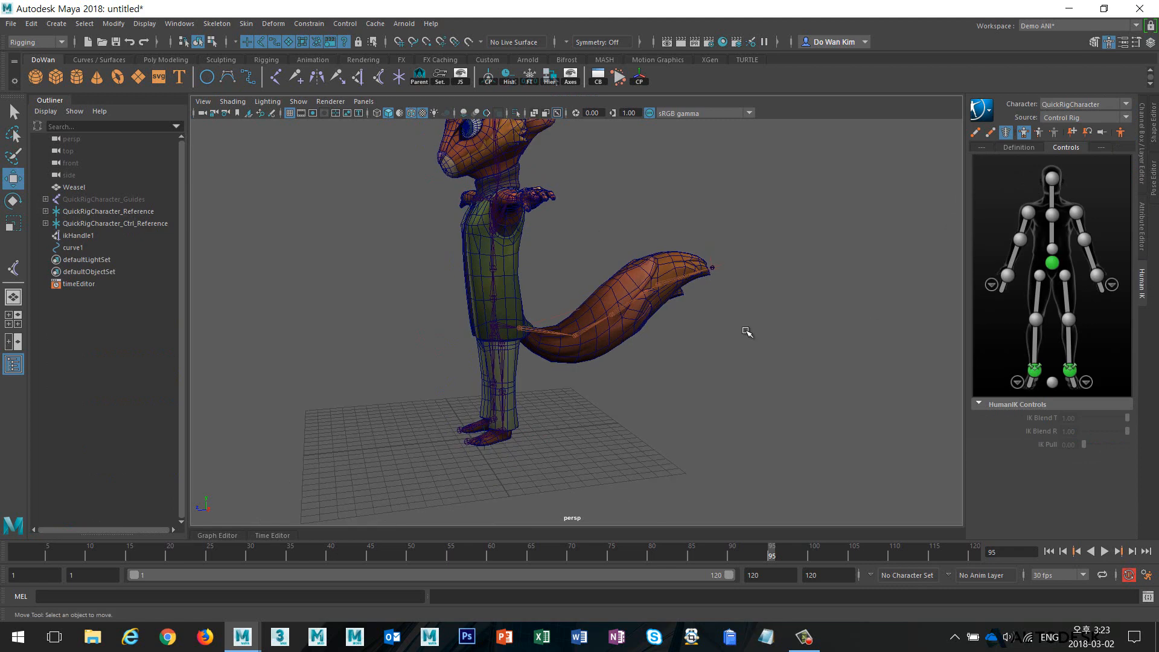
pyautogui.click(496, 328)
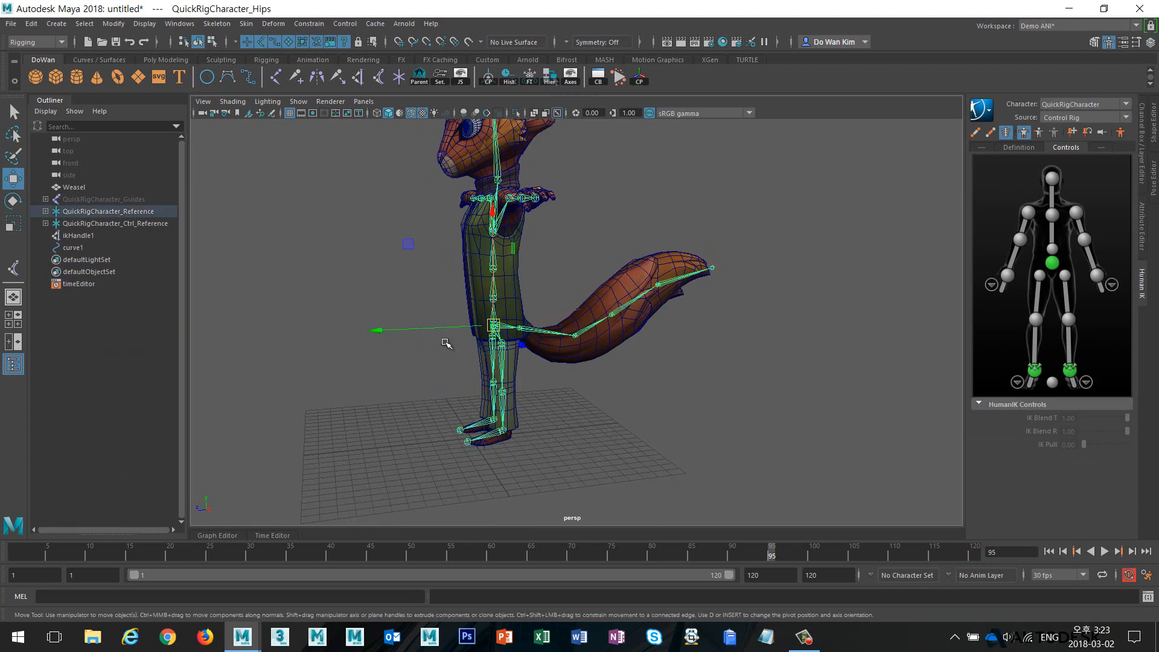
# - Add the Weasel mesh to the hips joint selection and reset the Bind Skin options to their defaults
pyautogui.click(475, 253)
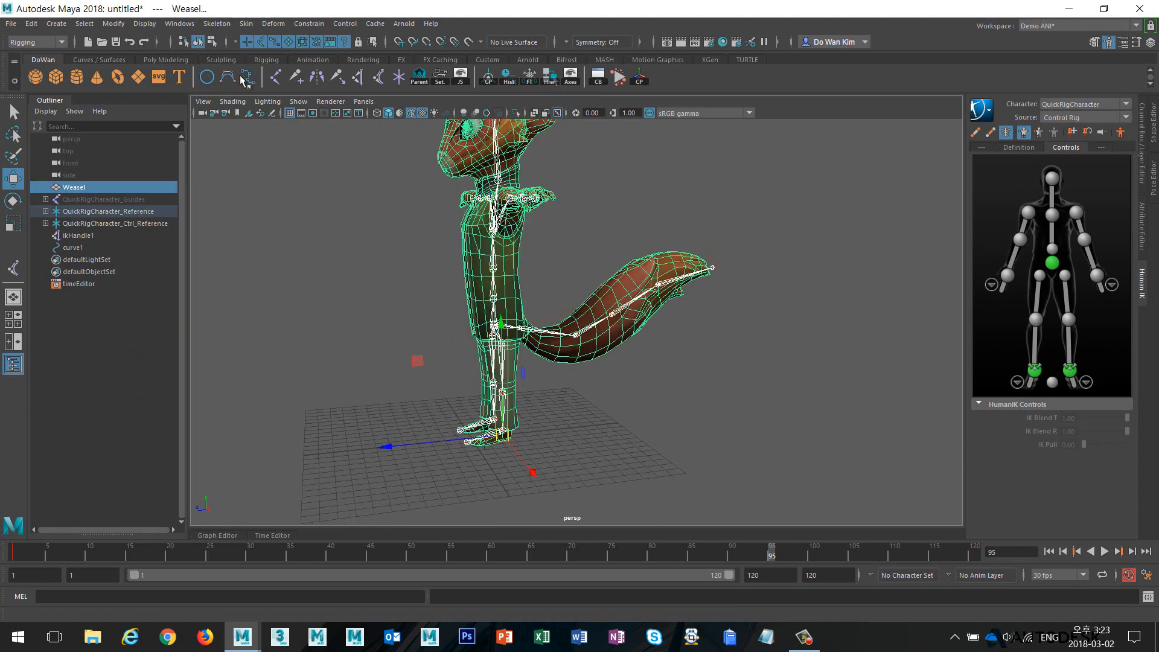
pyautogui.click(246, 24)
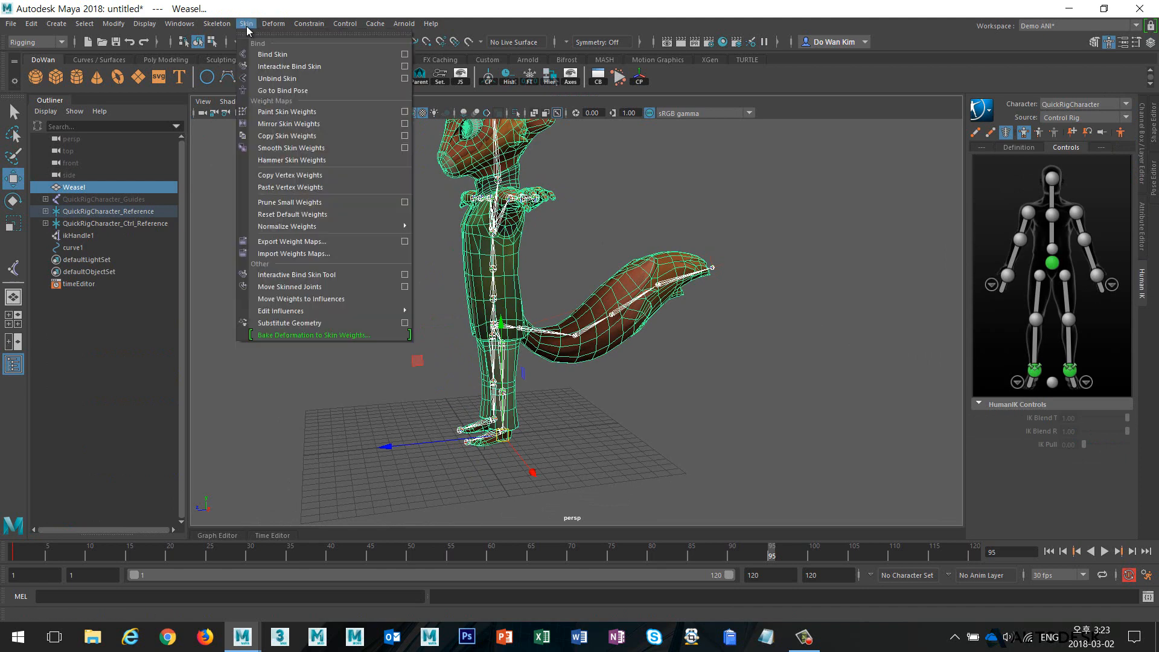
pyautogui.click(404, 55)
pyautogui.moveTo(797, 153); pyautogui.dragTo(436, 151)
pyautogui.click(393, 162)
pyautogui.click(411, 184)
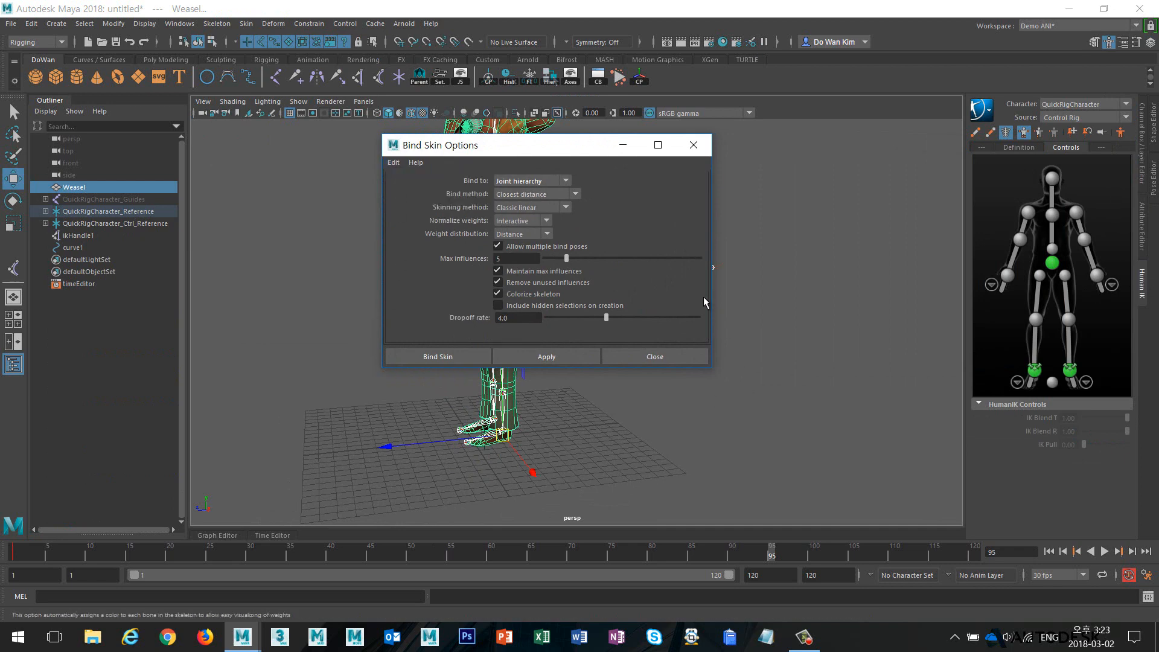
# - Bind the Weasel mesh to the joint hierarchy with the Geodesic Voxel bind method, and clear the selection
pyautogui.click(539, 195)
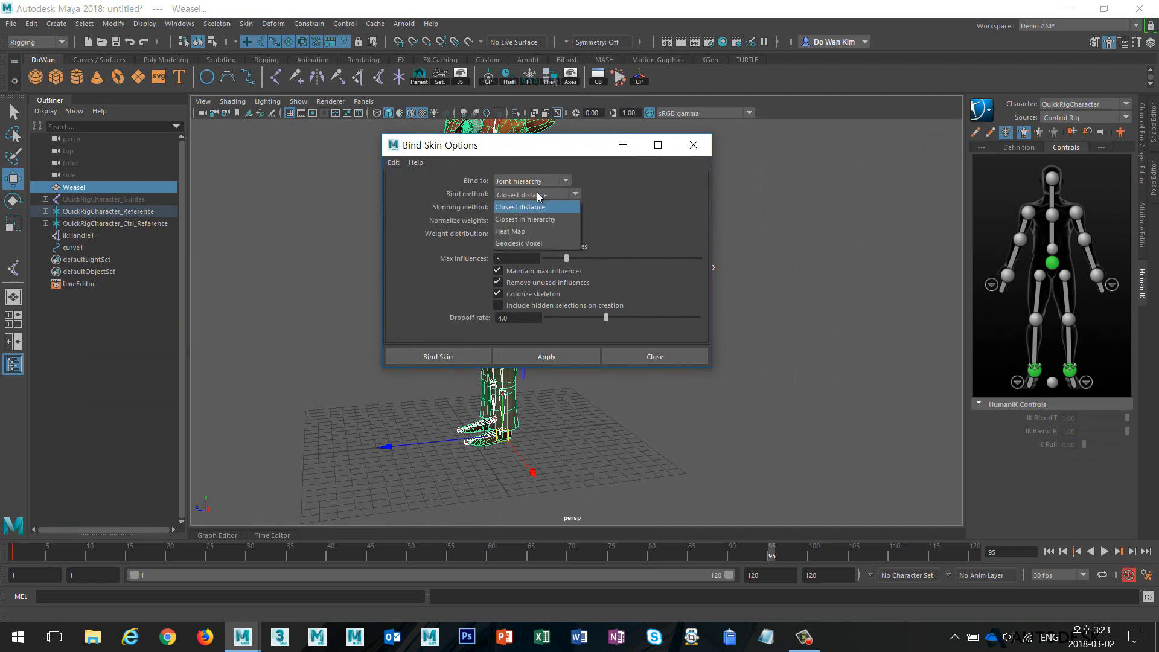
pyautogui.click(543, 243)
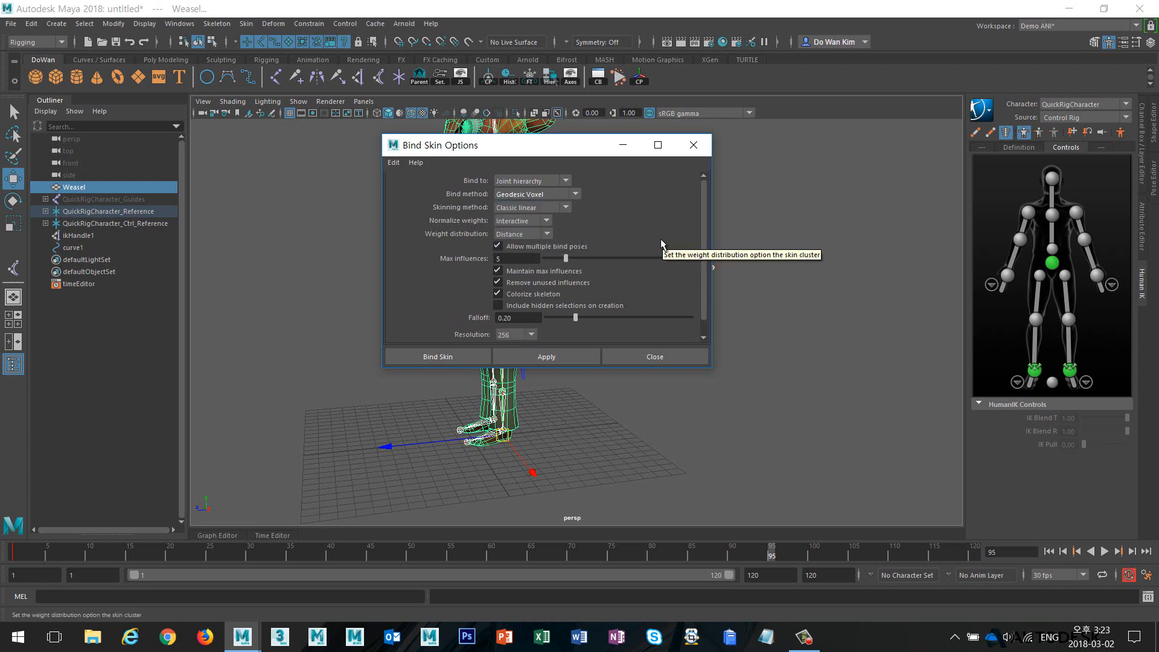
pyautogui.moveTo(520, 149); pyautogui.dragTo(712, 172)
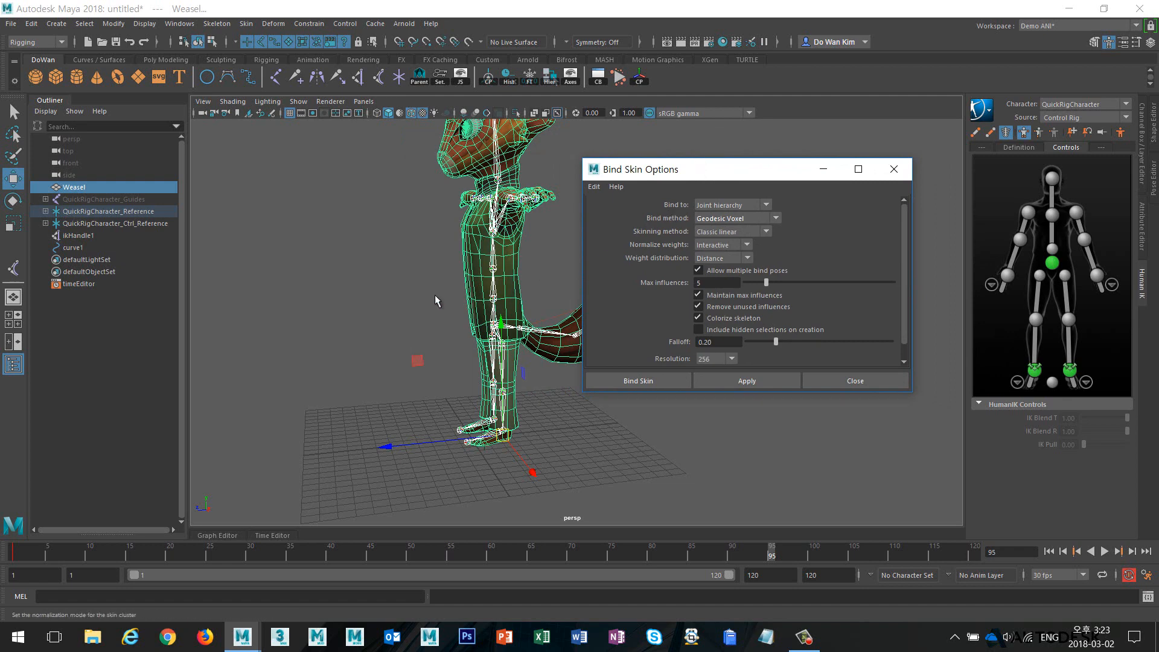
pyautogui.keyDown('alt'); pyautogui.moveTo(436, 298); pyautogui.dragTo(415, 326); pyautogui.keyUp('alt')
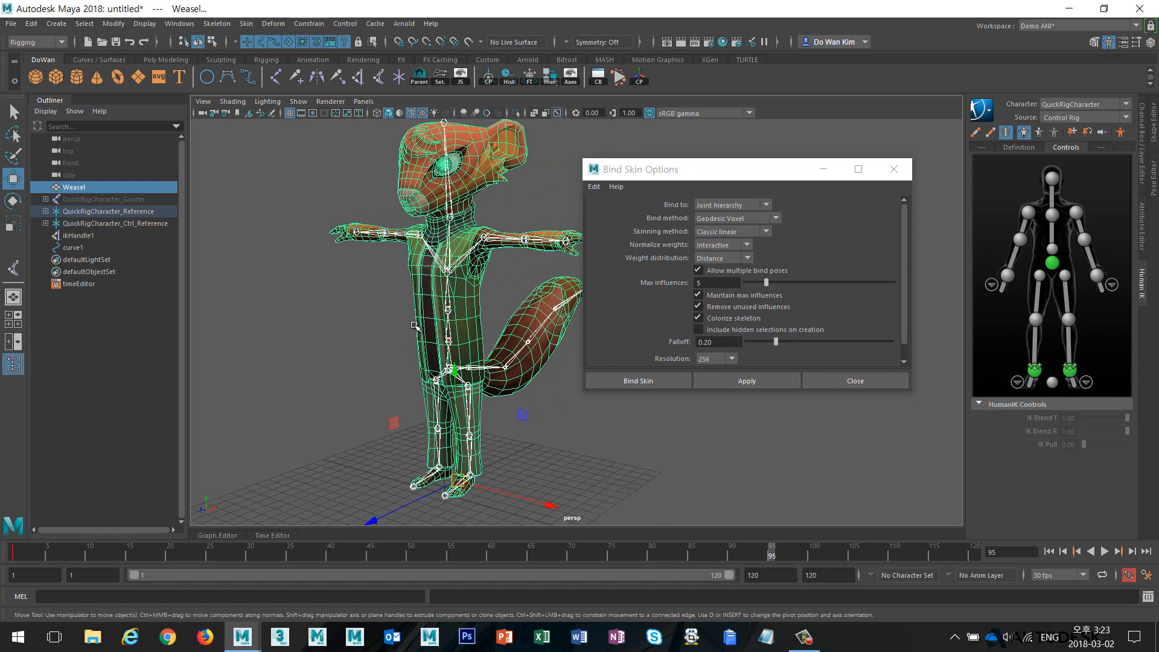
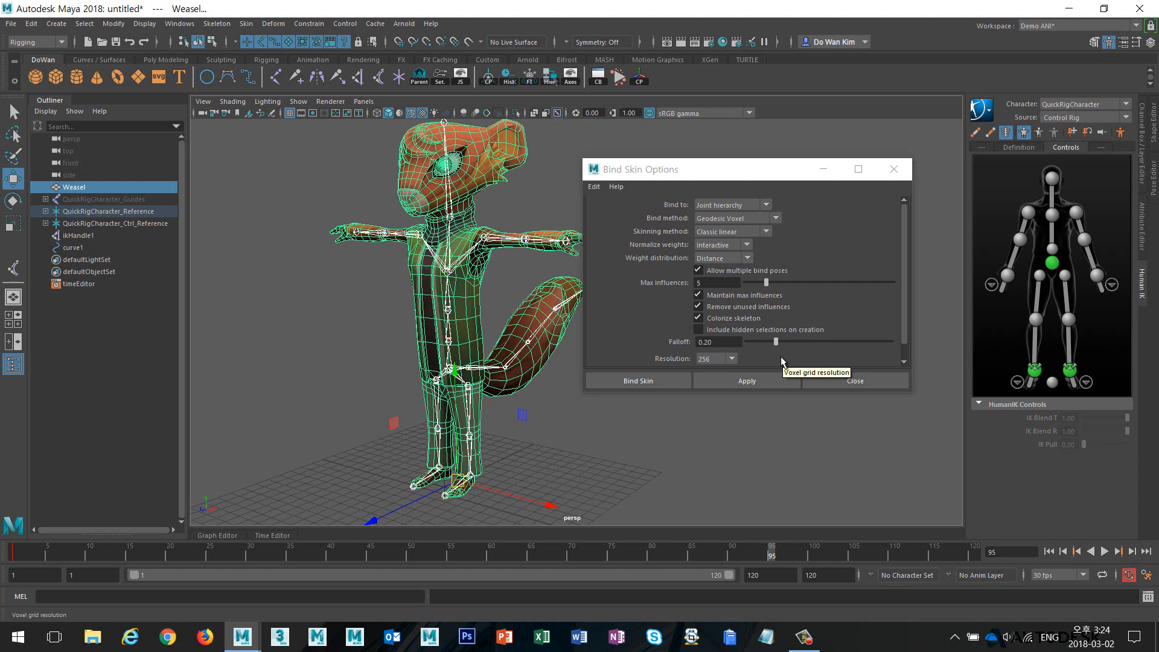
pyautogui.click(611, 381)
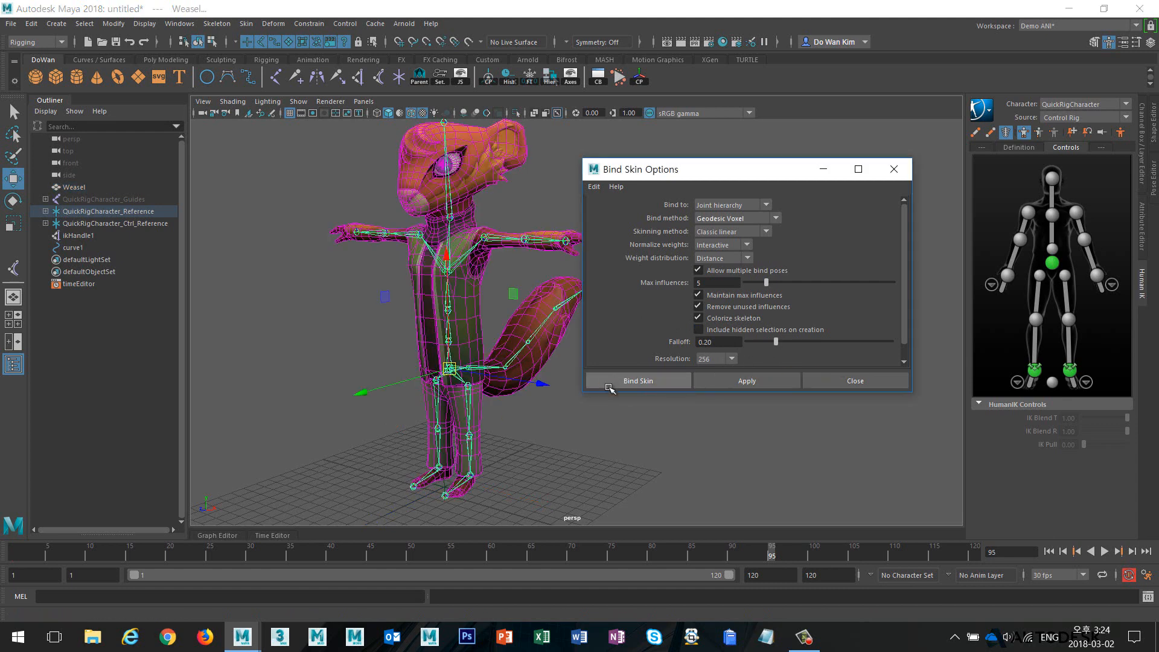
pyautogui.click(620, 412)
# - Hide the character's skeleton and show only the IK control rig
pyautogui.keyDown('alt'); pyautogui.moveTo(546, 419); pyautogui.dragTo(588, 419); pyautogui.keyUp('alt')
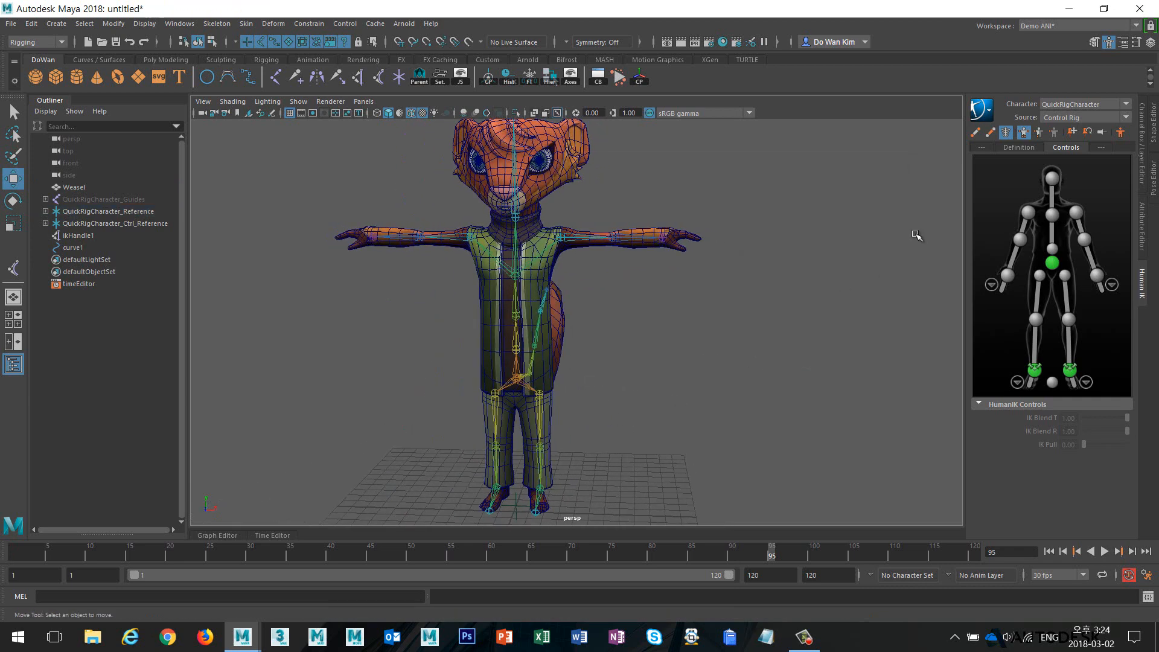
pyautogui.click(1005, 132)
pyautogui.click(991, 133)
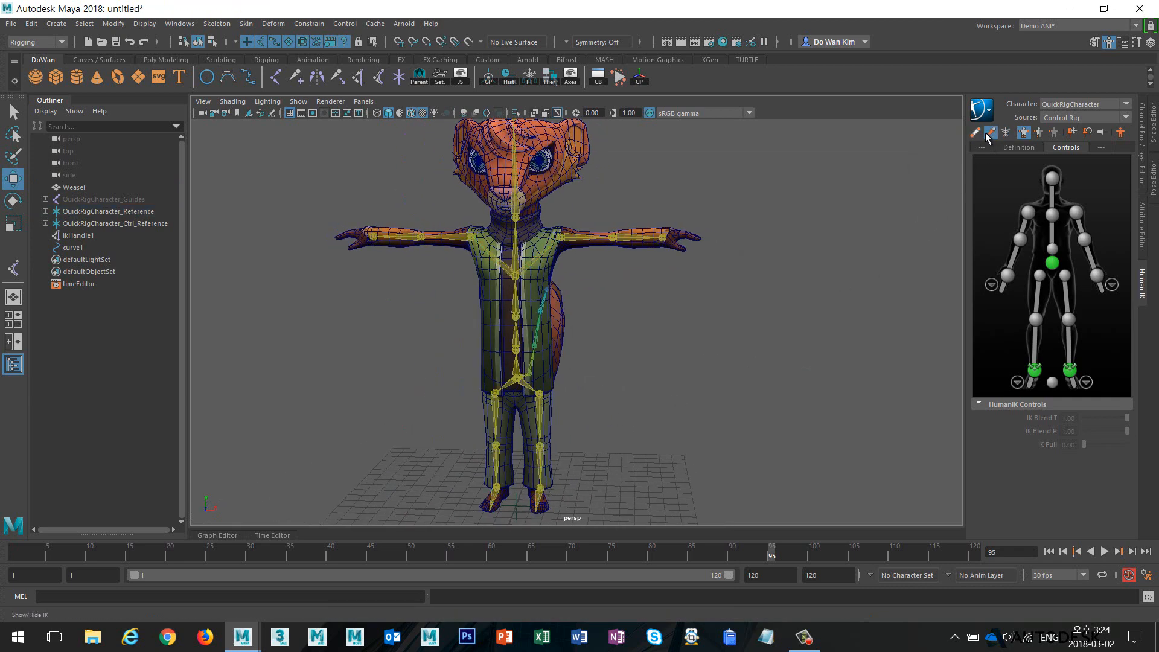
pyautogui.click(990, 133)
pyautogui.click(976, 133)
pyautogui.keyDown('alt'); pyautogui.moveTo(843, 234); pyautogui.dragTo(697, 237); pyautogui.keyUp('alt')
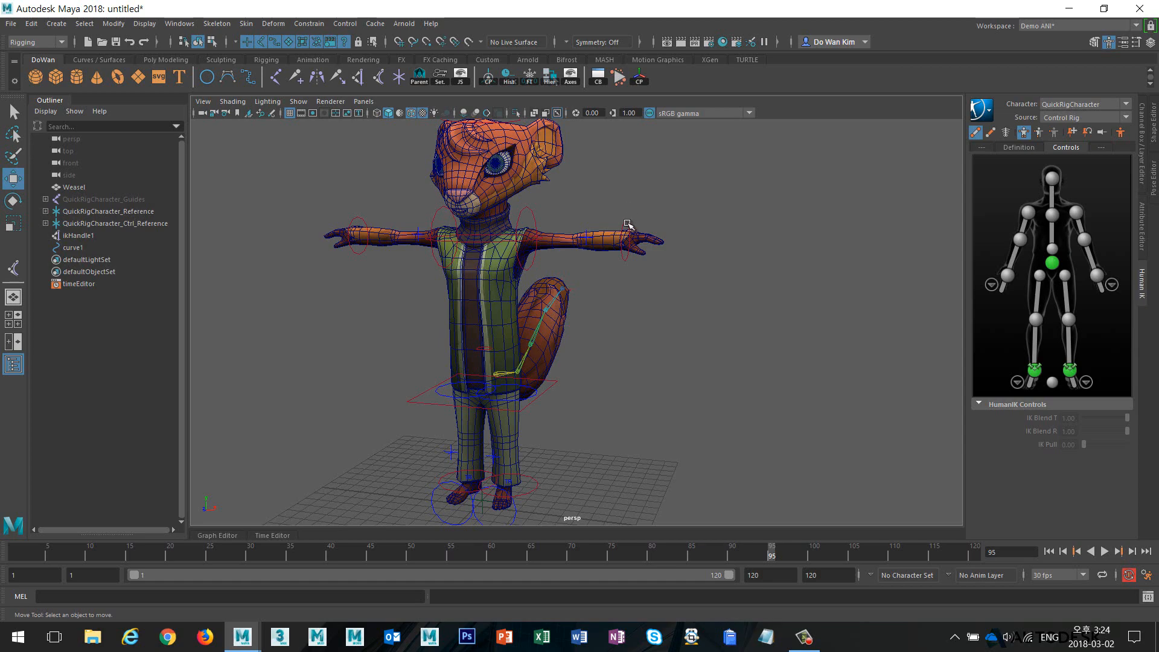
# - Move the left wrist effector to test how the bound arm deforms, and undo the moves
pyautogui.click(626, 222)
pyautogui.moveTo(711, 156); pyautogui.dragTo(722, 314, button='middle')
pyautogui.moveTo(723, 314); pyautogui.dragTo(621, 172)
pyautogui.hotkey('ctrl', 'z')
pyautogui.keyDown('alt'); pyautogui.moveTo(678, 311); pyautogui.dragTo(588, 308); pyautogui.keyUp('alt')
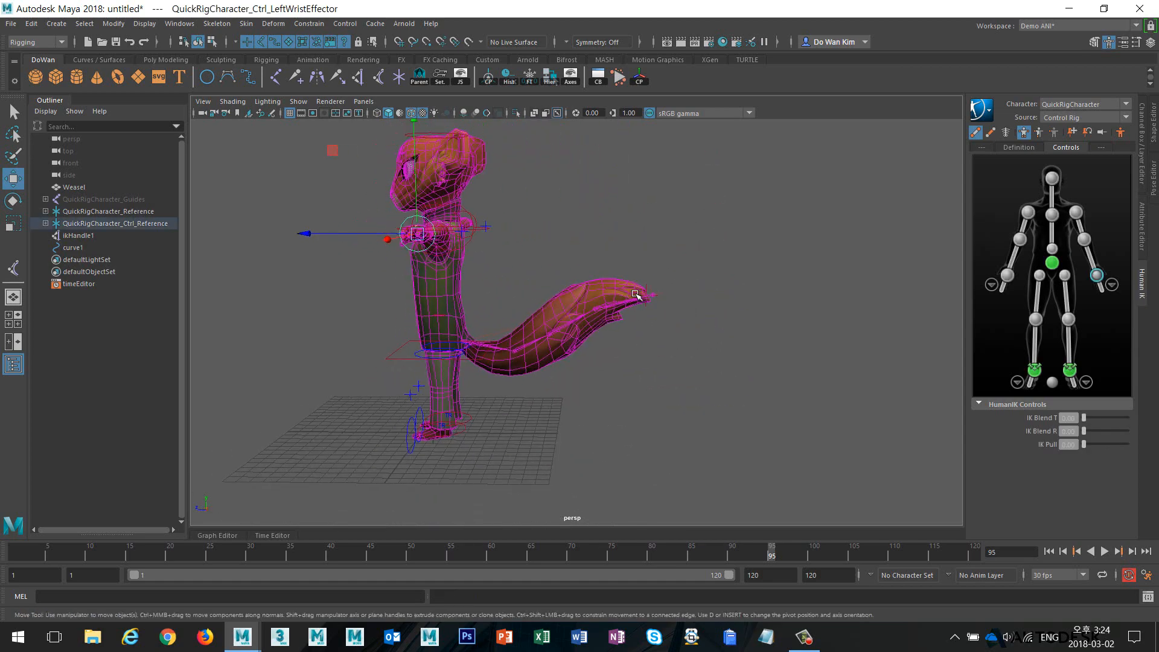
pyautogui.keyDown('alt'); pyautogui.moveTo(478, 344); pyautogui.dragTo(688, 259); pyautogui.keyUp('alt')
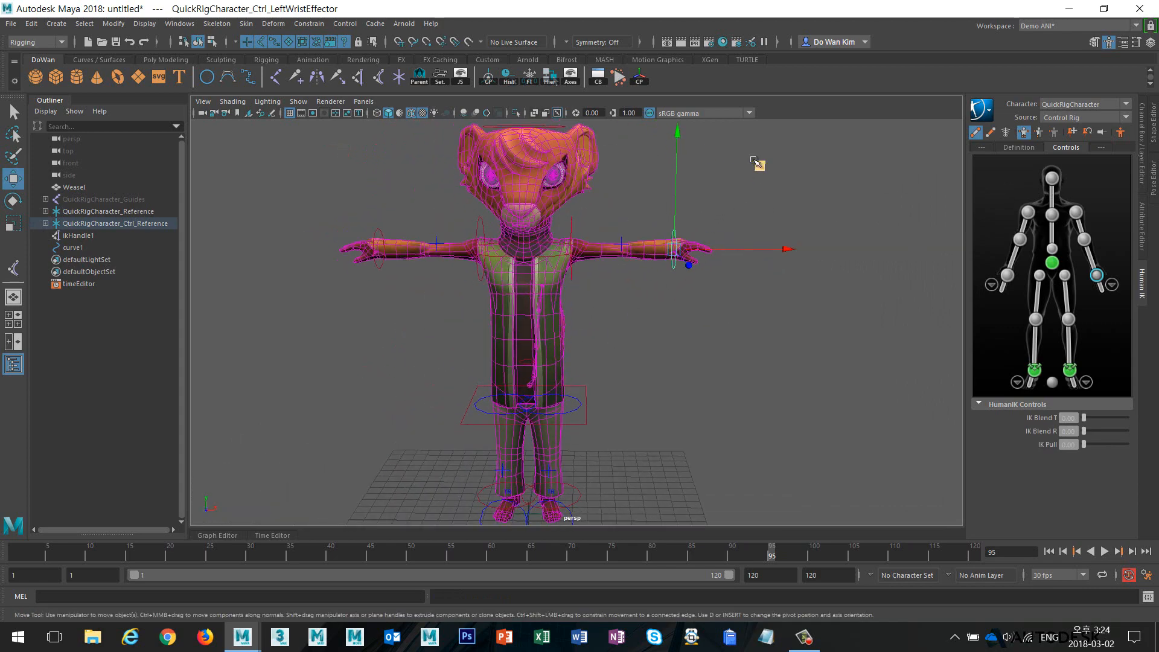
pyautogui.moveTo(760, 165); pyautogui.dragTo(689, 162)
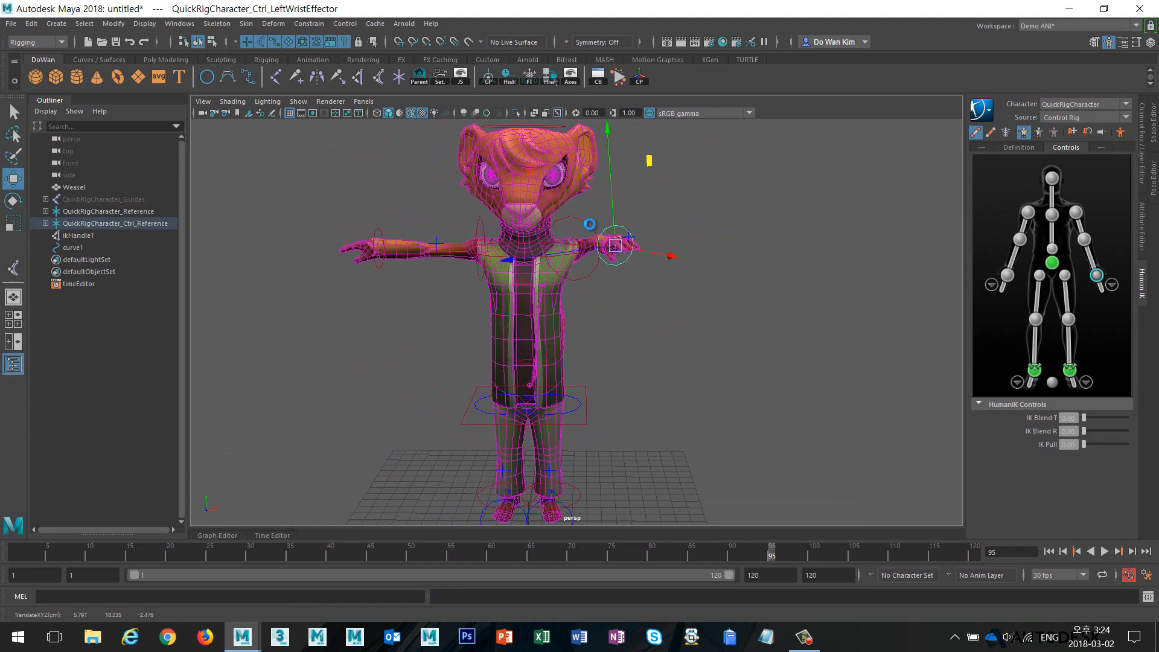
pyautogui.keyDown('alt'); pyautogui.moveTo(656, 219); pyautogui.dragTo(654, 232); pyautogui.keyUp('alt')
pyautogui.keyDown('alt'); pyautogui.moveTo(654, 233); pyautogui.dragTo(587, 234, button='right'); pyautogui.keyUp('alt')
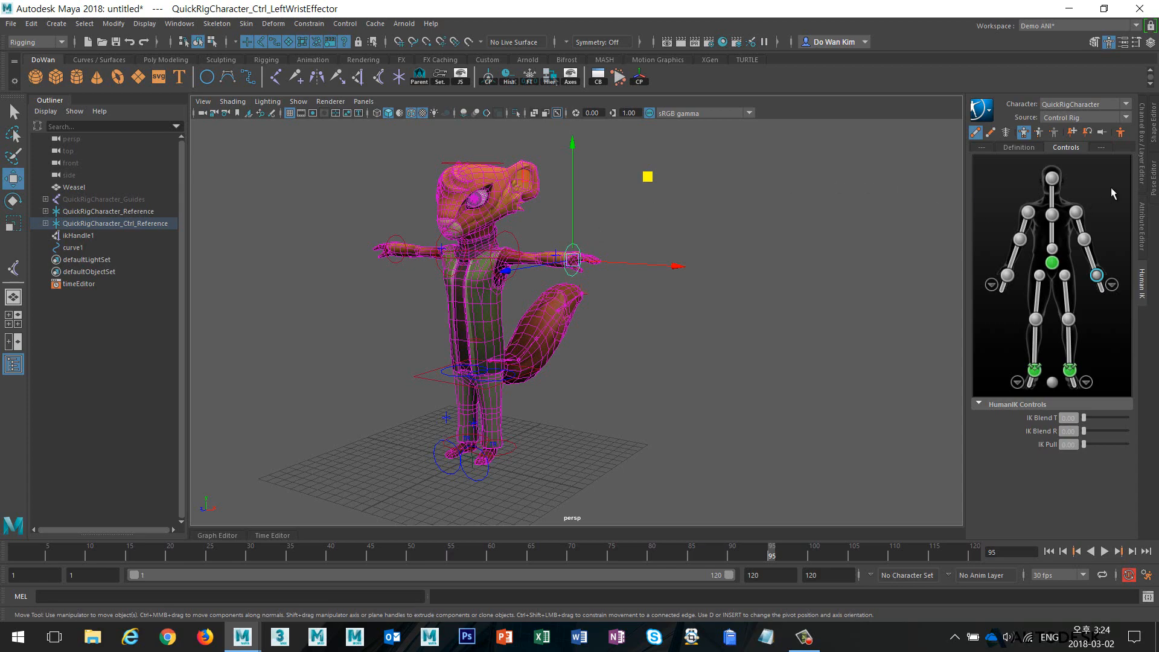
# - Examine the channel attributes of the left wrist effector
pyautogui.click(1142, 184)
pyautogui.keyDown('alt'); pyautogui.moveTo(765, 316); pyautogui.dragTo(558, 320); pyautogui.keyUp('alt')
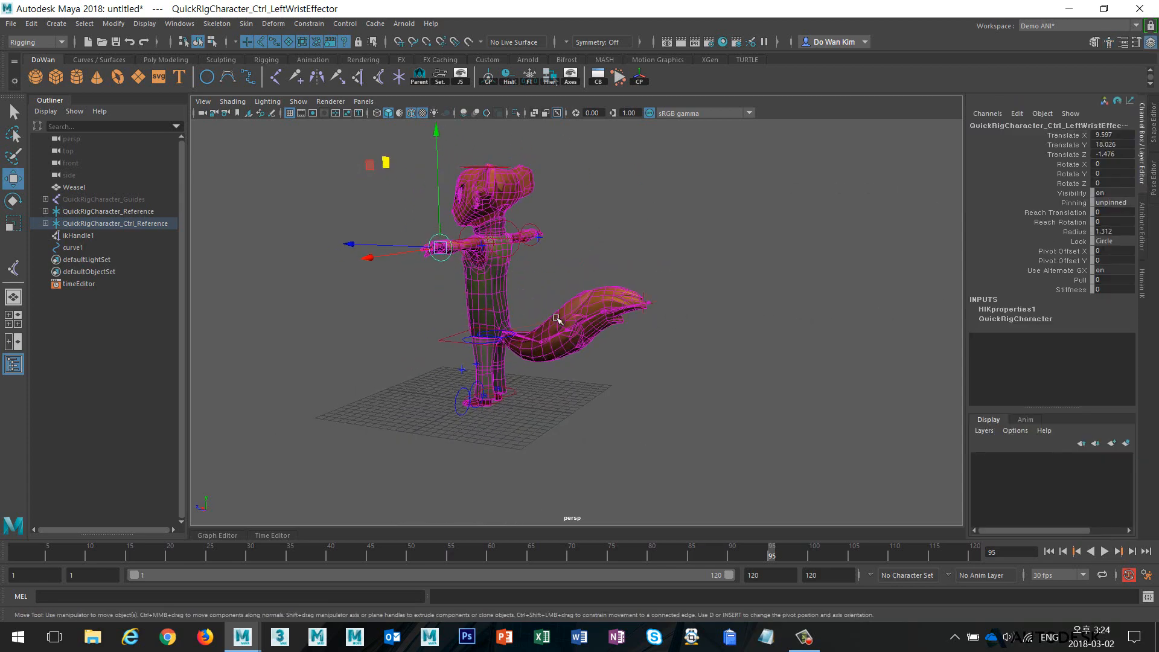
pyautogui.keyDown('alt'); pyautogui.moveTo(558, 320); pyautogui.dragTo(819, 325, button='right'); pyautogui.keyUp('alt')
pyautogui.keyDown('alt'); pyautogui.moveTo(695, 325); pyautogui.dragTo(795, 327); pyautogui.keyUp('alt')
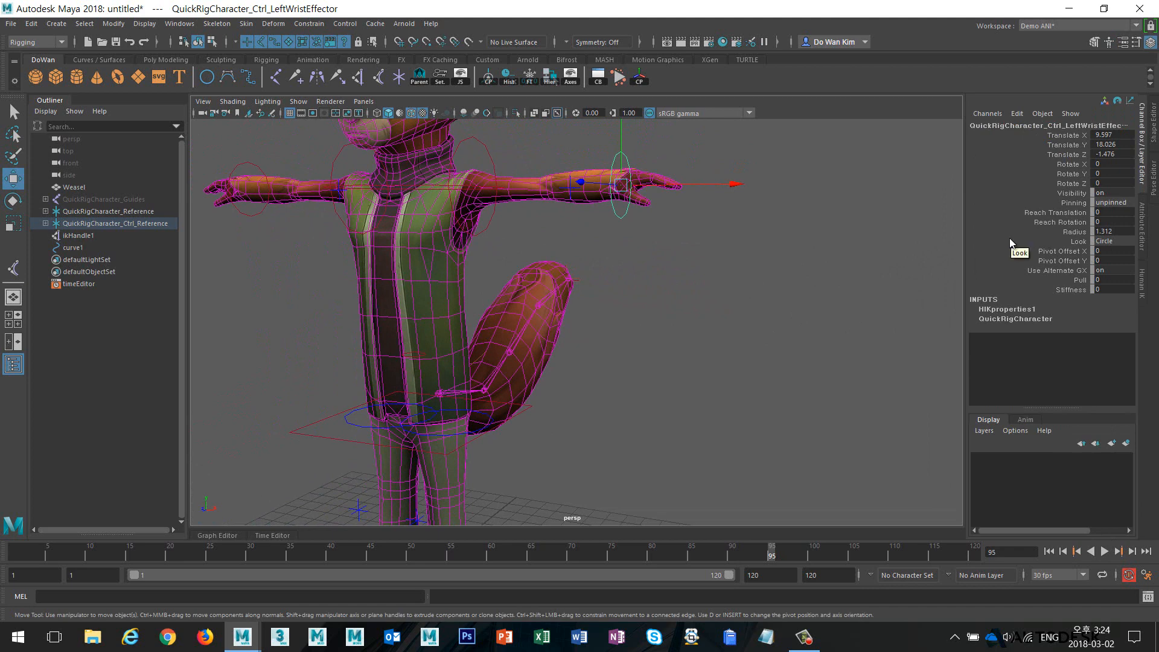
pyautogui.moveTo(823, 280)
pyautogui.keyDown('alt'); pyautogui.mouseDown()
pyautogui.moveTo(732, 280)
pyautogui.moveTo(810, 280)
pyautogui.mouseUp(); pyautogui.keyUp('alt')
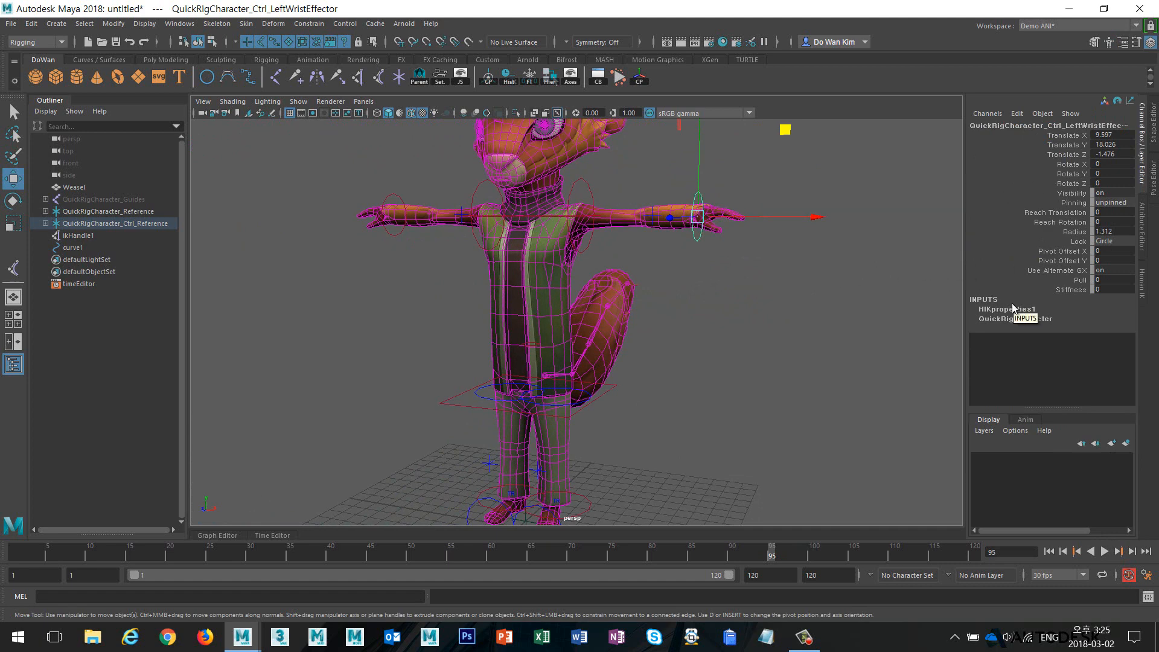
pyautogui.click(804, 636)
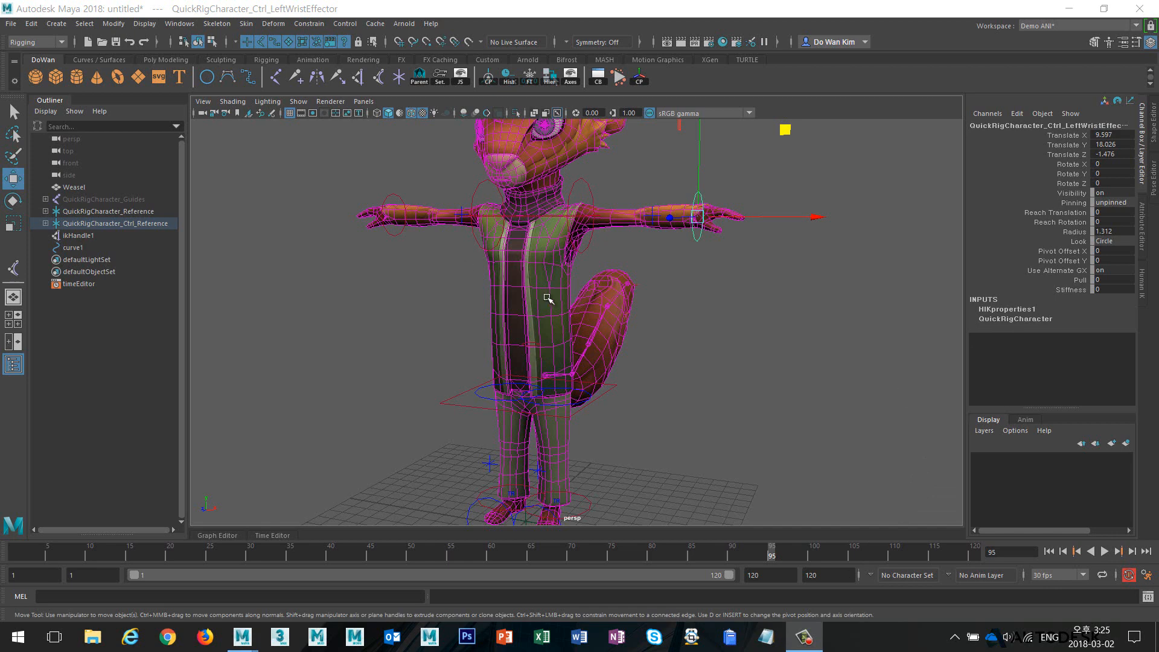
pyautogui.keyDown('alt'); pyautogui.moveTo(547, 298); pyautogui.dragTo(517, 302); pyautogui.keyUp('alt')
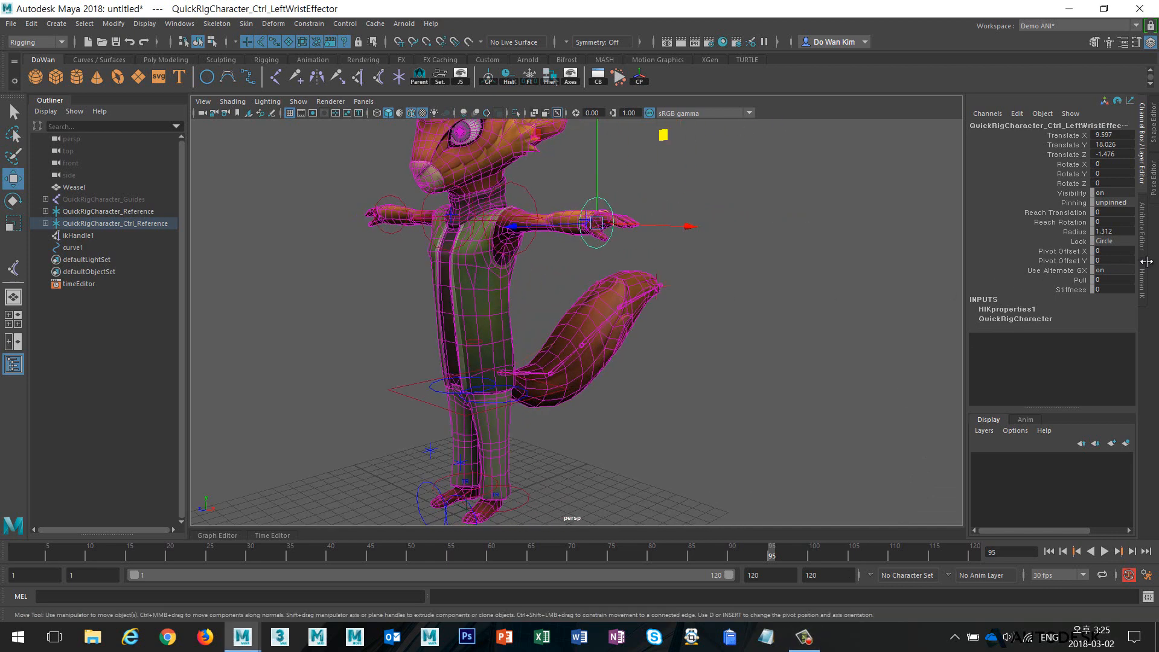
# - Lock and hide the channels from Visibility through Stiffness on both wrist effectors and both shoulder effectors
pyautogui.click(1143, 287)
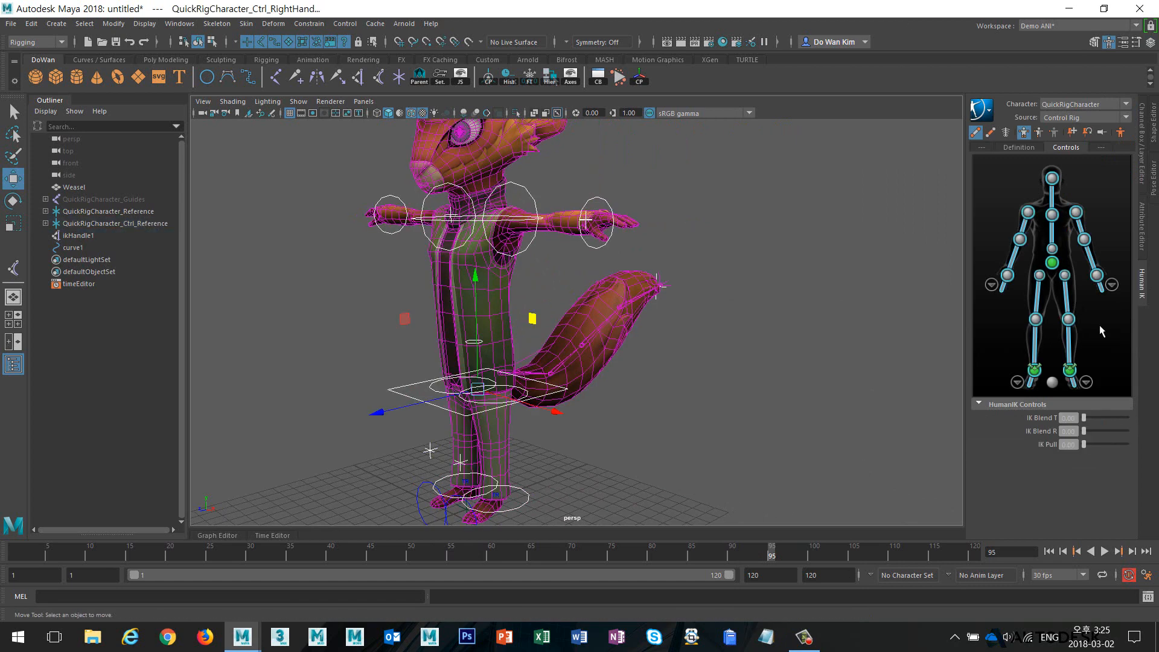
pyautogui.click(1099, 324)
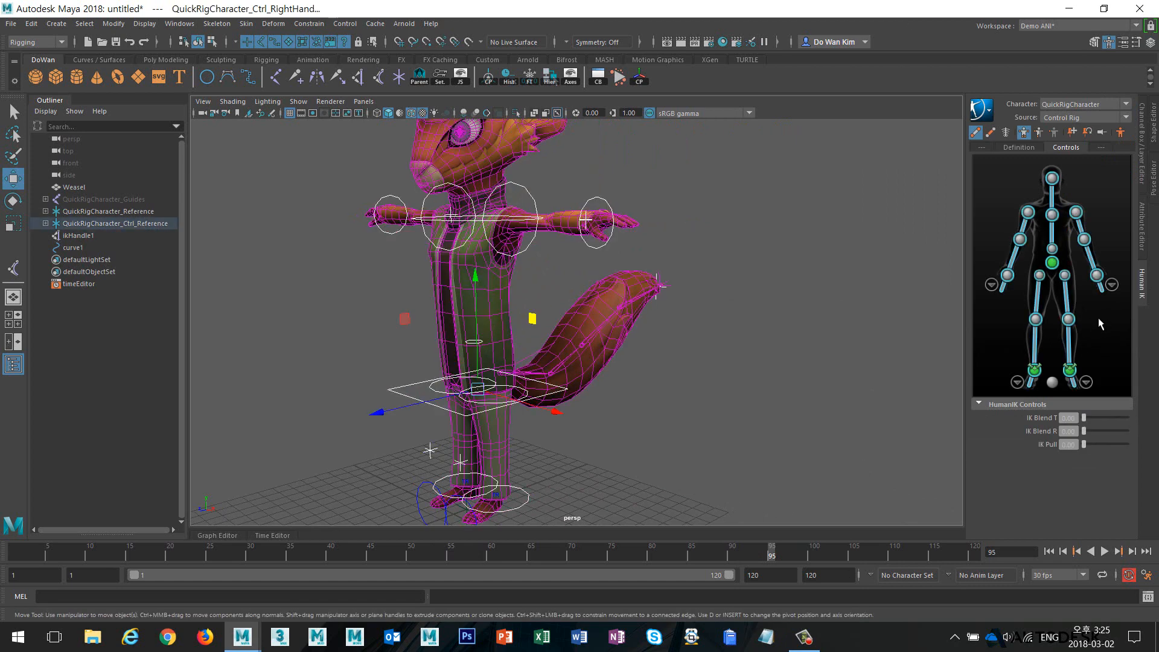
pyautogui.click(611, 232)
pyautogui.keyDown('shift'); pyautogui.click(518, 257); pyautogui.keyUp('shift')
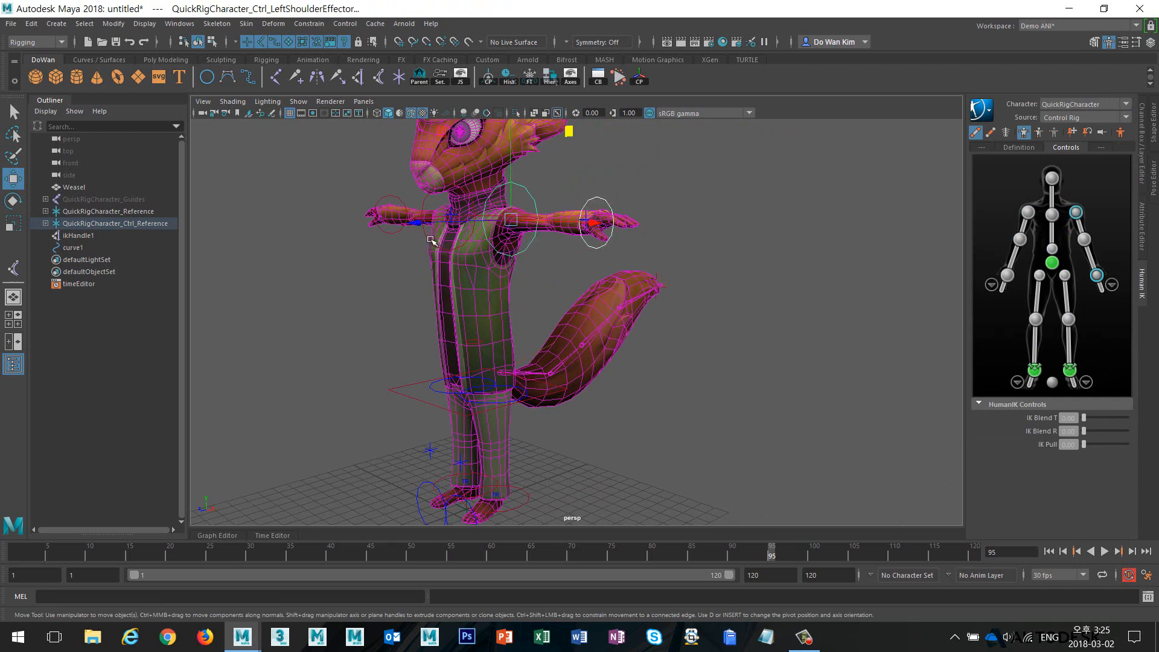
pyautogui.keyDown('shift'); pyautogui.click(432, 238); pyautogui.keyUp('shift')
pyautogui.keyDown('shift'); pyautogui.click(393, 236); pyautogui.keyUp('shift')
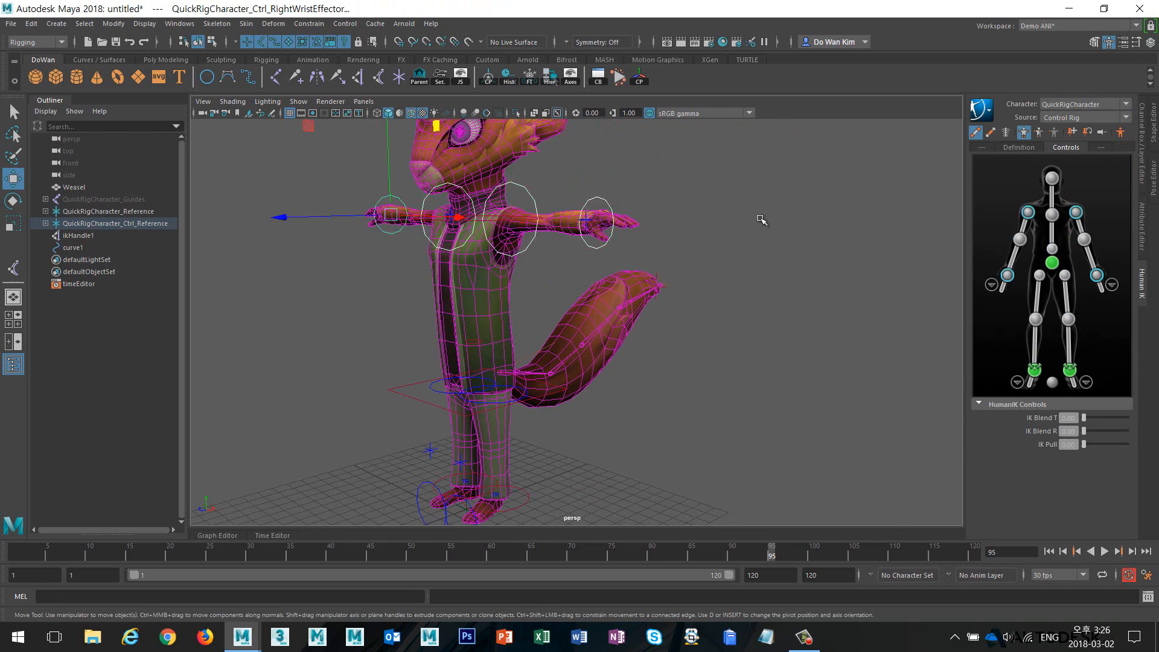
pyautogui.click(1143, 179)
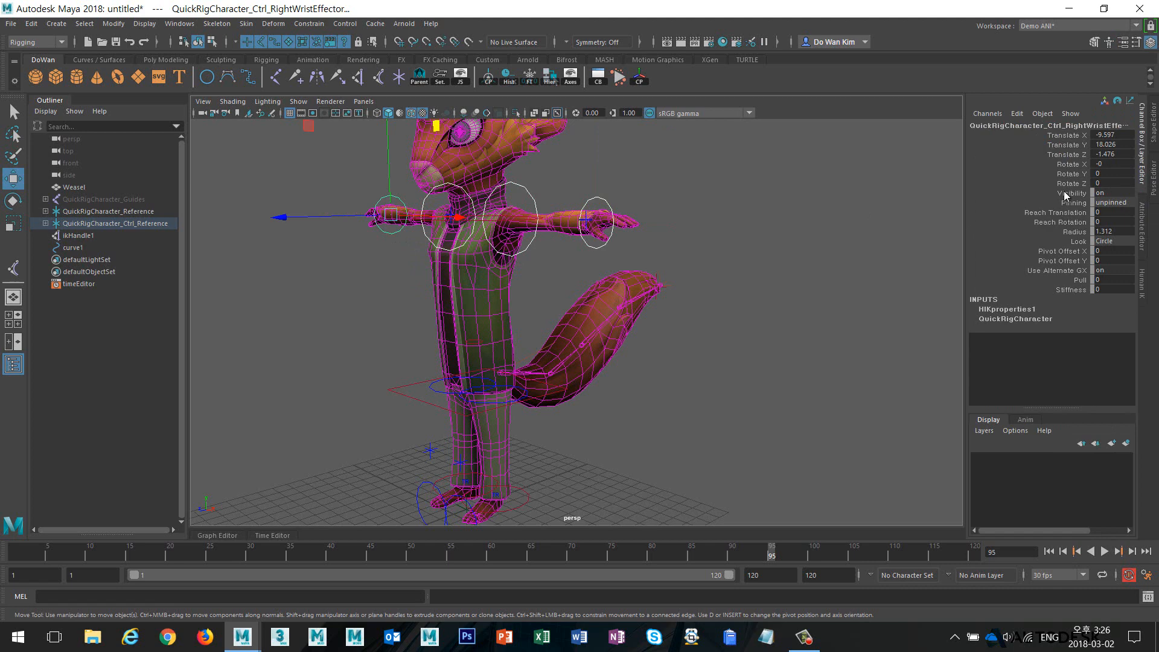
pyautogui.moveTo(1066, 195); pyautogui.dragTo(1066, 294)
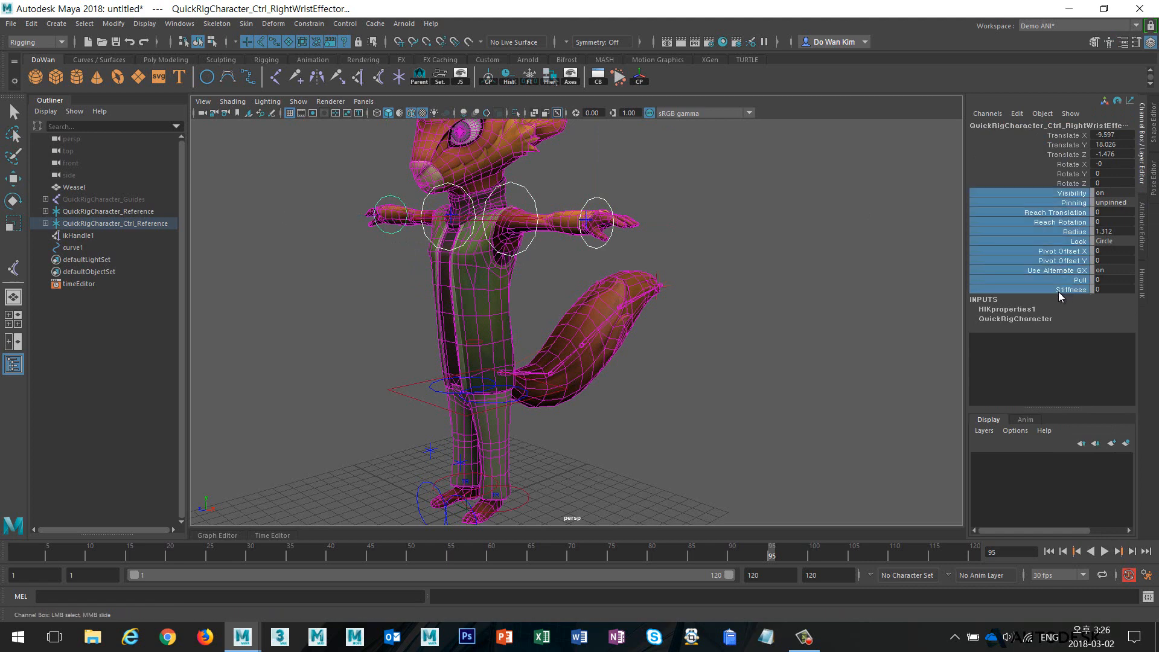
pyautogui.keyDown('alt'); pyautogui.moveTo(817, 286); pyautogui.dragTo(990, 239); pyautogui.keyUp('alt')
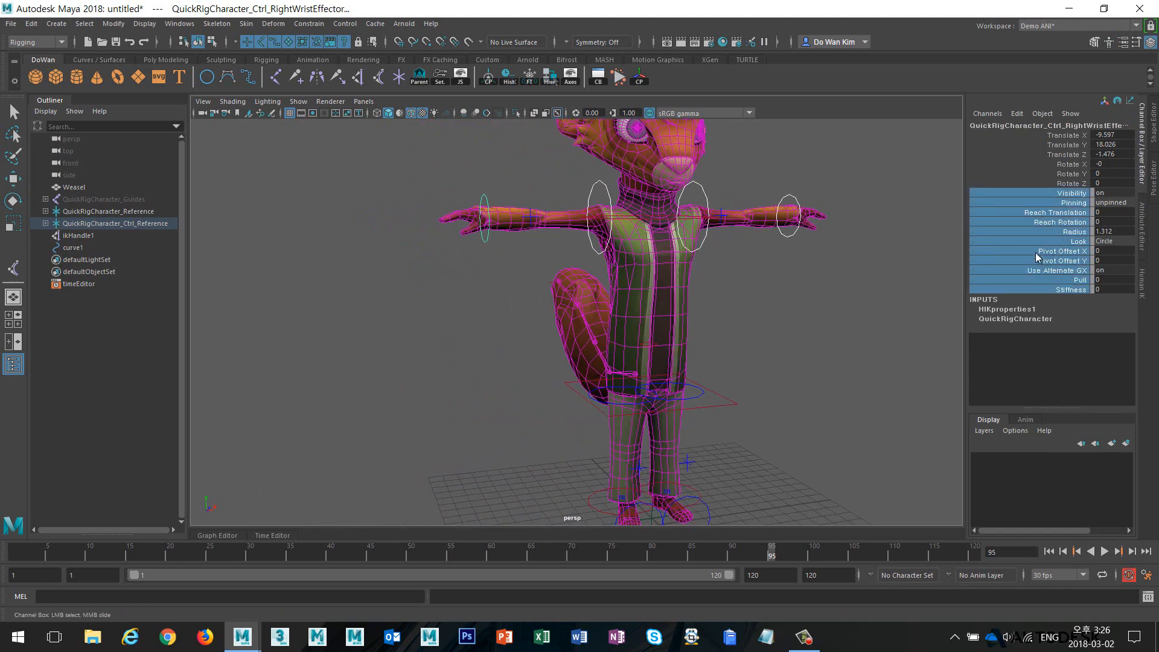
pyautogui.moveTo(1057, 194); pyautogui.dragTo(1063, 290)
pyautogui.rightClick(1046, 227)
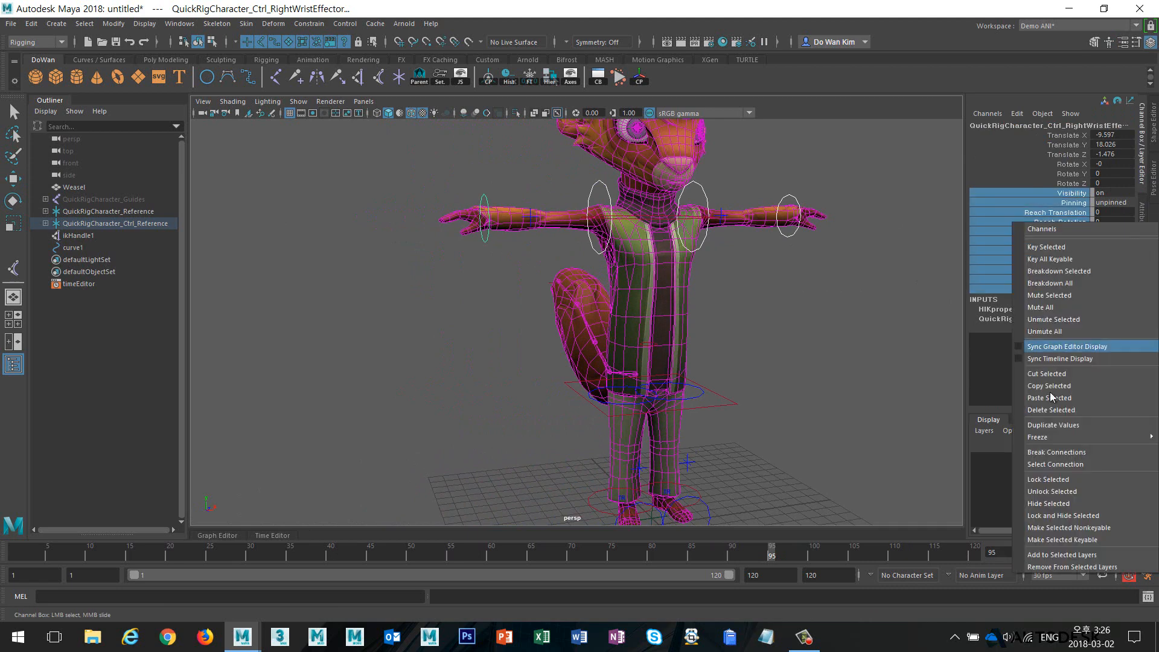
pyautogui.click(1081, 512)
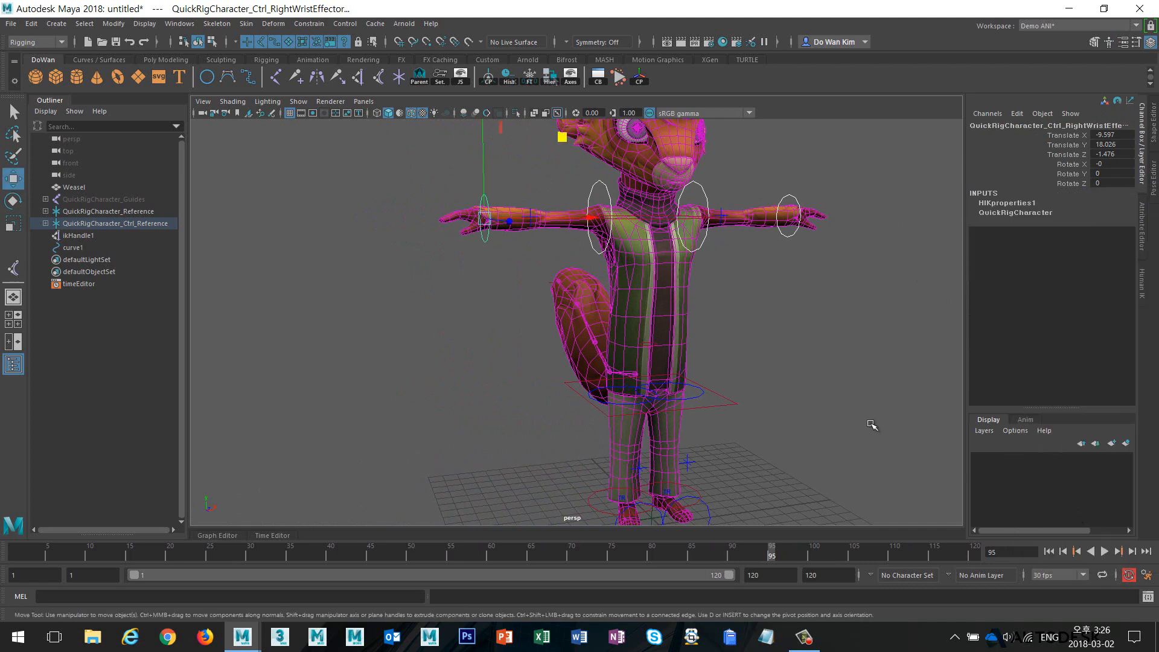
# - Clear the selection and select the left wrist effector alone to check its remaining channels
pyautogui.press('w')
pyautogui.moveTo(797, 355)
pyautogui.keyDown('alt'); pyautogui.mouseDown()
pyautogui.moveTo(693, 339)
pyautogui.moveTo(801, 349)
pyautogui.mouseUp(); pyautogui.keyUp('alt')
pyautogui.click(800, 350)
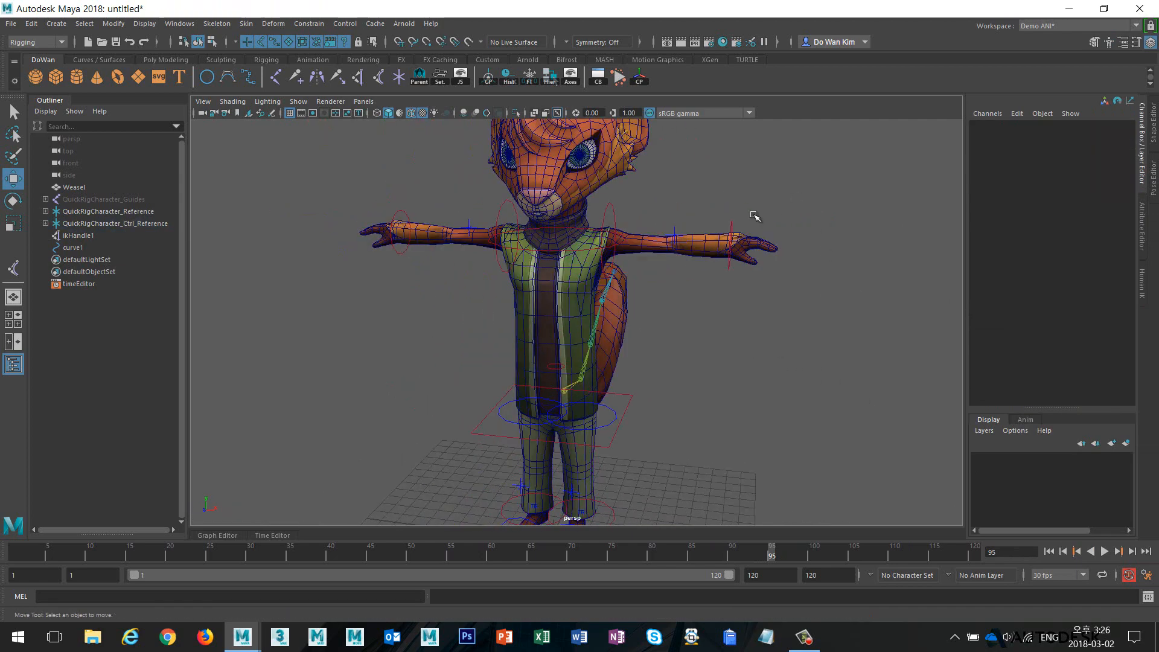
pyautogui.click(733, 221)
# - Hide the tail joint chain by setting the Visibility of its root joint to off, and clear the selection
pyautogui.keyDown('alt'); pyautogui.moveTo(860, 324); pyautogui.dragTo(745, 318); pyautogui.keyUp('alt')
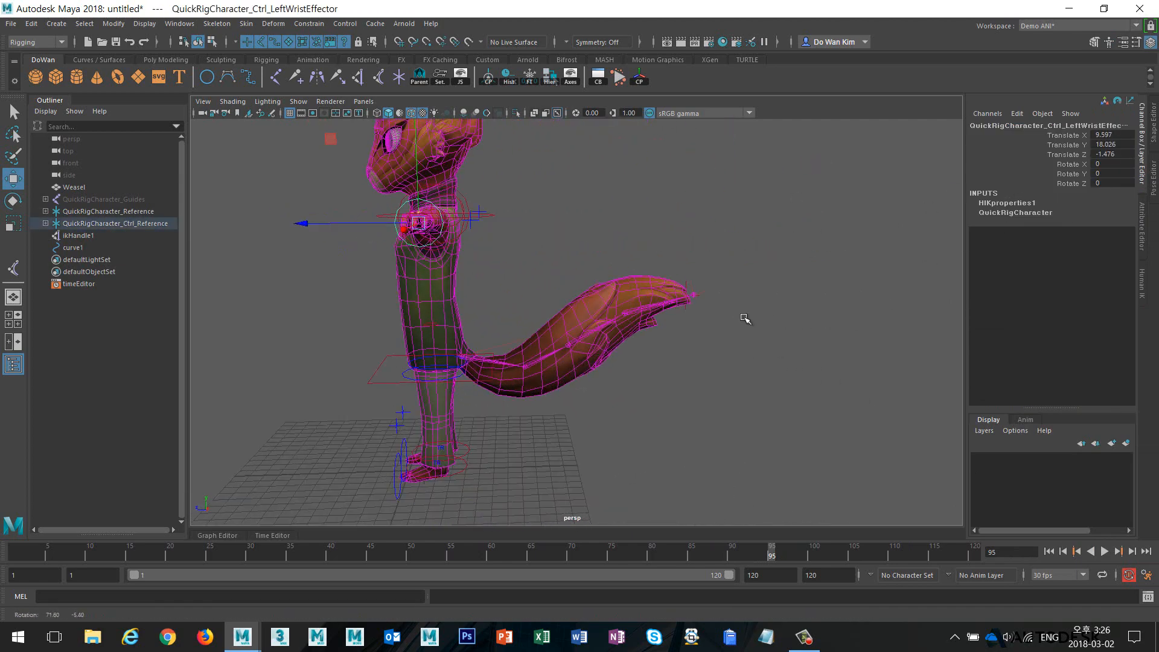
pyautogui.keyDown('alt'); pyautogui.moveTo(745, 318); pyautogui.dragTo(869, 327, button='right'); pyautogui.keyUp('alt')
pyautogui.keyDown('alt'); pyautogui.moveTo(869, 327); pyautogui.dragTo(854, 341); pyautogui.keyUp('alt')
pyautogui.click(796, 412)
pyautogui.keyDown('alt'); pyautogui.moveTo(796, 412); pyautogui.dragTo(753, 383); pyautogui.keyUp('alt')
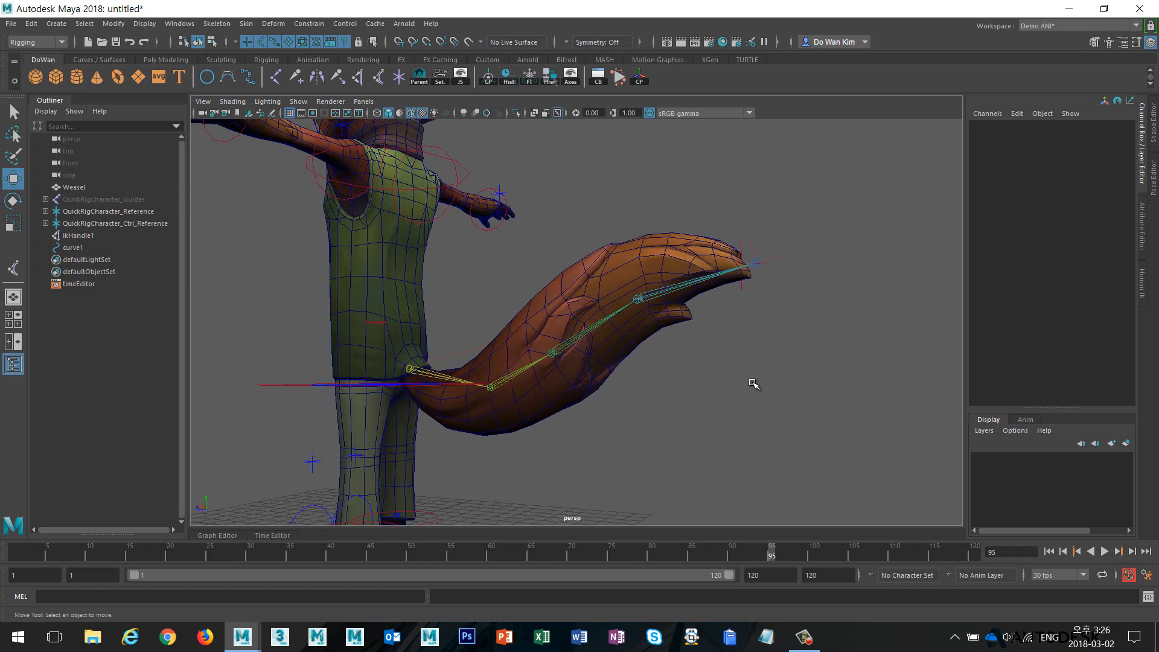
pyautogui.keyDown('alt'); pyautogui.moveTo(781, 316); pyautogui.dragTo(828, 323); pyautogui.keyUp('alt')
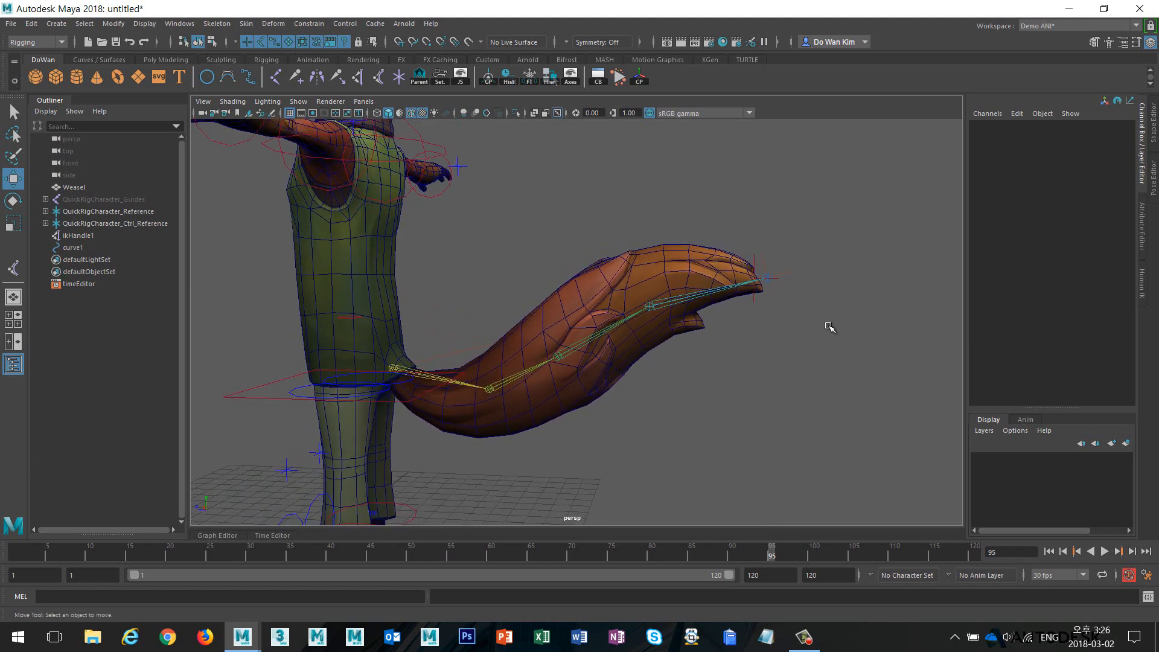
pyautogui.click(465, 386)
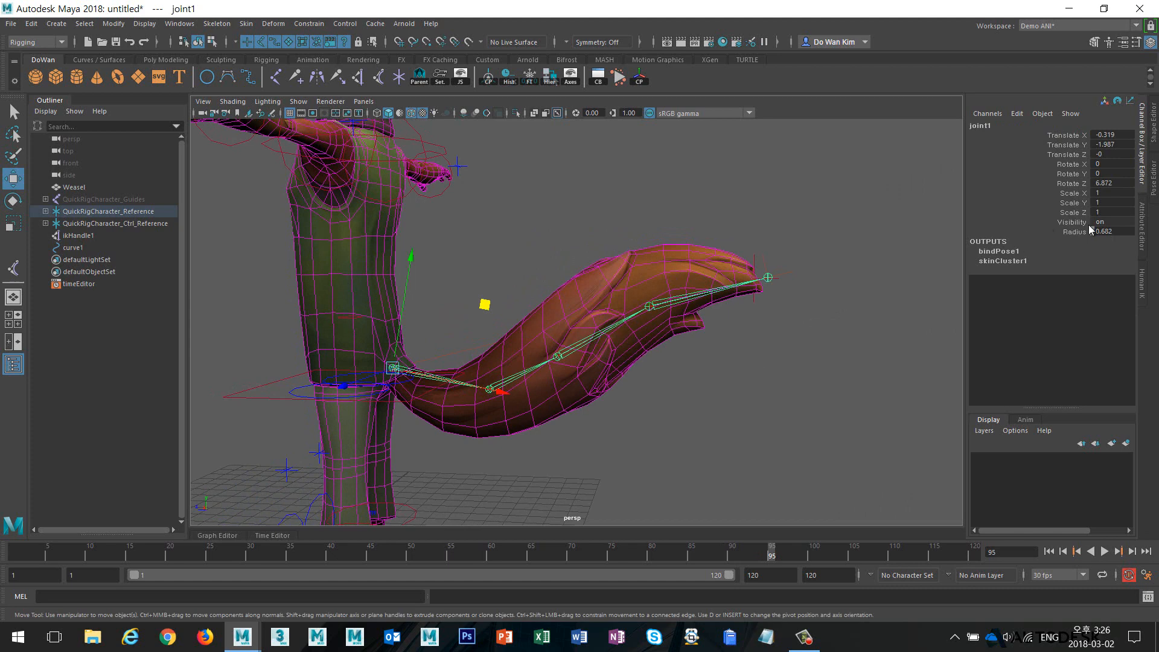
pyautogui.click(1112, 221)
pyautogui.press('Return')
pyautogui.click(787, 277)
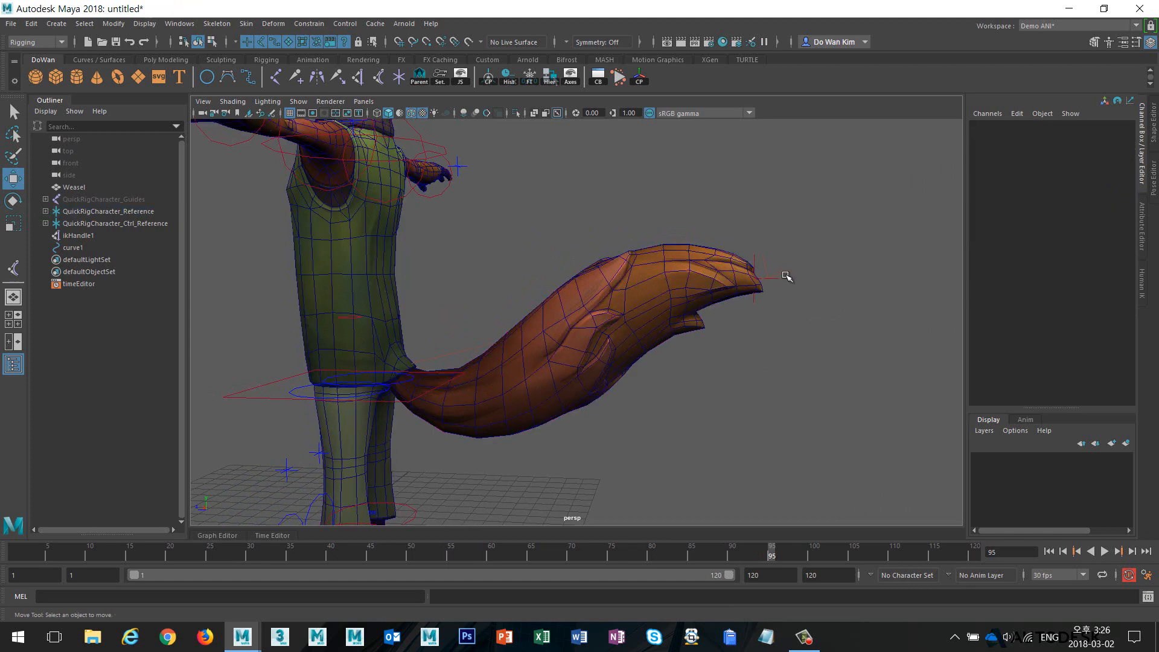
# - Select the tail's IK handle and try out its Twist channel on the bound tail
pyautogui.click(788, 276)
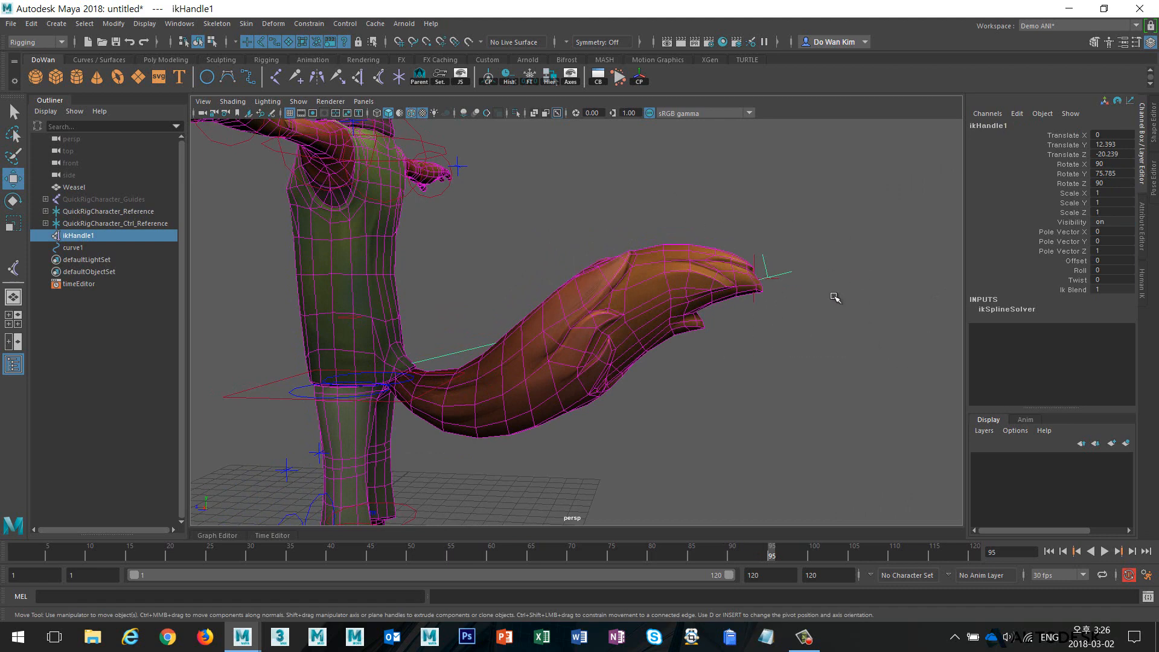
pyautogui.keyDown('alt'); pyautogui.moveTo(835, 297); pyautogui.dragTo(768, 322); pyautogui.keyUp('alt')
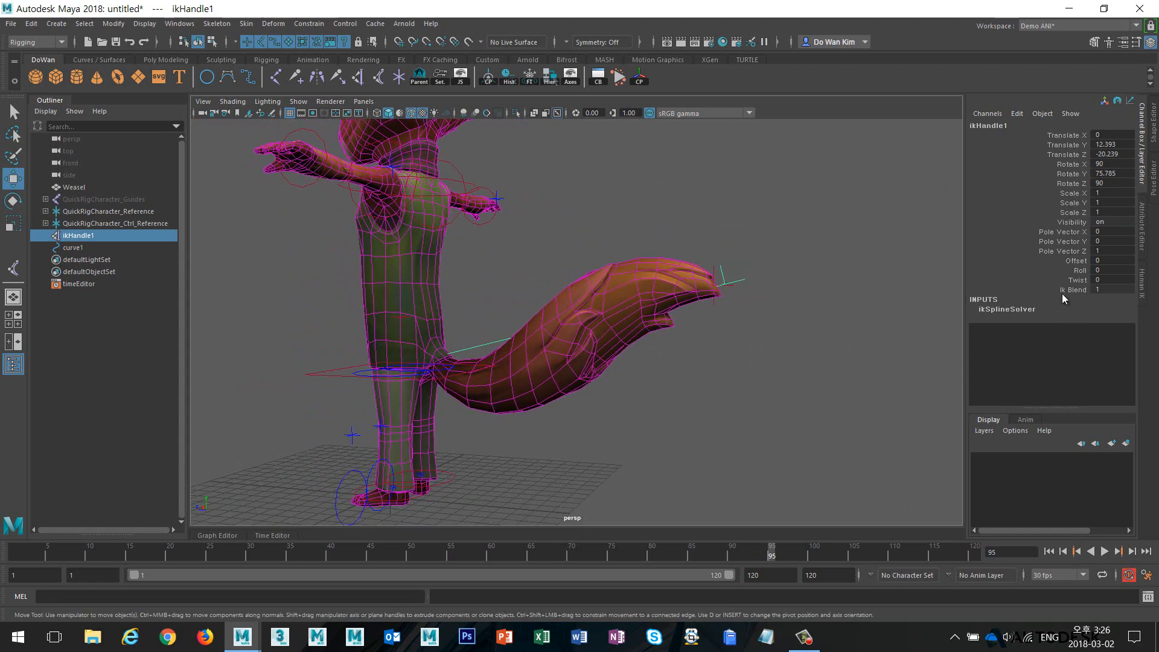
pyautogui.click(1053, 279)
pyautogui.moveTo(833, 315); pyautogui.dragTo(911, 320, button='middle')
pyautogui.keyDown('alt'); pyautogui.moveTo(777, 321); pyautogui.dragTo(871, 325); pyautogui.keyUp('alt')
# - Lock and hide every channel of the tail's IK handle except Twist
pyautogui.moveTo(1071, 270); pyautogui.dragTo(1059, 139)
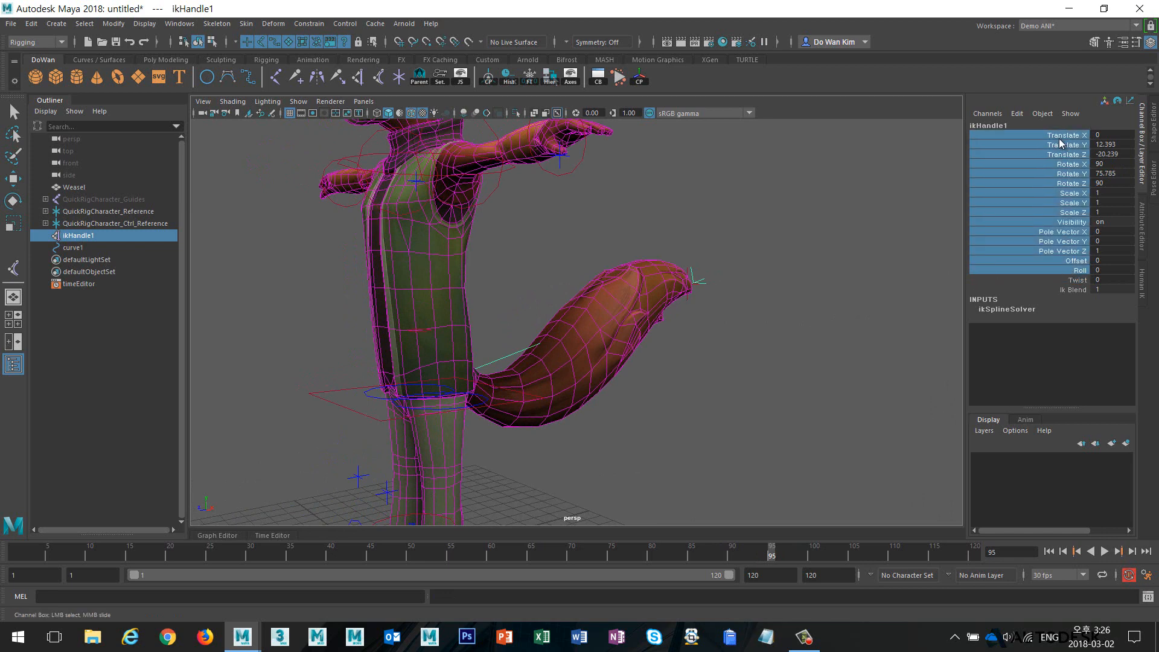
pyautogui.keyDown('ctrl'); pyautogui.click(1060, 288); pyautogui.keyUp('ctrl')
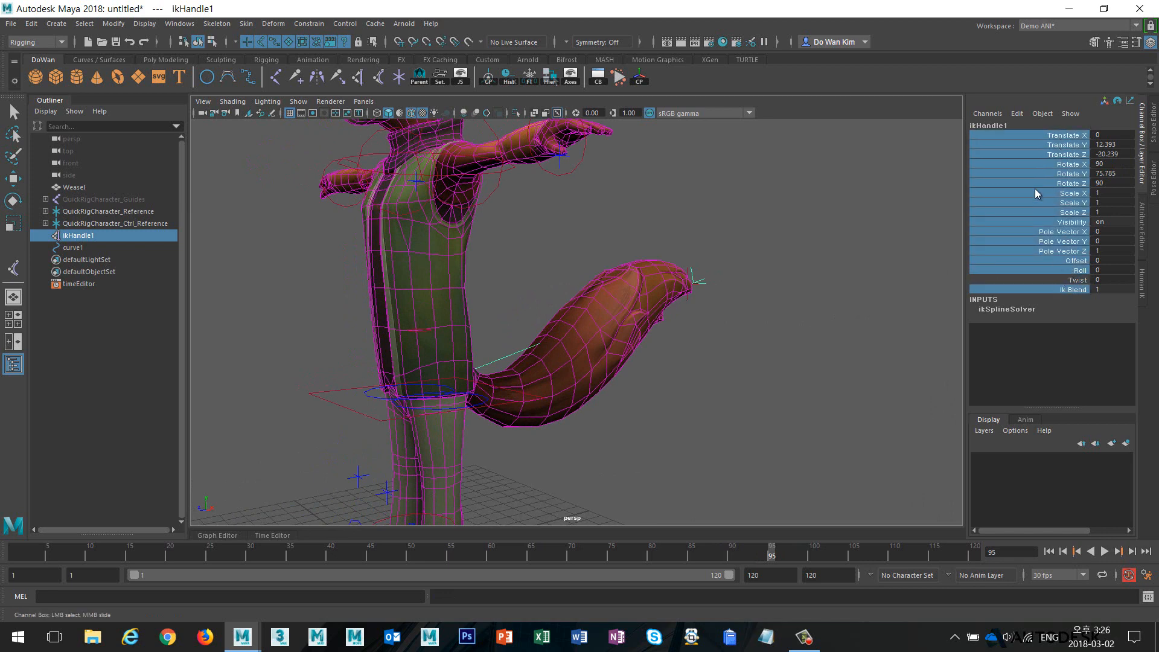
pyautogui.rightClick(1035, 188)
pyautogui.click(1055, 486)
pyautogui.moveTo(796, 375)
pyautogui.keyDown('alt'); pyautogui.mouseDown()
pyautogui.moveTo(740, 378)
pyautogui.moveTo(792, 377)
pyautogui.mouseUp(); pyautogui.keyUp('alt')
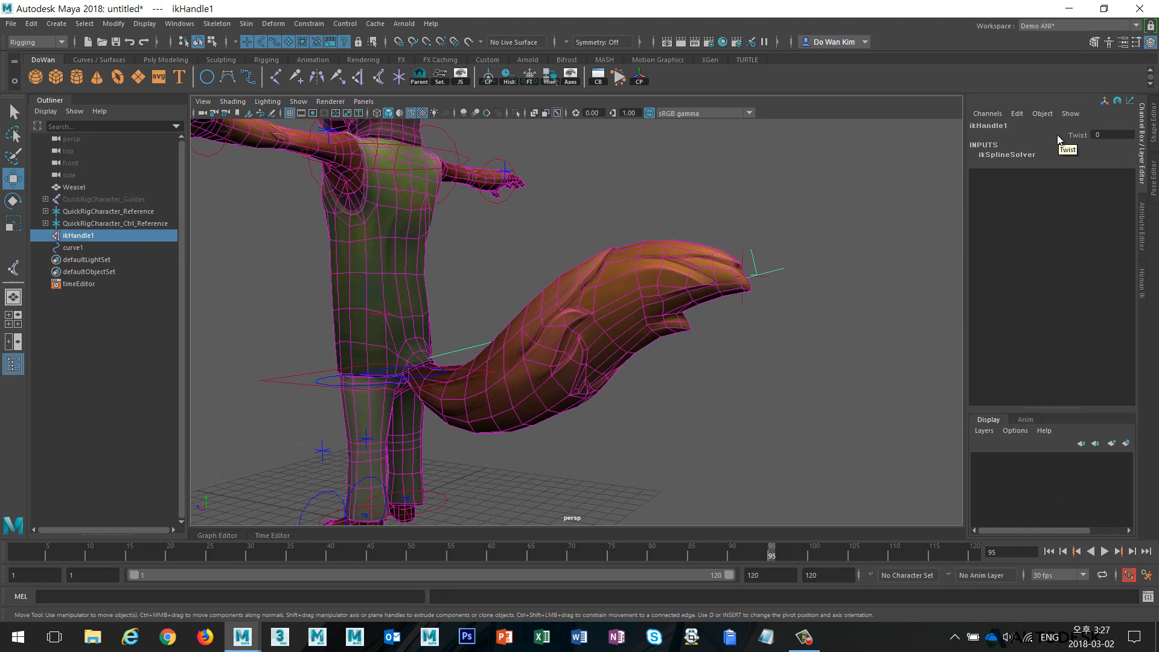
# - Select locator1, locator2 and locator3 under the hips effector and scale them uniformly to 2.953
pyautogui.keyDown('alt'); pyautogui.moveTo(841, 312); pyautogui.dragTo(725, 300); pyautogui.keyUp('alt')
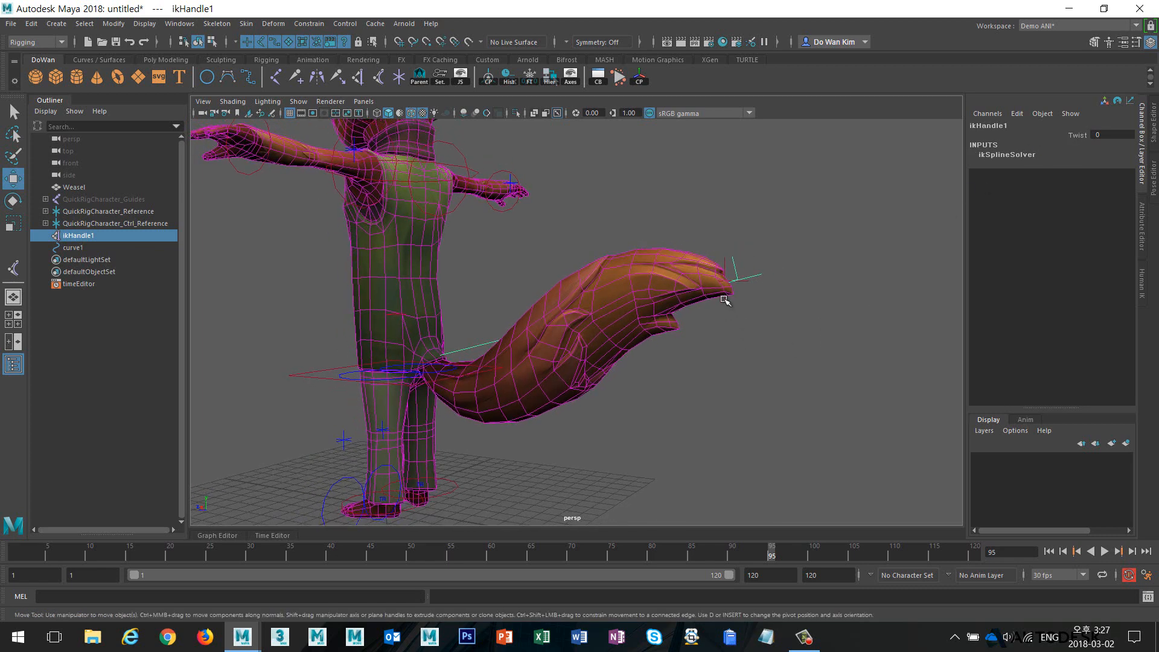
pyautogui.click(726, 275)
pyautogui.keyDown('alt'); pyautogui.moveTo(636, 341); pyautogui.dragTo(668, 340); pyautogui.keyUp('alt')
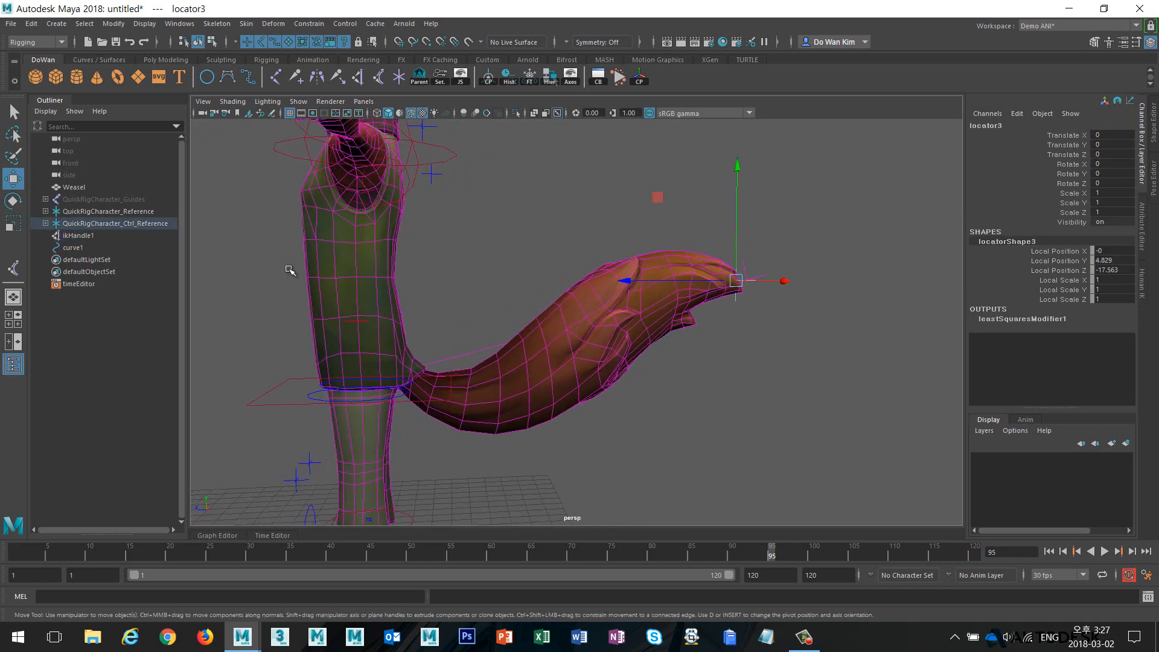
pyautogui.press('f')
pyautogui.moveTo(106, 248); pyautogui.dragTo(98, 268)
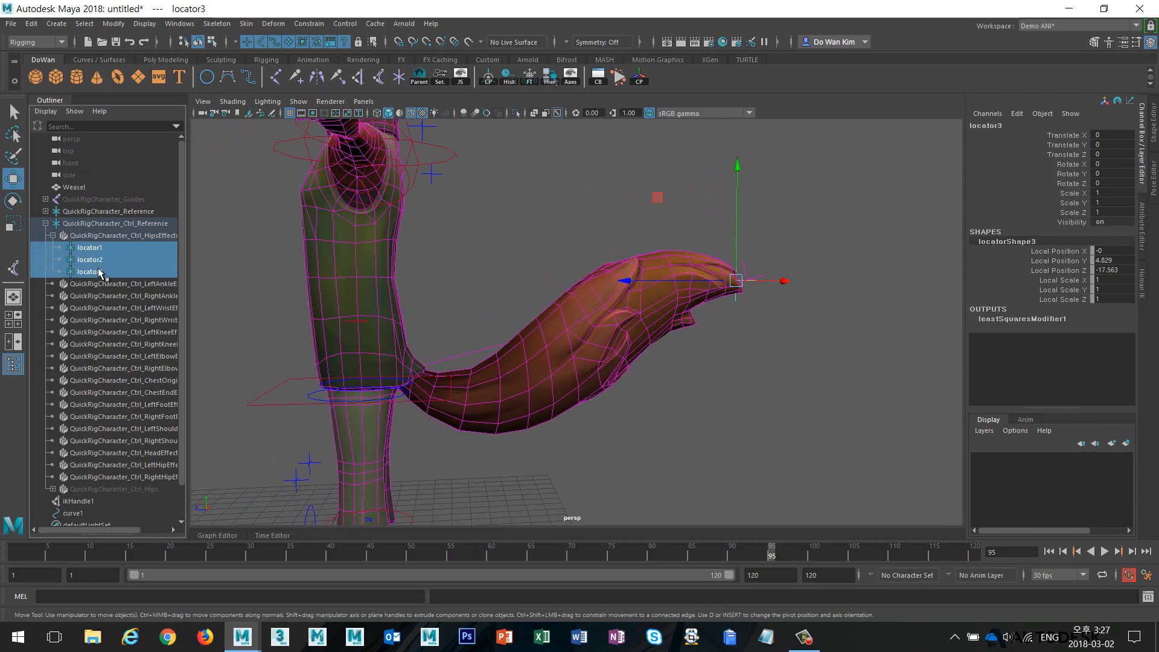
pyautogui.keyDown('alt'); pyautogui.moveTo(771, 313); pyautogui.dragTo(779, 272); pyautogui.keyUp('alt')
pyautogui.press('r')
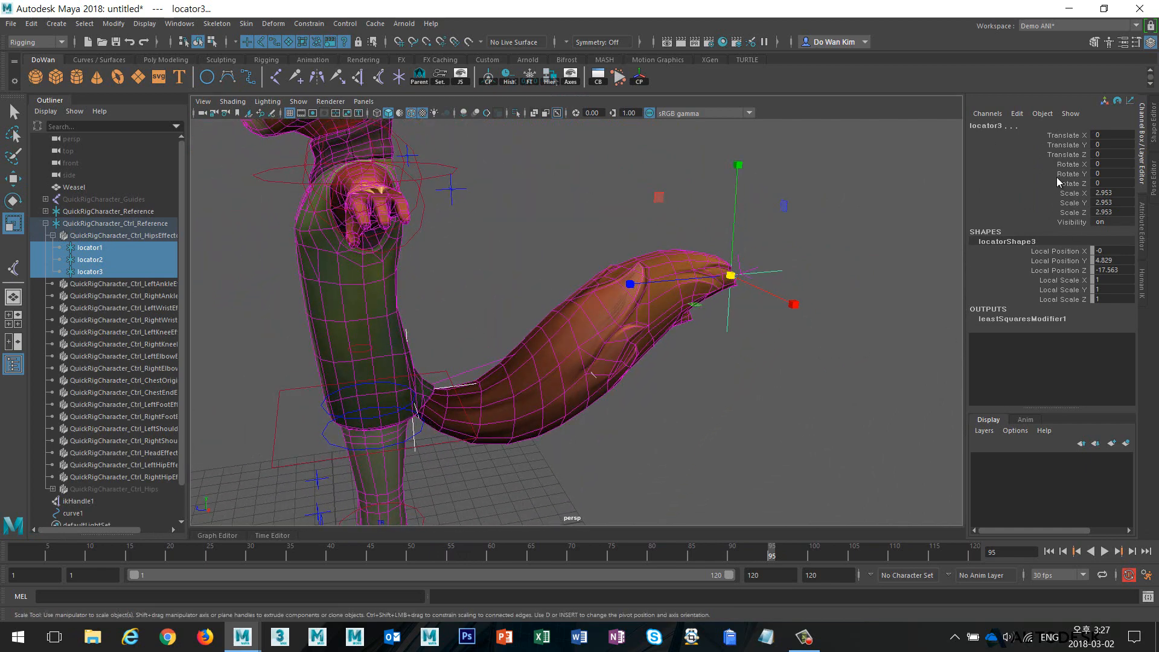
# - Lock and hide the Rotate, Scale and Visibility channels on the three tail locators
pyautogui.moveTo(1060, 165); pyautogui.dragTo(1055, 218)
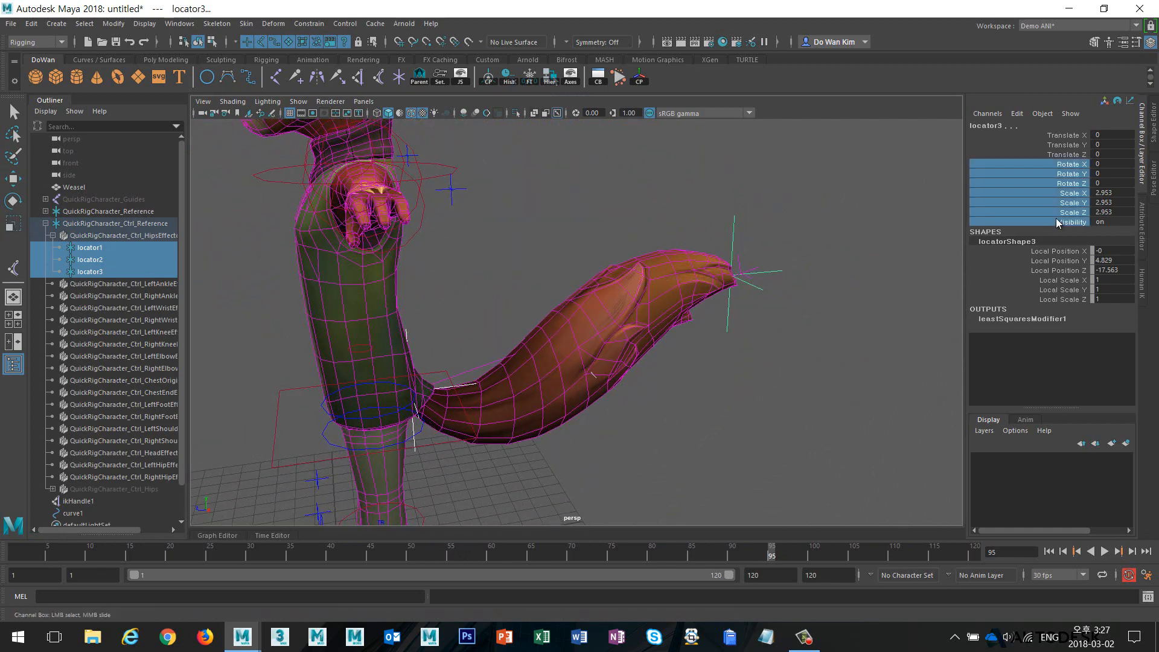
pyautogui.rightClick(1056, 219)
pyautogui.click(1067, 512)
pyautogui.keyDown('alt'); pyautogui.moveTo(898, 443); pyautogui.dragTo(833, 429); pyautogui.keyUp('alt')
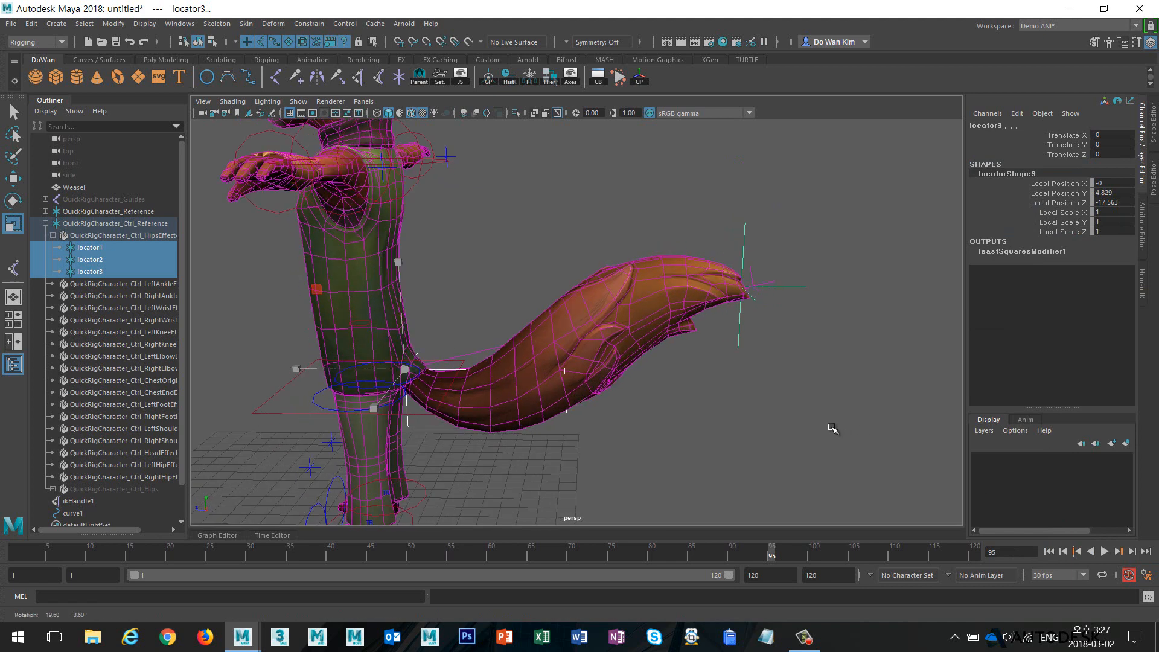
# - Move the tail-tip locator to test how the tail deforms, undo the move and clear the selection
pyautogui.click(779, 262)
pyautogui.moveTo(728, 209); pyautogui.dragTo(780, 257)
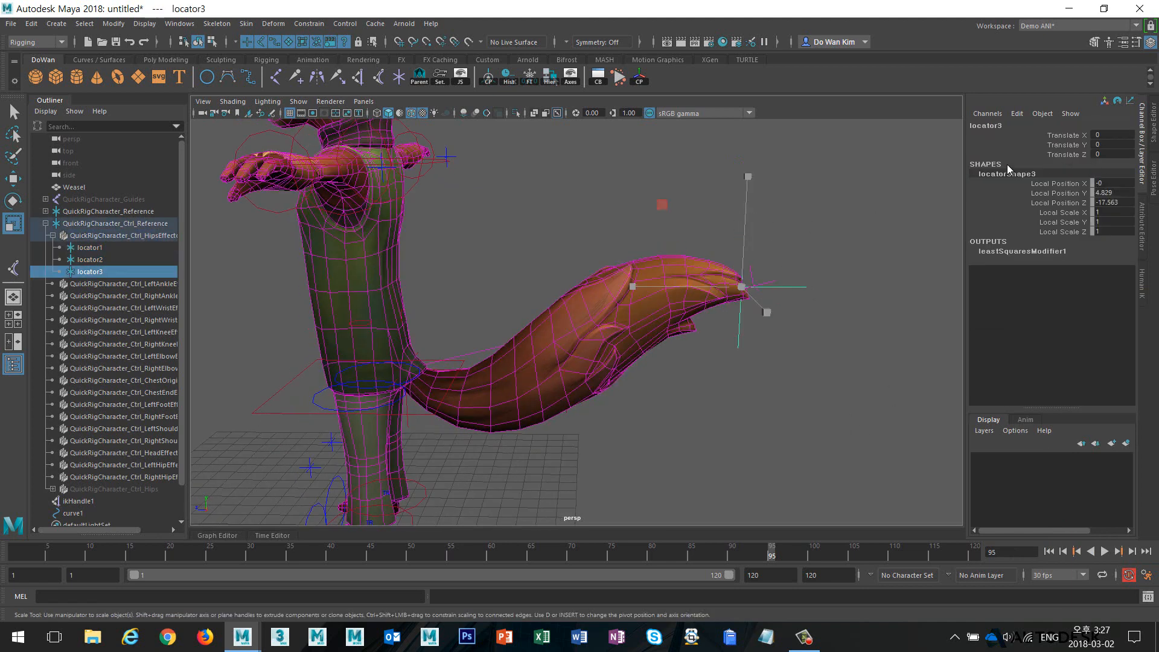
pyautogui.press('e')
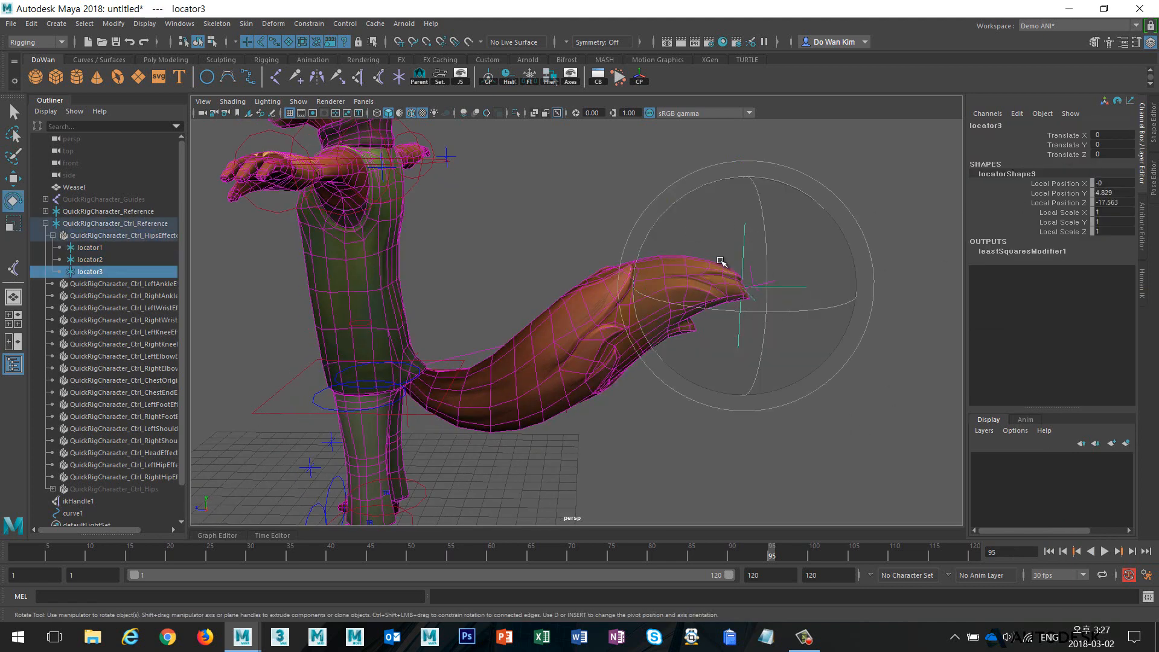
pyautogui.press('w')
pyautogui.moveTo(744, 284); pyautogui.dragTo(800, 260)
pyautogui.hotkey('ctrl', 'z')
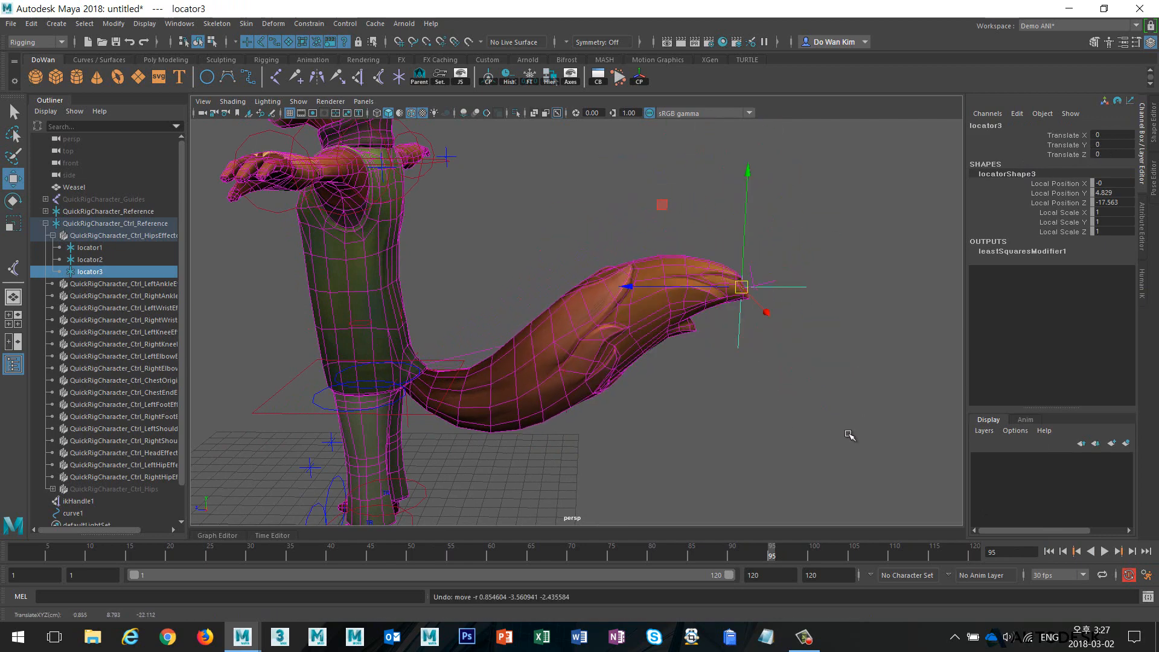
pyautogui.click(849, 428)
pyautogui.keyDown('alt'); pyautogui.moveTo(848, 426); pyautogui.dragTo(660, 396, button='right'); pyautogui.keyUp('alt')
pyautogui.keyDown('alt'); pyautogui.moveTo(650, 395); pyautogui.dragTo(769, 393); pyautogui.keyUp('alt')
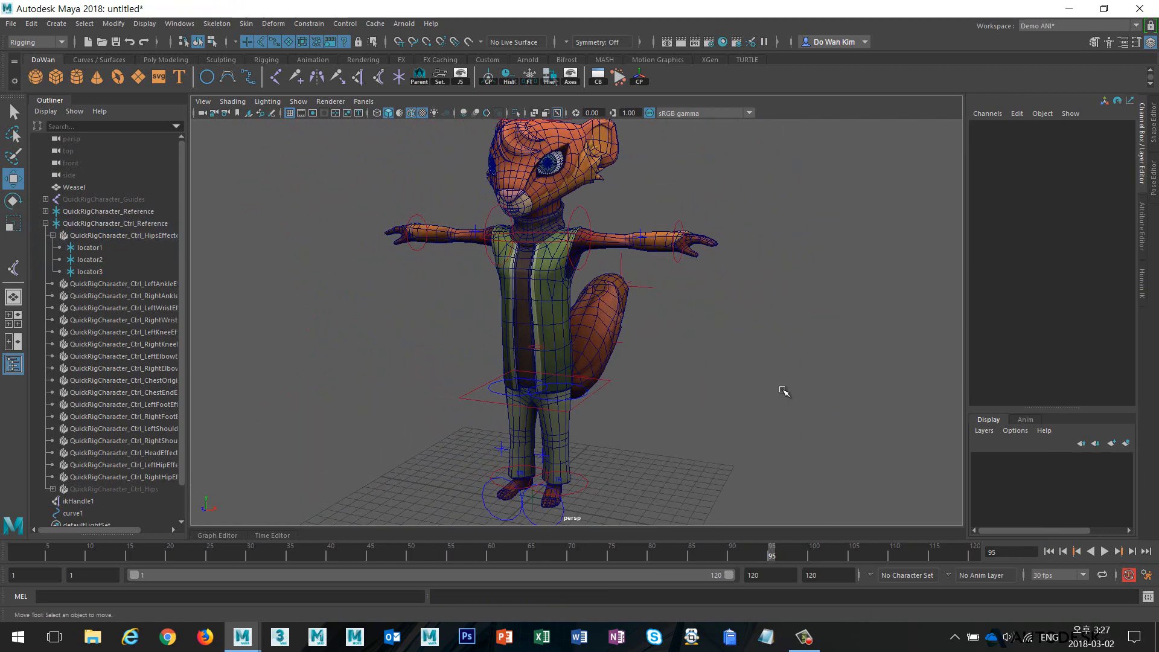
pyautogui.keyDown('alt'); pyautogui.moveTo(782, 391); pyautogui.dragTo(761, 392, button='right'); pyautogui.keyUp('alt')
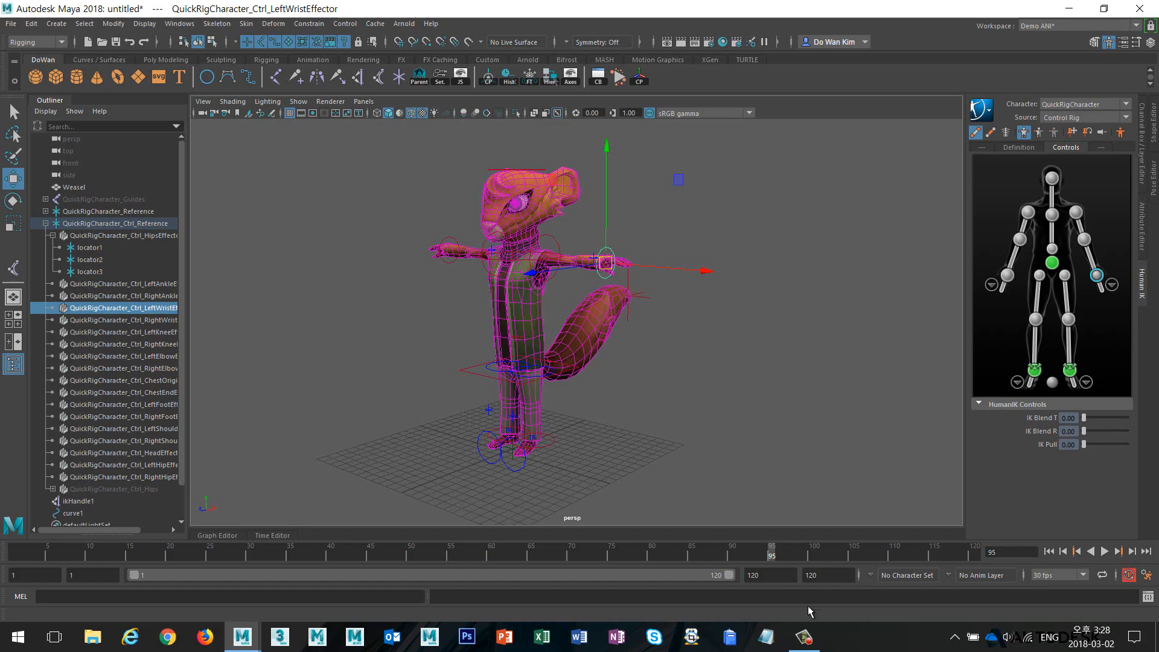
# - Collapse the control rig hierarchy and group ikHandle1 and curve1 together
pyautogui.click(807, 638)
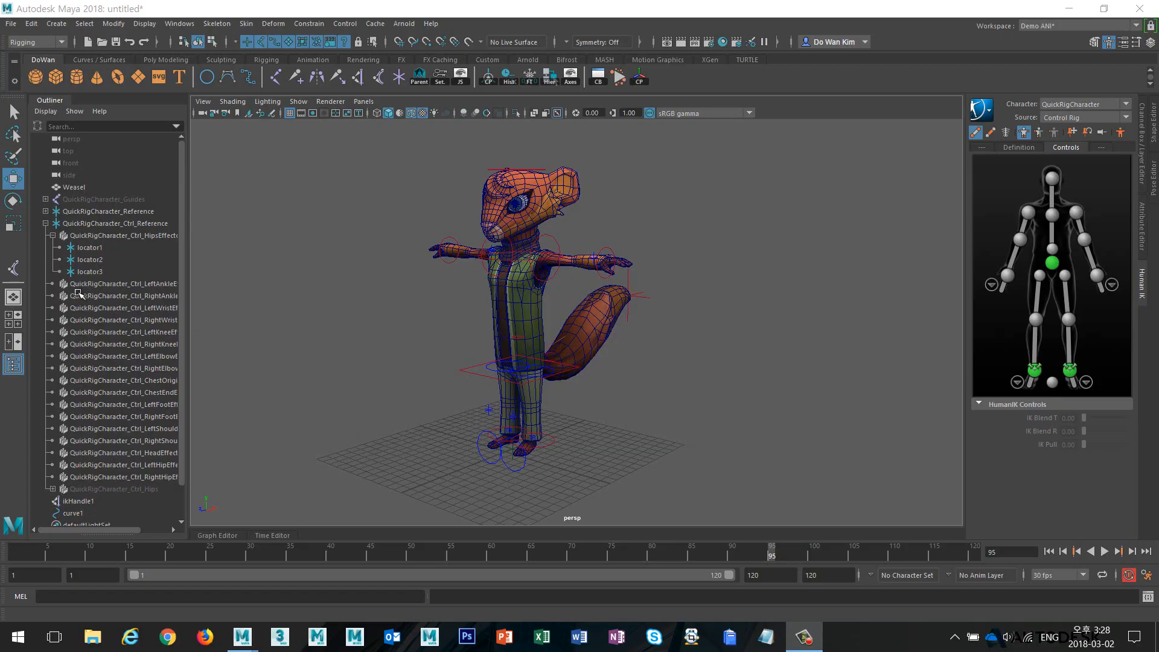
pyautogui.click(46, 224)
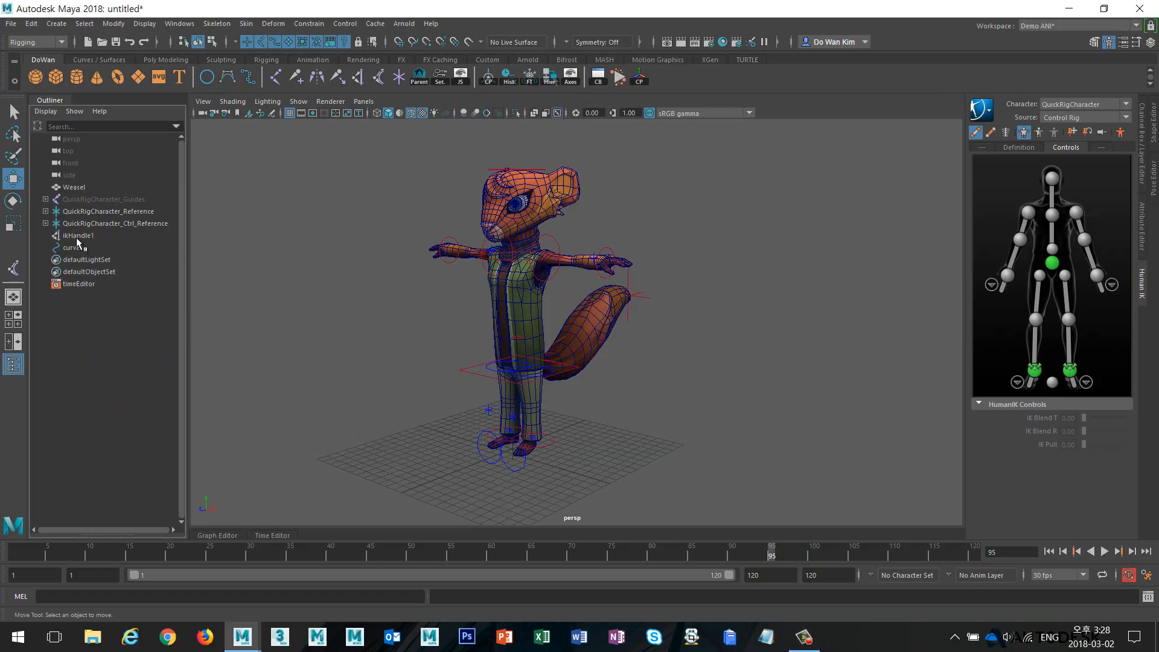
pyautogui.moveTo(89, 237); pyautogui.dragTo(87, 253)
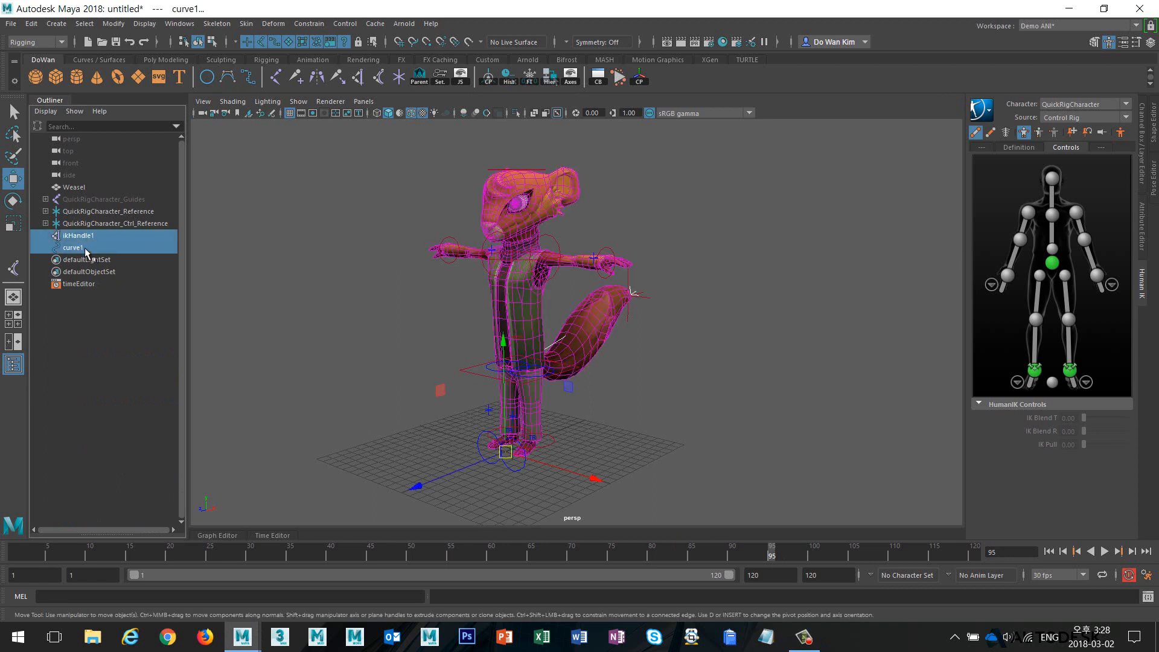
pyautogui.hotkey('ctrl', 'g')
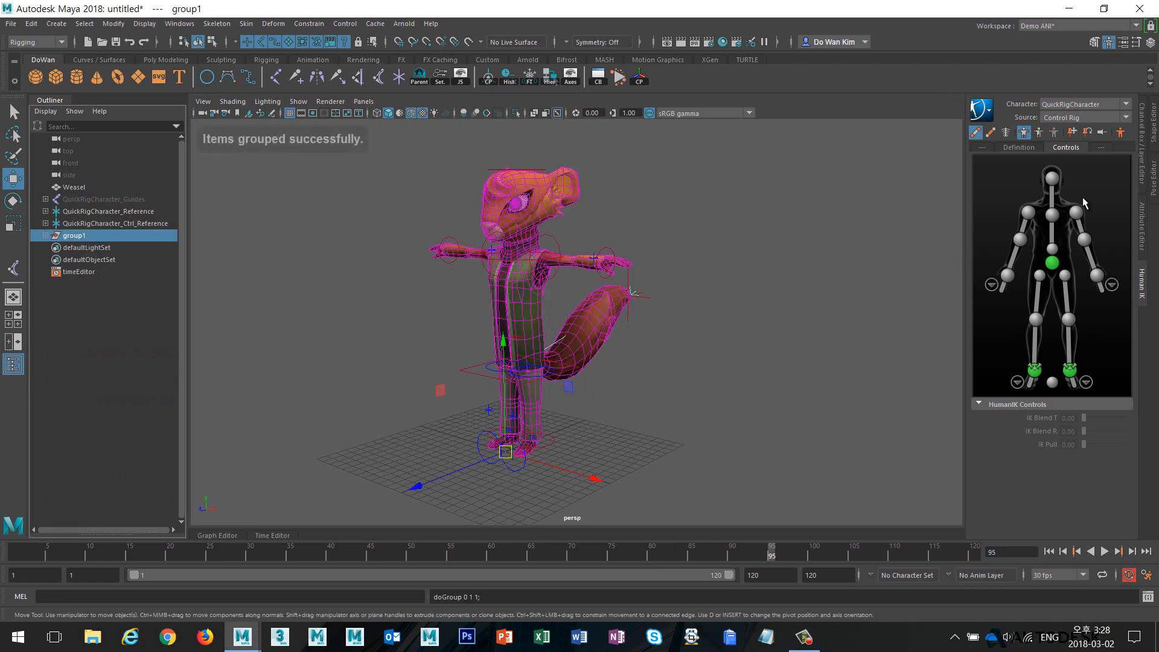
# - Hide the group holding the IK handle and curve by setting its Visibility to off, and clear the selection
pyautogui.click(1139, 172)
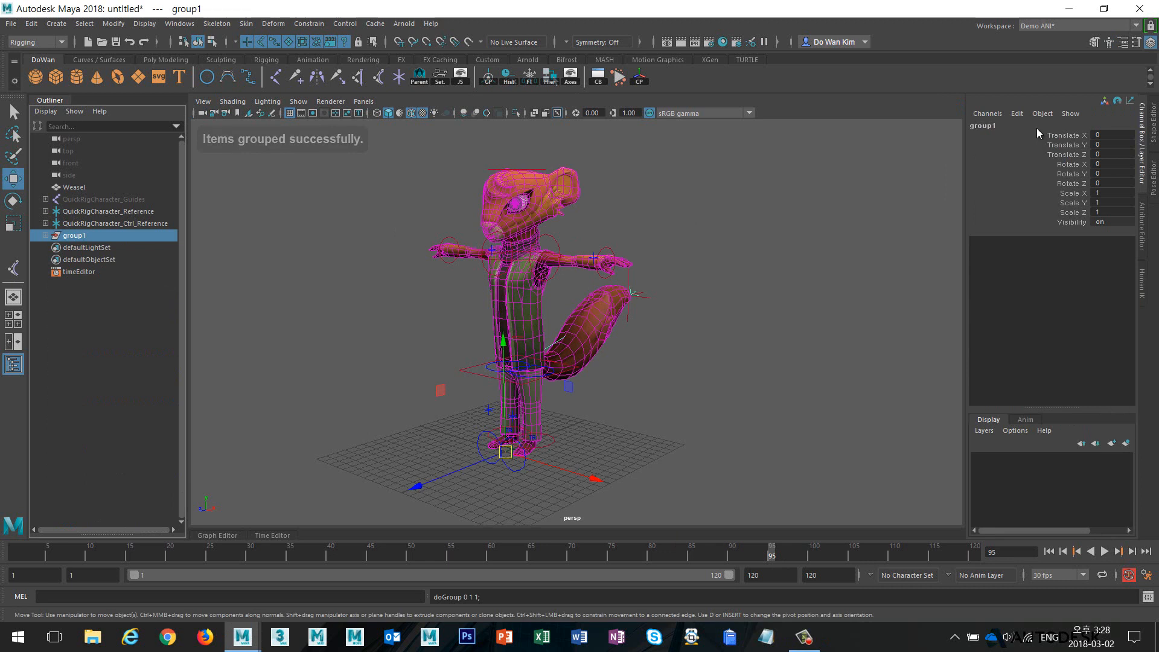
pyautogui.doubleClick(1112, 222)
pyautogui.write('0')
pyautogui.press('Return')
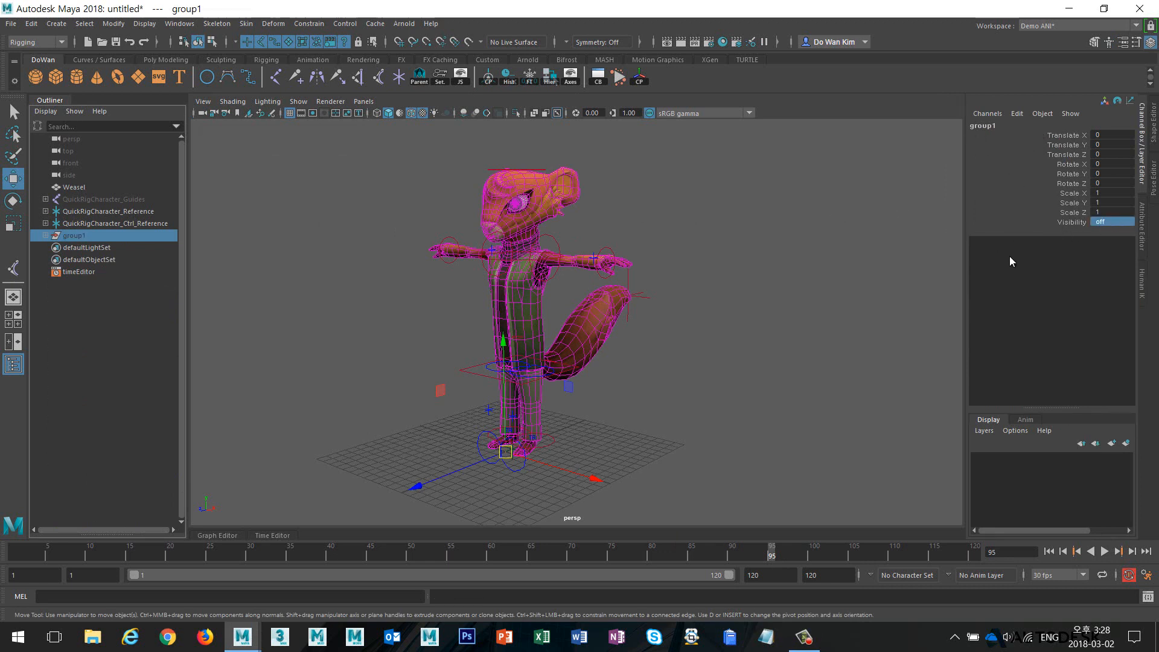
pyautogui.click(890, 326)
pyautogui.keyDown('alt'); pyautogui.moveTo(771, 401); pyautogui.dragTo(727, 401); pyautogui.keyUp('alt')
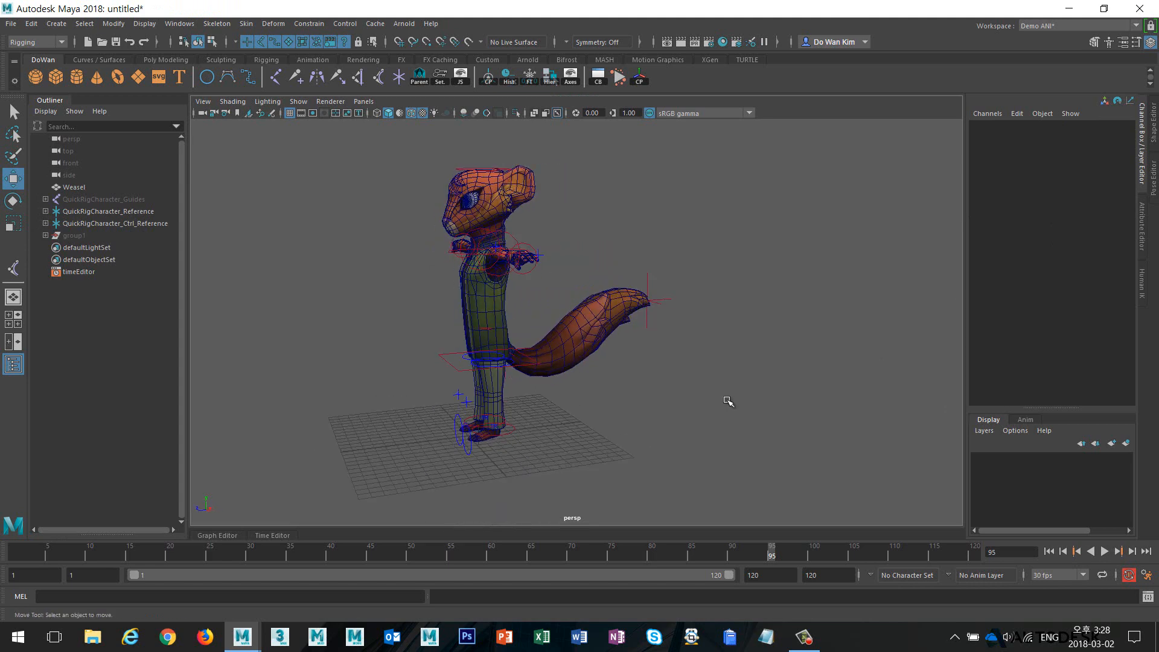
# - Show the character's skeleton through the HumanIK controls and bring up the character's definition
pyautogui.click(1141, 284)
pyautogui.keyDown('alt'); pyautogui.moveTo(614, 295); pyautogui.dragTo(646, 313); pyautogui.keyUp('alt')
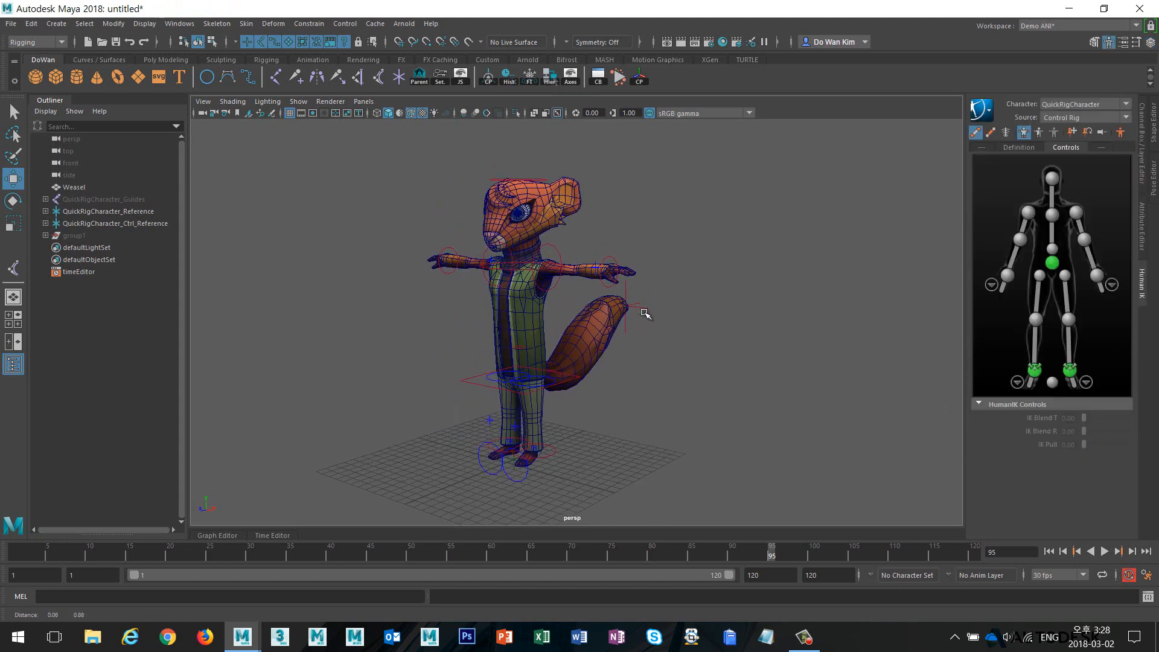
pyautogui.keyDown('alt'); pyautogui.moveTo(646, 314); pyautogui.dragTo(665, 314, button='right'); pyautogui.keyUp('alt')
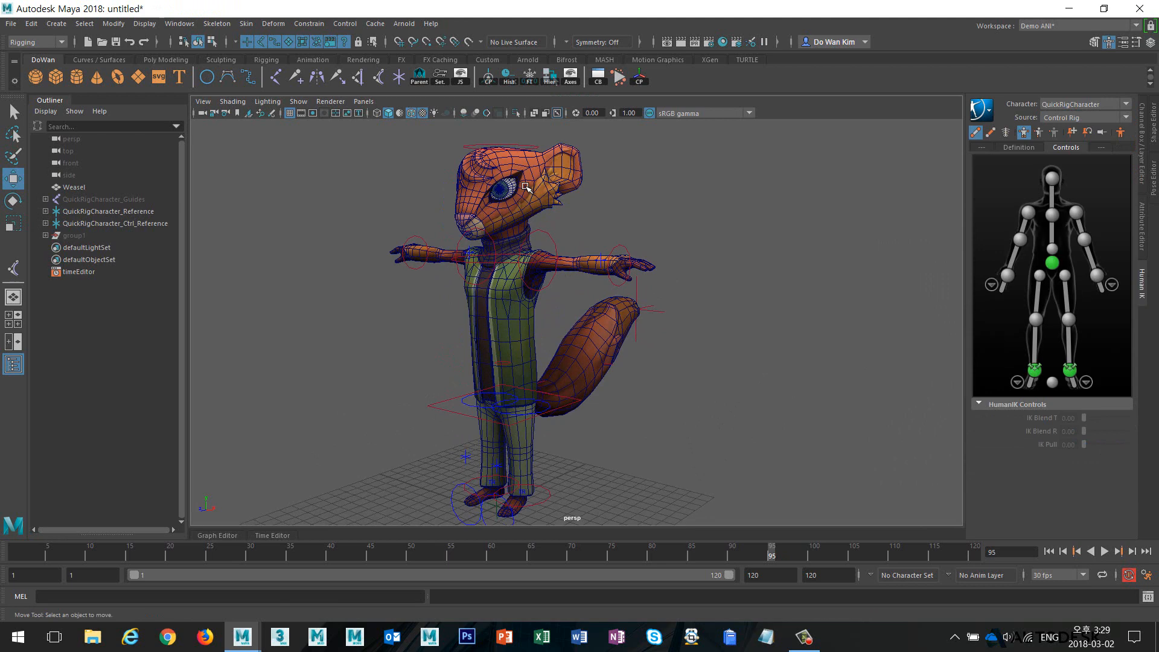
pyautogui.click(1006, 133)
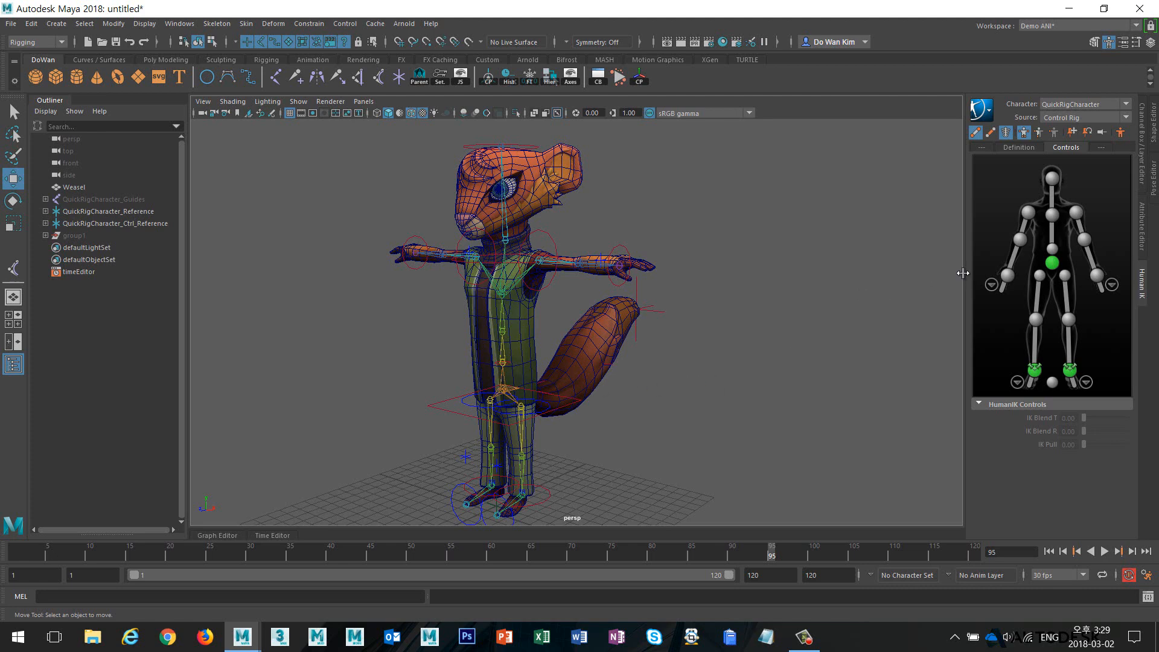
pyautogui.click(1018, 148)
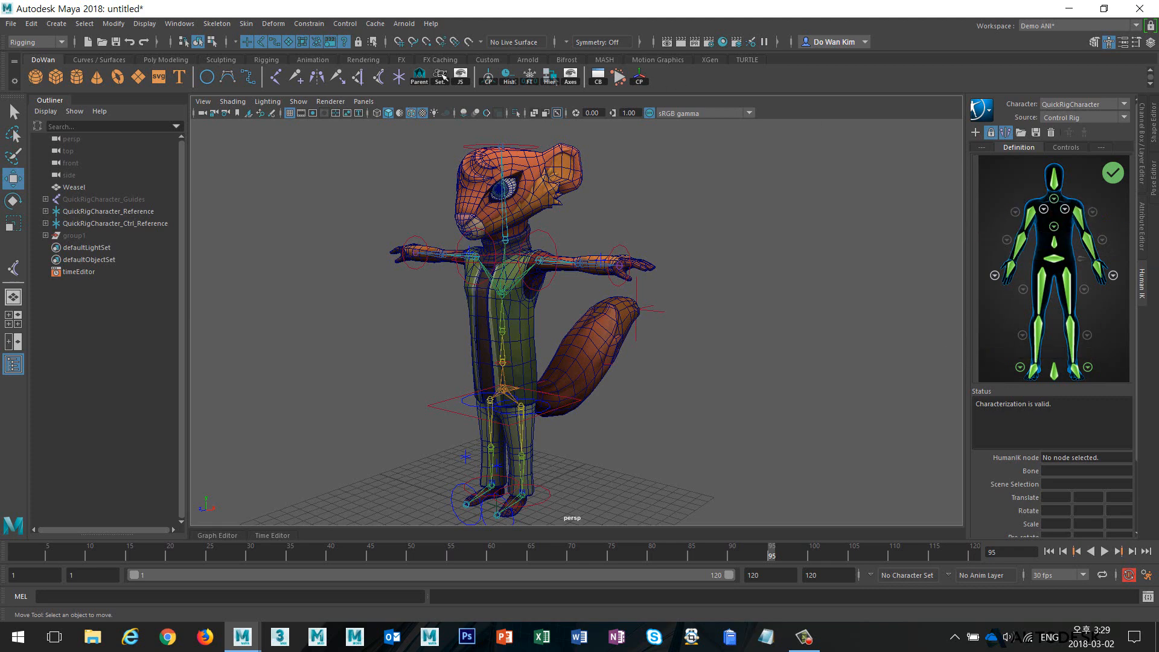
# - Open the Content Browser and display the contents of the Motion_Capture favorites folder
pyautogui.click(179, 24)
pyautogui.moveTo(233, 67)
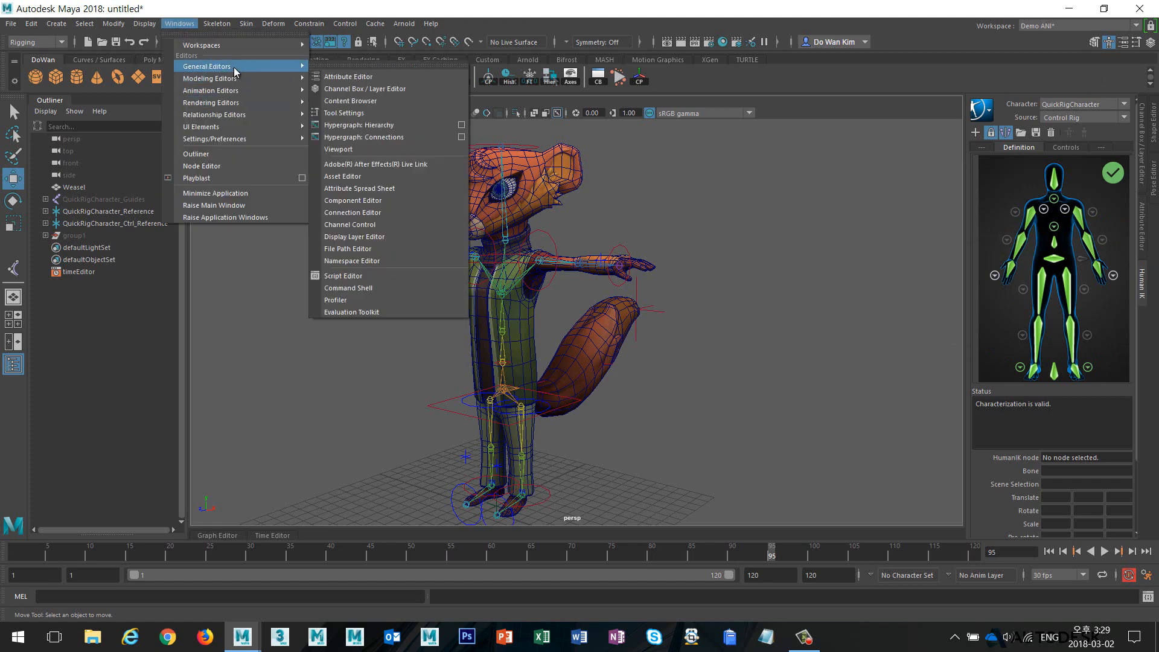
pyautogui.click(384, 101)
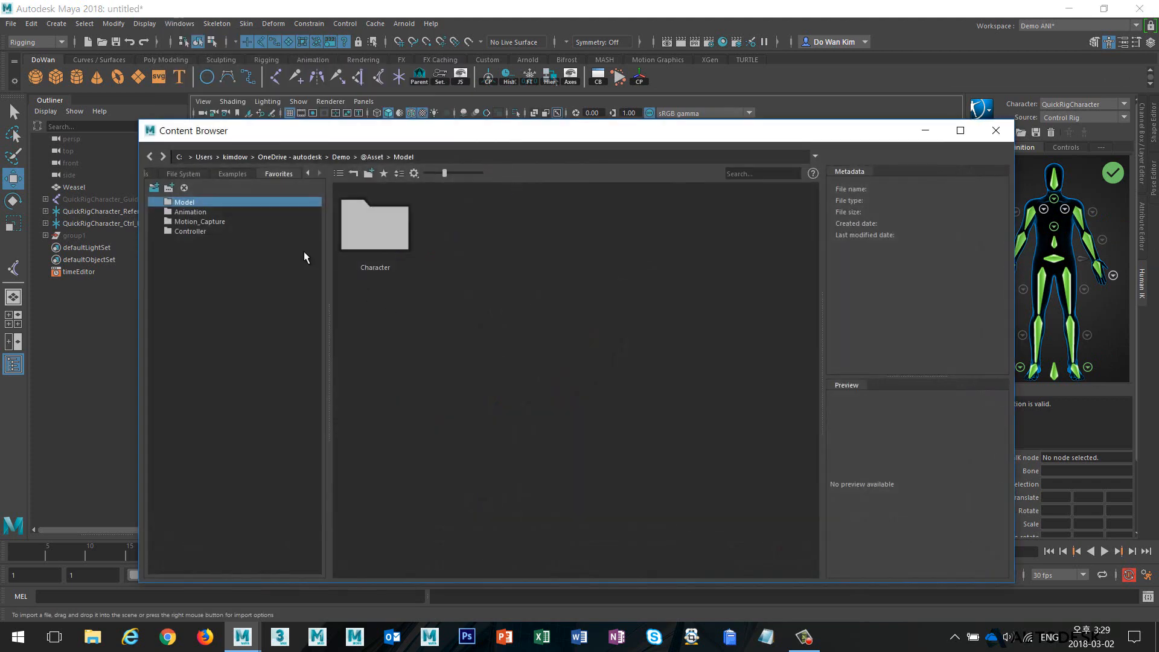
pyautogui.click(179, 223)
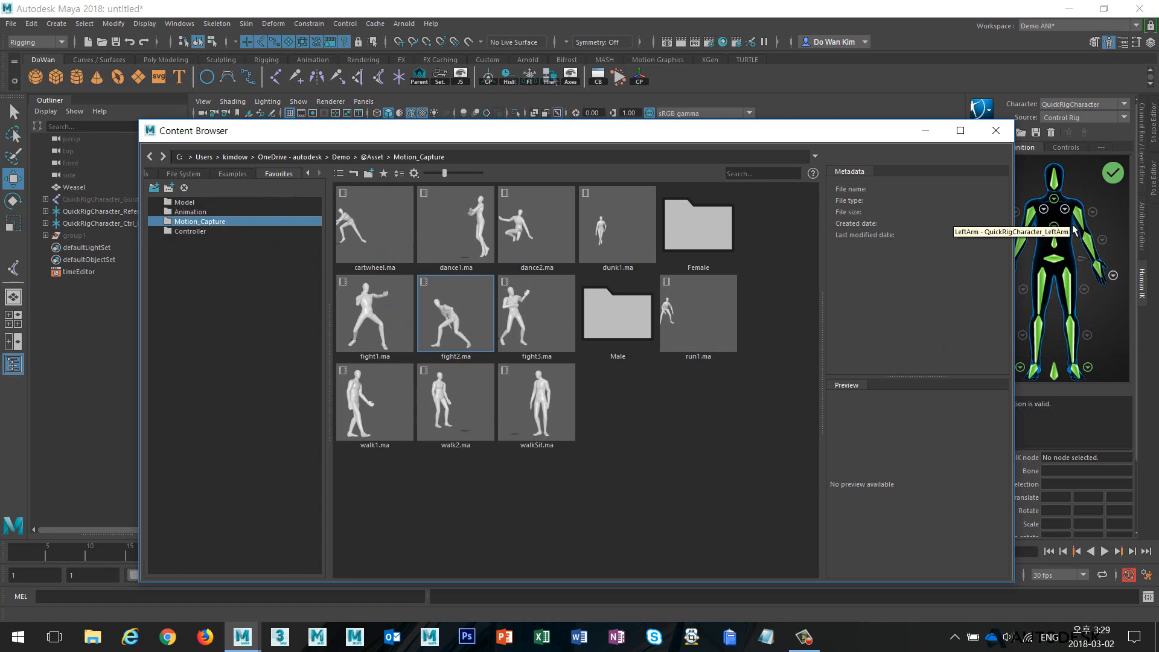
# - Import the fight1.ma motion-capture clip into the scene and close the Content Browser
pyautogui.doubleClick(388, 329)
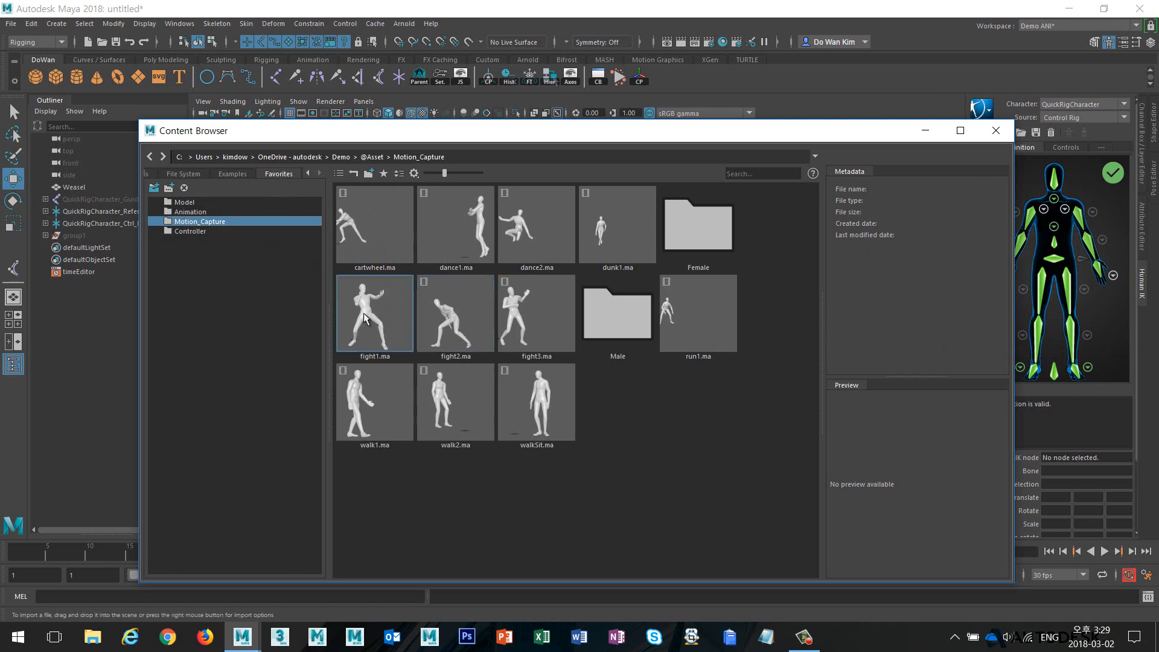
pyautogui.click(997, 131)
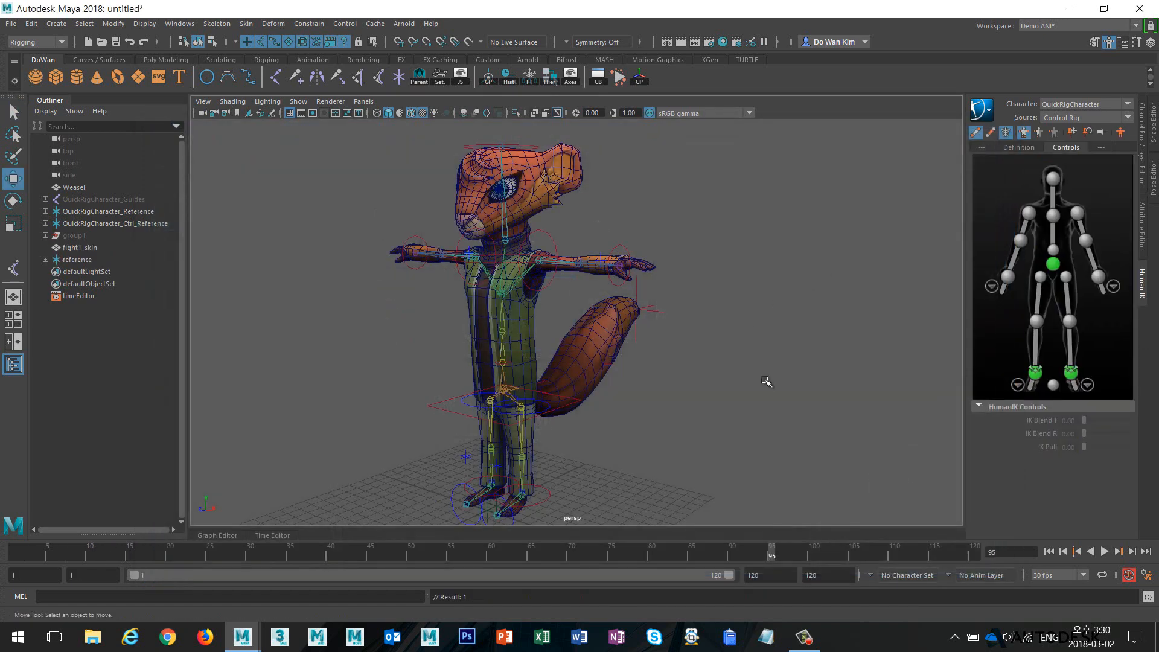
pyautogui.keyDown('alt'); pyautogui.moveTo(766, 381); pyautogui.dragTo(561, 364, button='right'); pyautogui.keyUp('alt')
pyautogui.keyDown('alt'); pyautogui.moveTo(562, 365); pyautogui.dragTo(688, 358); pyautogui.keyUp('alt')
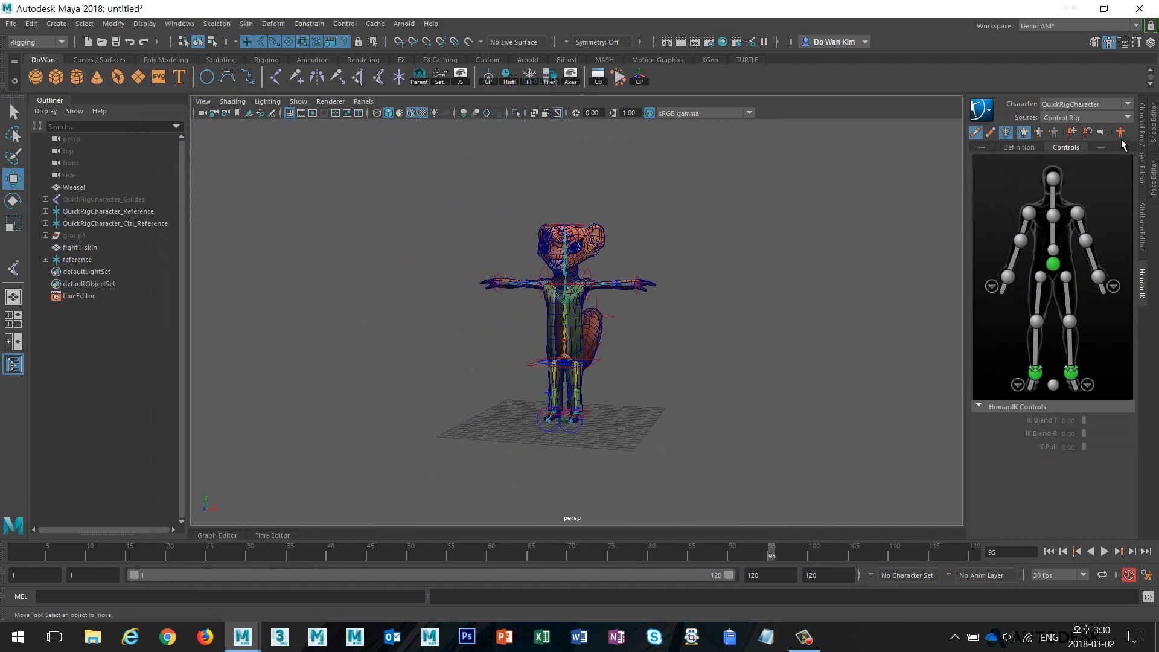
# - Check the available character sources and inspect the HumanIK definition of the MocapExample character
pyautogui.click(1063, 119)
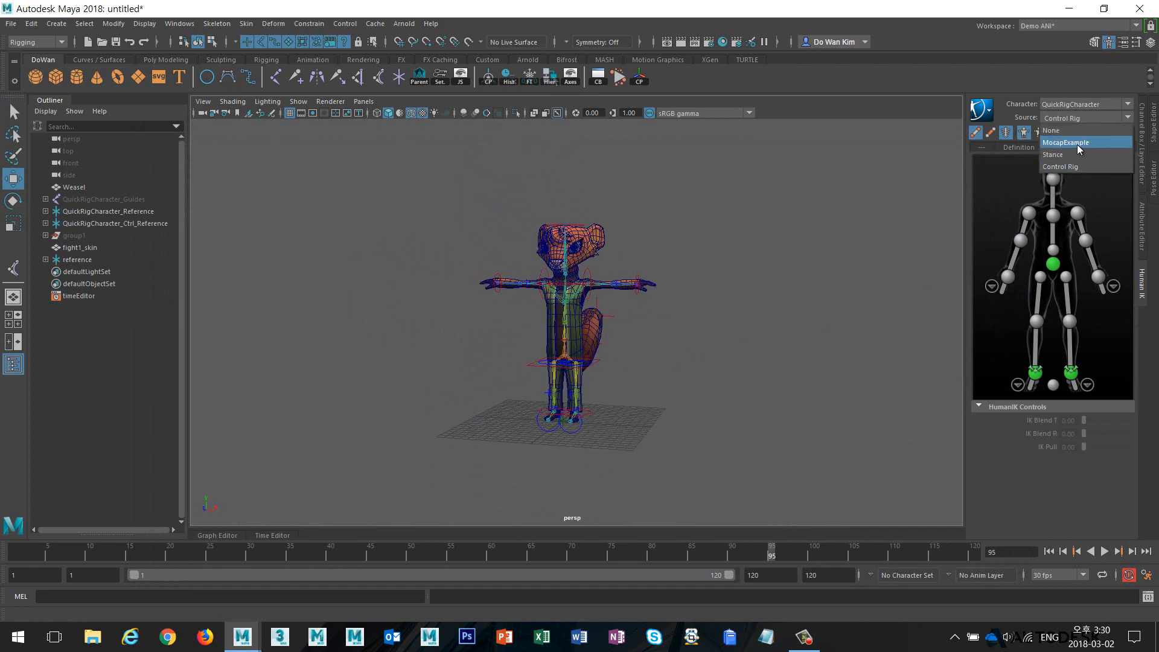
pyautogui.click(1039, 90)
pyautogui.click(1074, 105)
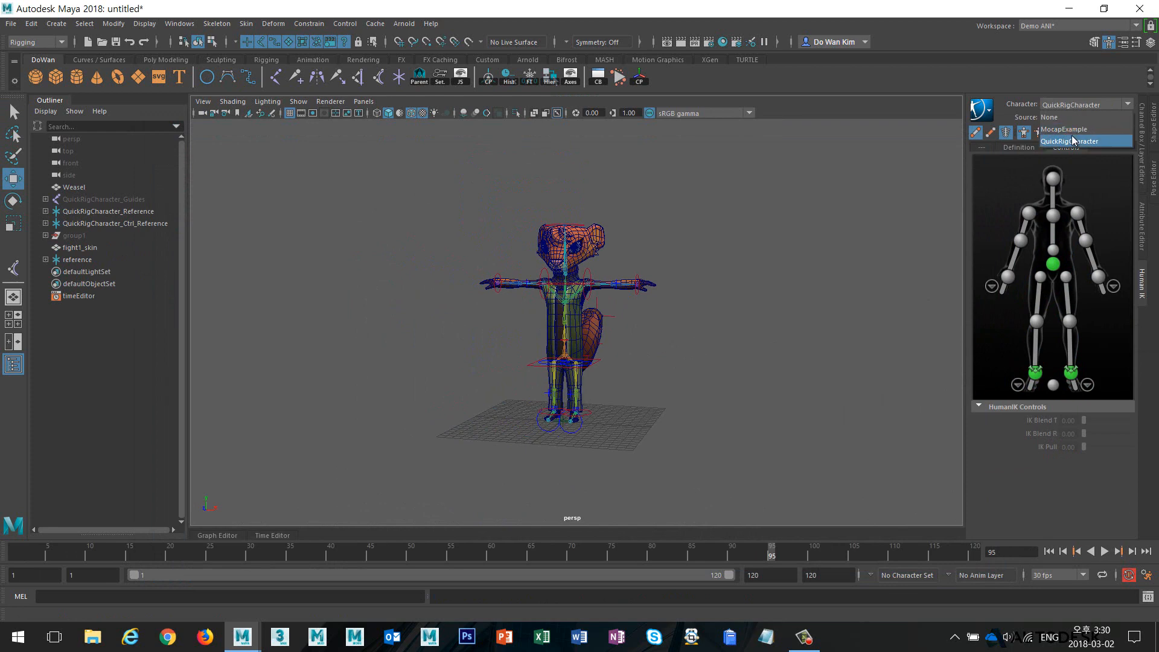
pyautogui.click(1063, 130)
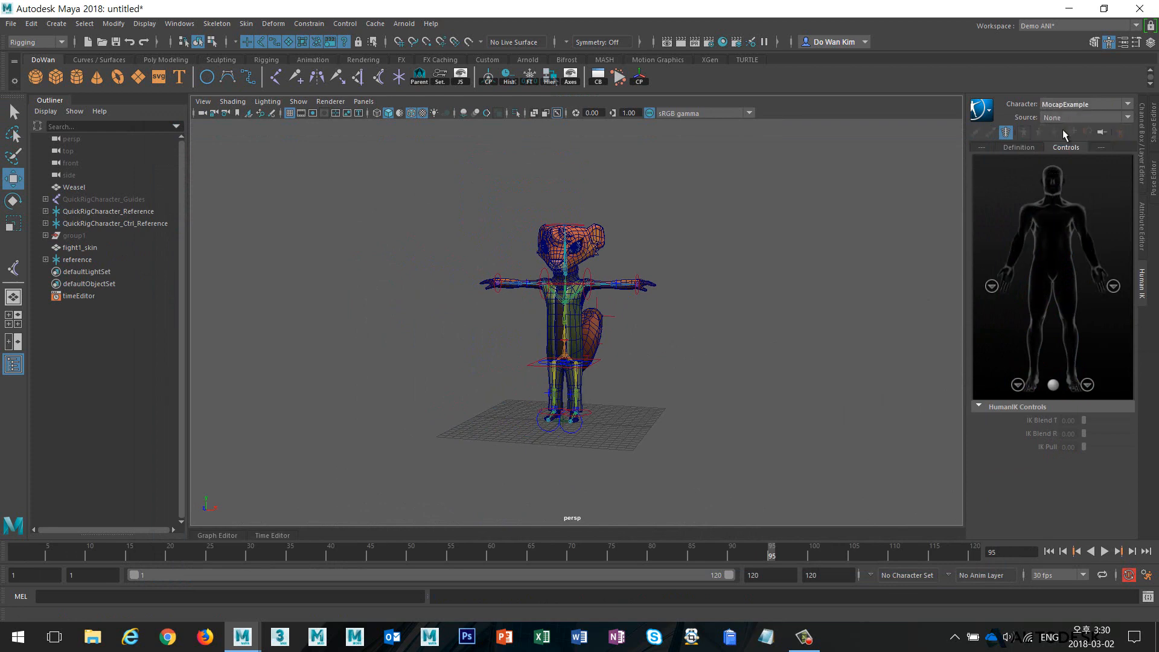
pyautogui.click(1016, 147)
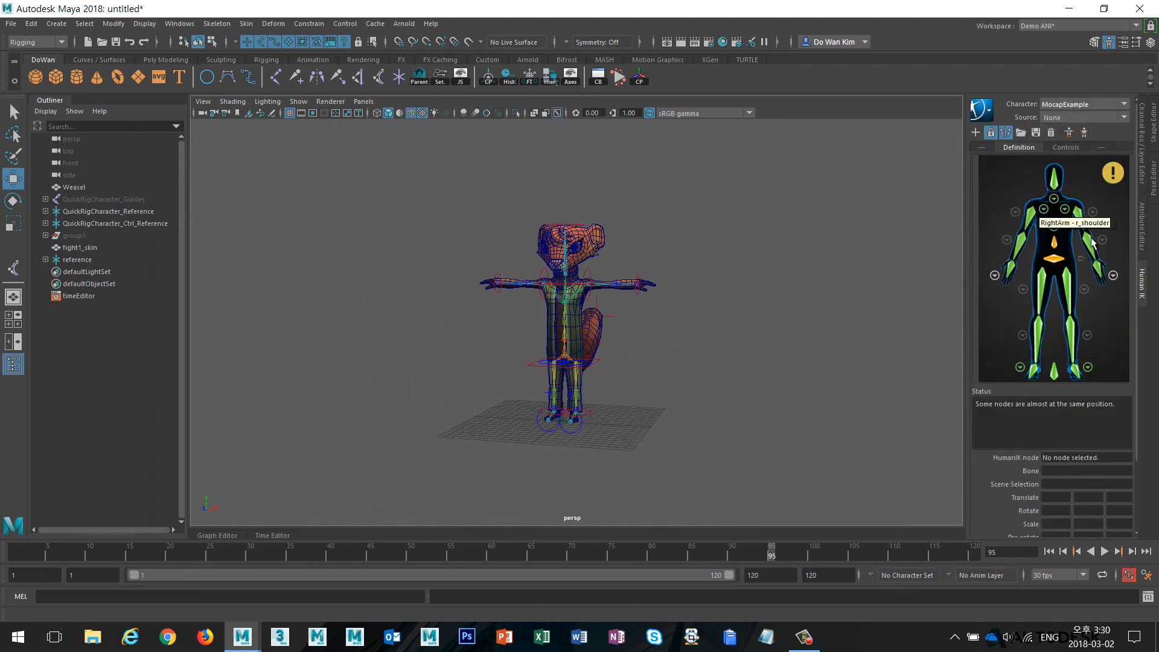
# - Make QuickRigCharacter the current HumanIK character and set its source to MocapExample
pyautogui.click(1054, 105)
pyautogui.click(1055, 132)
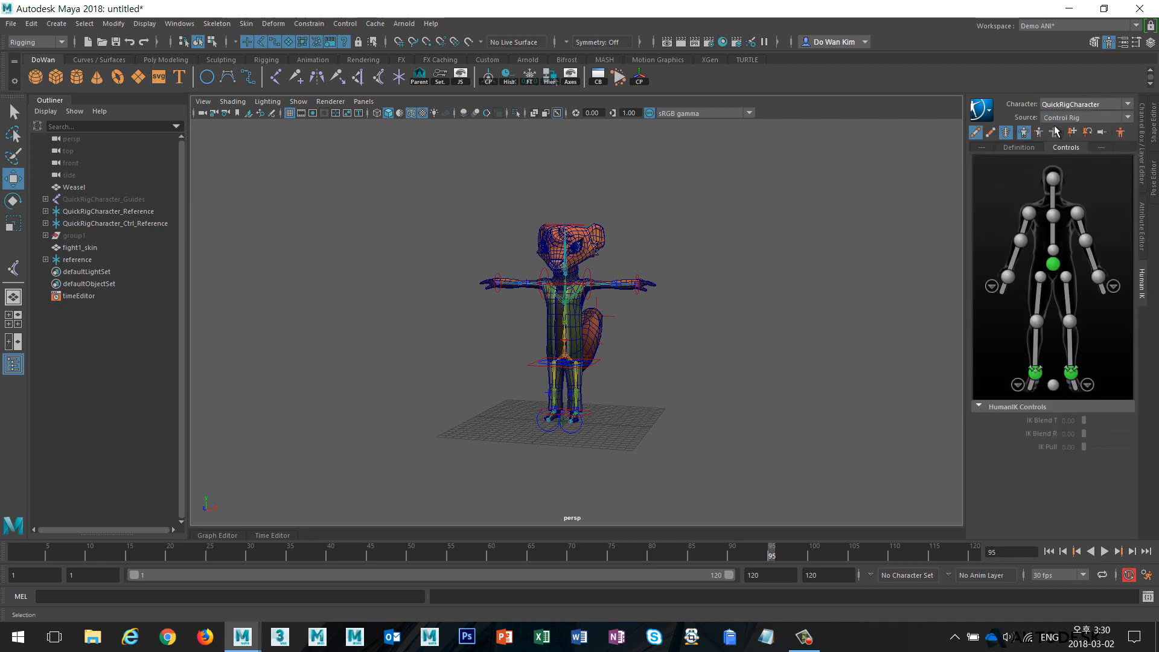
pyautogui.click(1058, 117)
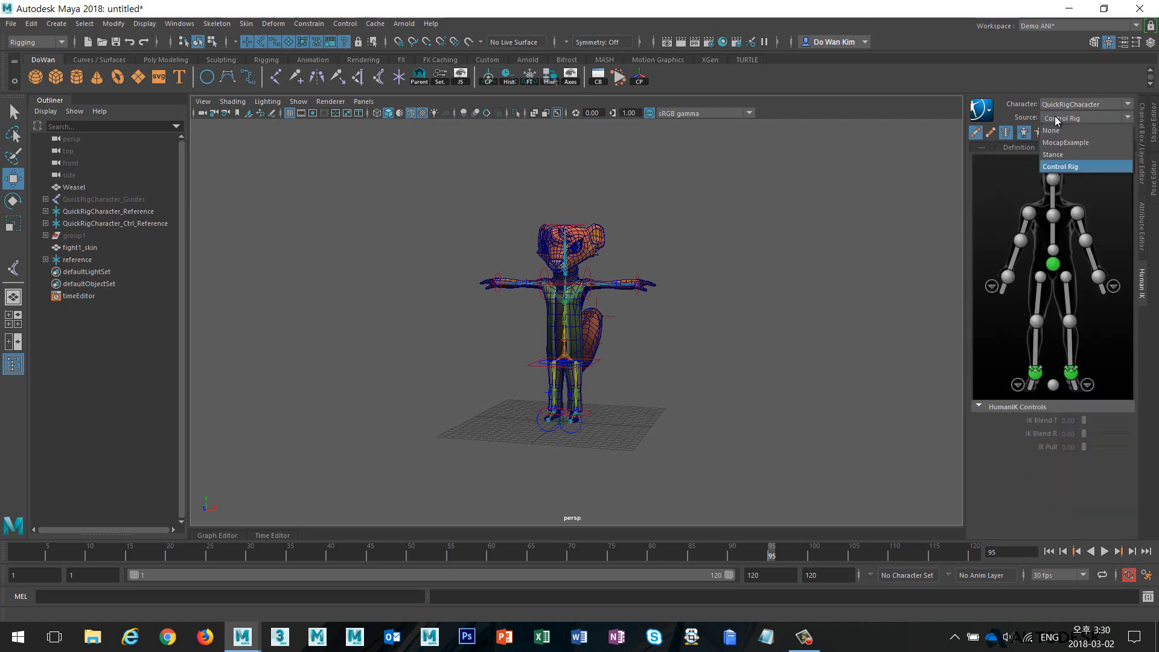
pyautogui.click(1061, 148)
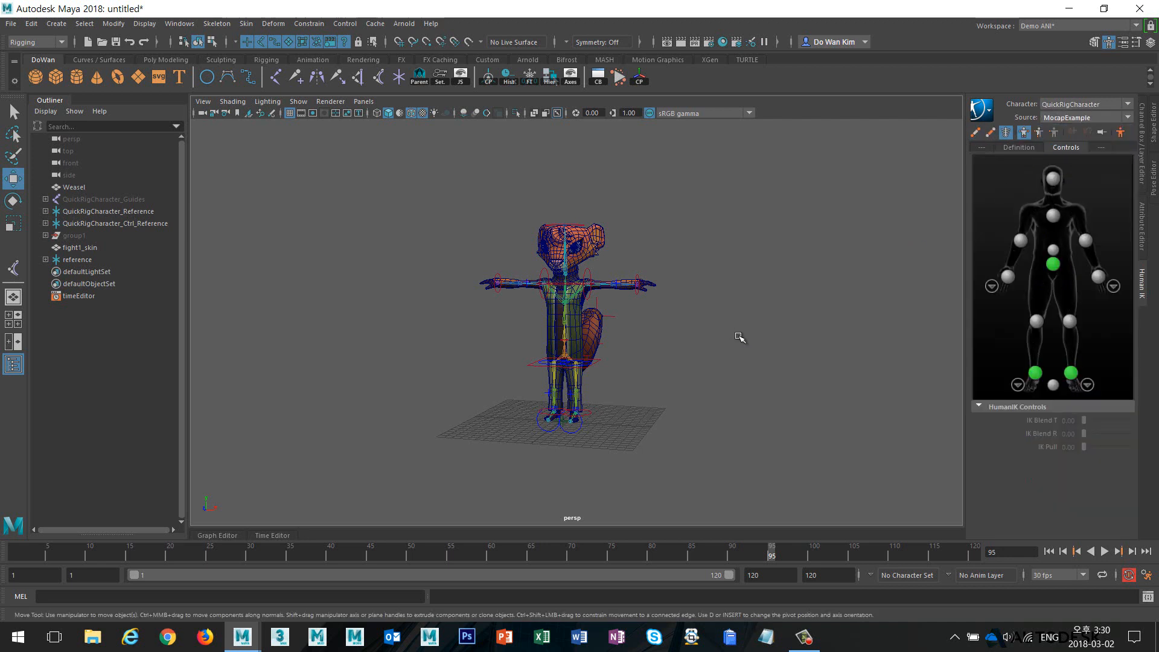
# - Examine the weasel and the imported motion-capture figure from several angles to compare their poses
pyautogui.keyDown('alt'); pyautogui.moveTo(841, 444); pyautogui.dragTo(608, 383, button='right'); pyautogui.keyUp('alt')
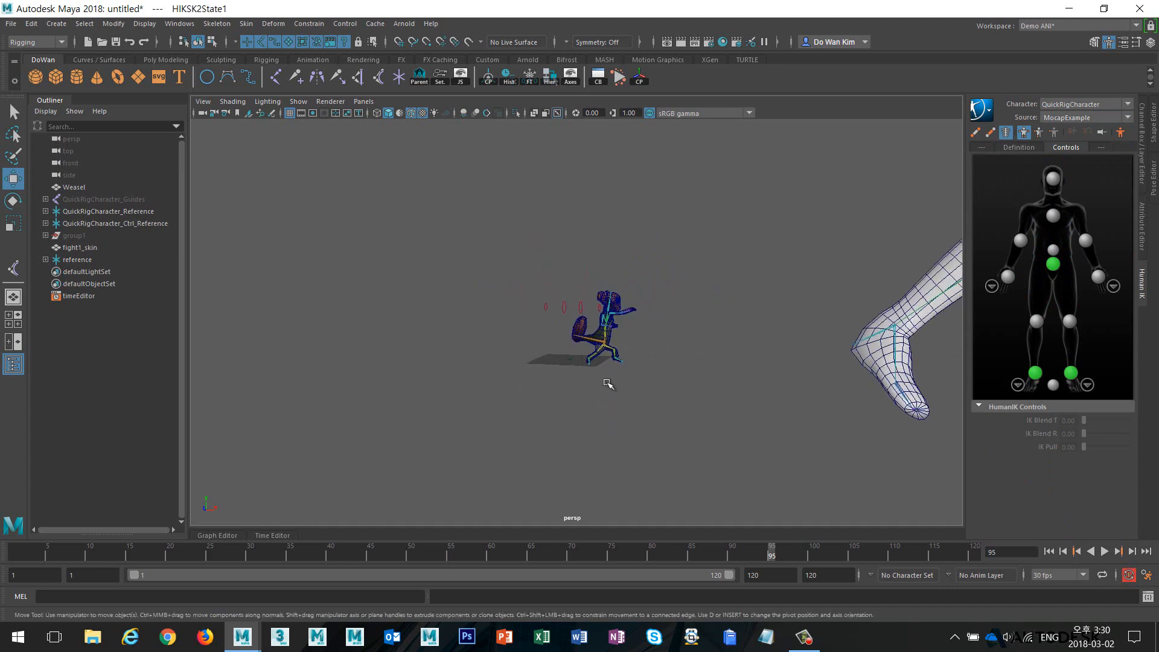
pyautogui.keyDown('alt'); pyautogui.moveTo(608, 382); pyautogui.dragTo(663, 401); pyautogui.keyUp('alt')
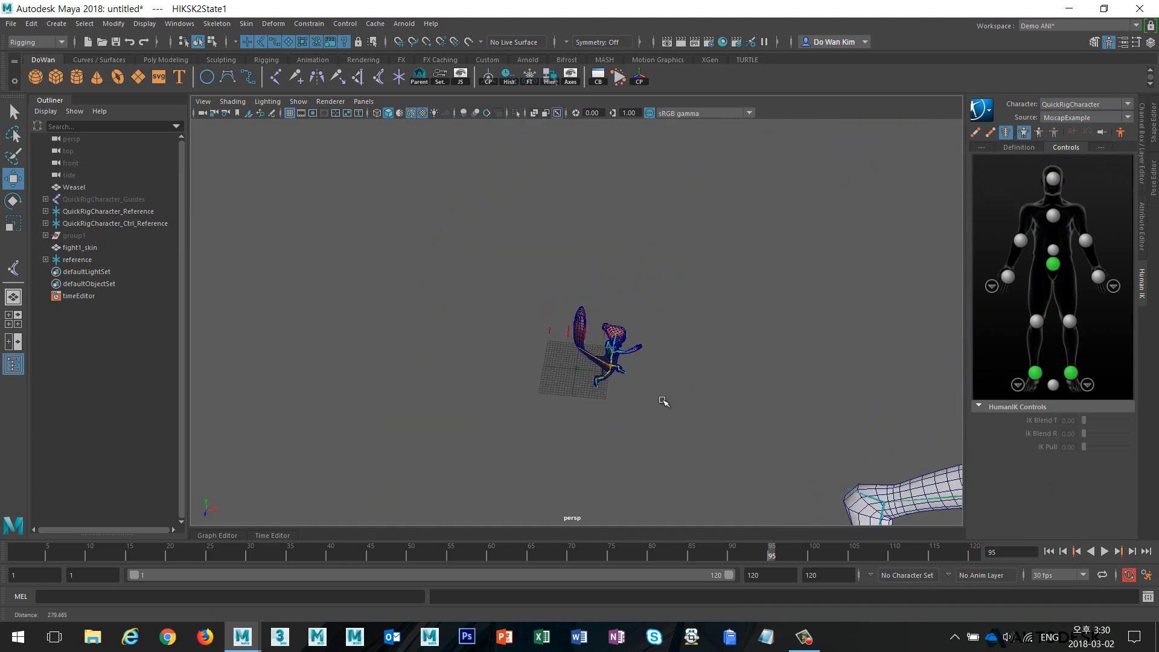
pyautogui.keyDown('alt'); pyautogui.moveTo(663, 401); pyautogui.dragTo(913, 402, button='right'); pyautogui.keyUp('alt')
pyautogui.keyDown('alt'); pyautogui.moveTo(773, 404); pyautogui.dragTo(818, 357); pyautogui.keyUp('alt')
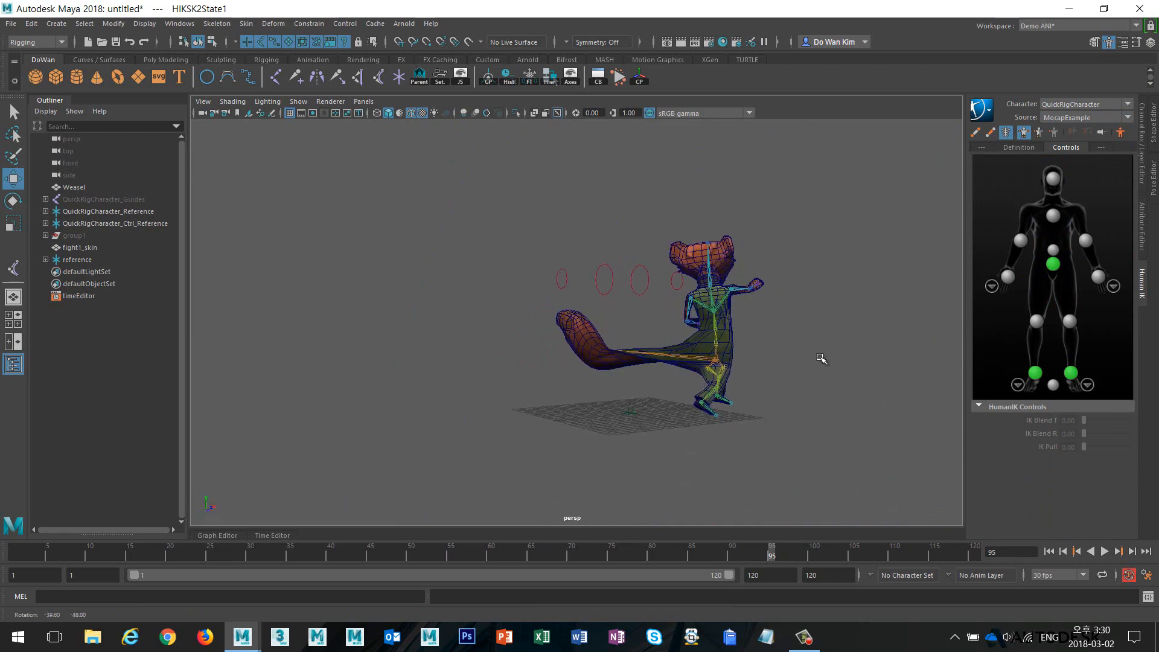
pyautogui.keyDown('alt'); pyautogui.moveTo(817, 357); pyautogui.dragTo(461, 318, button='right'); pyautogui.keyUp('alt')
pyautogui.keyDown('alt'); pyautogui.moveTo(462, 318); pyautogui.dragTo(670, 347); pyautogui.keyUp('alt')
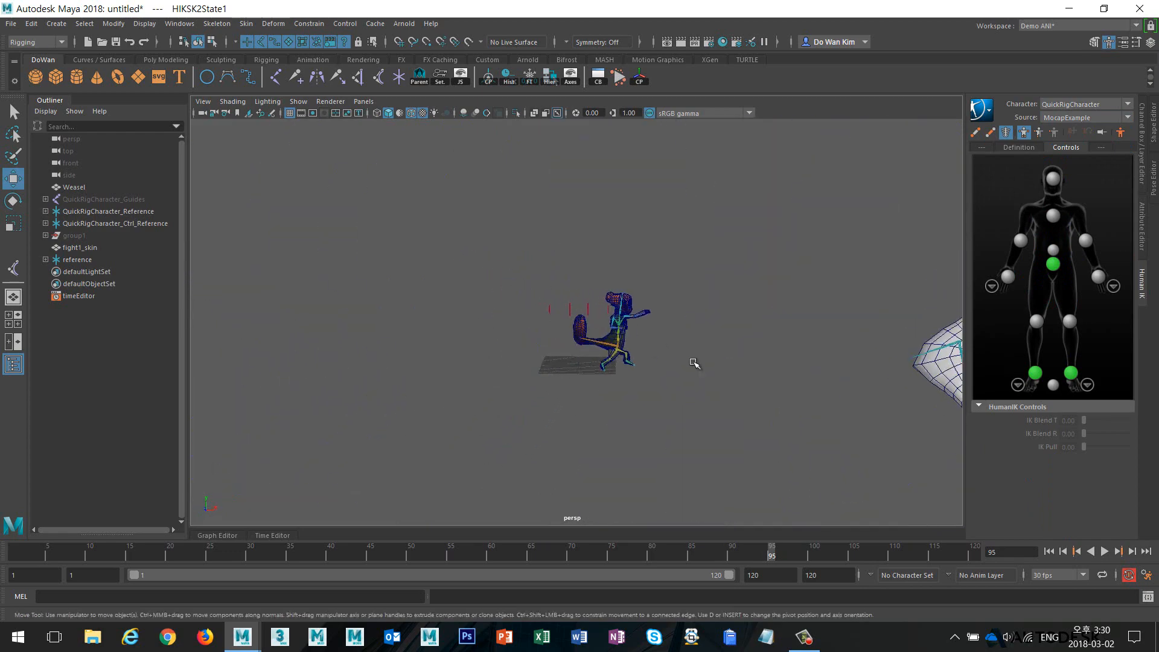
pyautogui.keyDown('alt'); pyautogui.moveTo(692, 361); pyautogui.dragTo(523, 344, button='right'); pyautogui.keyUp('alt')
pyautogui.keyDown('alt'); pyautogui.moveTo(608, 345); pyautogui.dragTo(496, 387, button='middle'); pyautogui.keyUp('alt')
pyautogui.keyDown('alt'); pyautogui.moveTo(806, 402); pyautogui.dragTo(712, 398, button='right'); pyautogui.keyUp('alt')
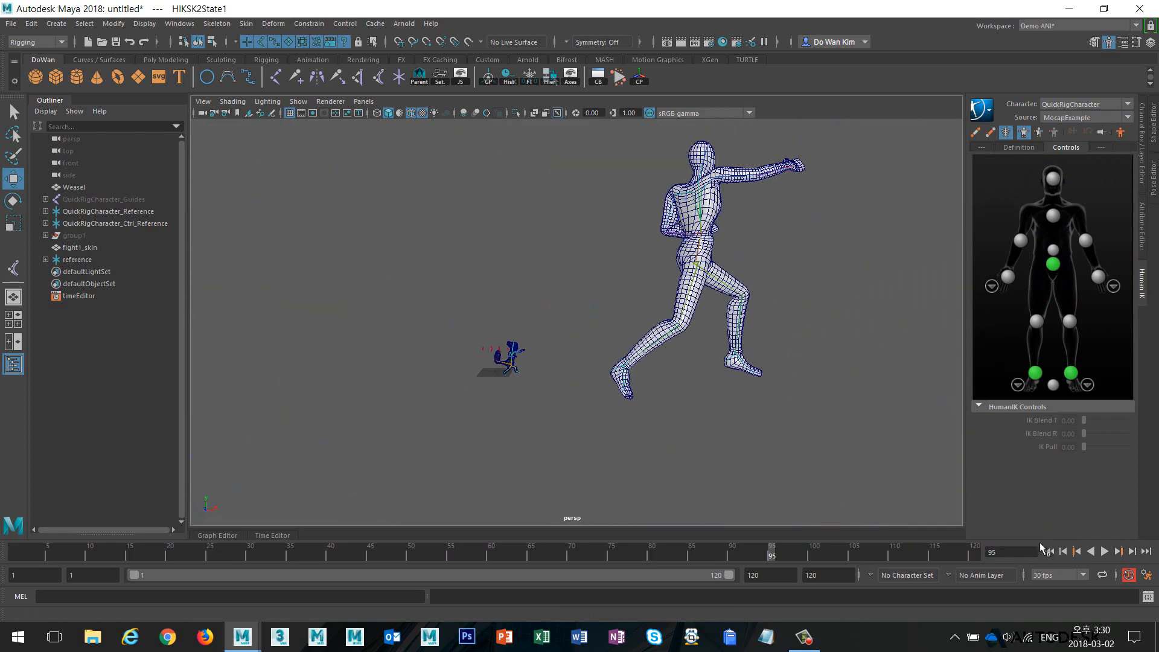
# - Play the retargeted fight animation from the first frame, stop it, and scrub through to frame 120
pyautogui.click(1049, 551)
pyautogui.click(1105, 553)
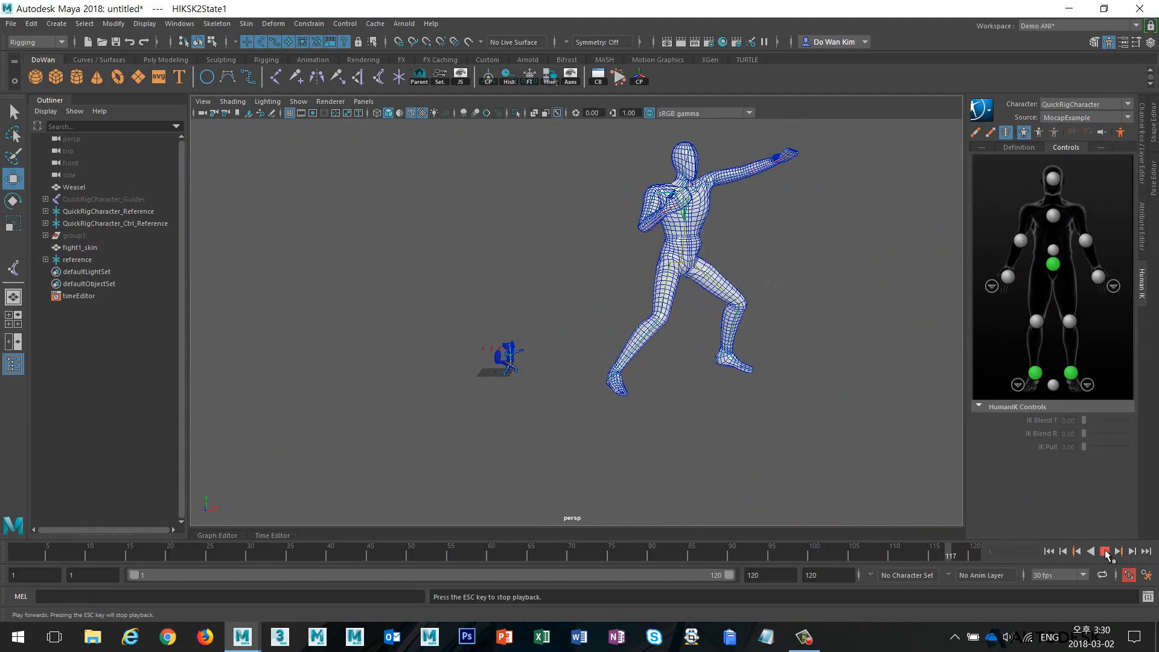
pyautogui.click(1105, 552)
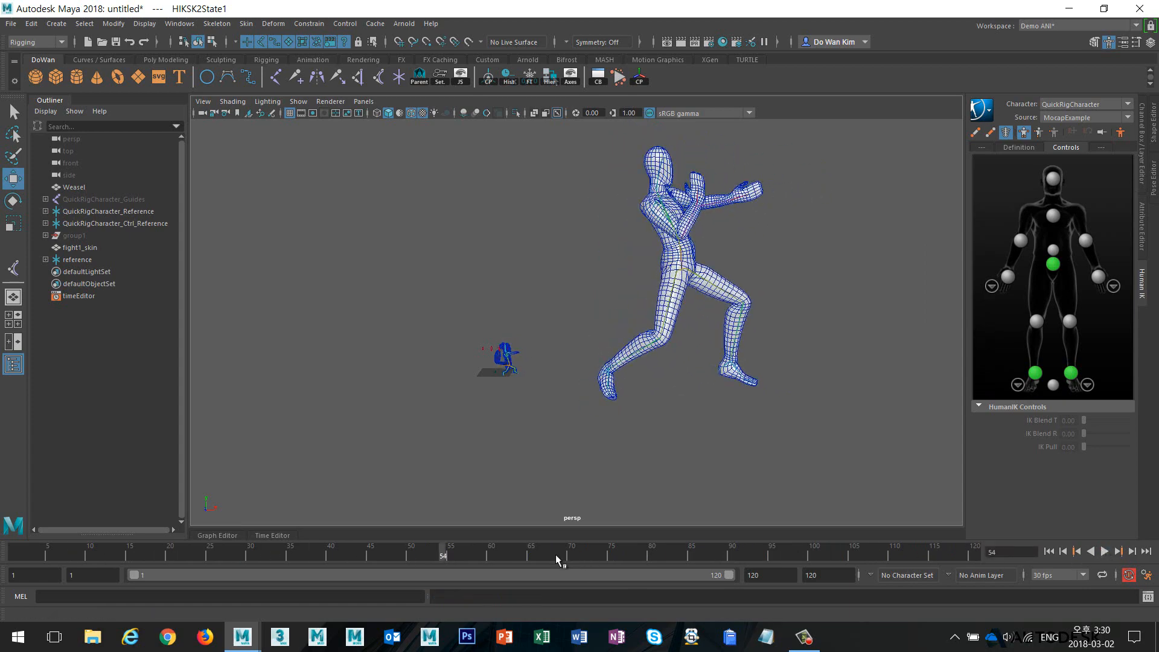
pyautogui.moveTo(439, 552); pyautogui.dragTo(980, 553)
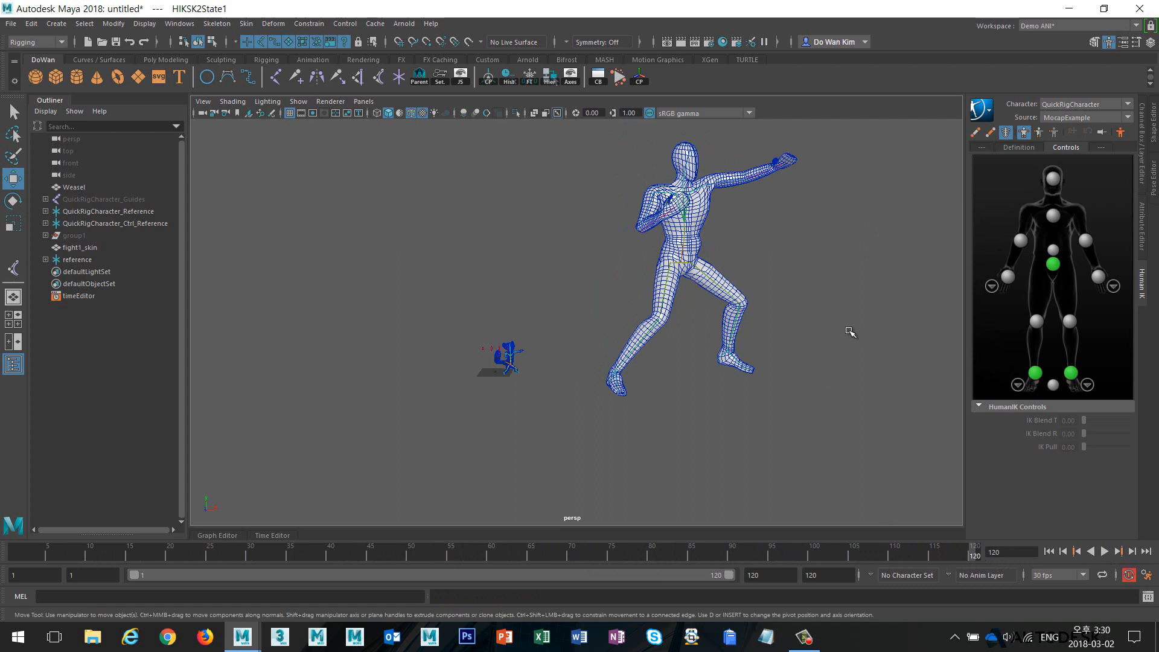
# - Bake the motion-capture animation of QuickRigCharacter to its control rig
pyautogui.click(982, 111)
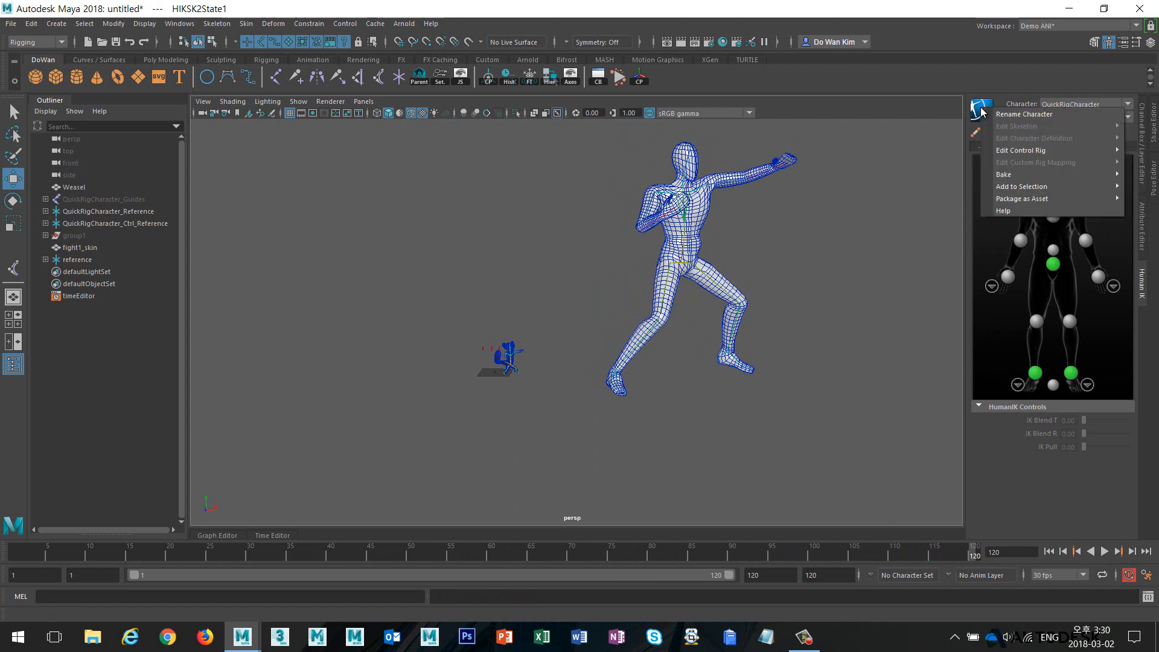
pyautogui.moveTo(1016, 178)
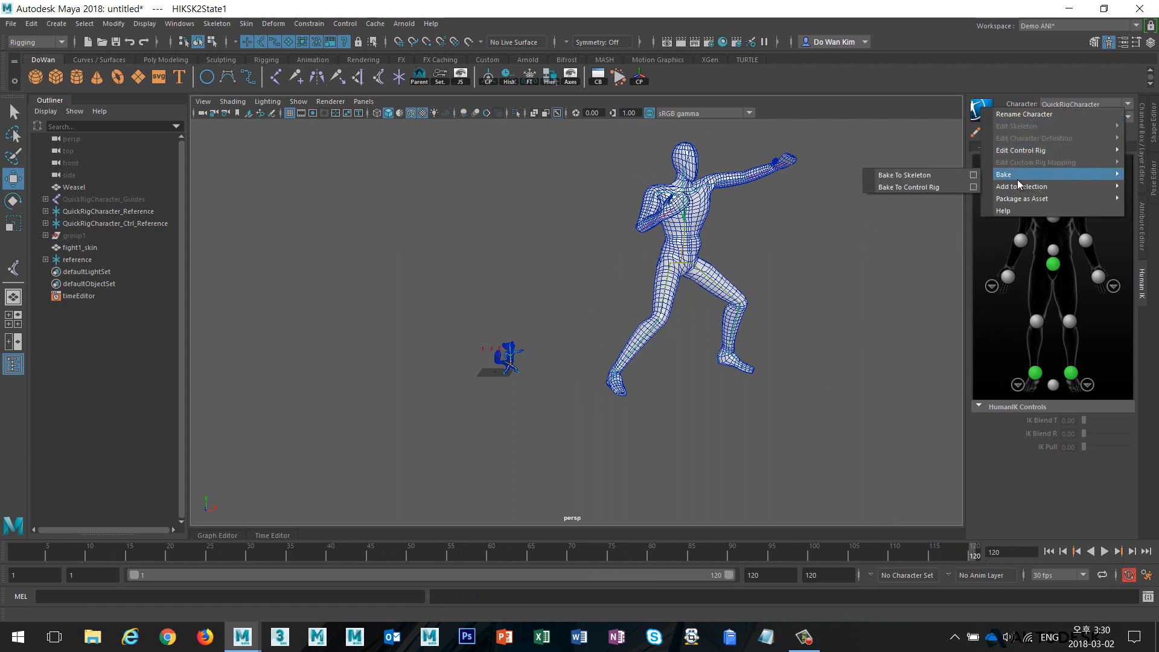
pyautogui.click(925, 187)
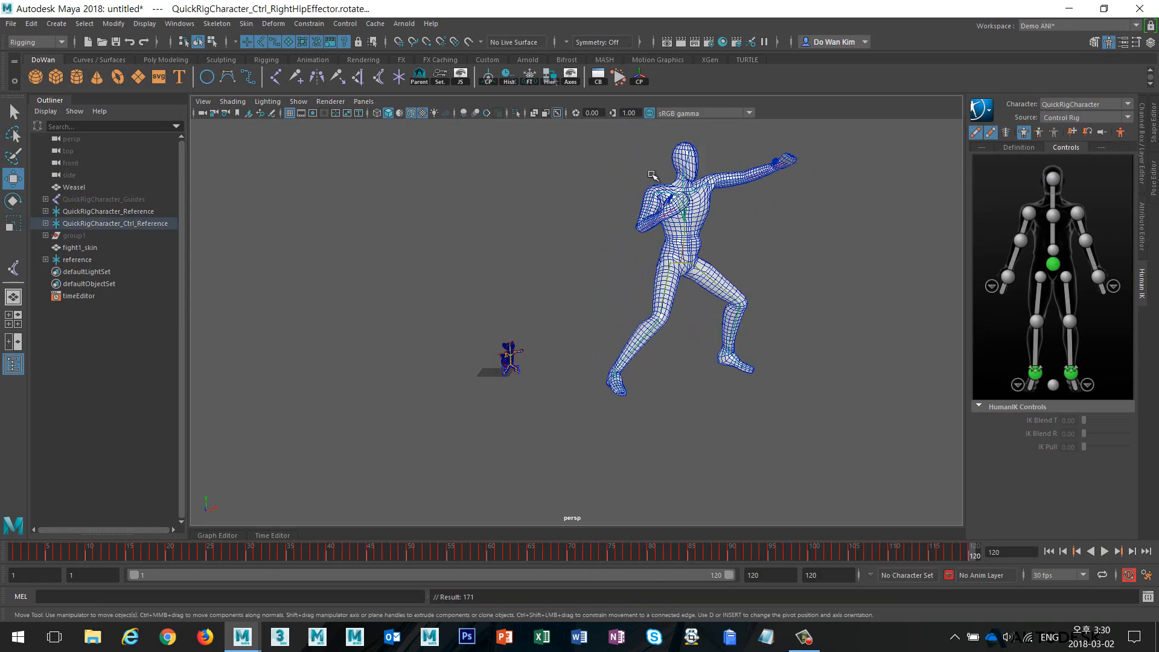
# - Hide the motion-capture figure's fight1_skin mesh and its reference skeleton
pyautogui.click(82, 258)
pyautogui.keyDown('ctrl'); pyautogui.click(82, 248); pyautogui.keyUp('ctrl')
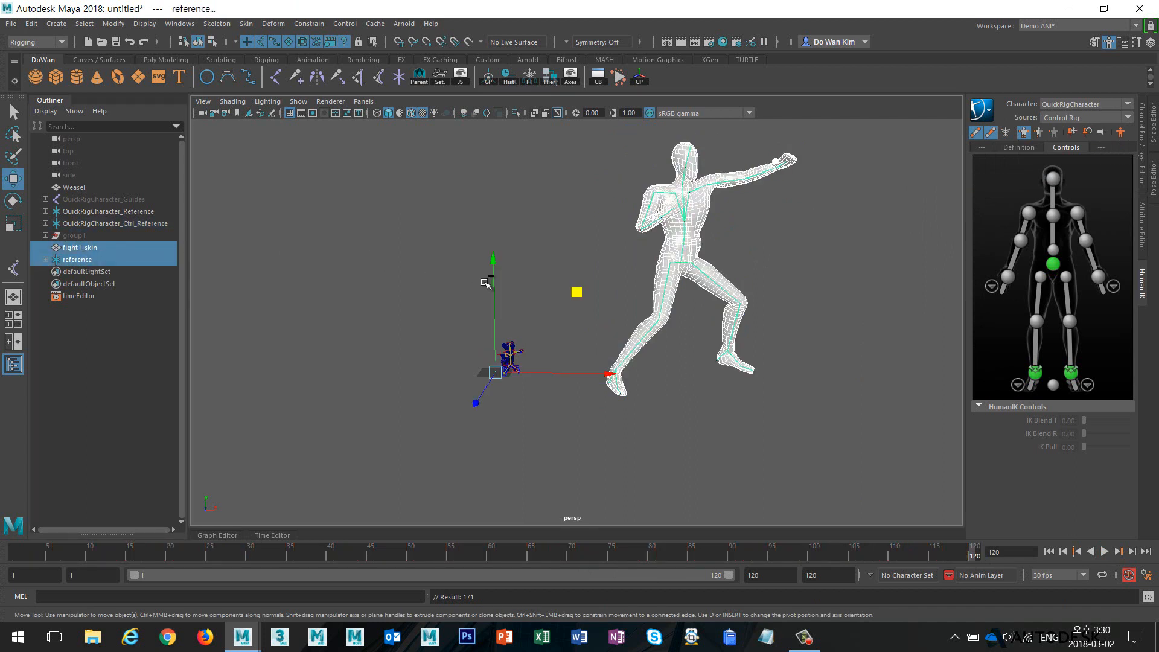
pyautogui.hotkey('ctrl', 'h')
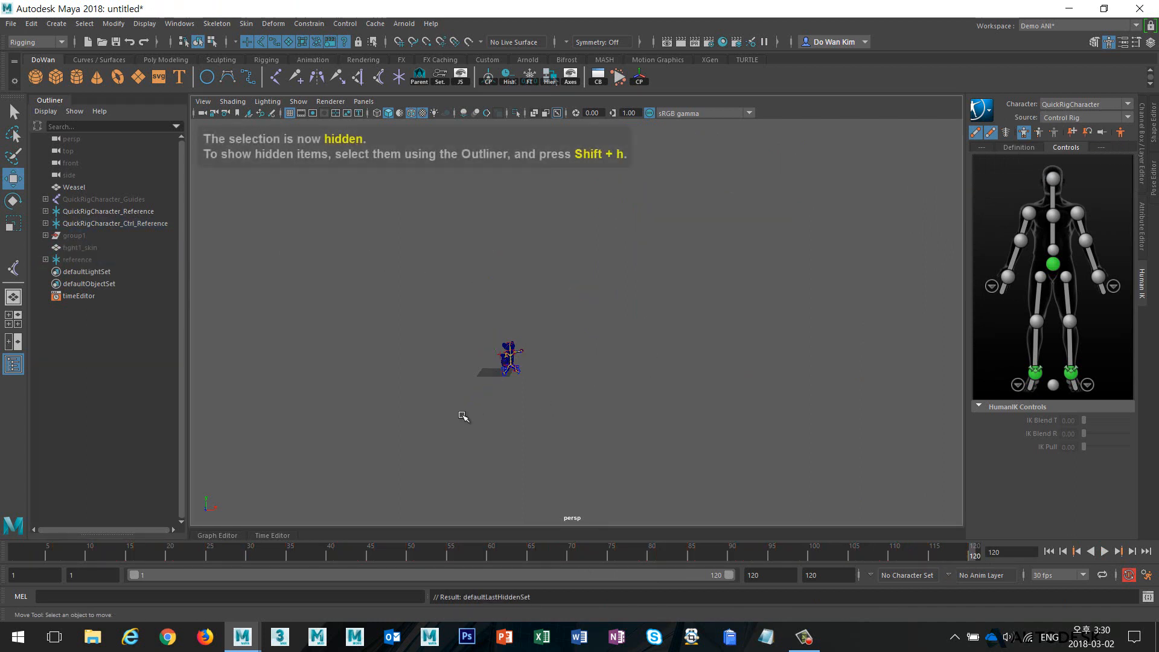
# - Examine the weasel's baked pose, legs and tail from several angles
pyautogui.keyDown('alt'); pyautogui.moveTo(465, 417); pyautogui.dragTo(765, 421, button='right'); pyautogui.keyUp('alt')
pyautogui.keyDown('alt'); pyautogui.moveTo(597, 411); pyautogui.dragTo(741, 347, button='middle'); pyautogui.keyUp('alt')
pyautogui.keyDown('alt'); pyautogui.moveTo(595, 387); pyautogui.dragTo(736, 396); pyautogui.keyUp('alt')
pyautogui.keyDown('alt'); pyautogui.moveTo(583, 416); pyautogui.dragTo(715, 427, button='right'); pyautogui.keyUp('alt')
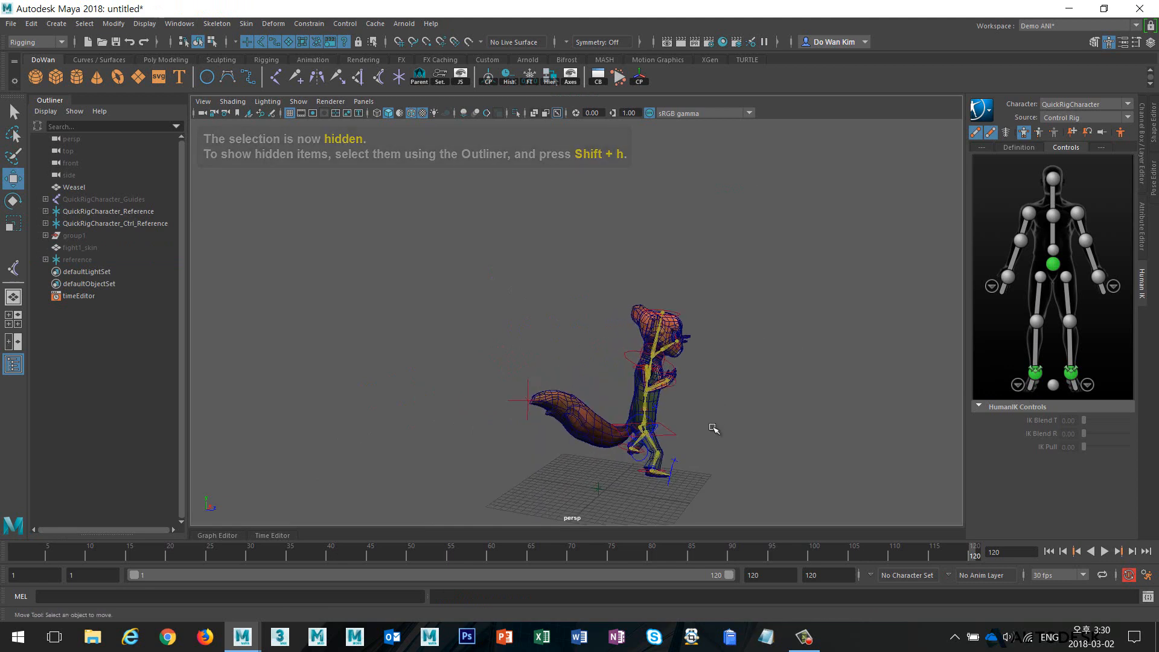
pyautogui.keyDown('alt'); pyautogui.moveTo(612, 457); pyautogui.dragTo(587, 351, button='middle'); pyautogui.keyUp('alt')
pyautogui.keyDown('alt'); pyautogui.moveTo(682, 355); pyautogui.dragTo(395, 357); pyautogui.keyUp('alt')
pyautogui.keyDown('alt'); pyautogui.moveTo(579, 349); pyautogui.dragTo(814, 360, button='right'); pyautogui.keyUp('alt')
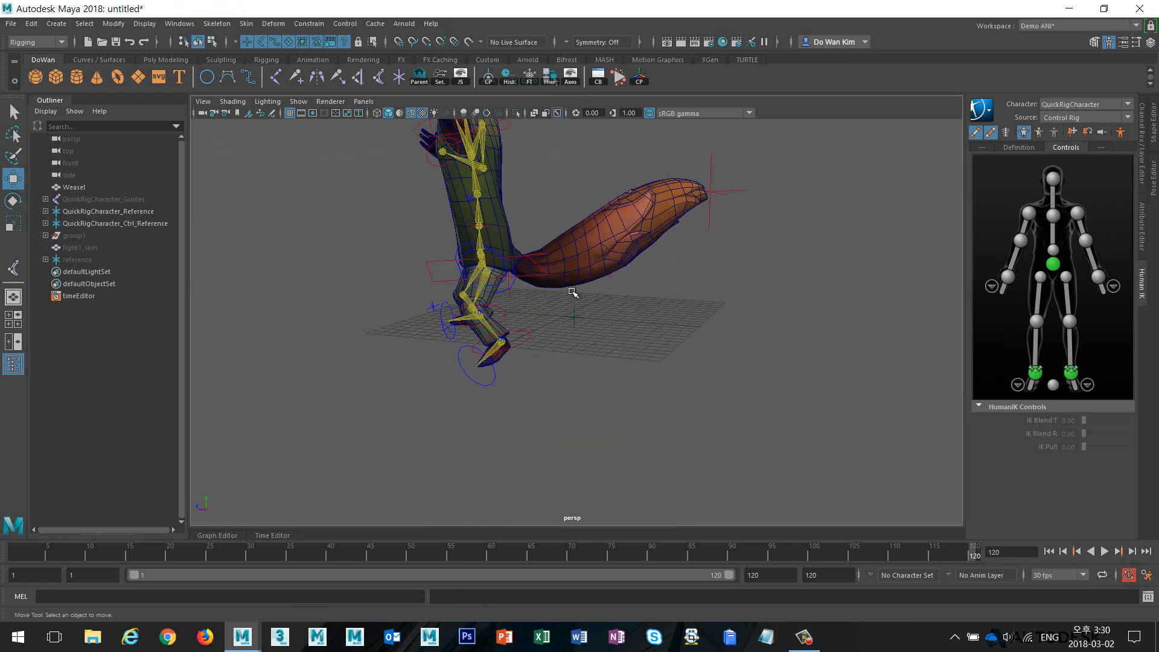
pyautogui.keyDown('alt'); pyautogui.moveTo(670, 299); pyautogui.dragTo(698, 351, button='middle'); pyautogui.keyUp('alt')
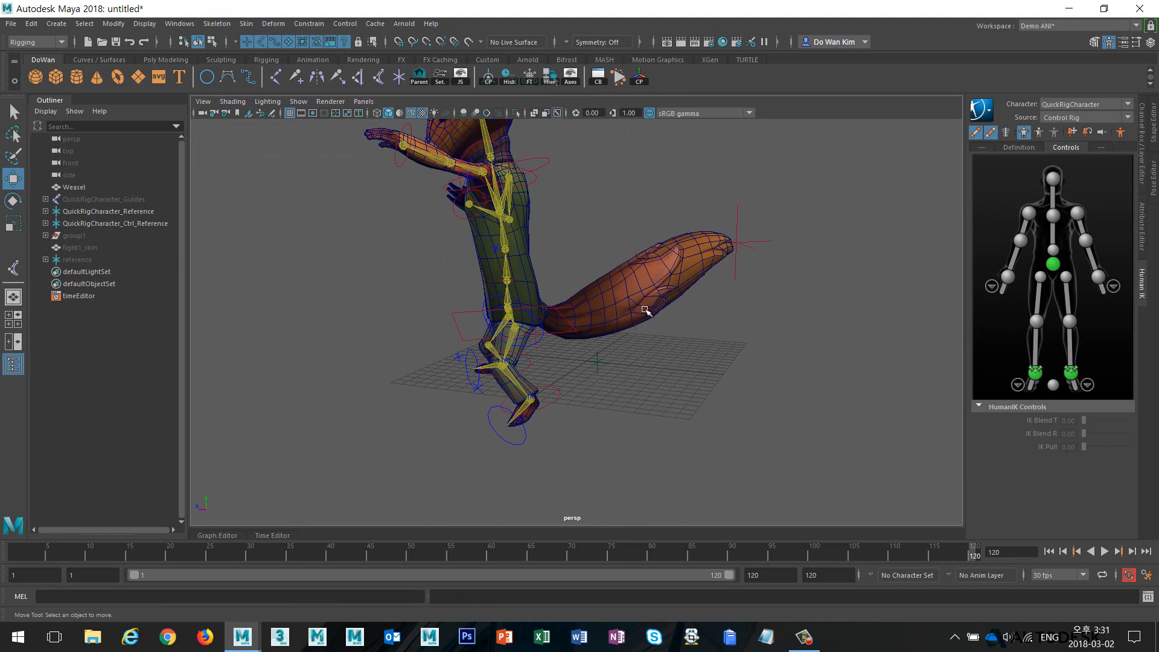
pyautogui.keyDown('alt'); pyautogui.moveTo(645, 310); pyautogui.dragTo(690, 347); pyautogui.keyUp('alt')
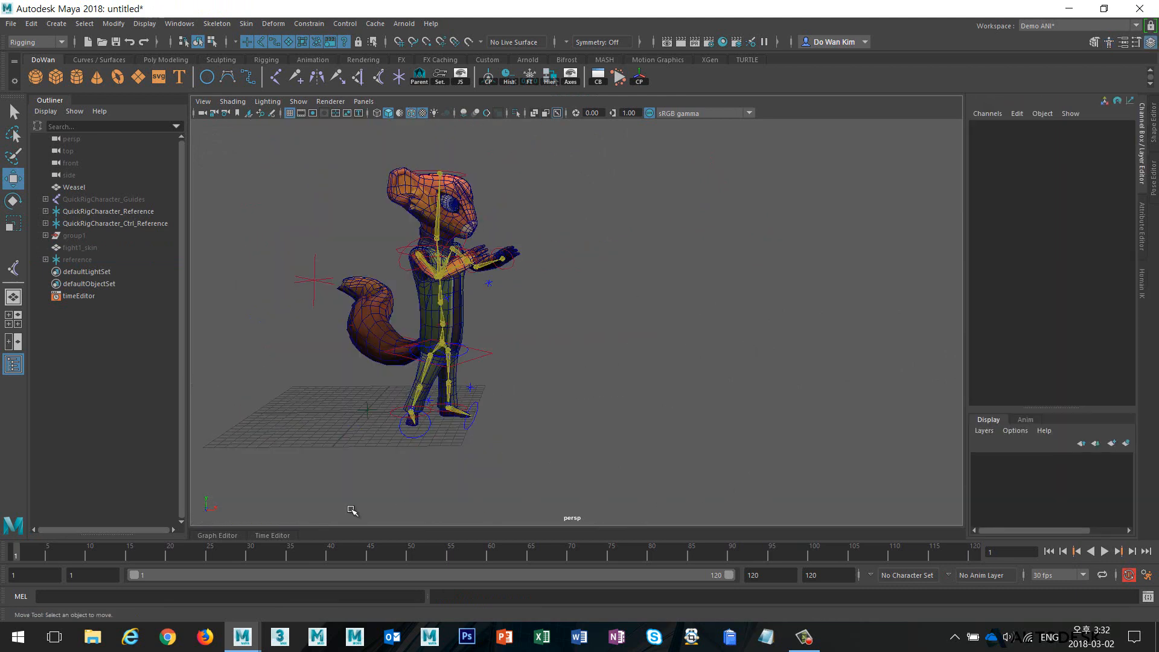
# - Scrub the animation to frame 31 and inspect the weasel's pose from the front
pyautogui.moveTo(24, 551); pyautogui.dragTo(256, 549)
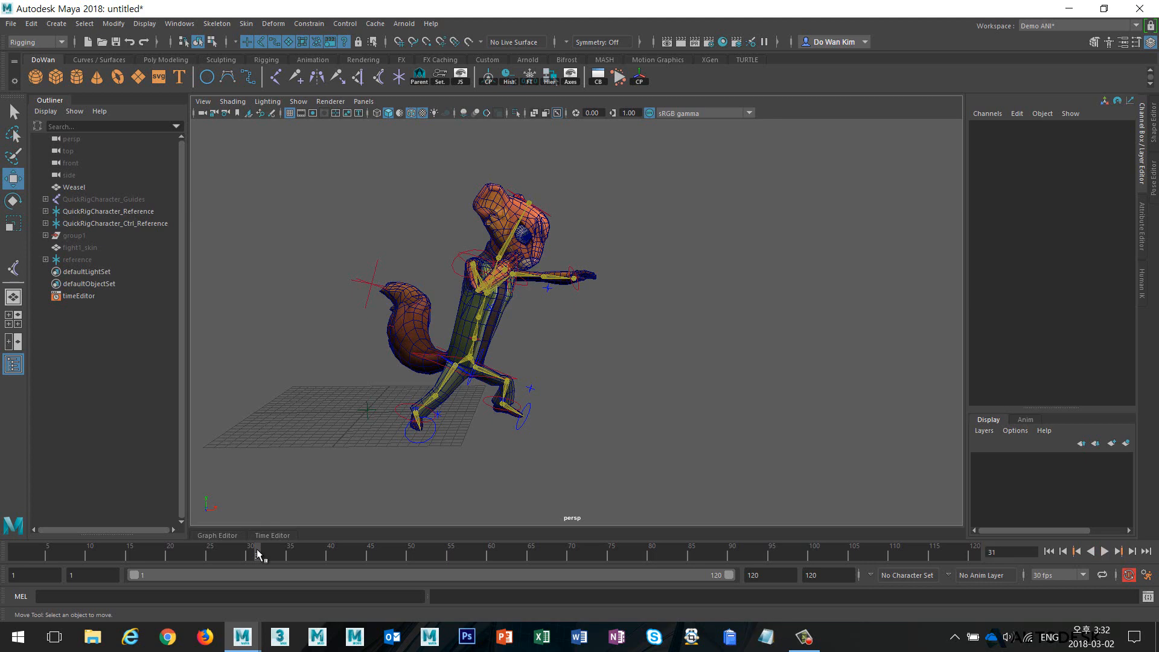
pyautogui.keyDown('alt'); pyautogui.moveTo(361, 464); pyautogui.dragTo(271, 461); pyautogui.keyUp('alt')
pyautogui.keyDown('alt'); pyautogui.moveTo(272, 460); pyautogui.dragTo(646, 444, button='right'); pyautogui.keyUp('alt')
pyautogui.keyDown('alt'); pyautogui.moveTo(530, 393); pyautogui.dragTo(714, 393, button='middle'); pyautogui.keyUp('alt')
pyautogui.keyDown('alt'); pyautogui.moveTo(715, 393); pyautogui.dragTo(516, 337); pyautogui.keyUp('alt')
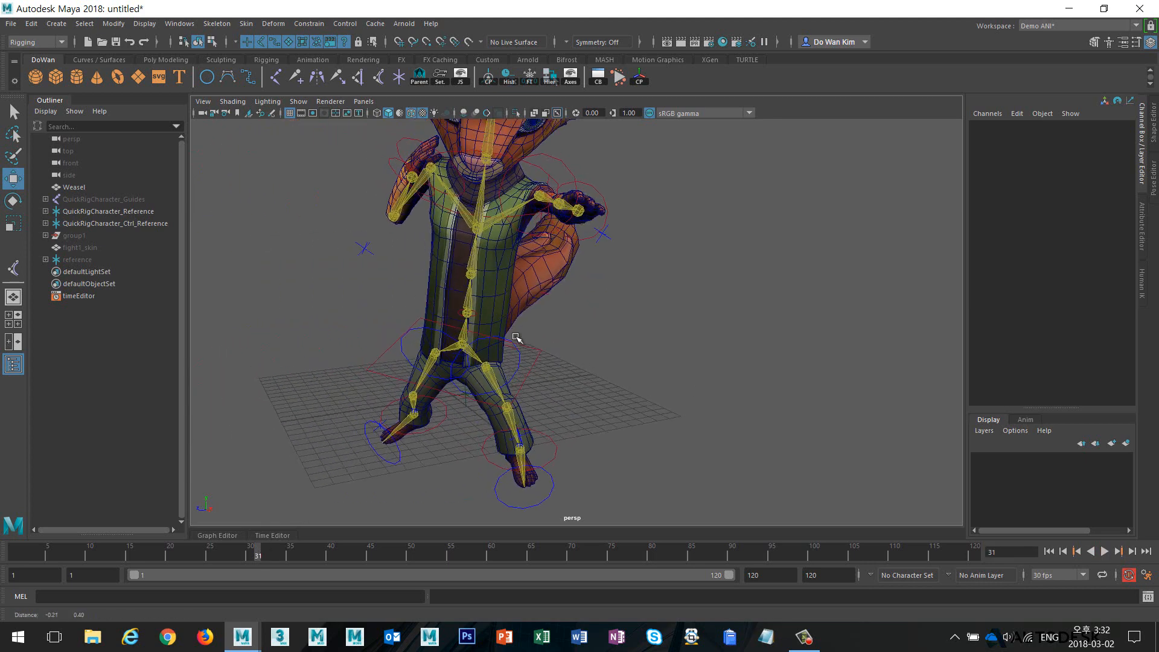
pyautogui.keyDown('alt'); pyautogui.moveTo(516, 338); pyautogui.dragTo(531, 407, button='right'); pyautogui.keyUp('alt')
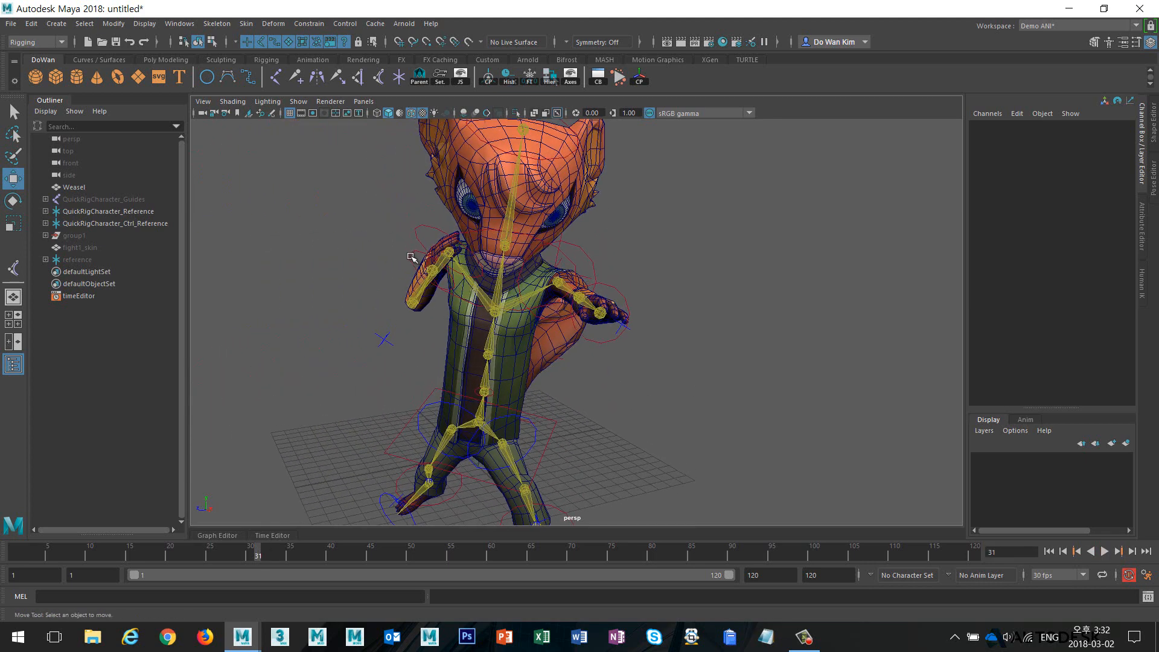
# - Select the weasel's right wrist effector and bring up the list of animation layers
pyautogui.click(410, 257)
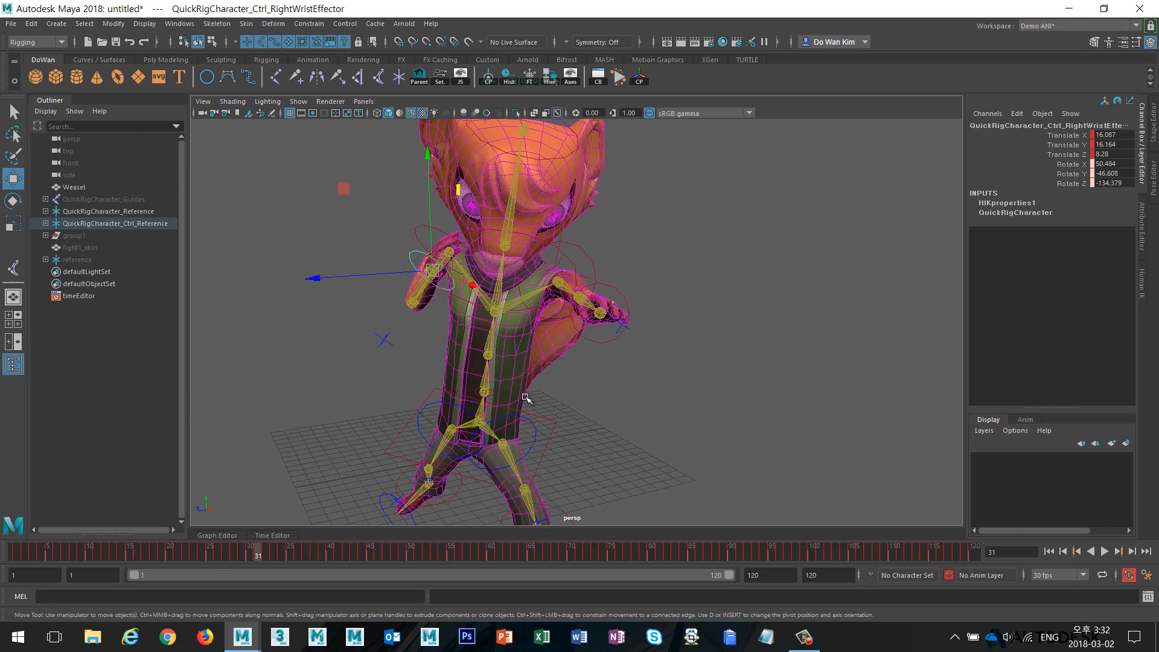
pyautogui.keyDown('alt'); pyautogui.moveTo(527, 399); pyautogui.dragTo(525, 393); pyautogui.keyUp('alt')
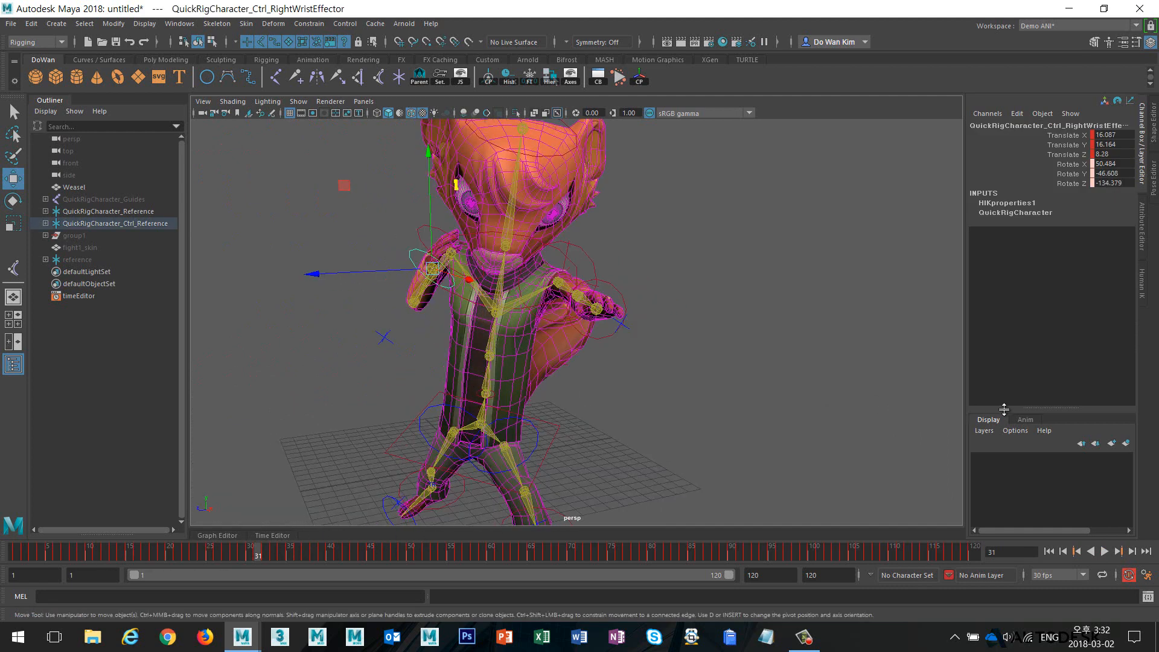
pyautogui.click(1026, 421)
pyautogui.keyDown('alt'); pyautogui.moveTo(823, 416); pyautogui.dragTo(836, 379); pyautogui.keyUp('alt')
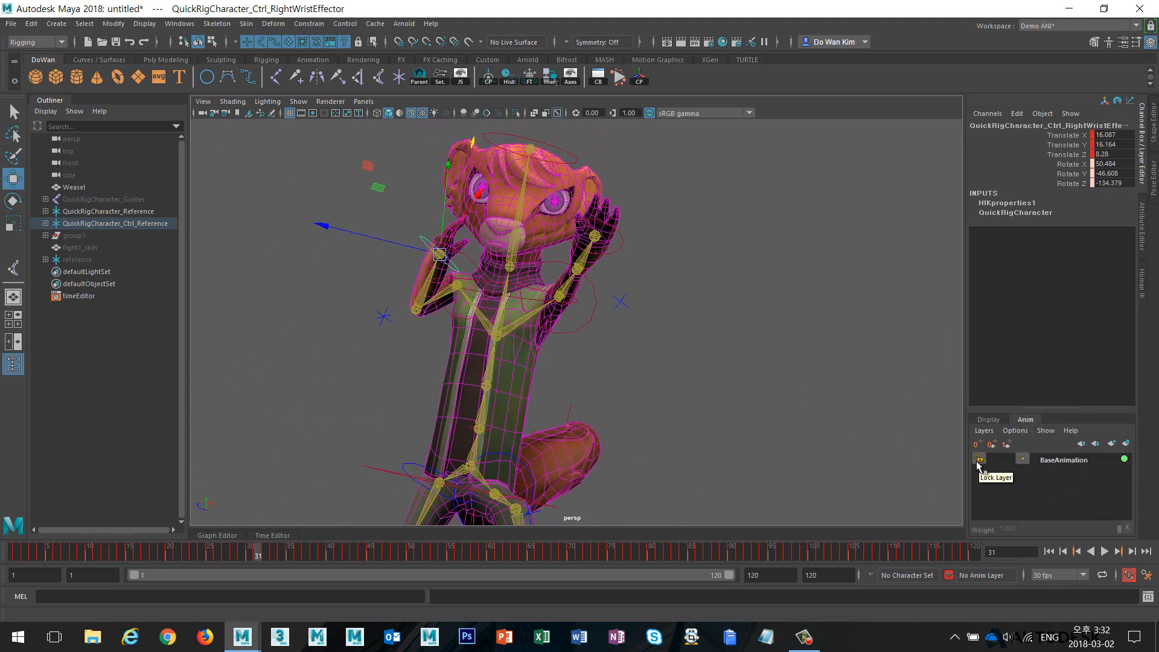
pyautogui.click(991, 421)
pyautogui.click(1025, 421)
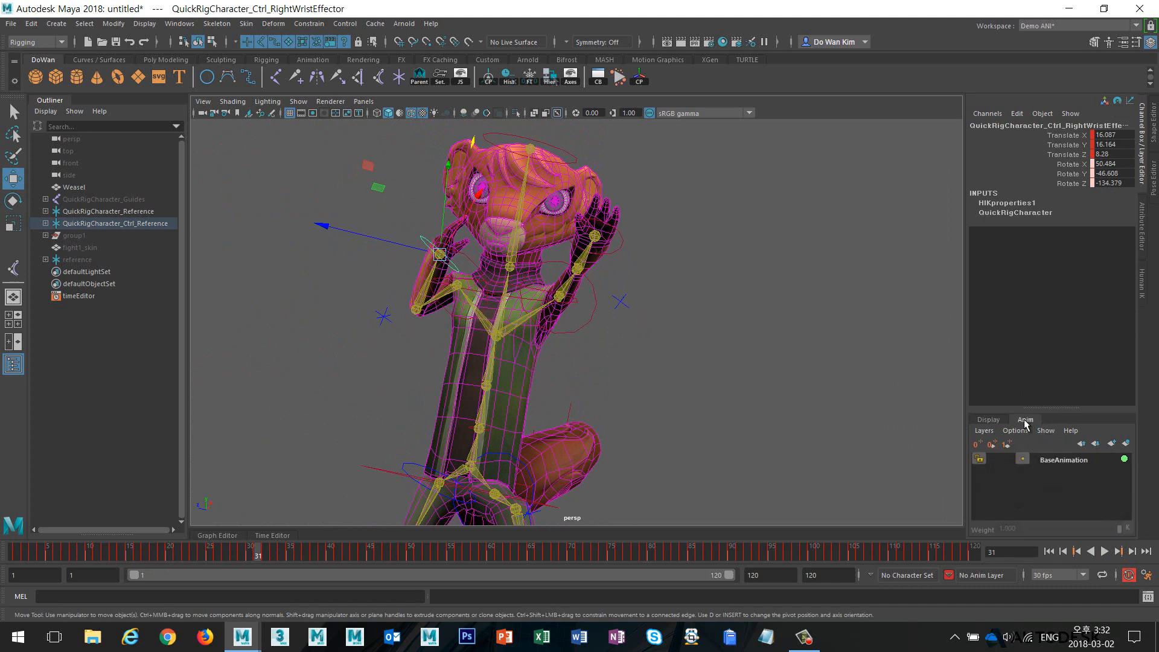
# - Select the weasel's left shoulder effector and add it to a new animation layer
pyautogui.click(665, 380)
pyautogui.click(585, 328)
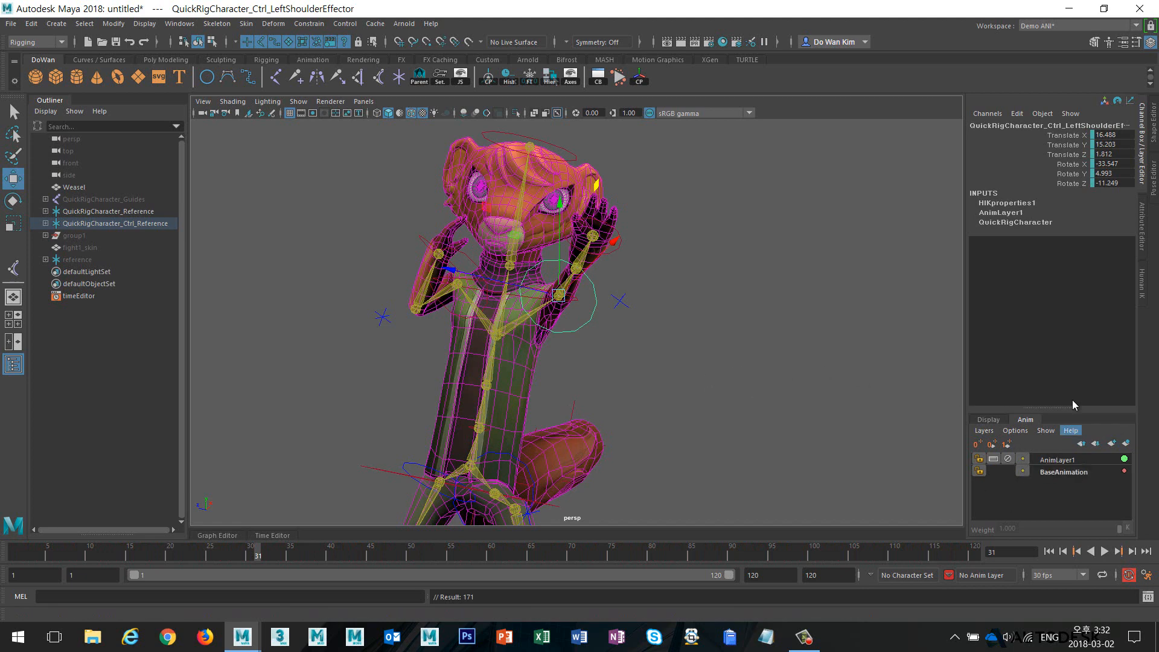
# - Check Full Body mode in the HumanIK controls and bring the animation layer list back up
pyautogui.click(1142, 282)
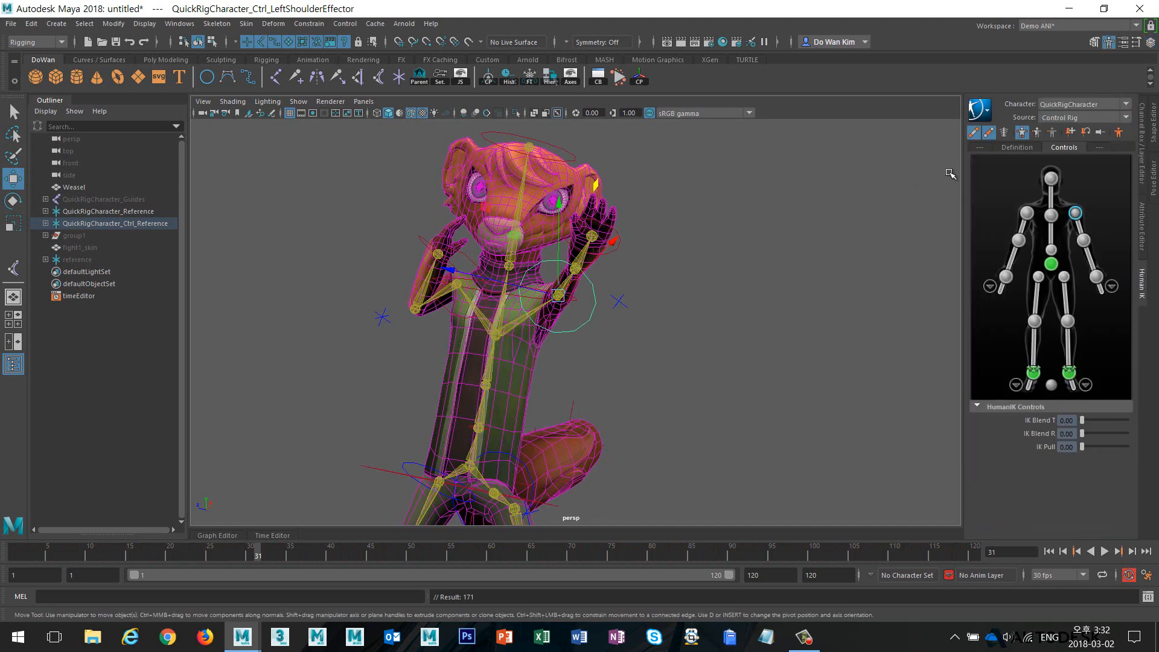
pyautogui.click(1020, 134)
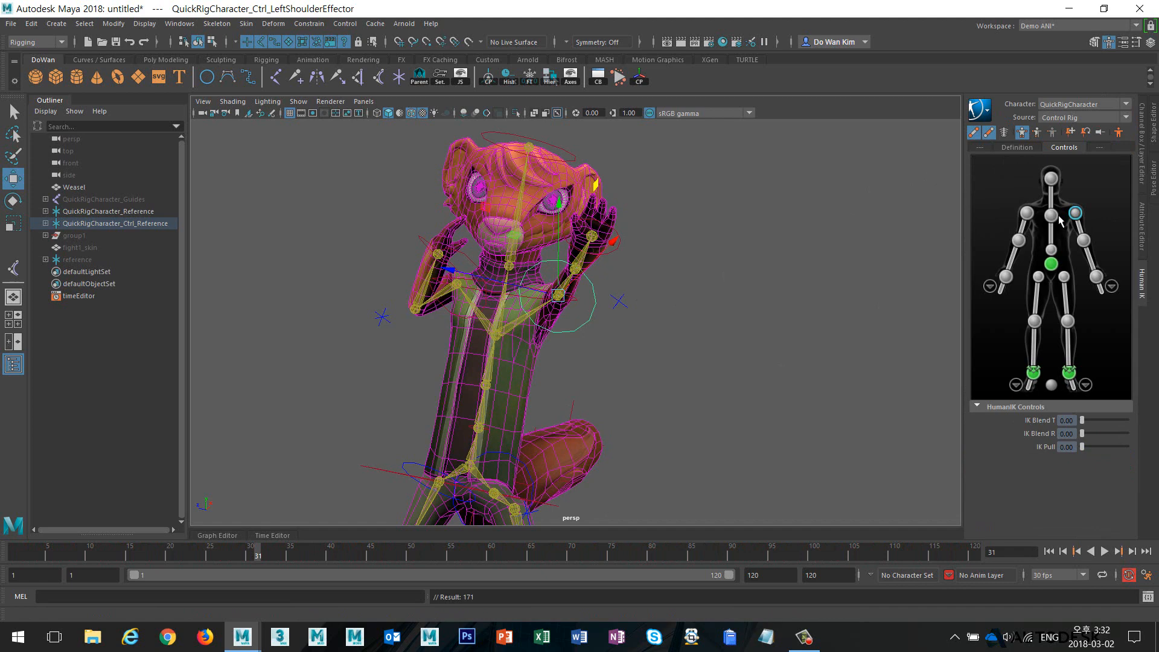
pyautogui.click(1142, 184)
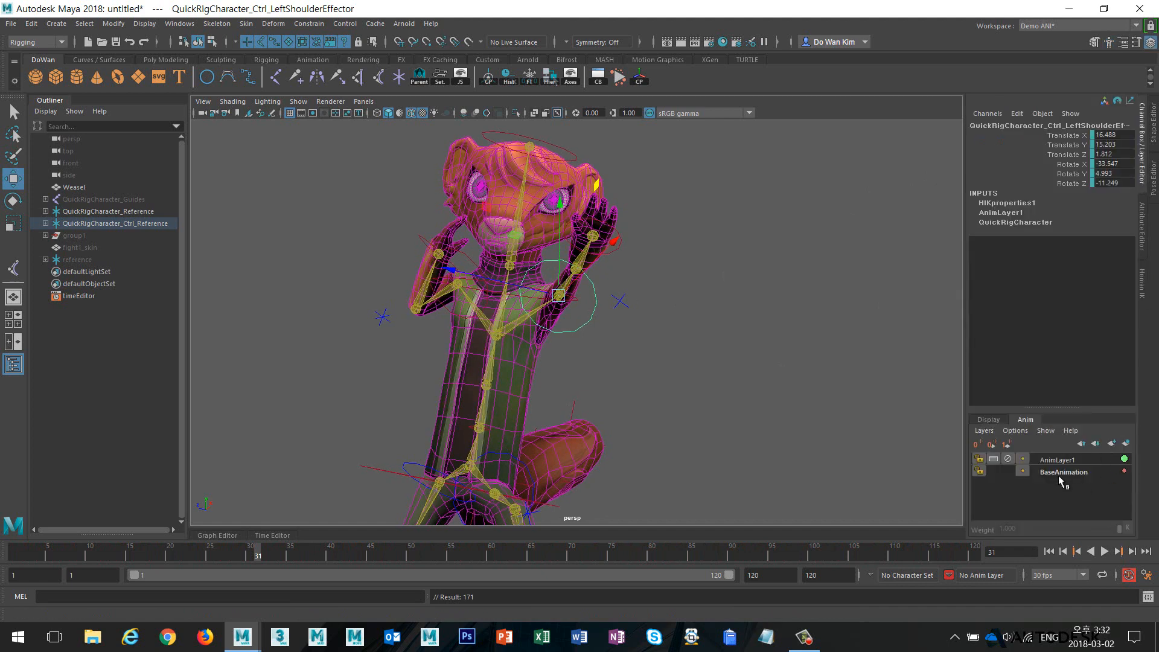
# - Inspect the weasel's outstretched left arm at frame 31 and select its left wrist effector
pyautogui.keyDown('alt'); pyautogui.moveTo(642, 303); pyautogui.dragTo(587, 353); pyautogui.keyUp('alt')
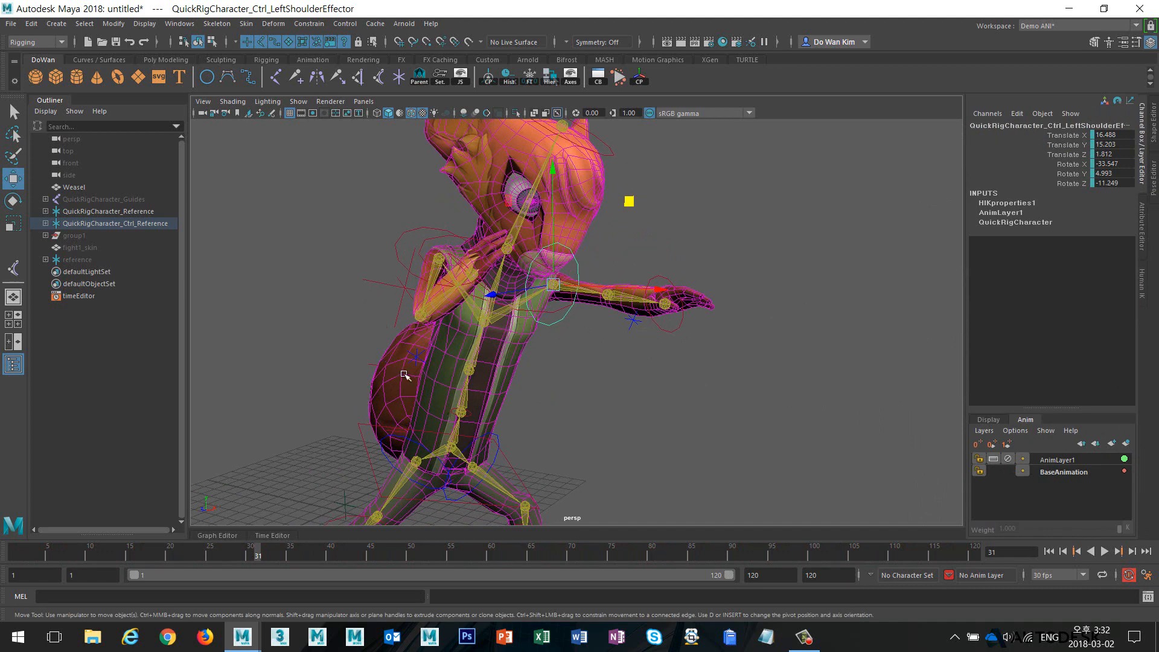
pyautogui.keyDown('alt'); pyautogui.moveTo(754, 393); pyautogui.dragTo(690, 379); pyautogui.keyUp('alt')
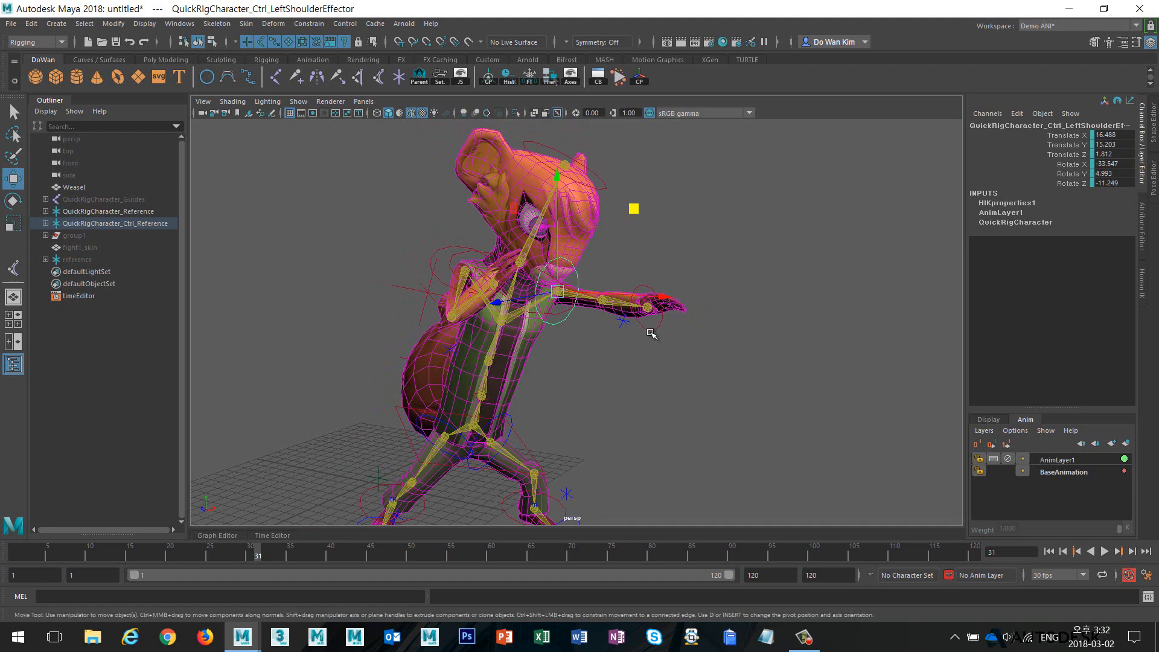
pyautogui.click(647, 307)
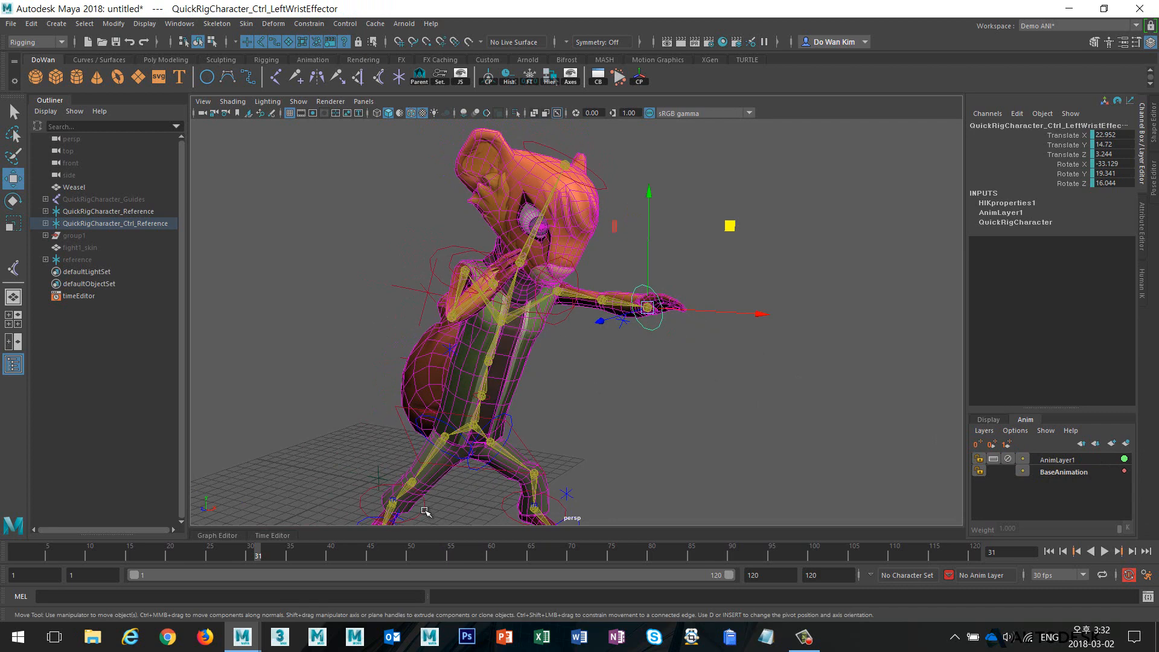
# - Return to frame 1 and rotate the right shoulder effector to lower the weasel's right forearm
pyautogui.moveTo(48, 548); pyautogui.dragTo(15, 552)
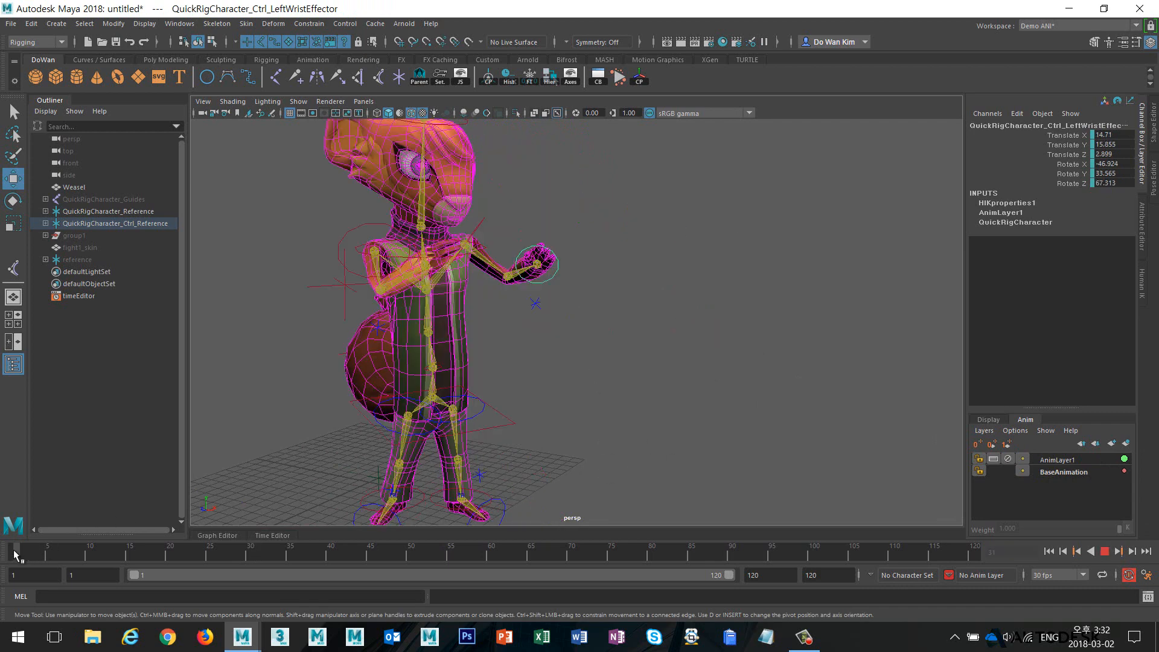
pyautogui.keyDown('alt'); pyautogui.moveTo(622, 402); pyautogui.dragTo(423, 279); pyautogui.keyUp('alt')
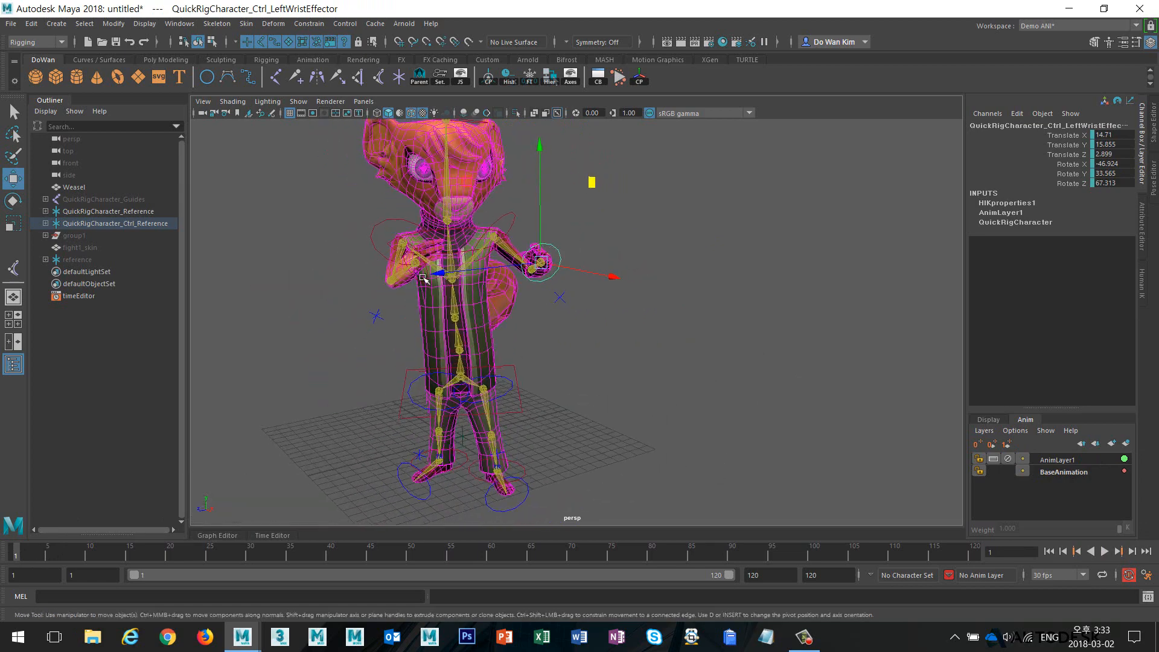
pyautogui.click(383, 223)
pyautogui.keyDown('alt'); pyautogui.moveTo(409, 334); pyautogui.dragTo(535, 334); pyautogui.keyUp('alt')
pyautogui.press('e')
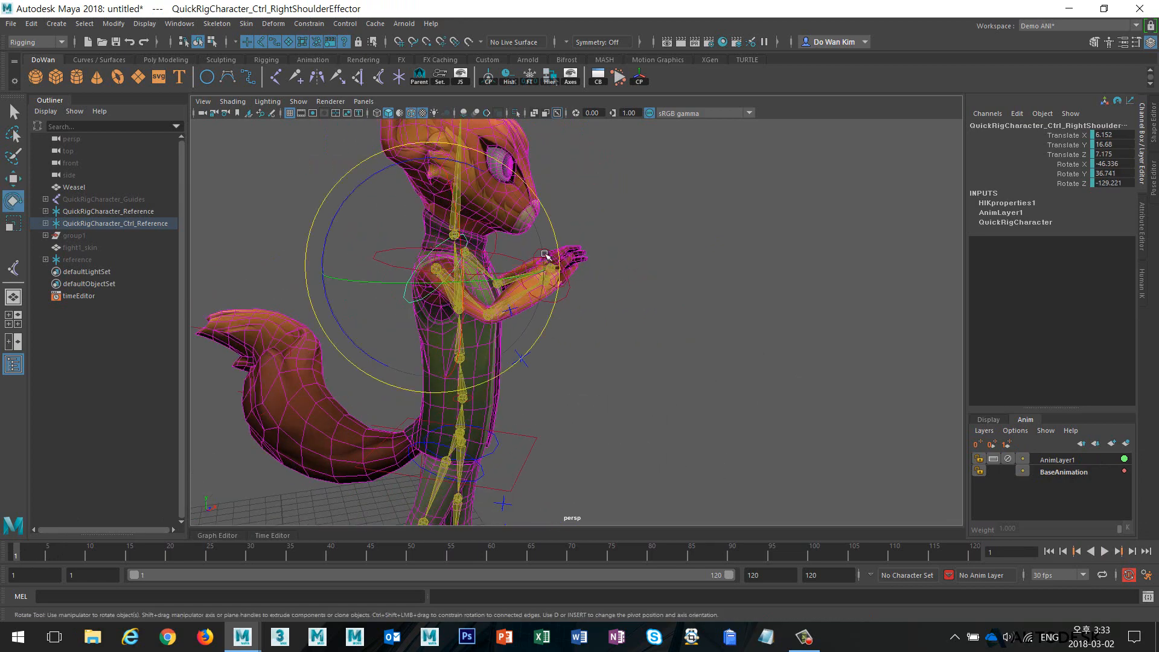
pyautogui.moveTo(545, 255); pyautogui.dragTo(520, 289)
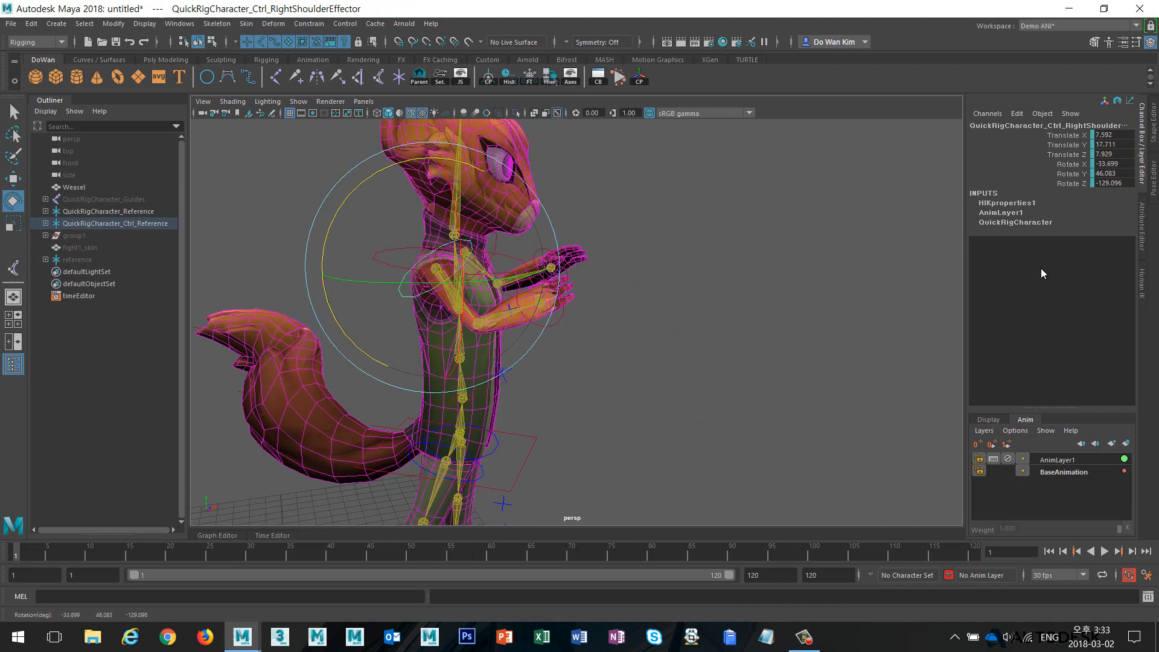
# - Hide the control rig's skeleton, rotate the right shoulder effector further at frame 1, and scrub the motion
pyautogui.click(1143, 290)
pyautogui.click(989, 133)
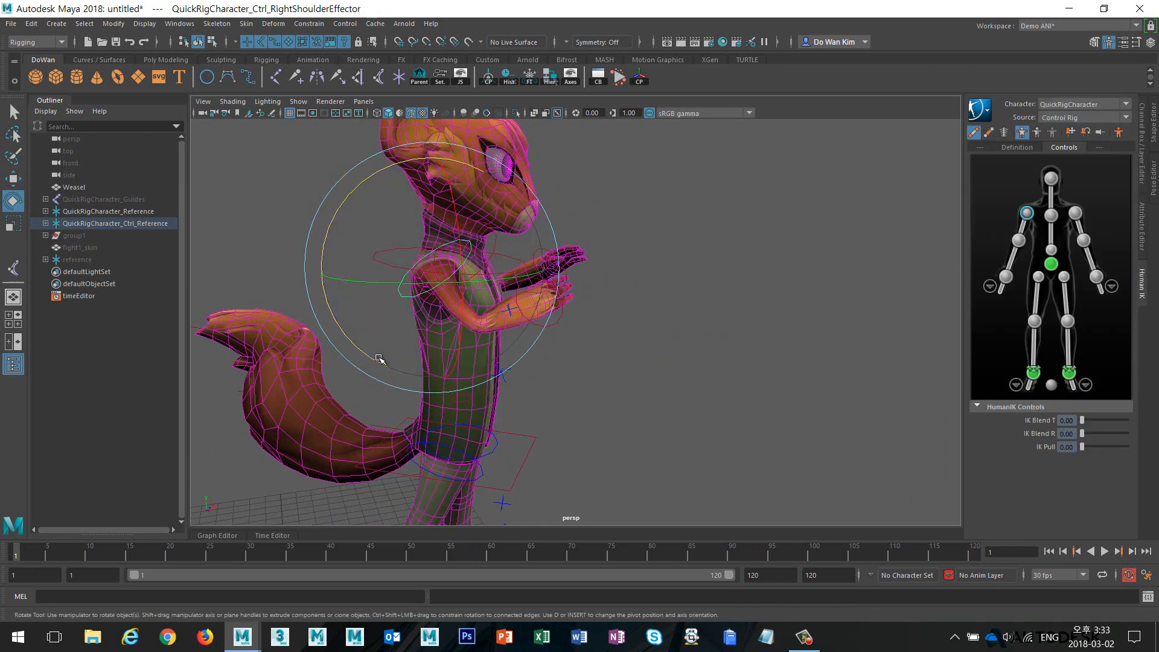
pyautogui.moveTo(379, 359); pyautogui.dragTo(278, 314)
pyautogui.keyDown('alt'); pyautogui.moveTo(278, 314); pyautogui.dragTo(308, 315); pyautogui.keyUp('alt')
pyautogui.moveTo(337, 192); pyautogui.dragTo(327, 207)
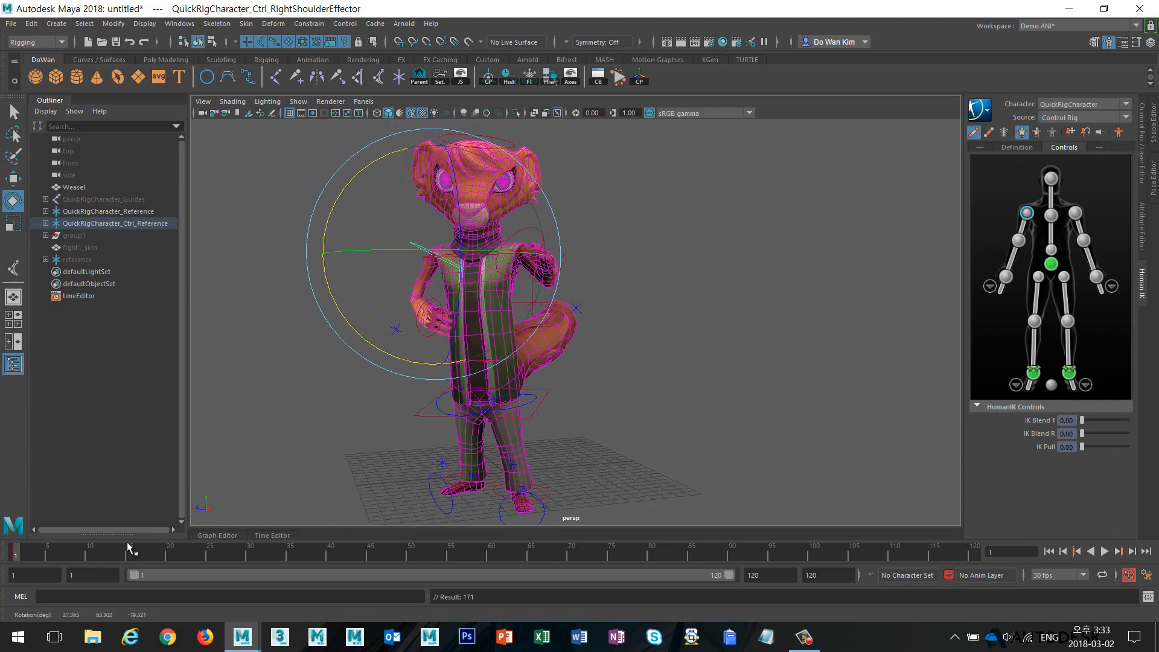
pyautogui.hotkey('alt', 'v')
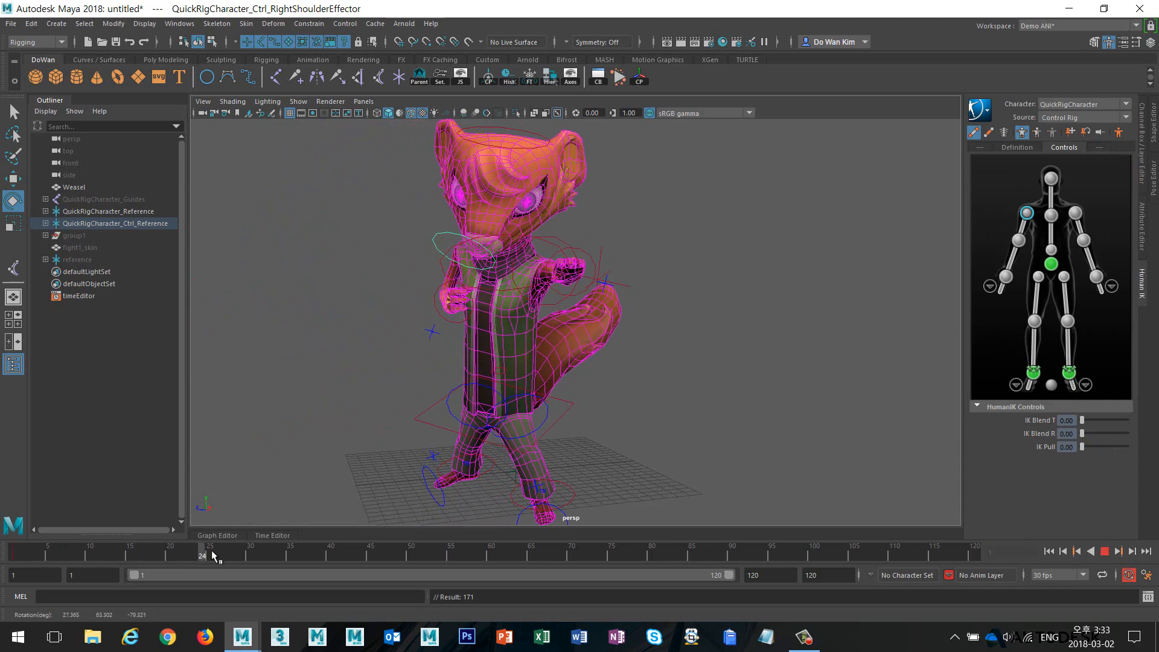
pyautogui.moveTo(205, 555); pyautogui.dragTo(9, 551)
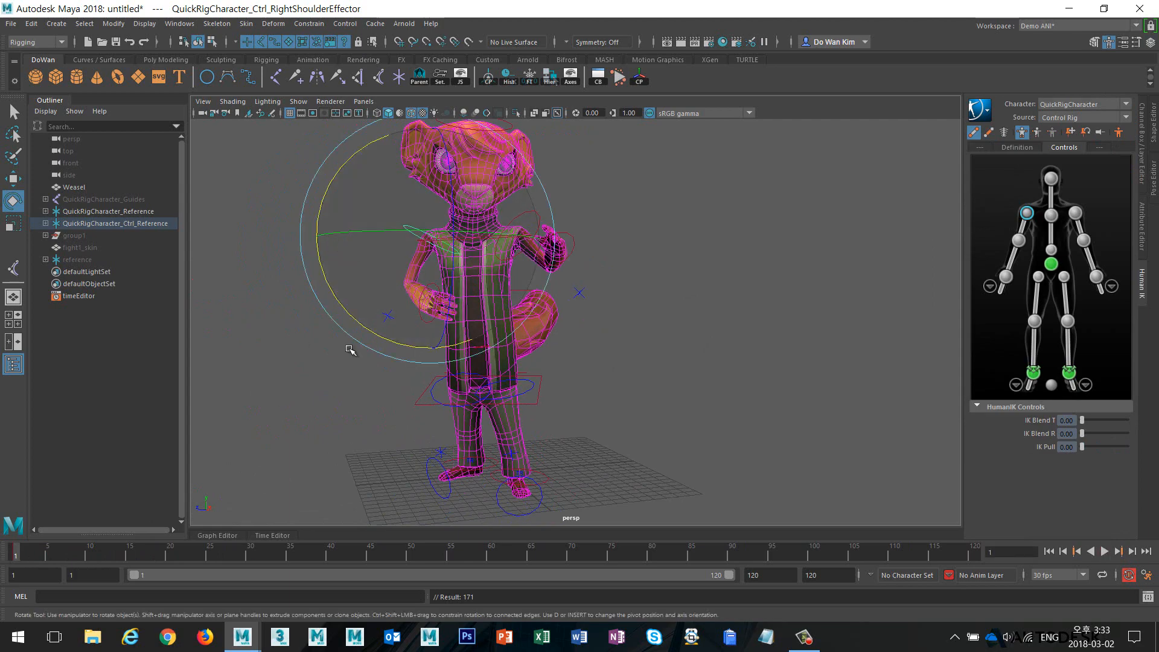
# - Reposition the weasel's right wrist effector at frame 1, bringing the hand down beside the waist
pyautogui.keyDown('alt'); pyautogui.moveTo(350, 350); pyautogui.dragTo(628, 388); pyautogui.keyUp('alt')
pyautogui.click(507, 351)
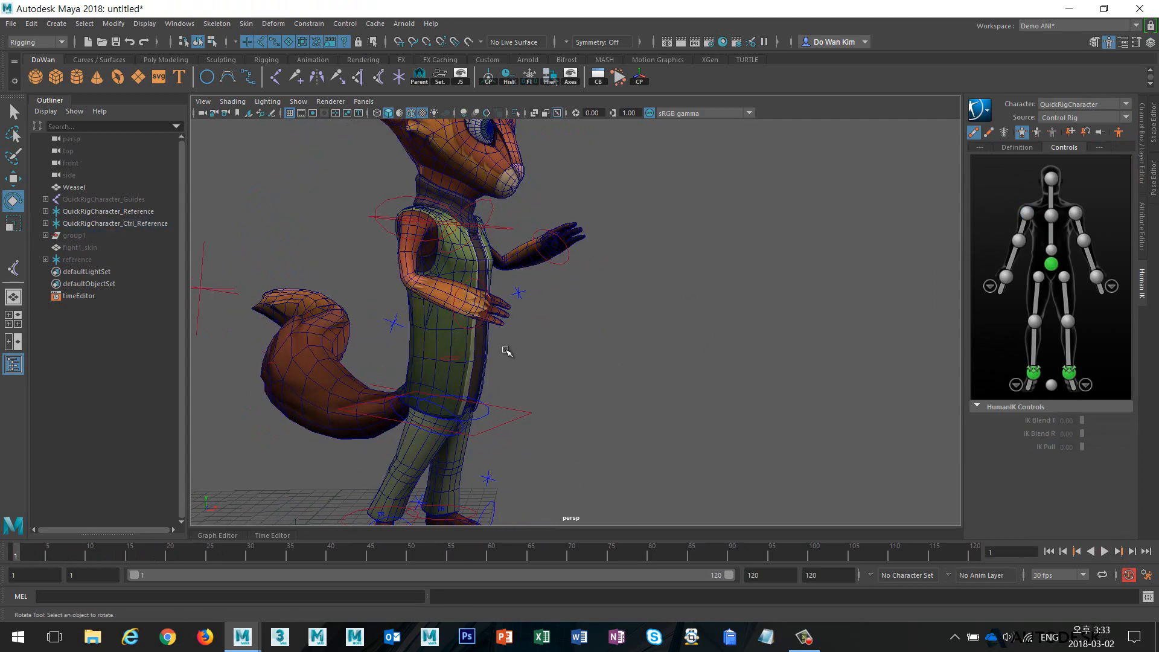
pyautogui.click(474, 327)
pyautogui.press('w')
pyautogui.keyDown('alt'); pyautogui.moveTo(551, 344); pyautogui.dragTo(393, 310); pyautogui.keyUp('alt')
pyautogui.moveTo(31, 549); pyautogui.dragTo(3, 549)
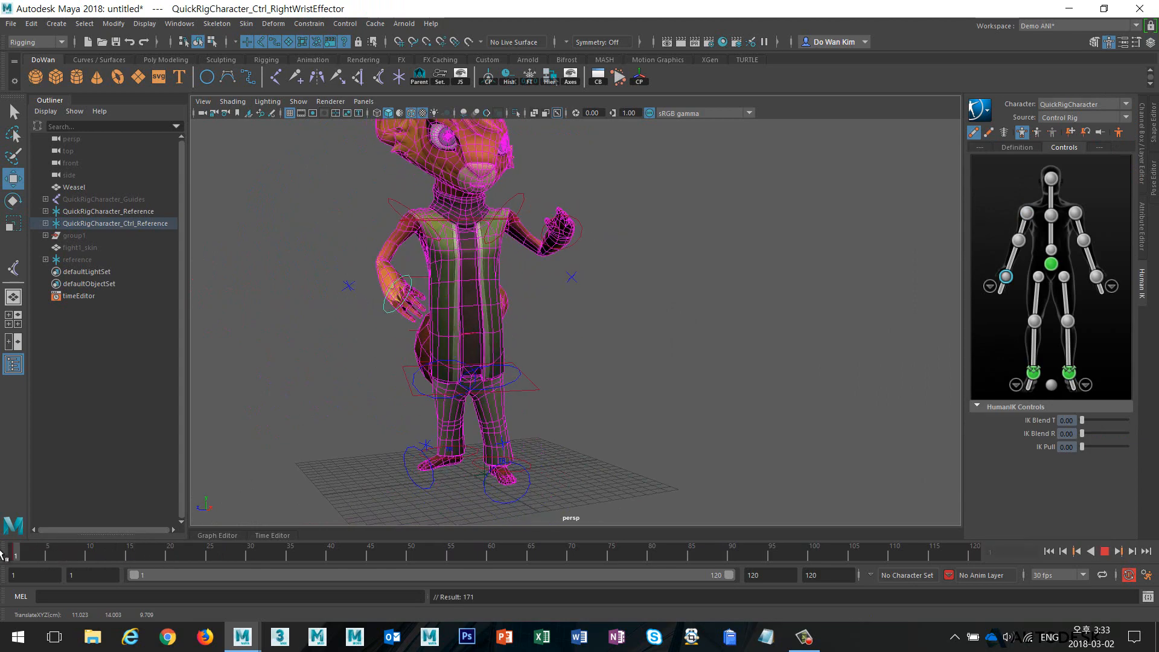
# - Move the right wrist effector forward and up at frame 45 and scrub through the adjusted motion
pyautogui.keyDown('alt'); pyautogui.moveTo(469, 344); pyautogui.dragTo(514, 361); pyautogui.keyUp('alt')
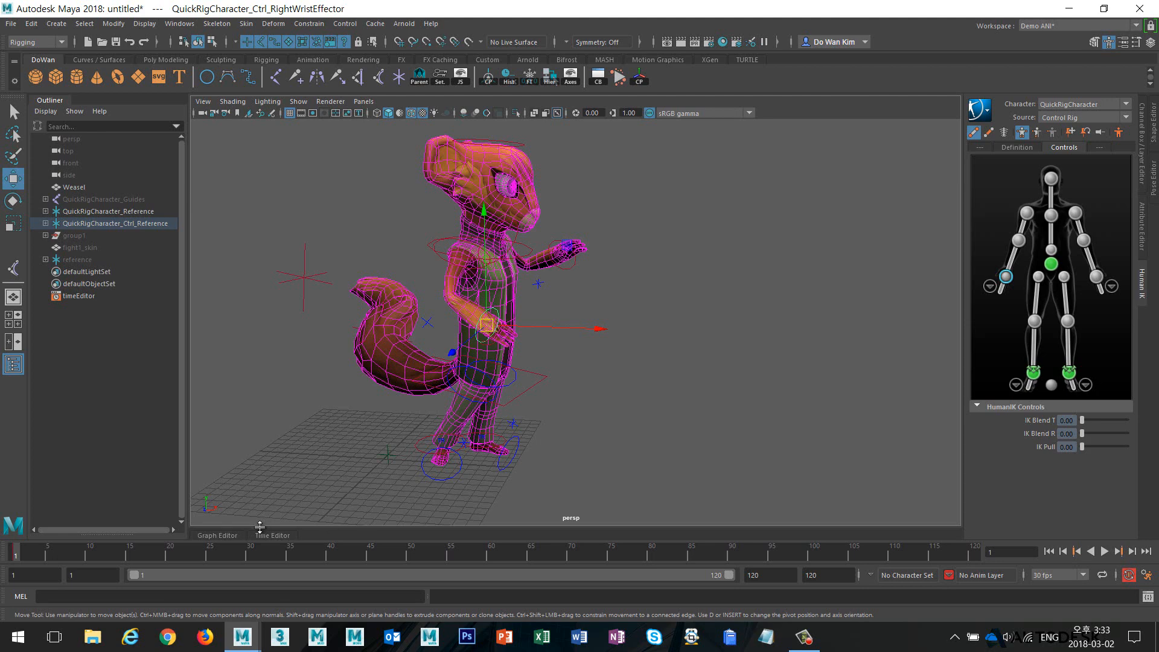
pyautogui.hotkey('alt', 'v')
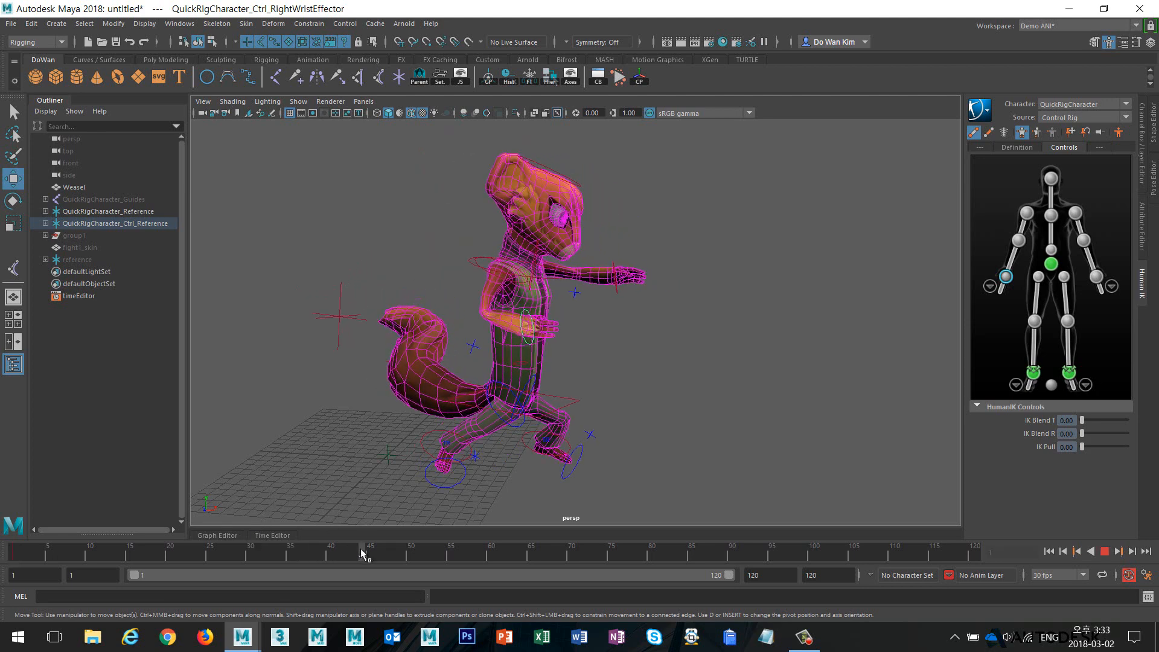
pyautogui.click(370, 552)
pyautogui.moveTo(526, 331); pyautogui.dragTo(581, 294)
pyautogui.hotkey('alt', 'v')
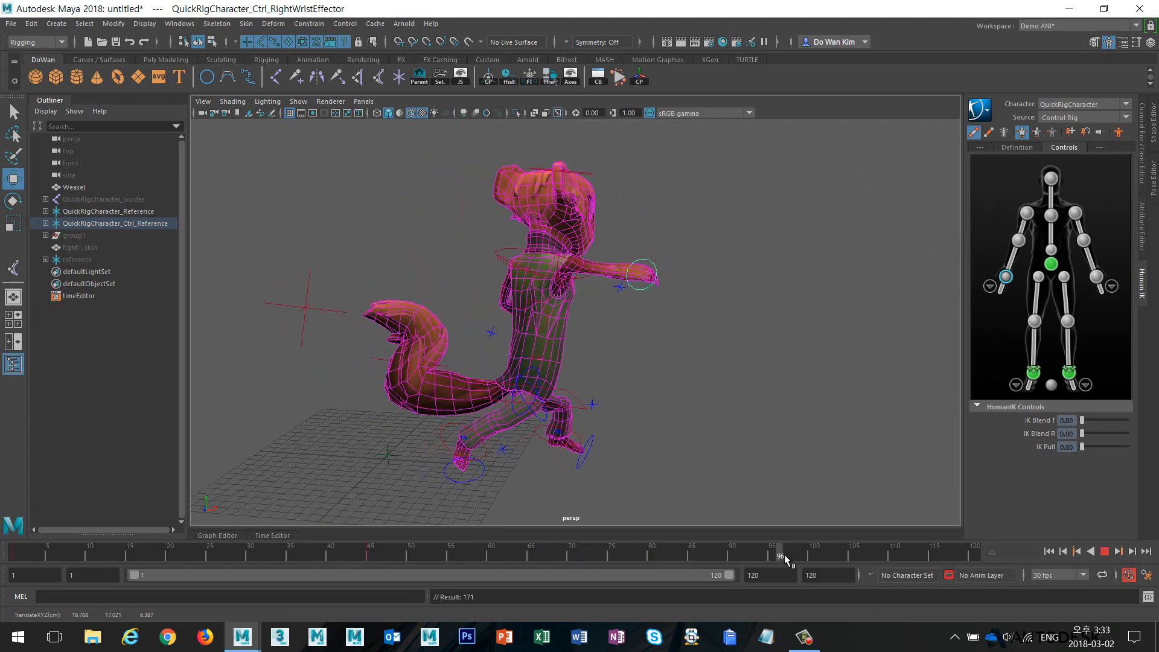
pyautogui.moveTo(254, 555); pyautogui.dragTo(13, 554)
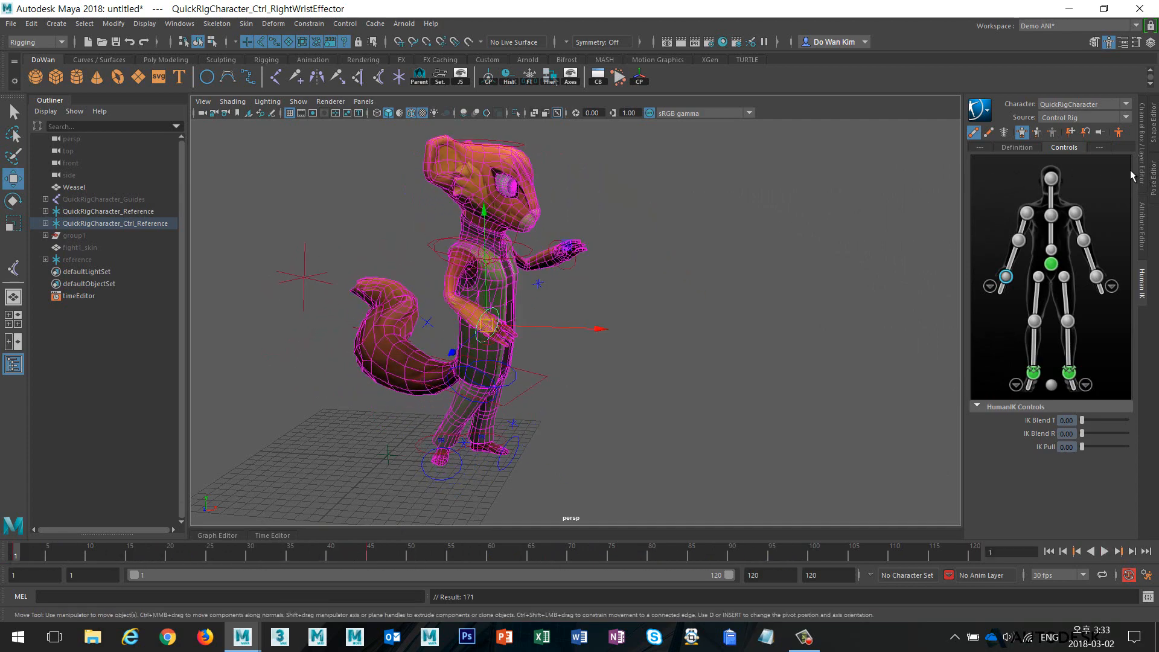
# - Merge AnimLayer1 with BaseAnimation
pyautogui.click(1143, 155)
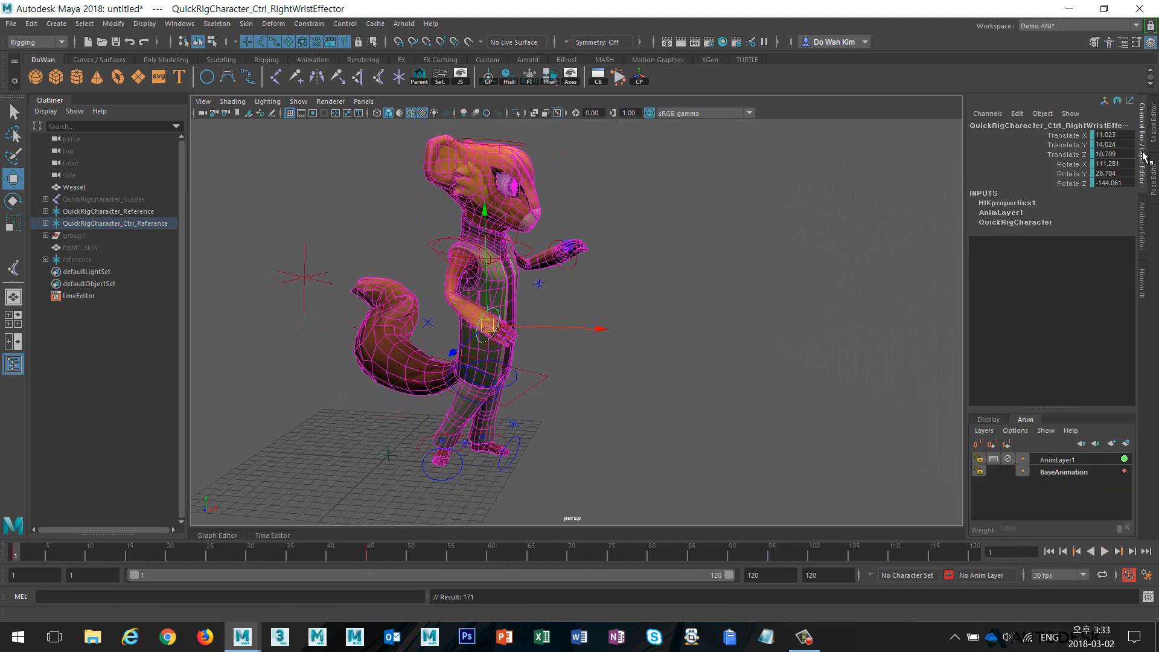
pyautogui.click(1062, 459)
pyautogui.keyDown('shift'); pyautogui.click(1061, 470); pyautogui.keyUp('shift')
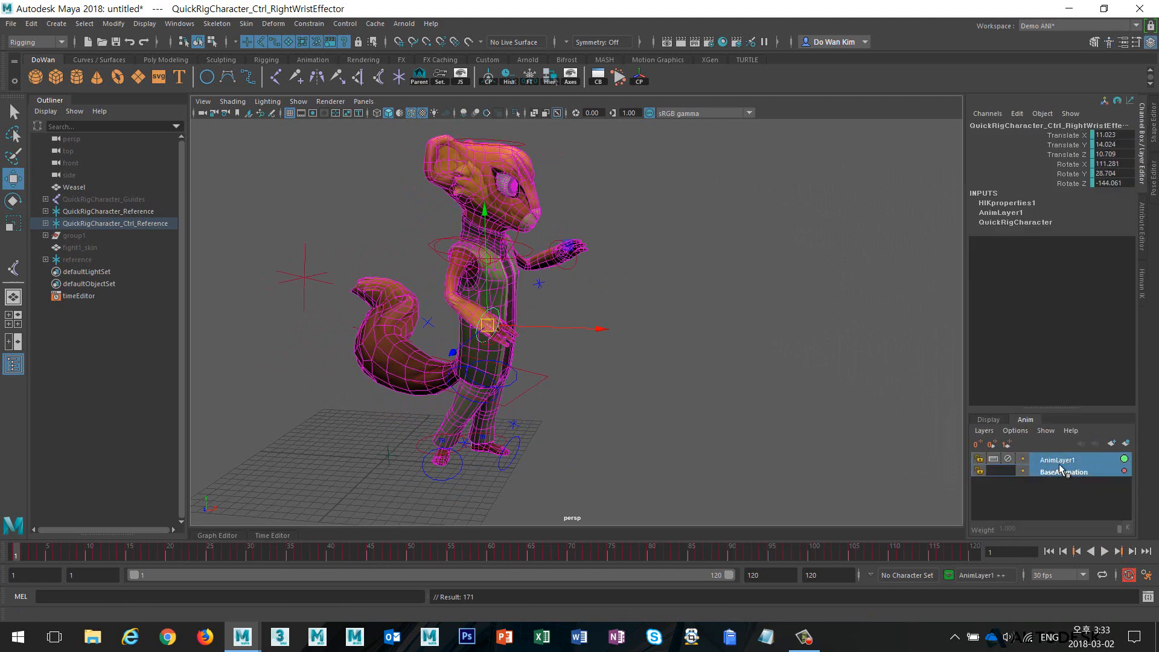
pyautogui.rightClick(1057, 458)
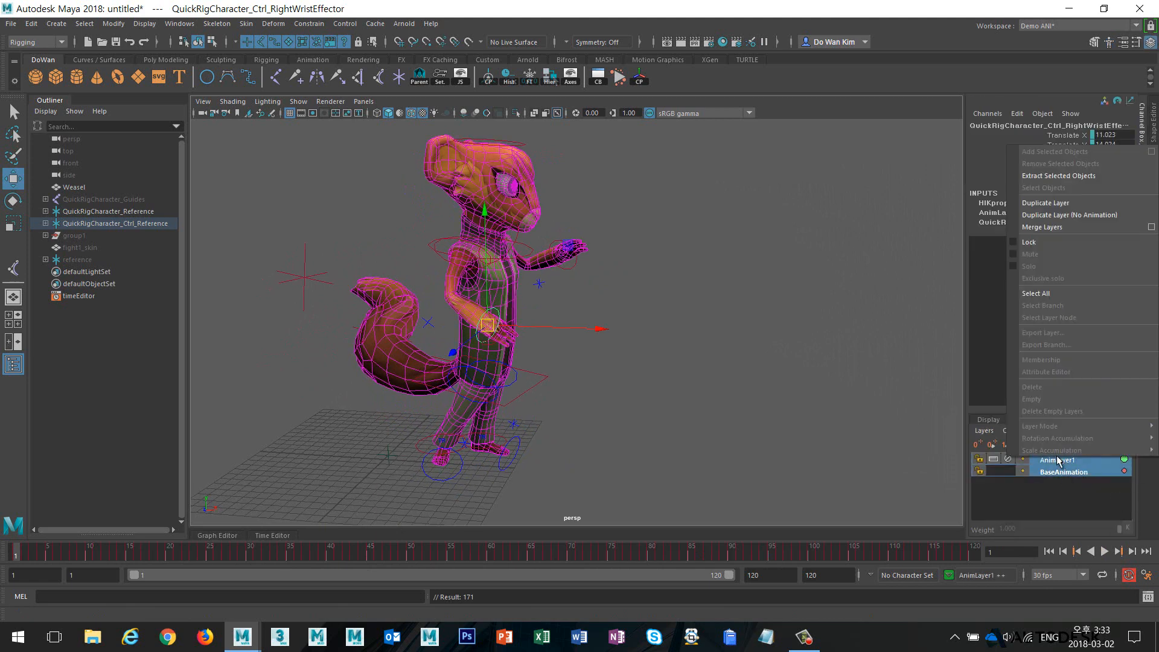
pyautogui.click(1051, 227)
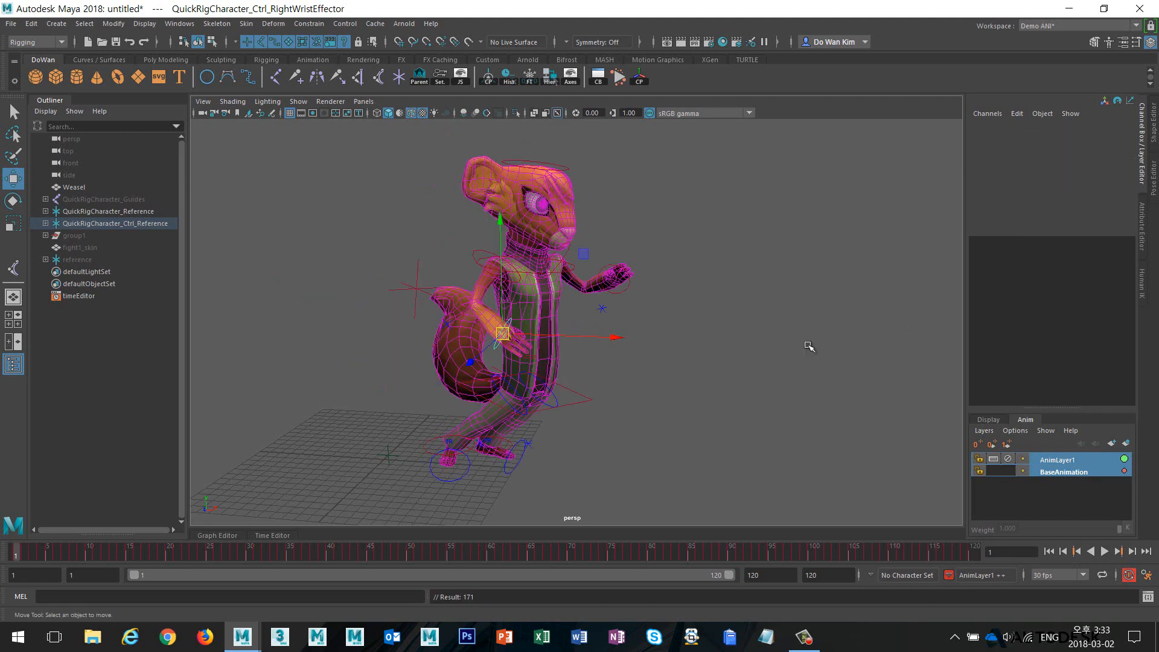
# - Review the merged animation by scrubbing the timeline, stopping at frame 59
pyautogui.hotkey('alt', 'v')
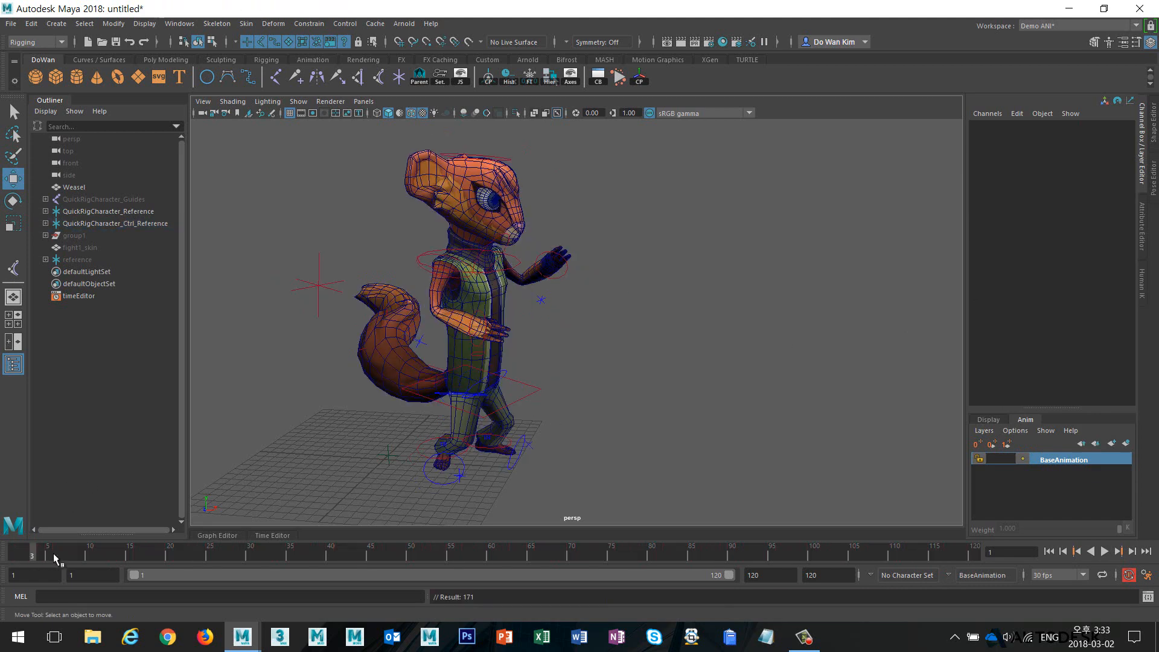
pyautogui.moveTo(507, 555); pyautogui.dragTo(15, 553)
pyautogui.keyDown('alt'); pyautogui.moveTo(610, 390); pyautogui.dragTo(541, 421); pyautogui.keyUp('alt')
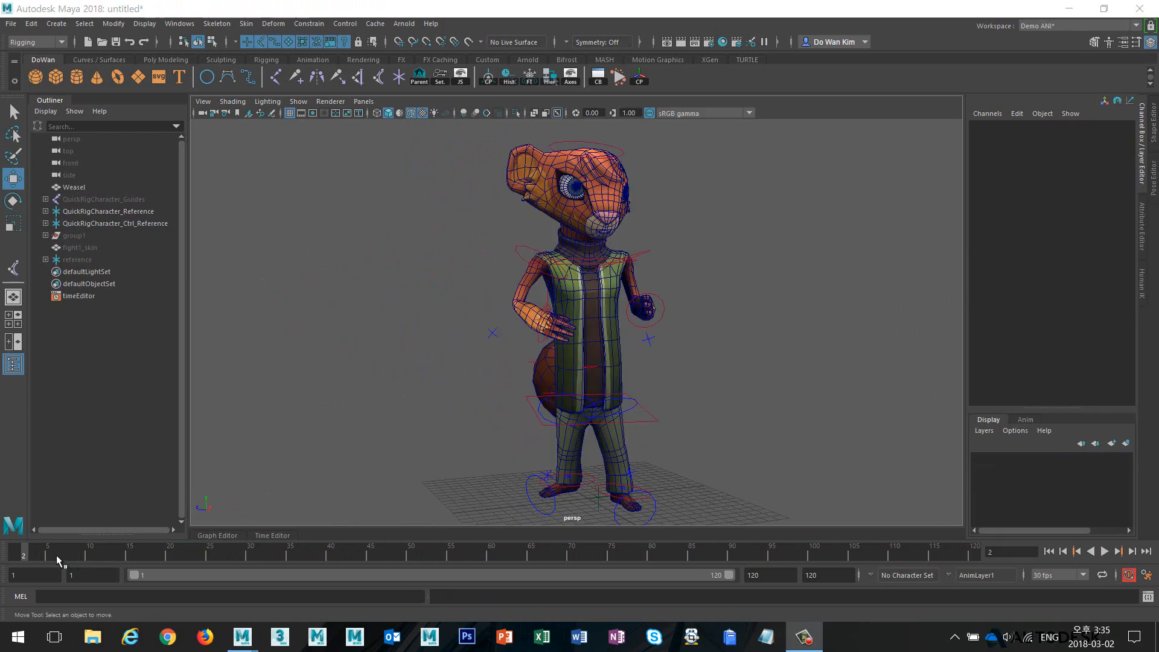
pyautogui.moveTo(57, 555); pyautogui.dragTo(483, 554)
# - Bake the control rig animation to QuickRigCharacter's skeleton, display the skeleton, and select the Spine1 joint
pyautogui.click(1143, 284)
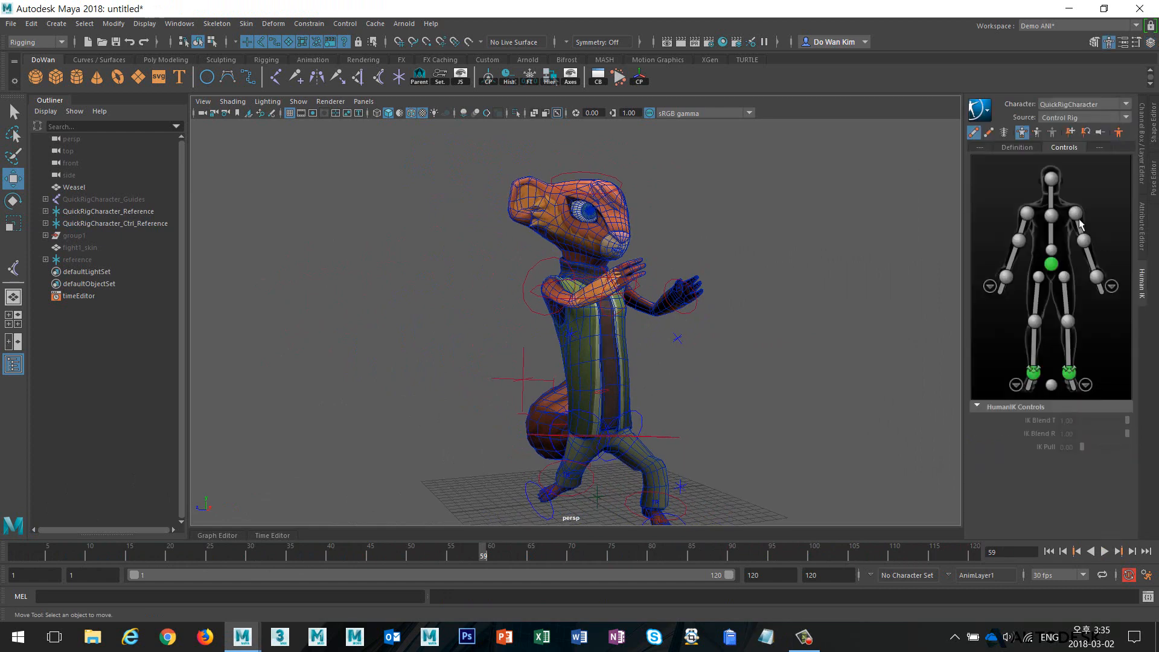
pyautogui.click(978, 108)
pyautogui.moveTo(994, 183)
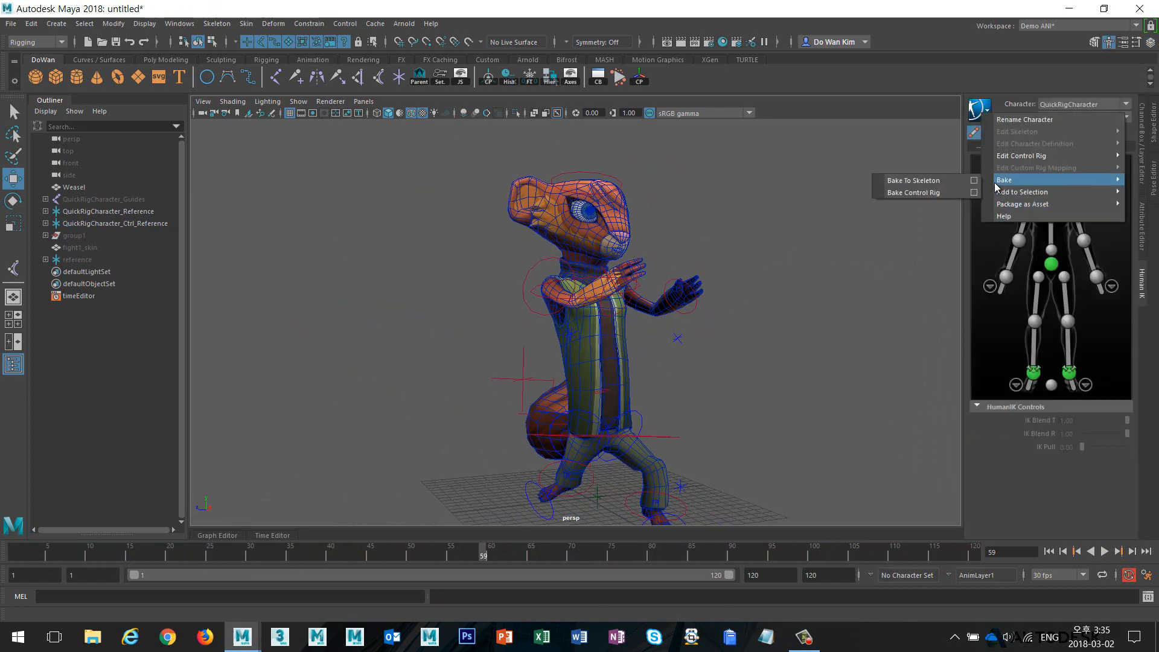
pyautogui.click(921, 184)
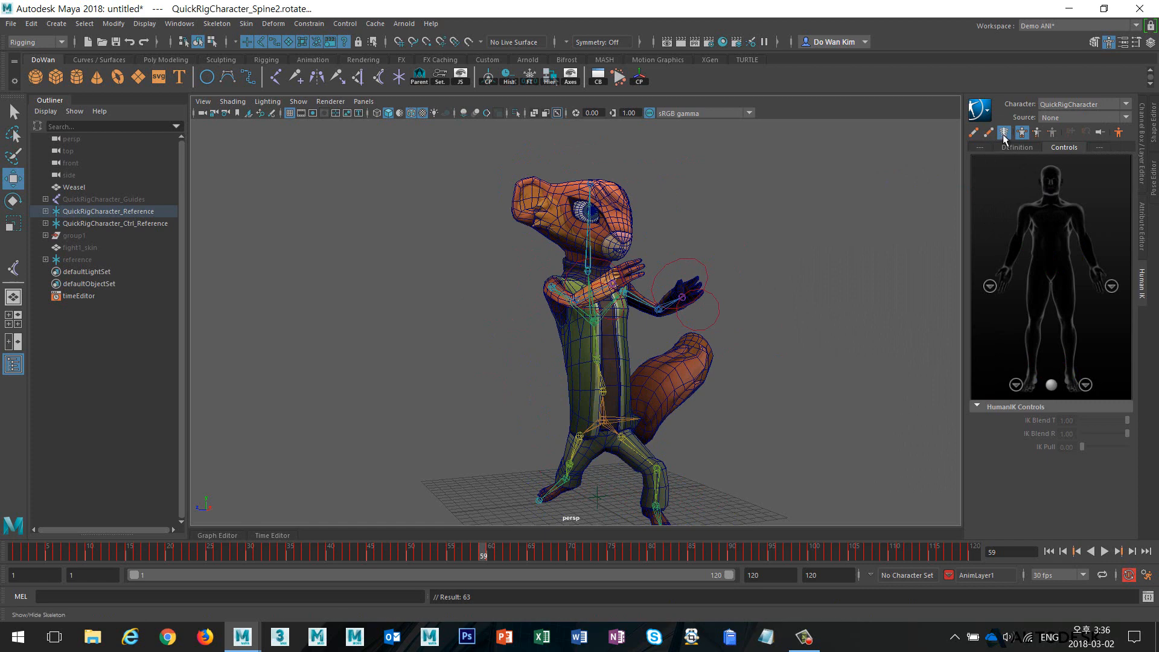
pyautogui.click(595, 357)
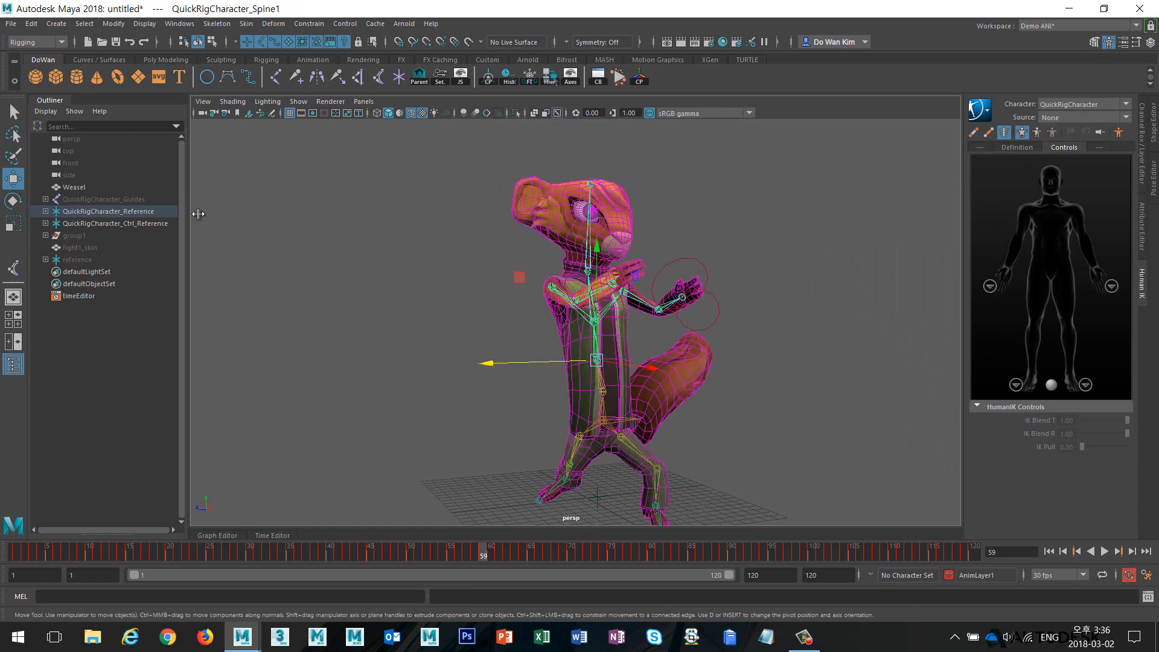
# - Bring up the Game Exporter and widen its window so the model export settings are readable
pyautogui.click(12, 24)
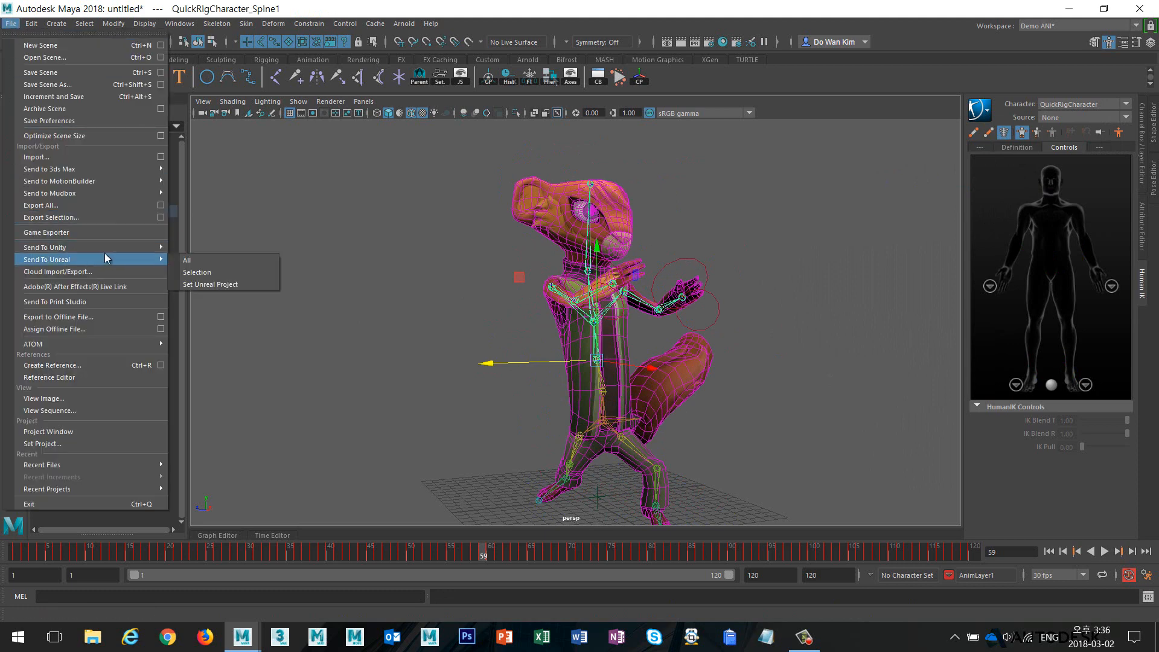
pyautogui.moveTo(131, 248)
pyautogui.click(99, 232)
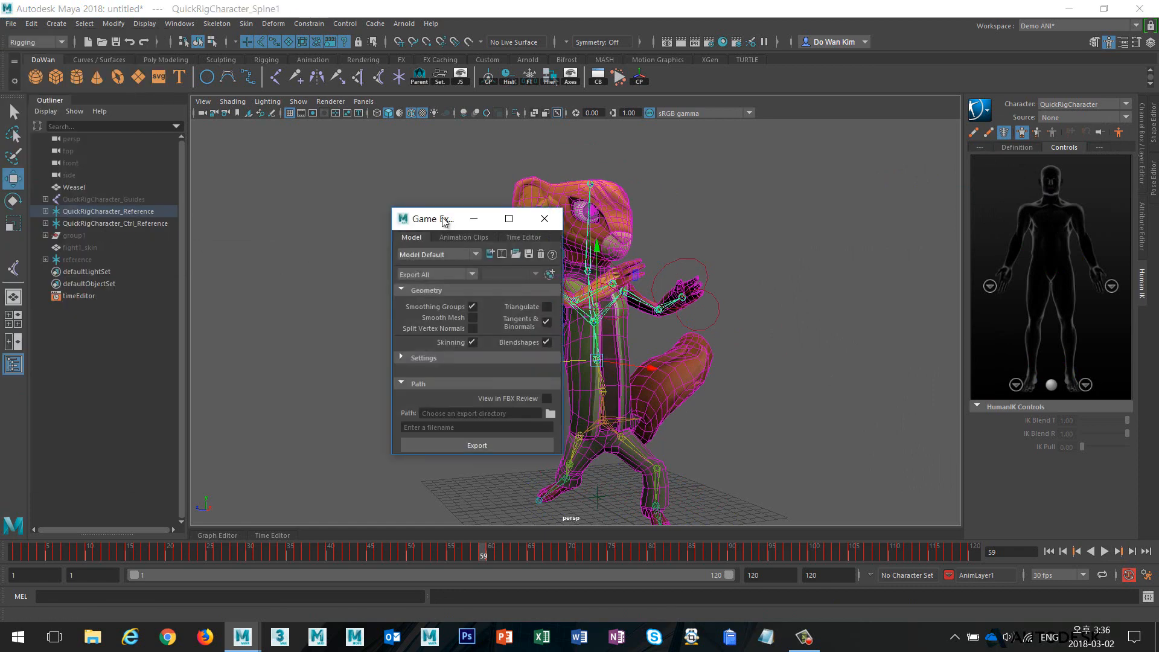
pyautogui.moveTo(444, 221); pyautogui.dragTo(424, 205)
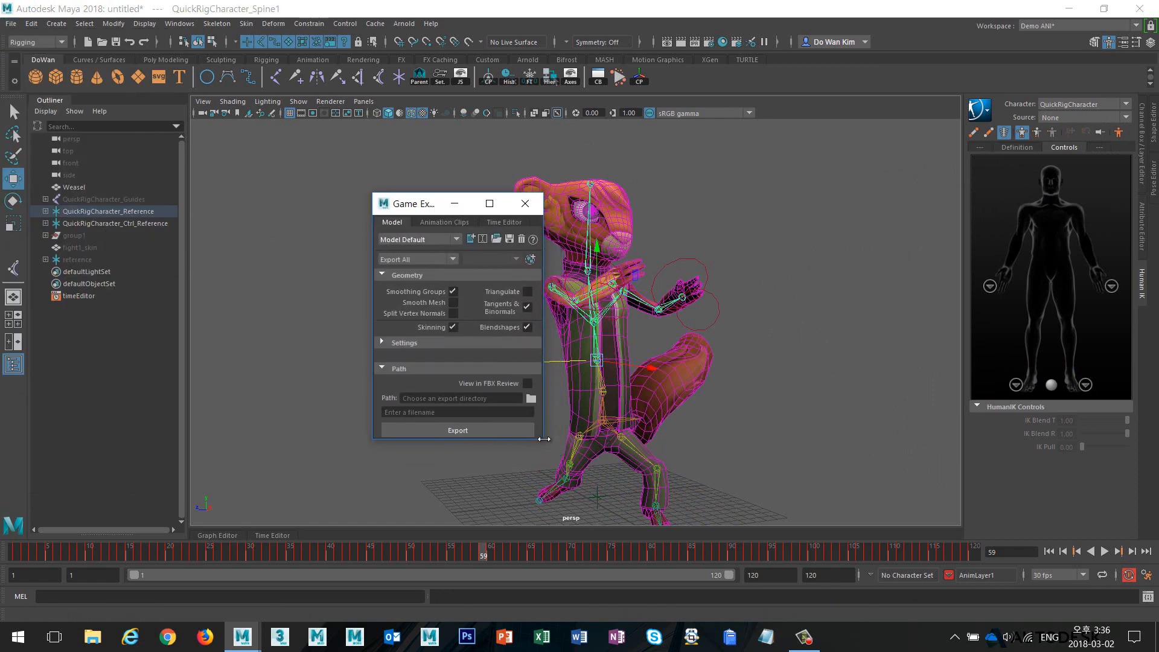
pyautogui.moveTo(544, 439); pyautogui.dragTo(667, 437)
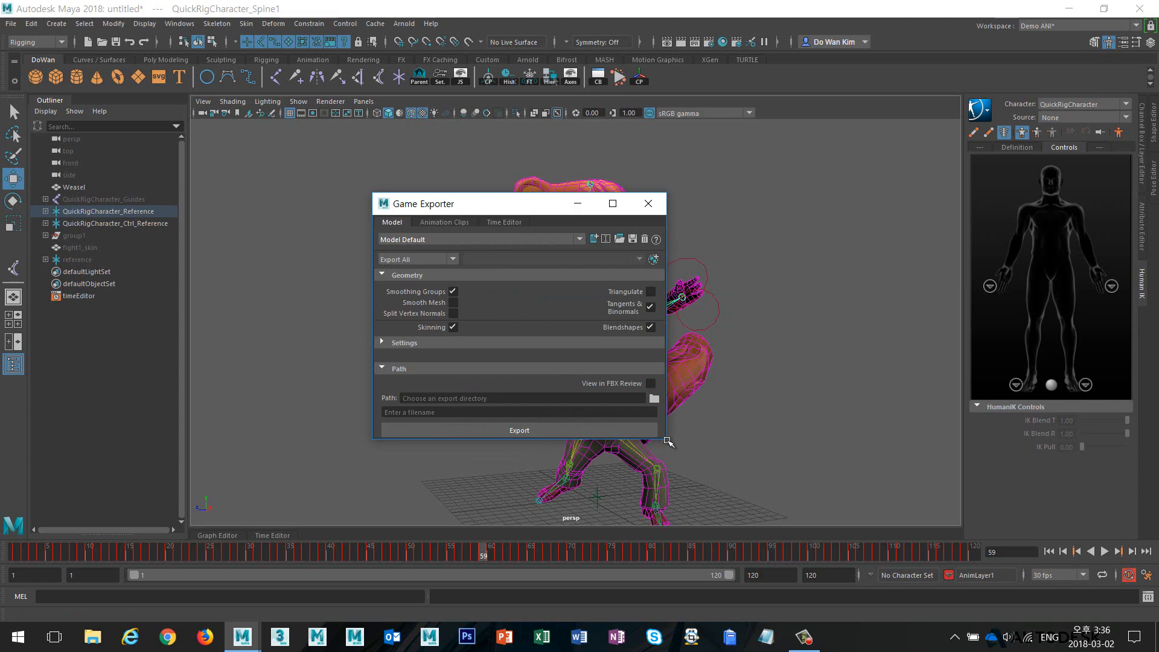